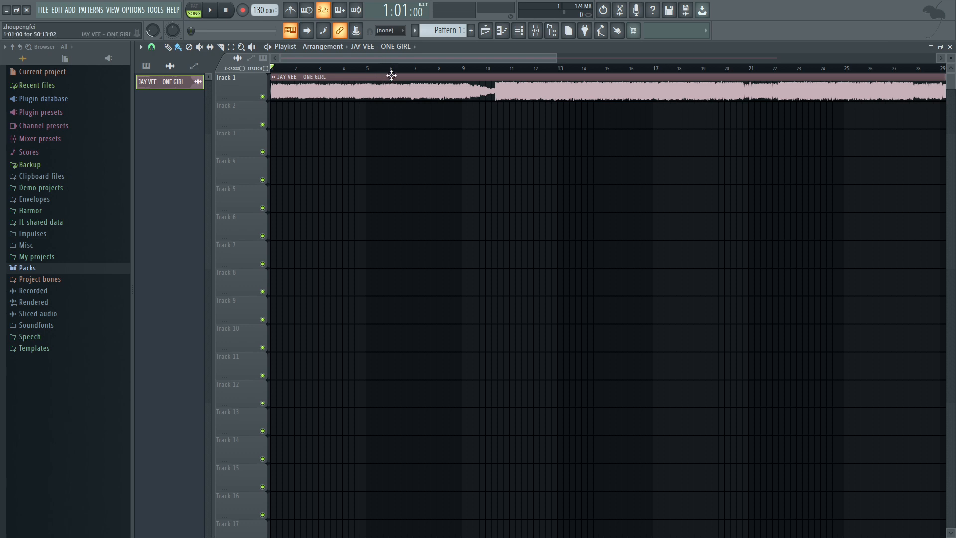
# Remove the audio clip from track 1 and start a new Basic 808 with limiter project without saving changes.
pyautogui.rightClick(391, 75)
pyautogui.click(43, 10)
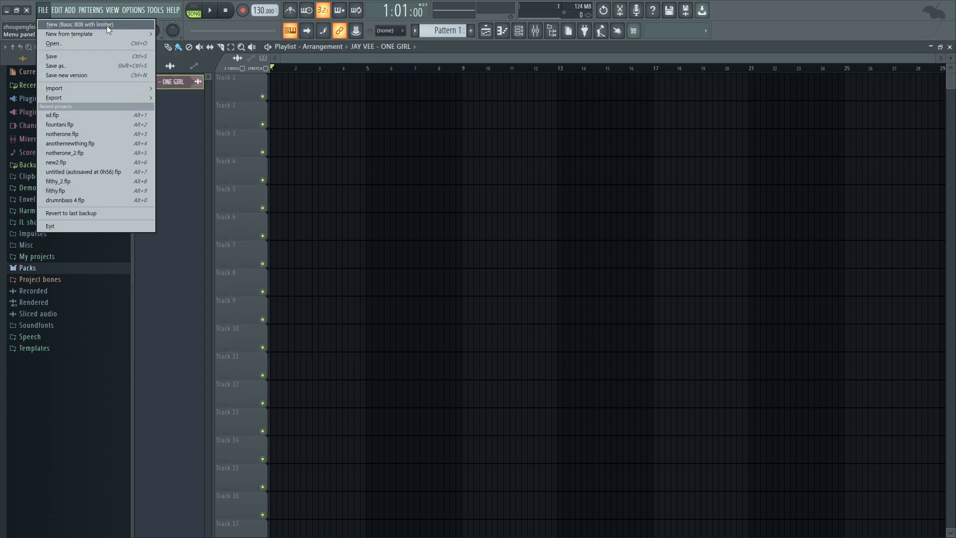
pyautogui.click(106, 24)
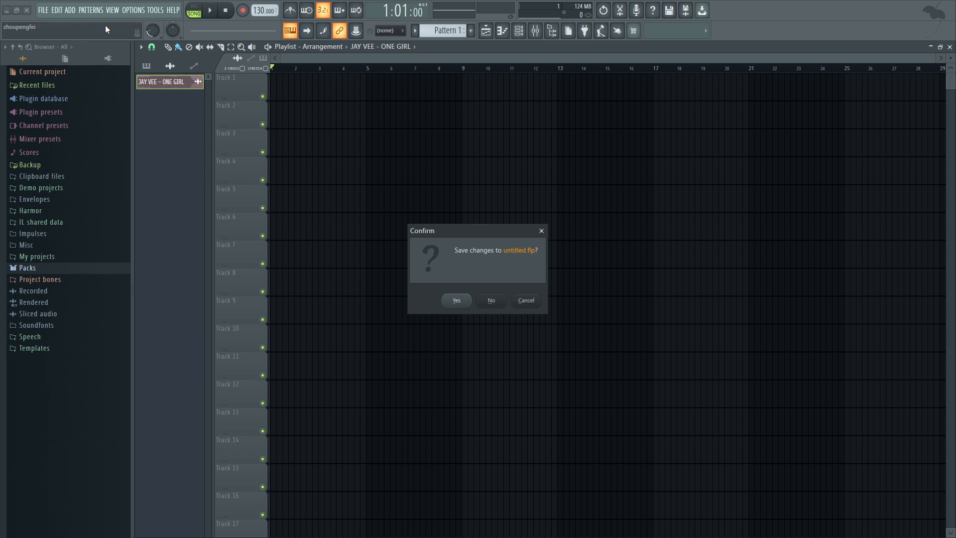
pyautogui.click(491, 300)
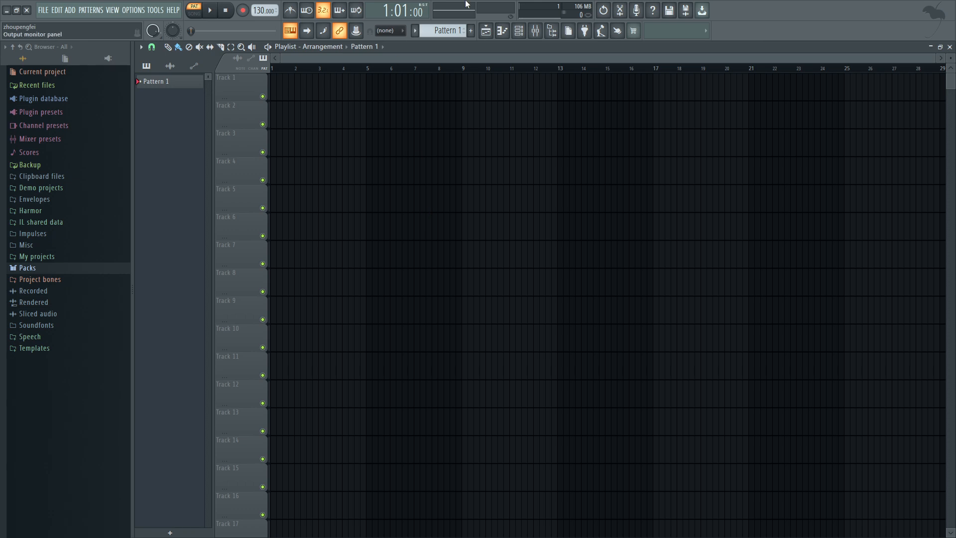
# Open the Fruity Limiter on the mixer's Master track and move its window clear of the faders.
pyautogui.click(535, 31)
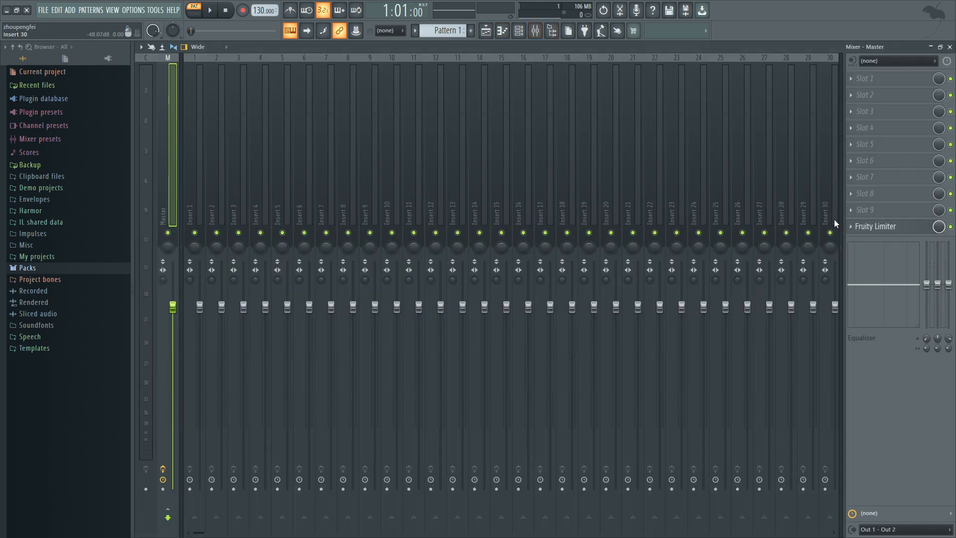
pyautogui.click(536, 31)
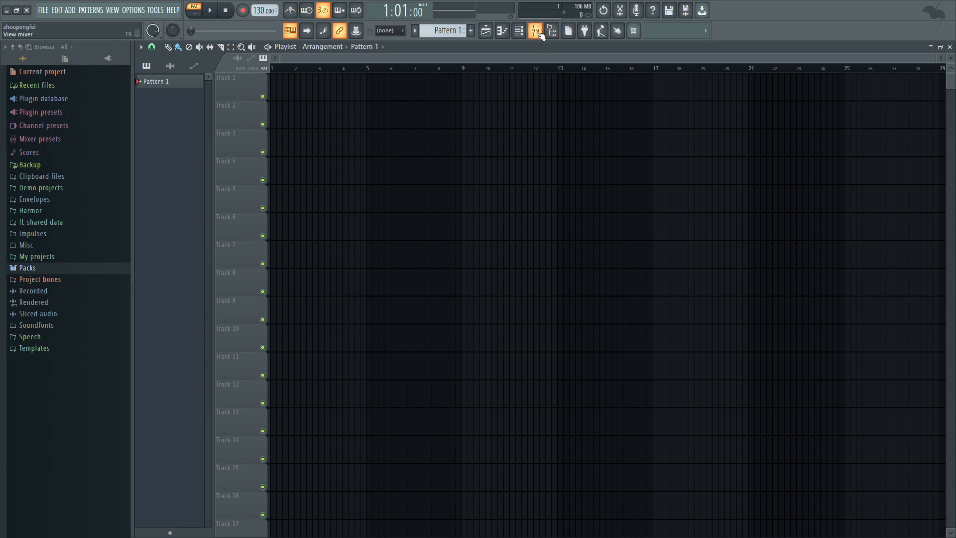
pyautogui.click(535, 32)
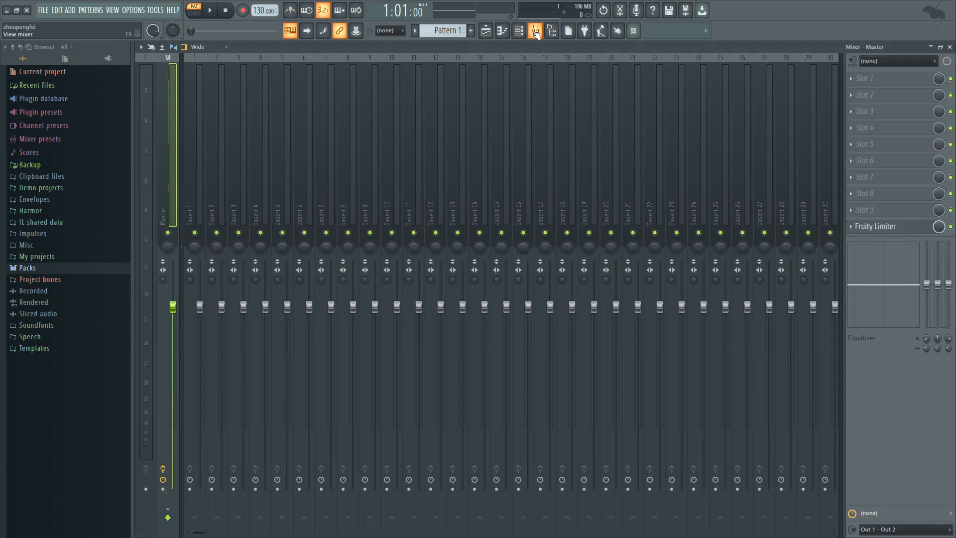
pyautogui.click(886, 227)
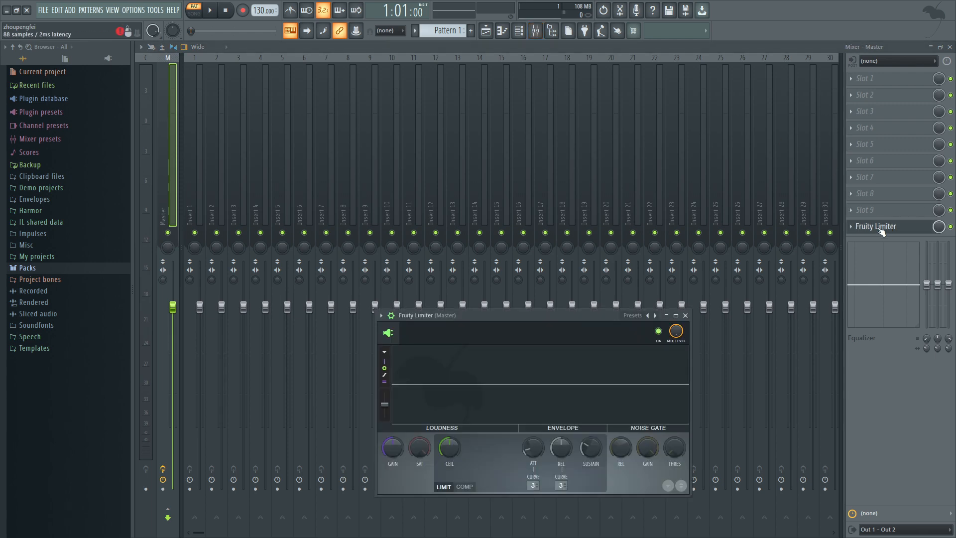
pyautogui.moveTo(578, 314); pyautogui.dragTo(580, 93)
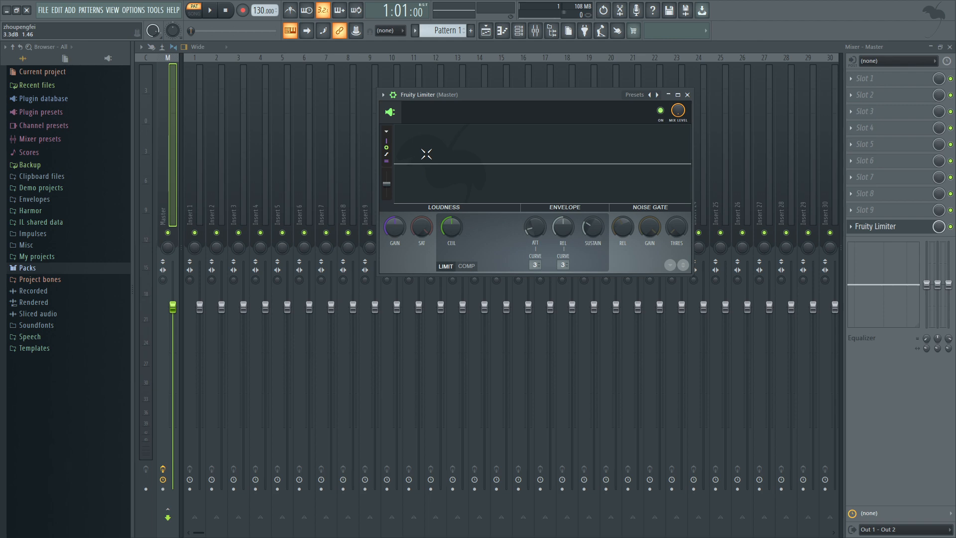
# Play three test notes to watch the limiter's graph react, and close the plugin.
pyautogui.press('q')
pyautogui.press('q')
pyautogui.press('q')
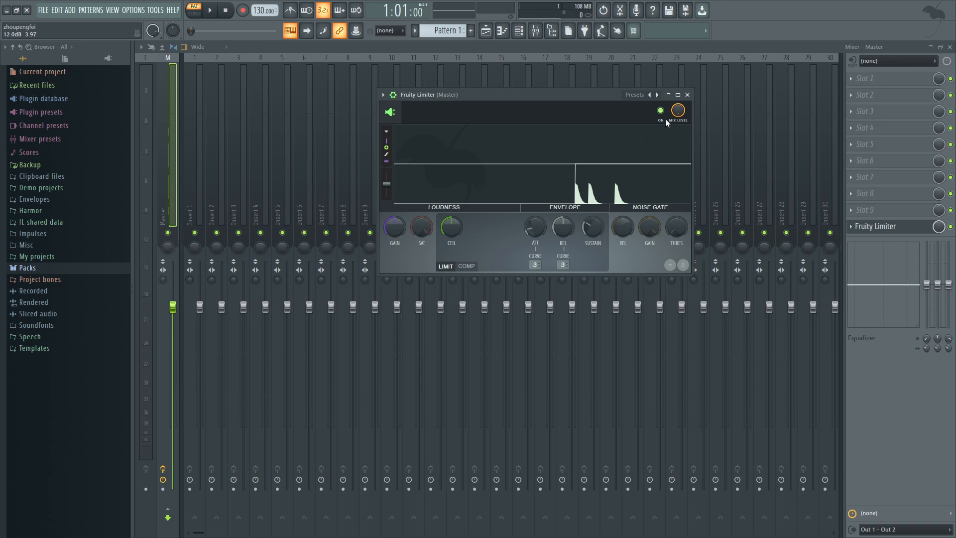
pyautogui.click(688, 94)
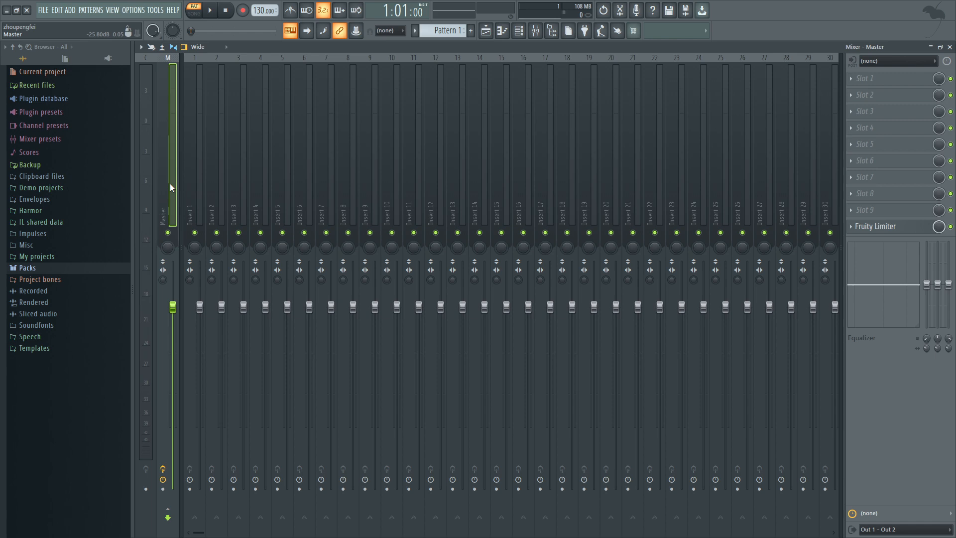
# Run through the mixer tracks up to Insert 12 and reopen the Fruity Limiter on the Master track.
pyautogui.moveTo(190, 193); pyautogui.dragTo(444, 198)
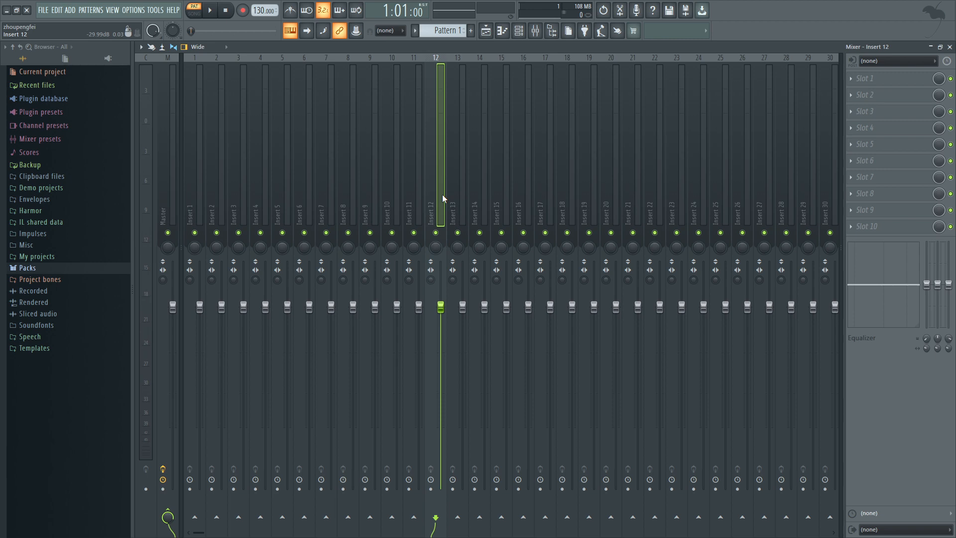
pyautogui.click(167, 179)
pyautogui.click(891, 226)
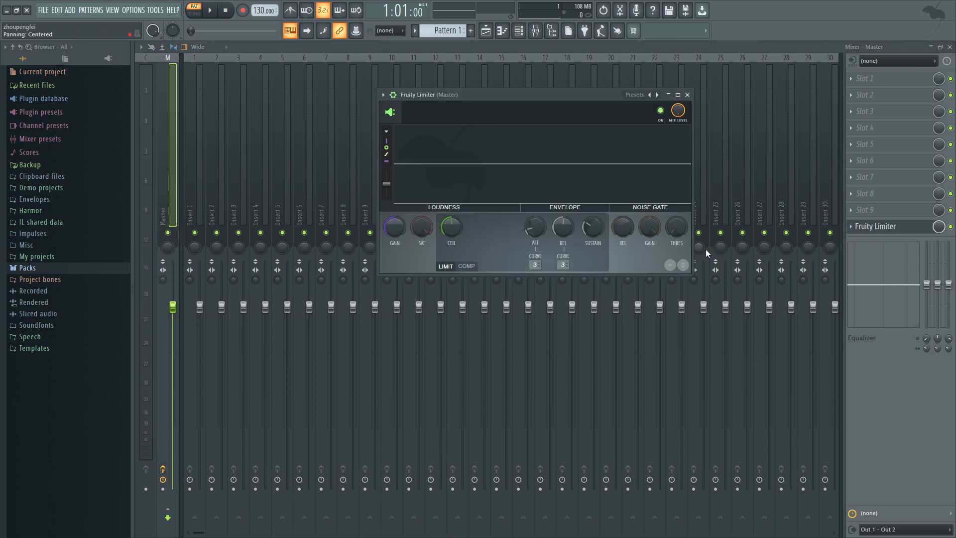
# Try a different ceiling and a gain of about 9.1 dB in the limiter, reset both, and close it.
pyautogui.moveTo(452, 227); pyautogui.dragTo(451, 206)
pyautogui.rightClick(453, 223)
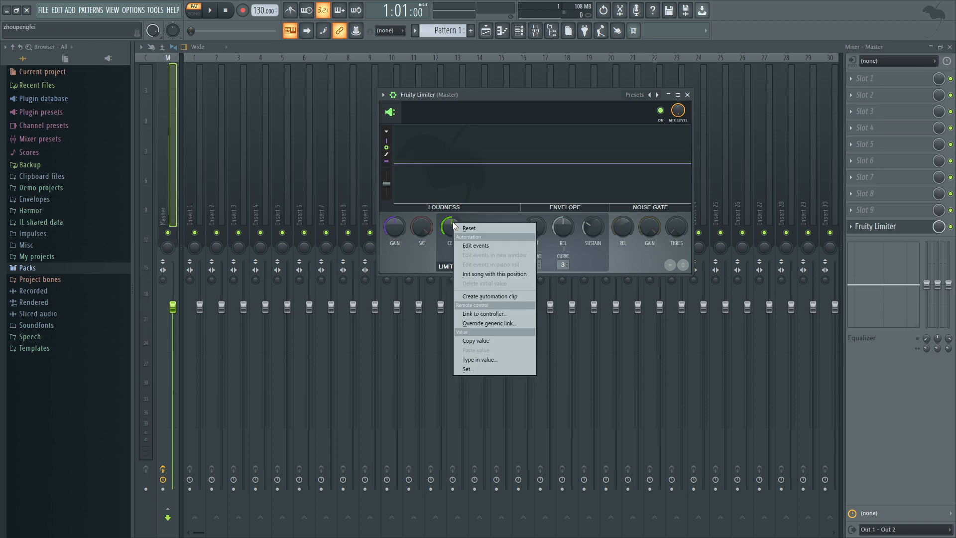
pyautogui.click(467, 228)
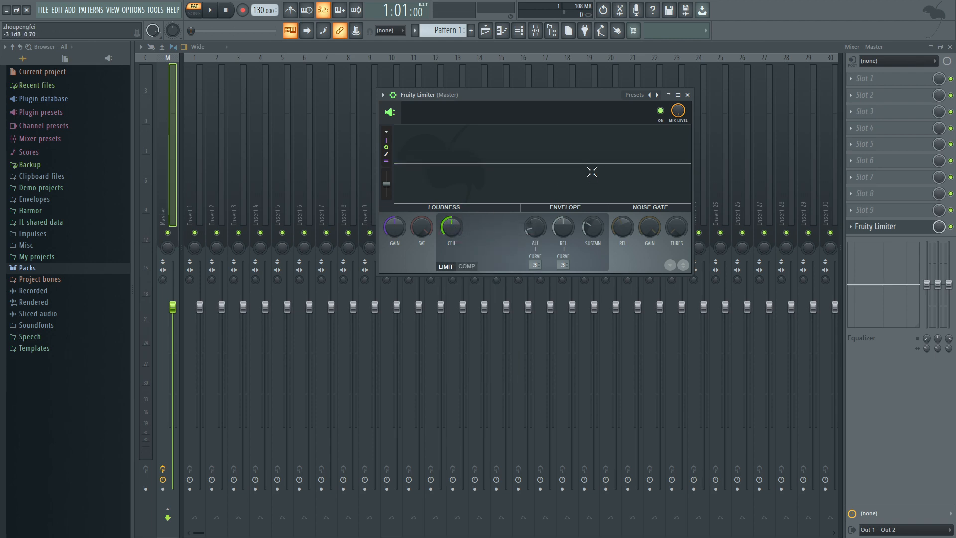
pyautogui.moveTo(394, 227); pyautogui.dragTo(395, 187)
pyautogui.rightClick(393, 227)
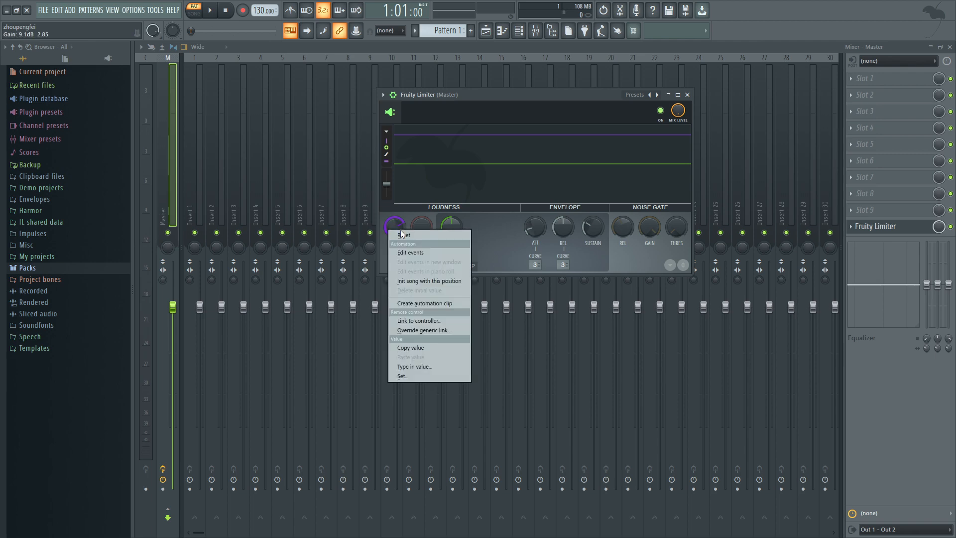
pyautogui.click(404, 261)
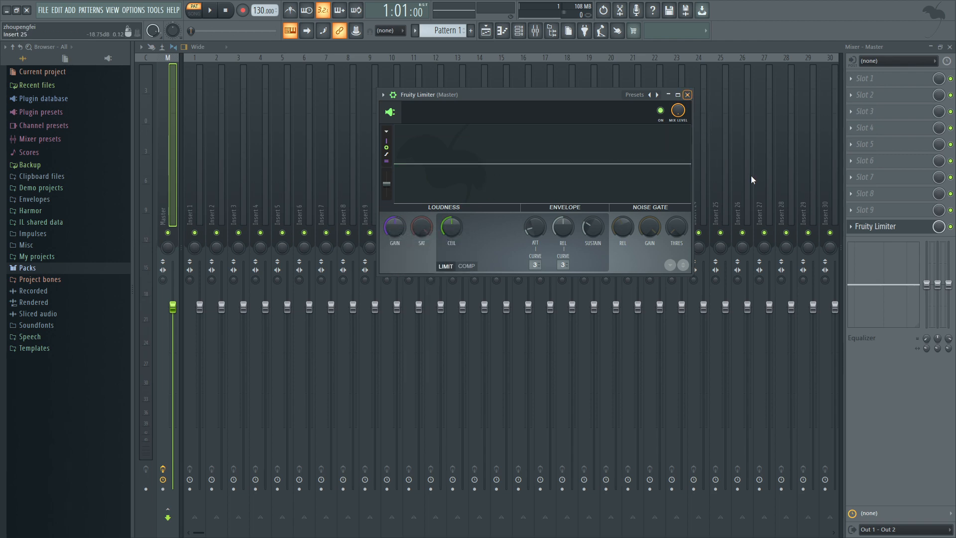
pyautogui.click(687, 95)
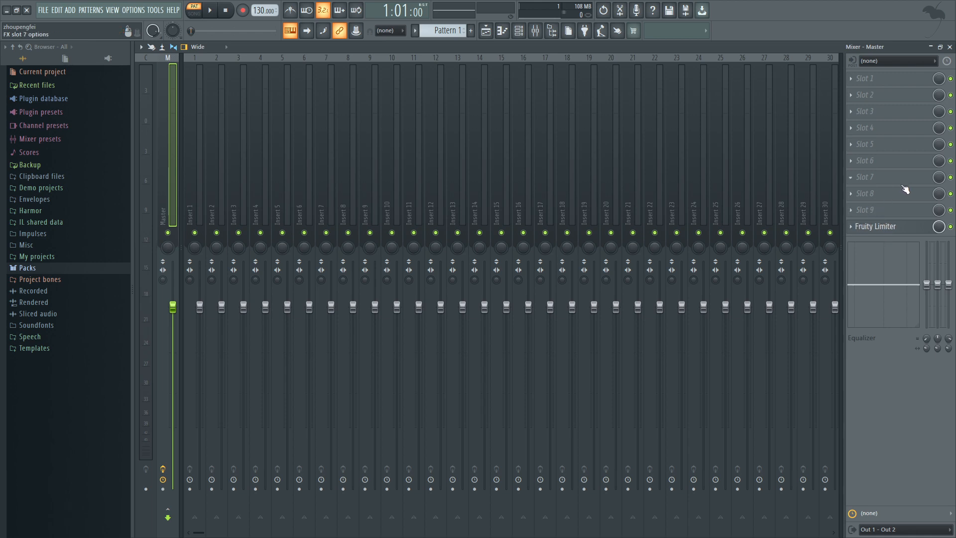
# Show the channel rack on top of the mixer.
pyautogui.click(950, 48)
pyautogui.click(536, 30)
pyautogui.click(519, 31)
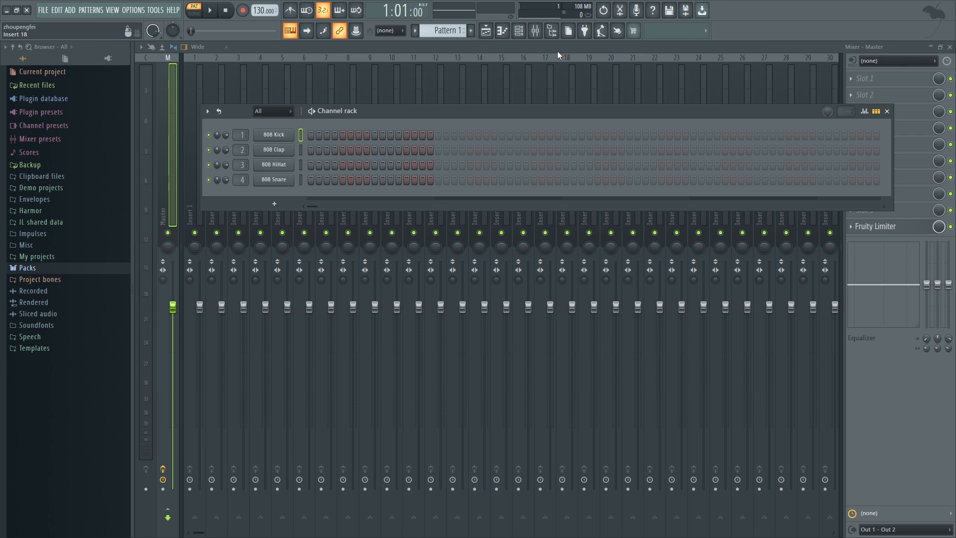
# Play repeated test notes on the 808 Kick to watch the mixer levels, and select the 808 Clap channel.
pyautogui.press('z')
pyautogui.press('z')
pyautogui.press('z')
pyautogui.press('z')
pyautogui.press('z')
pyautogui.press('z')
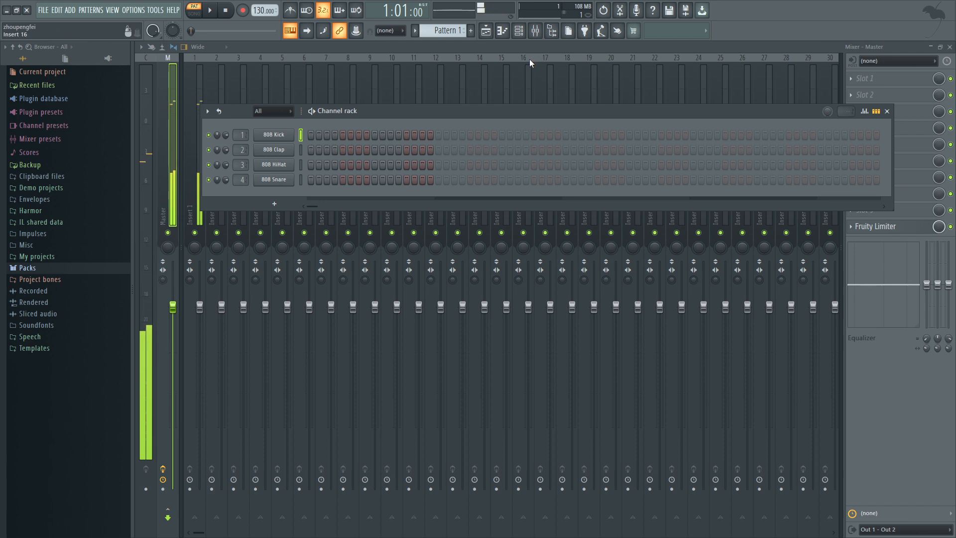
pyautogui.press('z')
pyautogui.press('z')
pyautogui.press('z')
pyautogui.press('z')
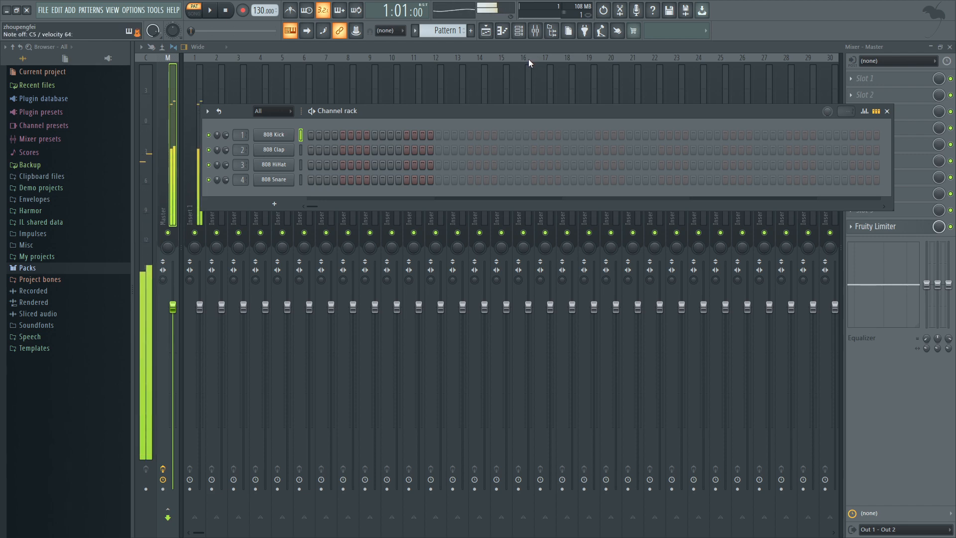
pyautogui.press('z')
pyautogui.press('z')
pyautogui.click(301, 149)
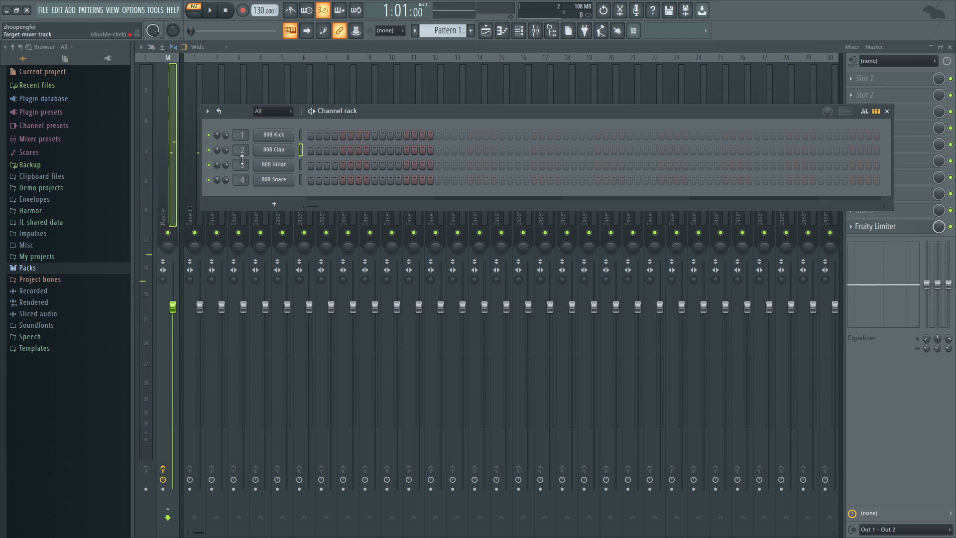
# Add the GMS synth from the Synth classic generators as a new channel and place its window below the rack.
pyautogui.click(63, 102)
pyautogui.click(63, 123)
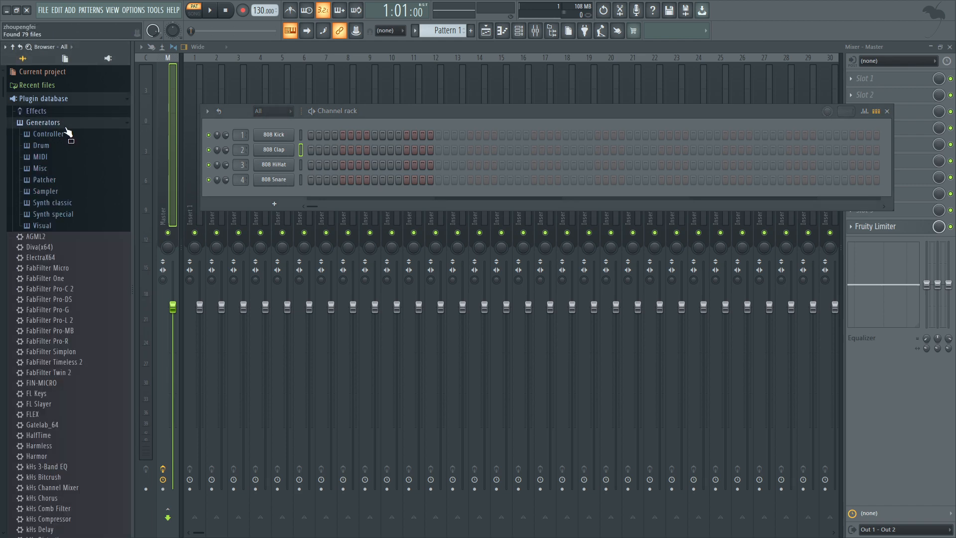
pyautogui.click(78, 208)
pyautogui.moveTo(74, 224); pyautogui.dragTo(284, 206)
pyautogui.moveTo(471, 94); pyautogui.dragTo(563, 315)
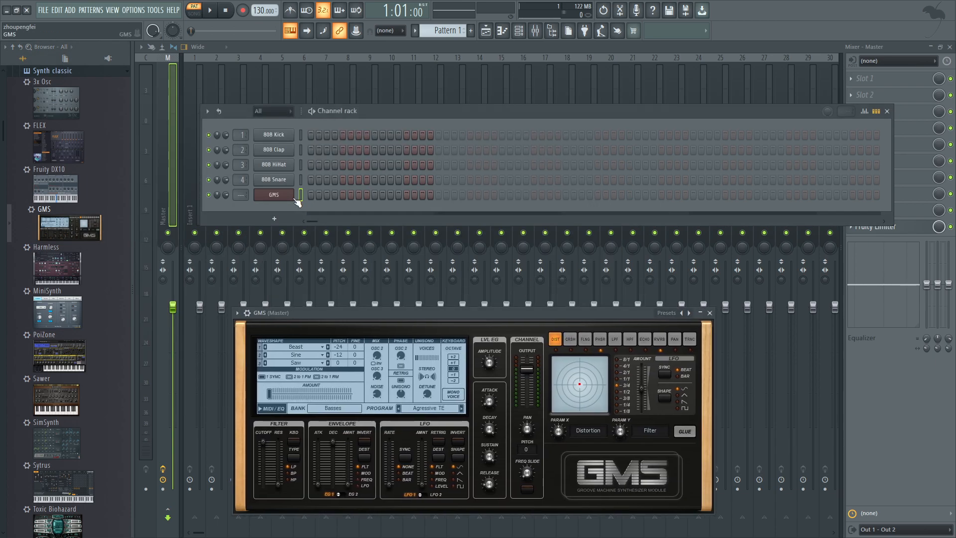
# Open the piano roll for the GMS channel and collapse the plugin database in the browser.
pyautogui.rightClick(283, 196)
pyautogui.click(317, 197)
pyautogui.scroll(-4, 38, 329)
pyautogui.scroll(7, 80, 288)
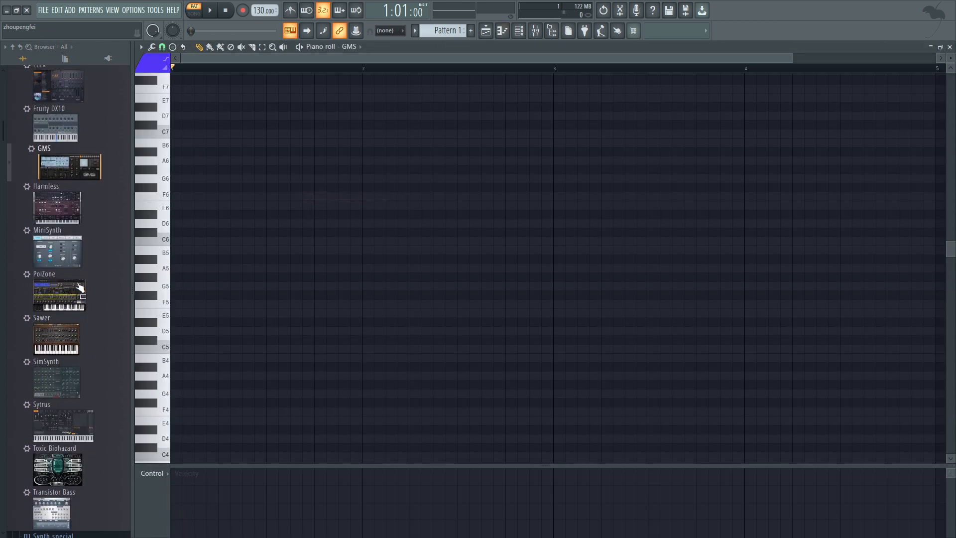
pyautogui.click(77, 204)
pyautogui.click(63, 100)
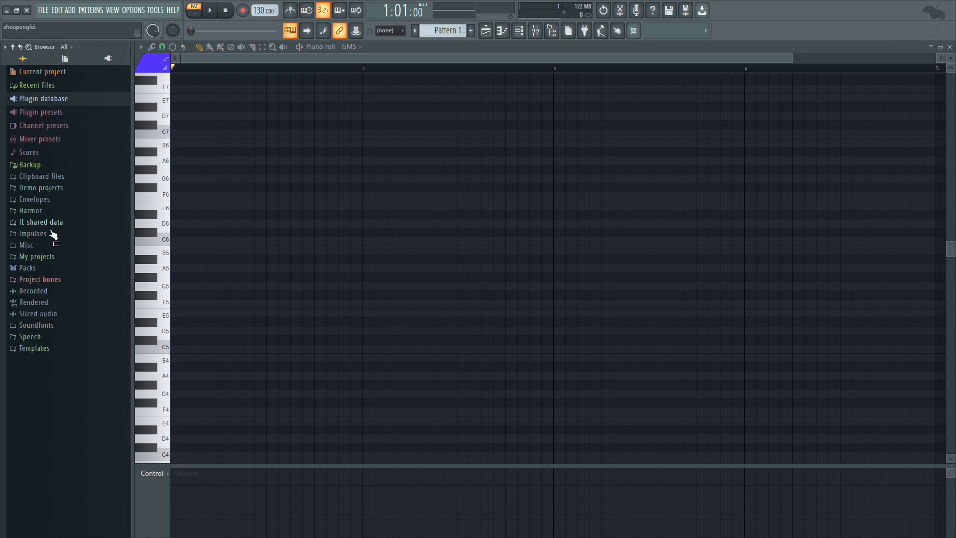
# Look through the sample packs, checking the Piano folder and the Jazz Chord Templates Pack.
pyautogui.click(55, 270)
pyautogui.scroll(-5, 59, 327)
pyautogui.scroll(3, 55, 328)
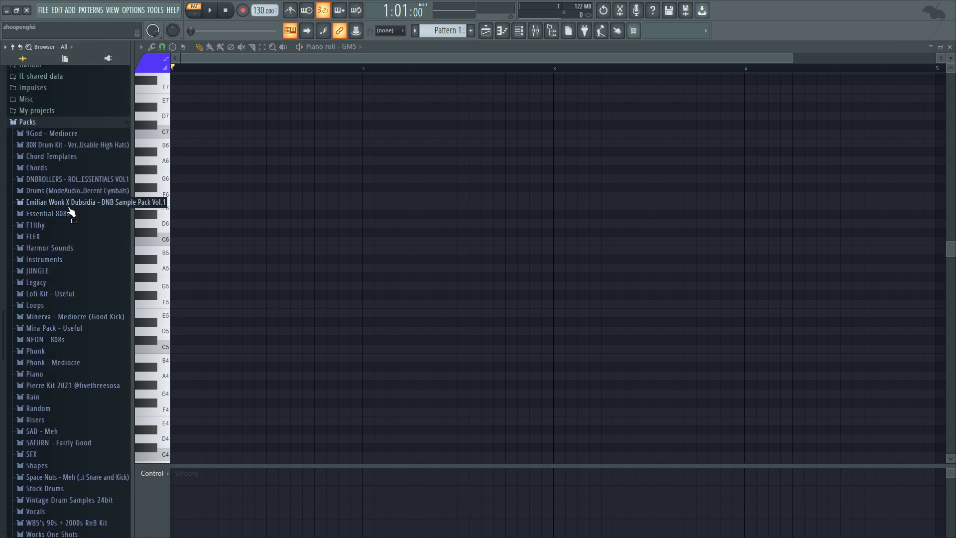
pyautogui.scroll(-1, 68, 318)
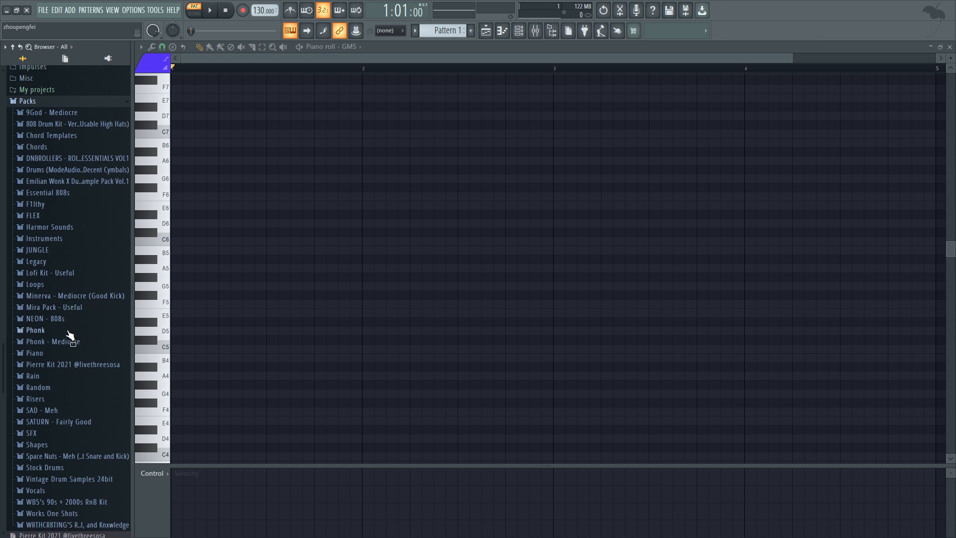
pyautogui.click(86, 354)
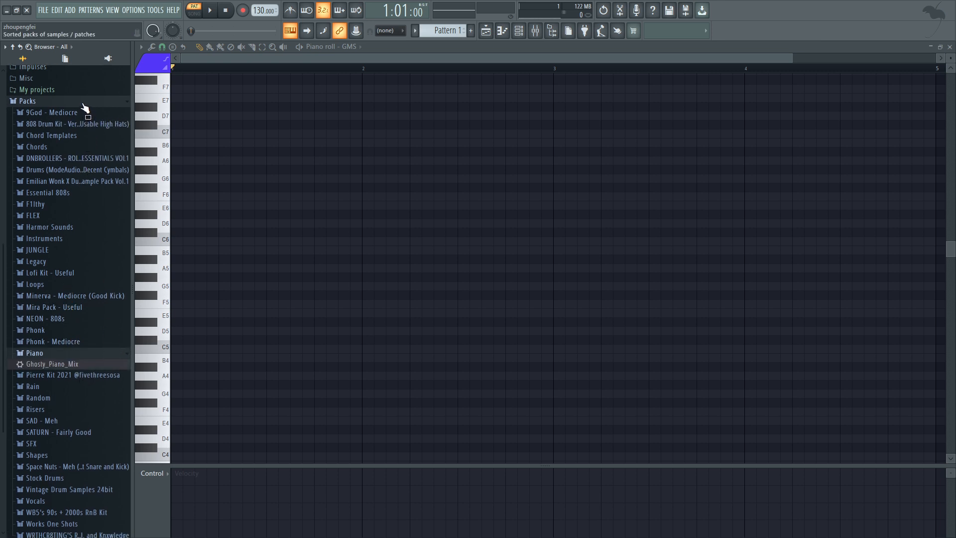
pyautogui.click(102, 138)
pyautogui.click(100, 182)
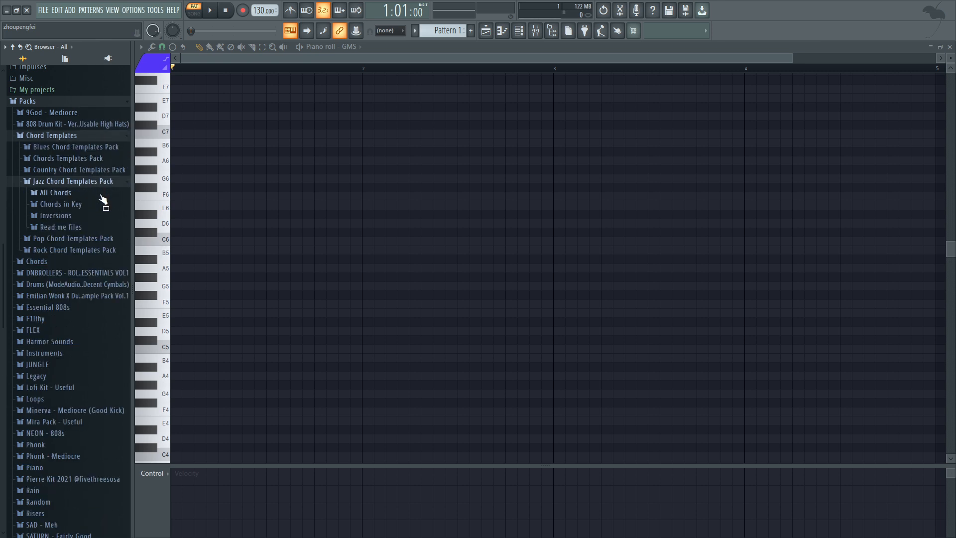
pyautogui.click(75, 136)
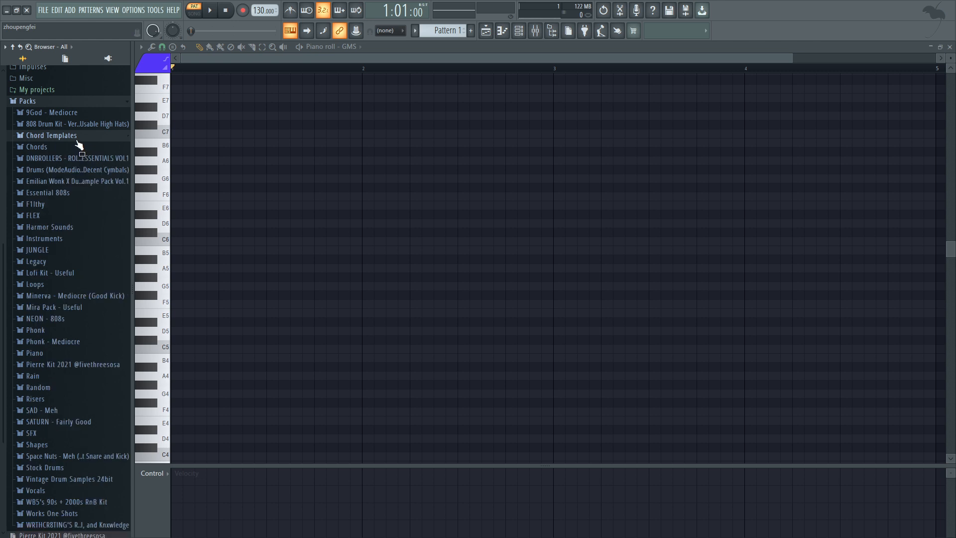
# Import the major progression "F - bIIIM ii bIIM I" from the Chords pack's 06 - F Major - D minor folder into the GMS piano roll.
pyautogui.click(77, 148)
pyautogui.click(90, 216)
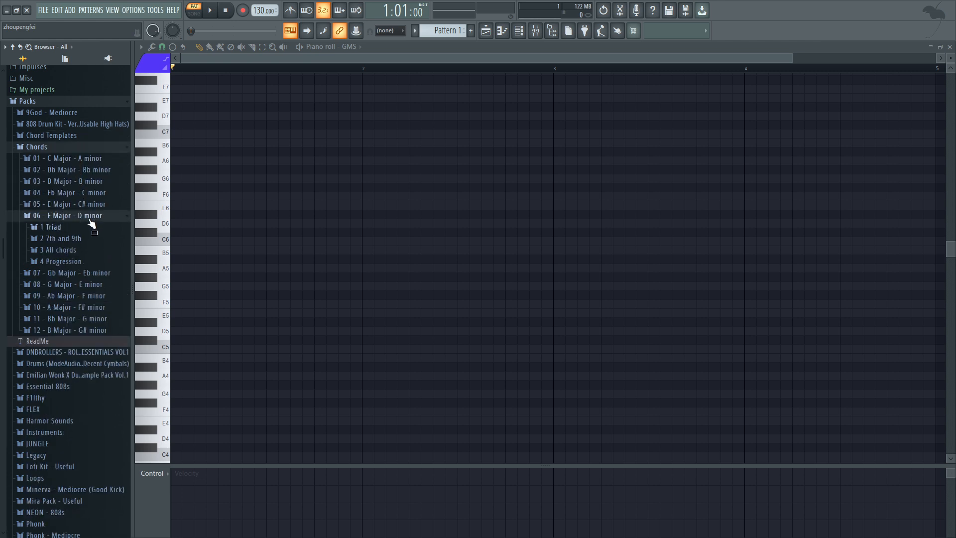
pyautogui.click(88, 251)
pyautogui.scroll(3, 70, 135)
pyautogui.click(80, 114)
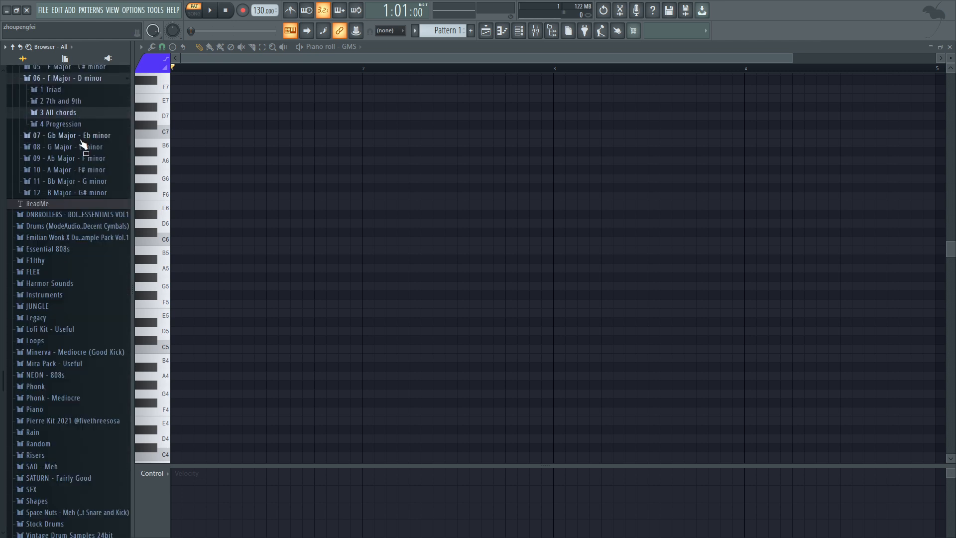
pyautogui.click(79, 124)
pyautogui.click(76, 135)
pyautogui.moveTo(86, 117); pyautogui.dragTo(245, 132)
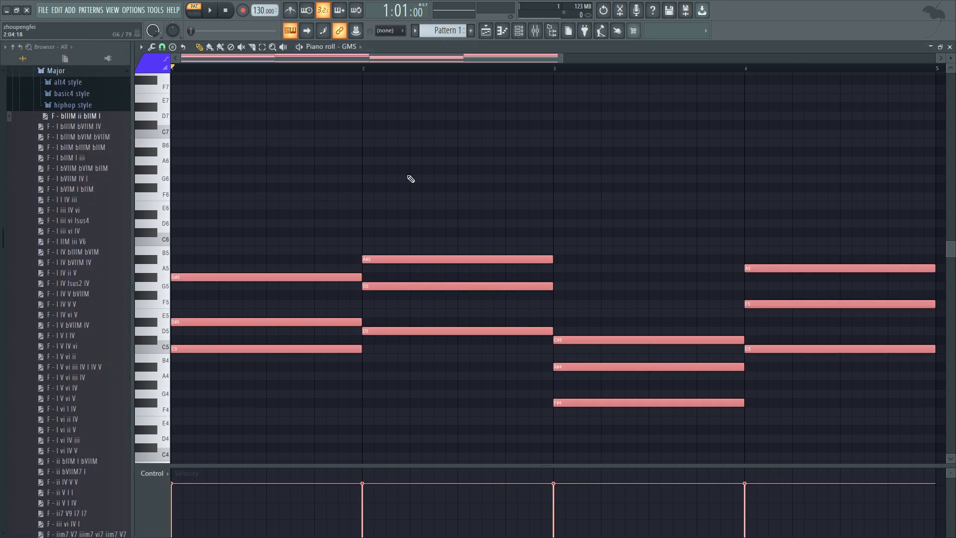
# Show the channel rack and play the pattern to hear the GMS chord progression and check its lower notes.
pyautogui.press('F6')
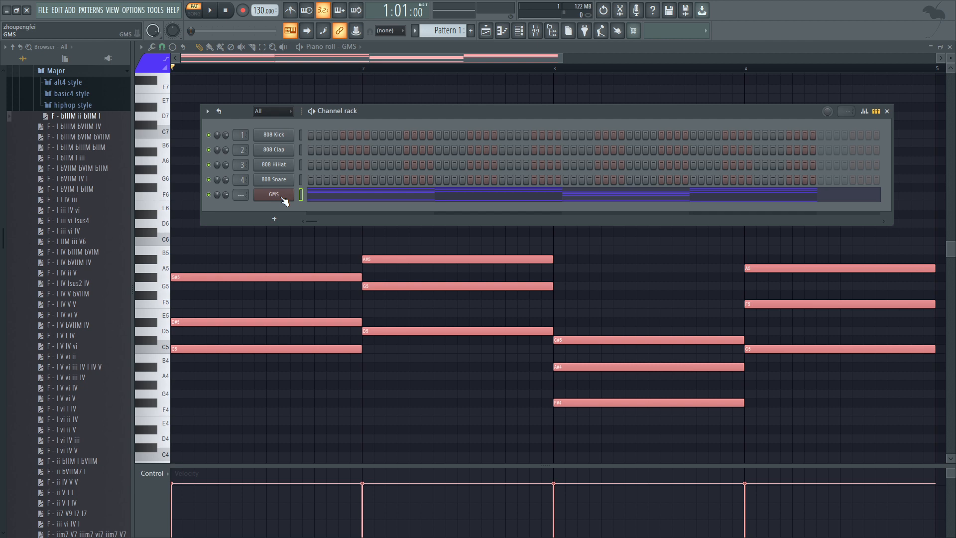
pyautogui.press('space')
pyautogui.scroll(-5, 437, 306)
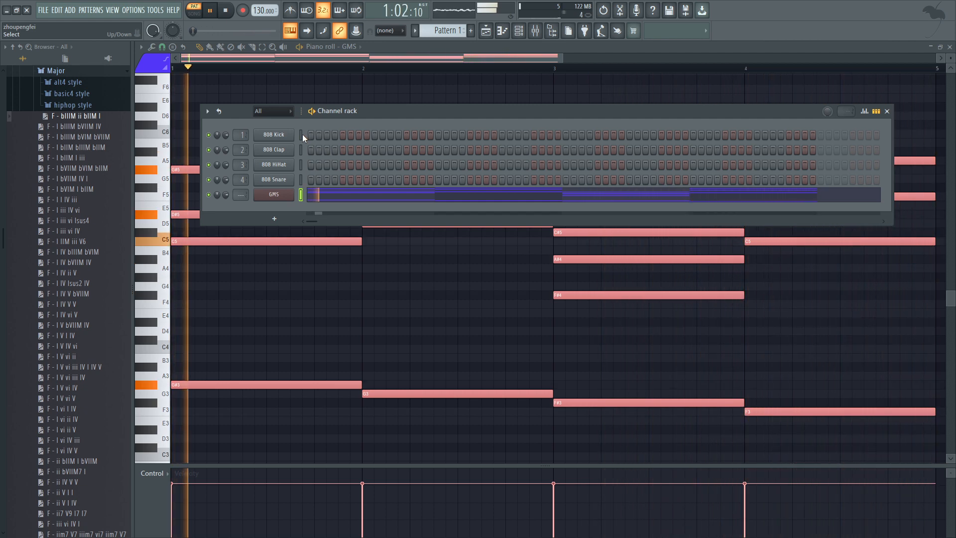
# Select the 808 Kick channel and replay the pattern to listen to the GMS chord progression.
pyautogui.press('space')
pyautogui.click(302, 134)
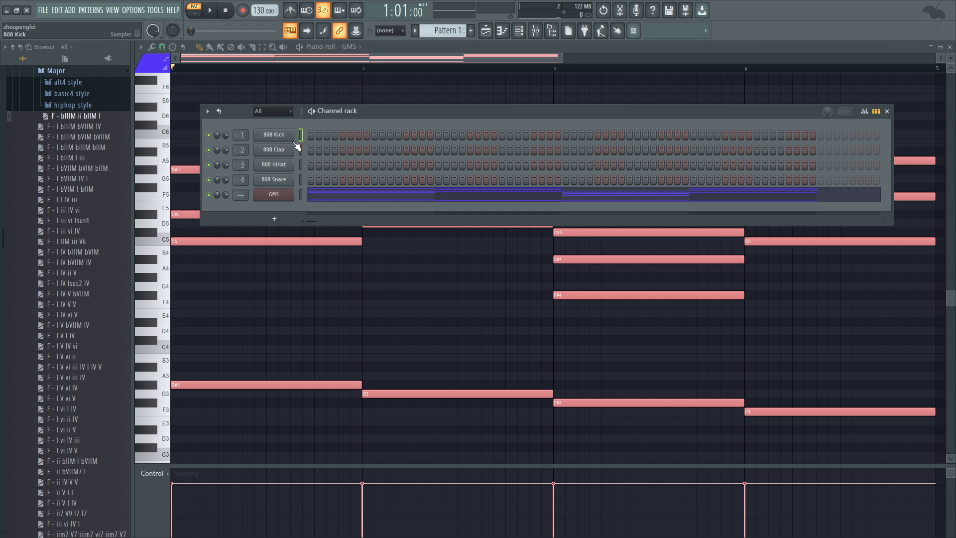
pyautogui.press('space')
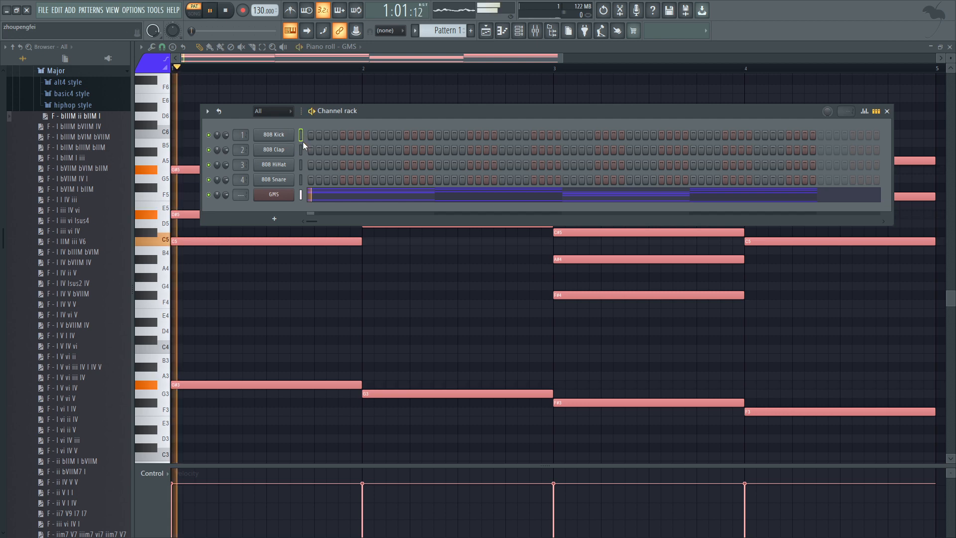
pyautogui.press('space')
pyautogui.press('space')
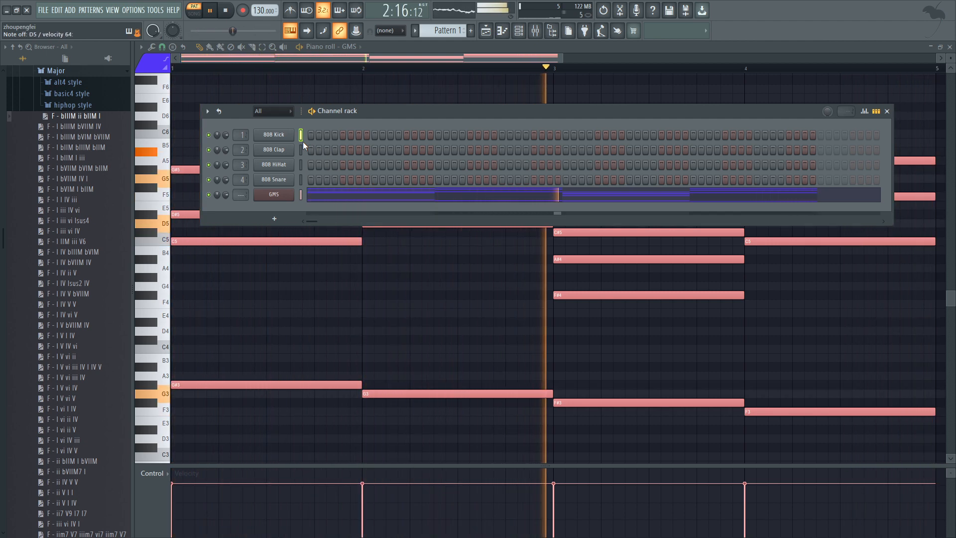
pyautogui.press('space')
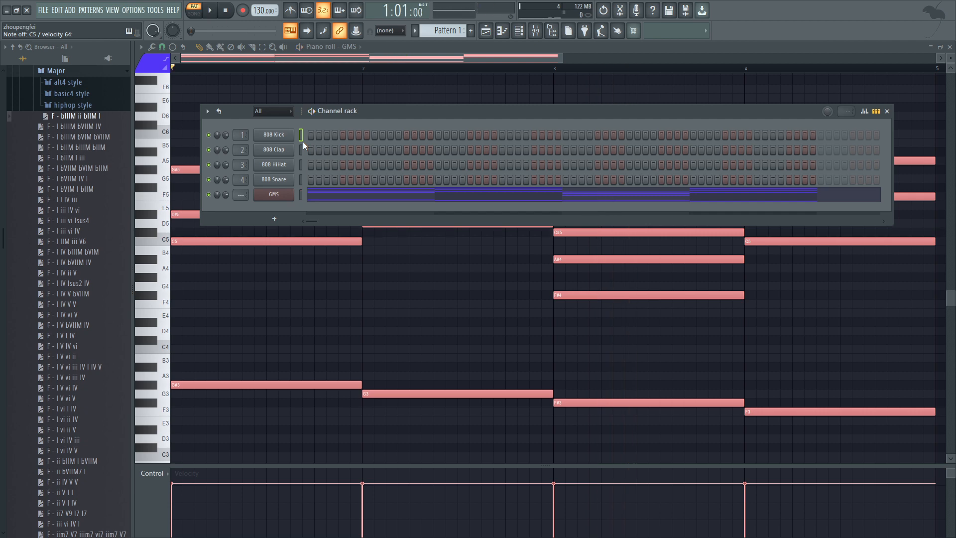
# Delete the GMS channel from the channel rack and select the 808 HiHat and 808 Snare channels in turn.
pyautogui.rightClick(274, 192)
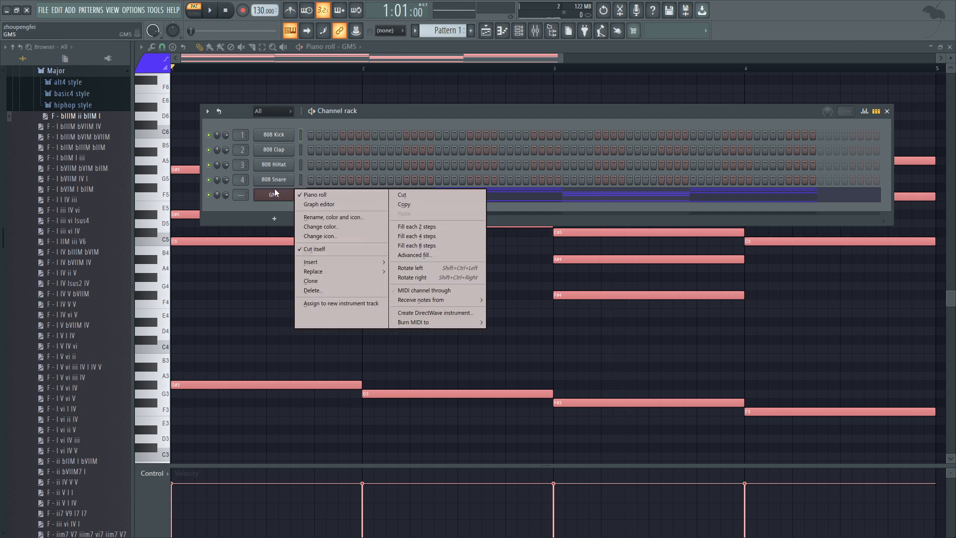
pyautogui.click(305, 291)
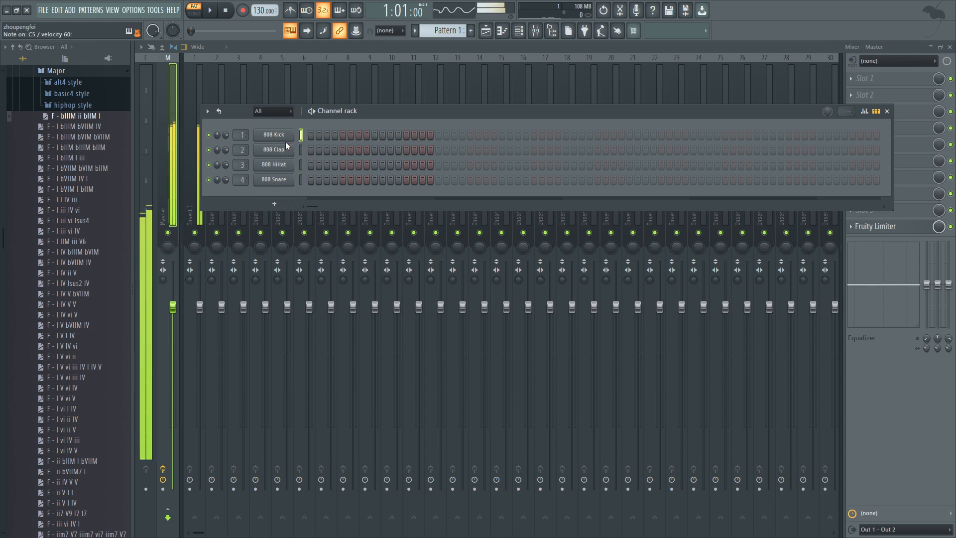
pyautogui.click(301, 164)
pyautogui.click(301, 179)
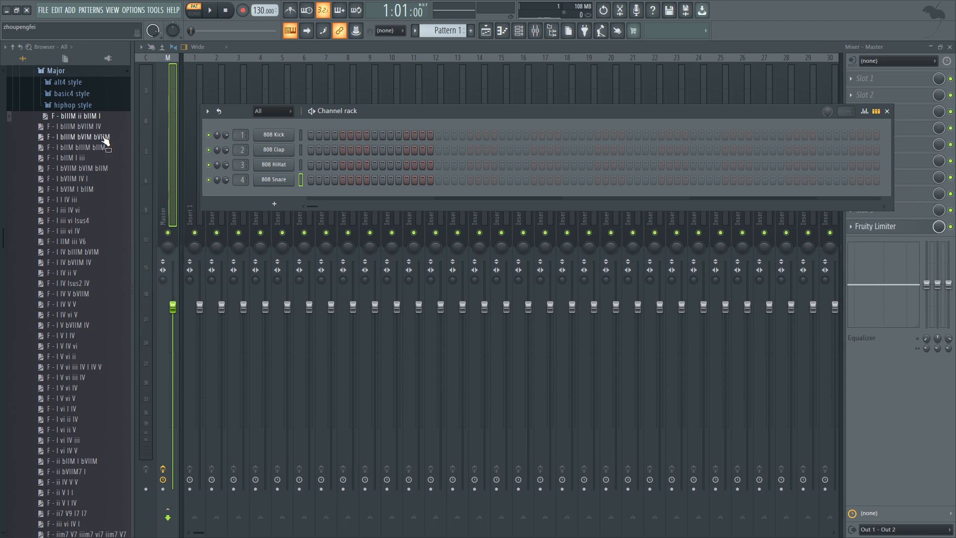
# Collapse the Chords and Packs folders in the browser and move the channel rack slightly higher over the mixer.
pyautogui.scroll(4, 79, 124)
pyautogui.scroll(3, 80, 195)
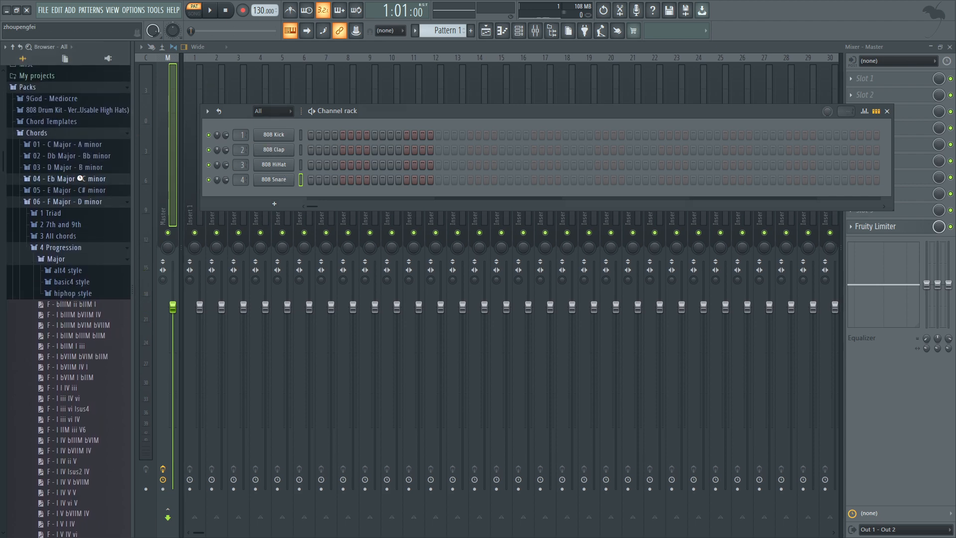
pyautogui.click(79, 177)
pyautogui.click(79, 136)
pyautogui.click(61, 88)
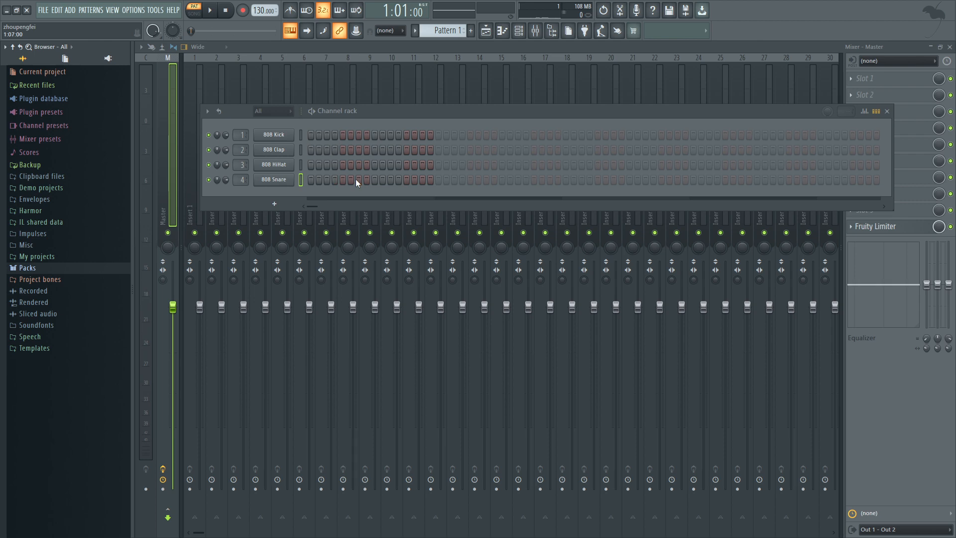
pyautogui.moveTo(400, 110); pyautogui.dragTo(405, 89)
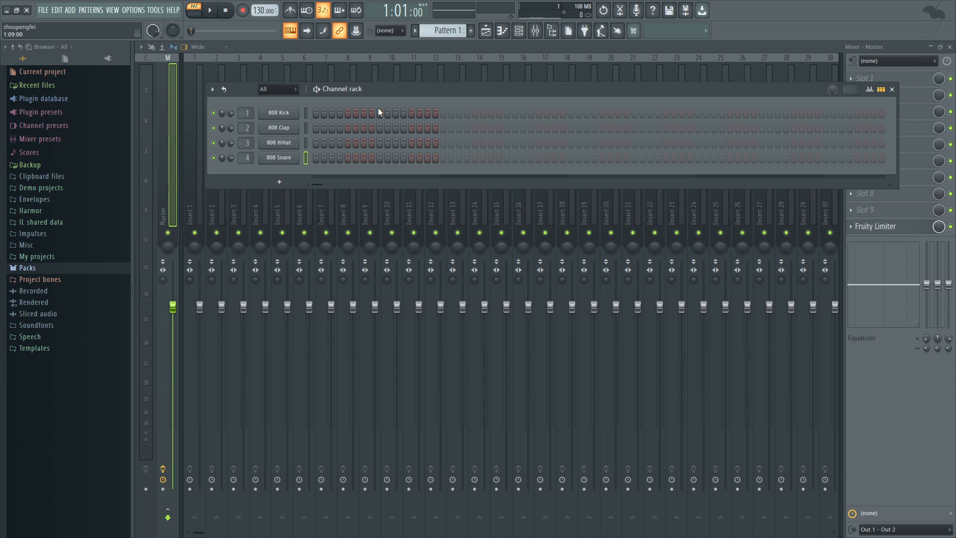
# Switch to Chrome and search Google for "mpc" in a new tab.
pyautogui.hotkey('alt', 'Tab')
pyautogui.hotkey('alt', 'Tab')
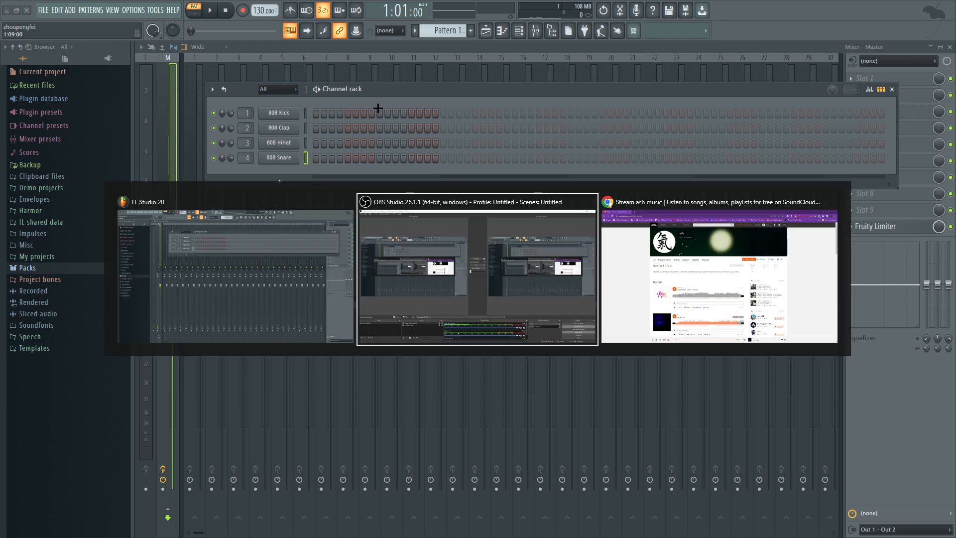
pyautogui.hotkey('ctrl', 't')
pyautogui.write('mpc')
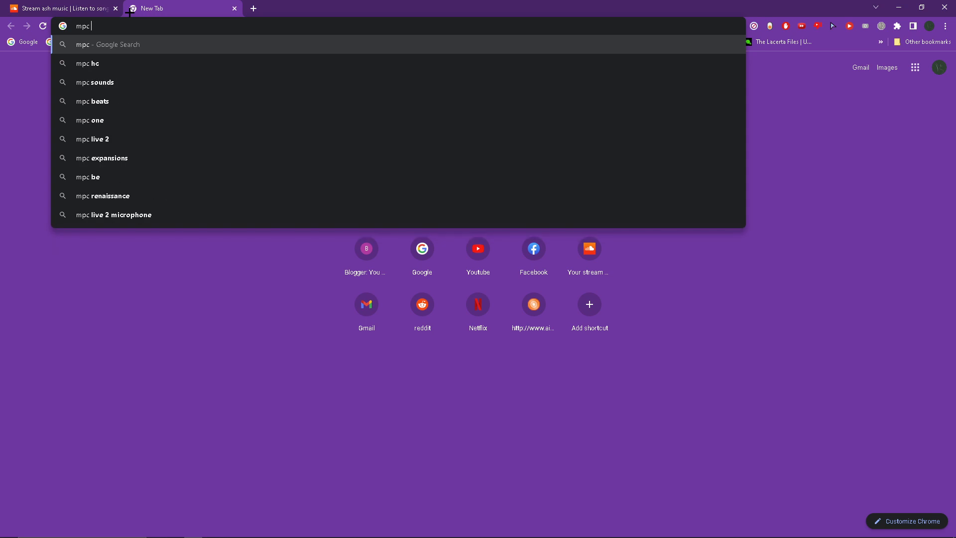
pyautogui.press('Return')
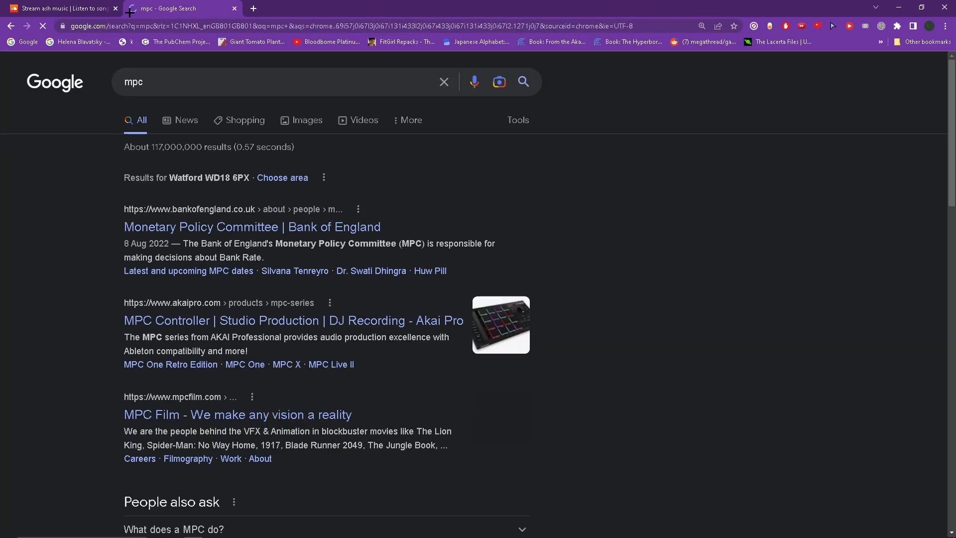
# Look at the Akai MPC One picture in the image results and return to FL Studio.
pyautogui.click(298, 125)
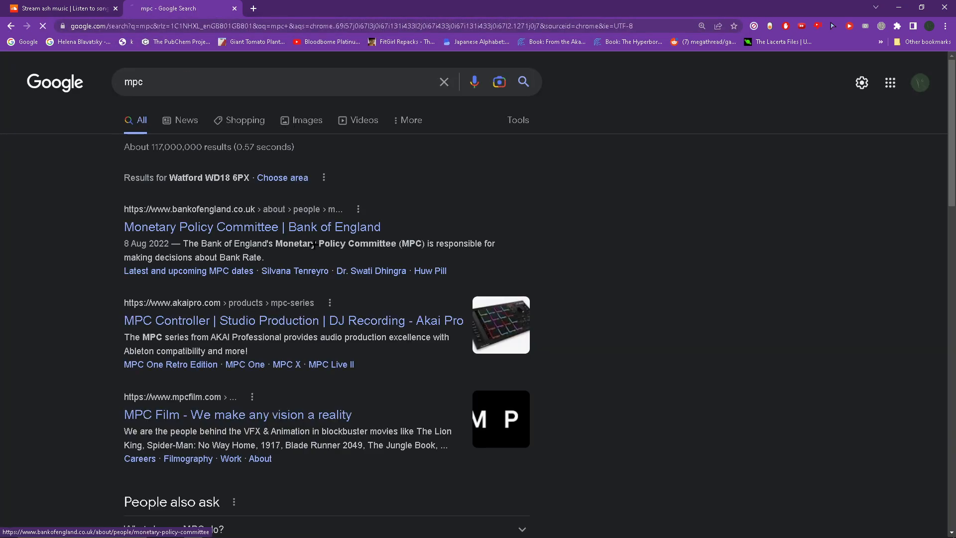
pyautogui.scroll(-2, 245, 298)
pyautogui.scroll(-3, 246, 298)
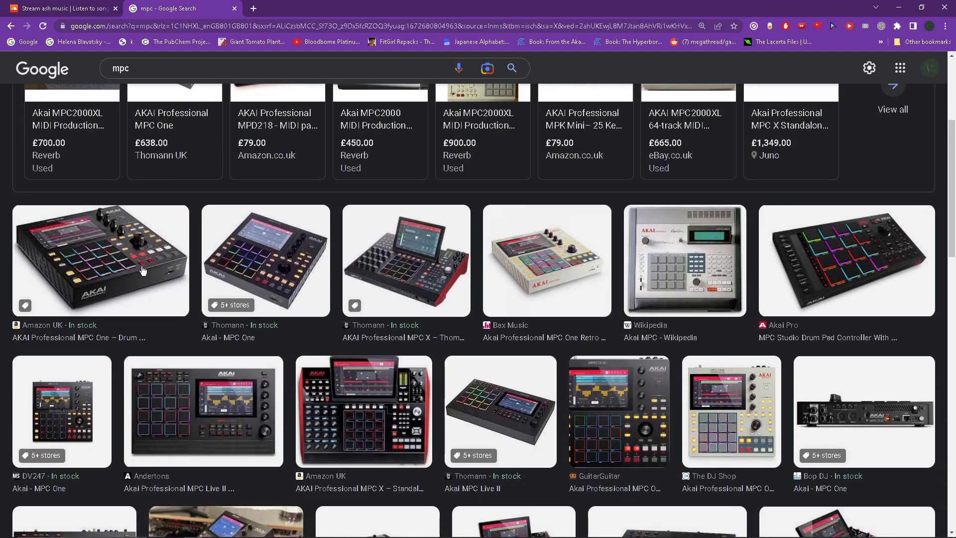
pyautogui.click(241, 283)
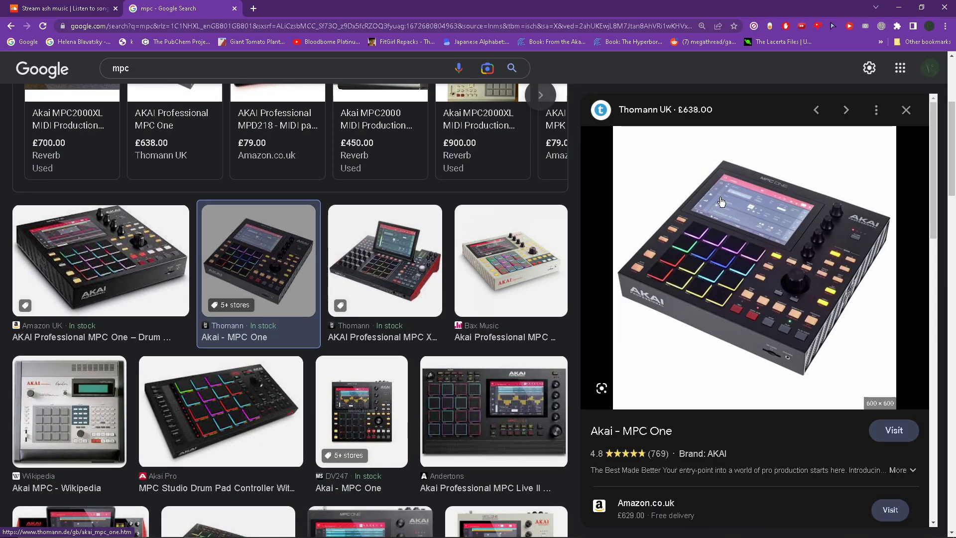
pyautogui.hotkey('alt', 'Tab')
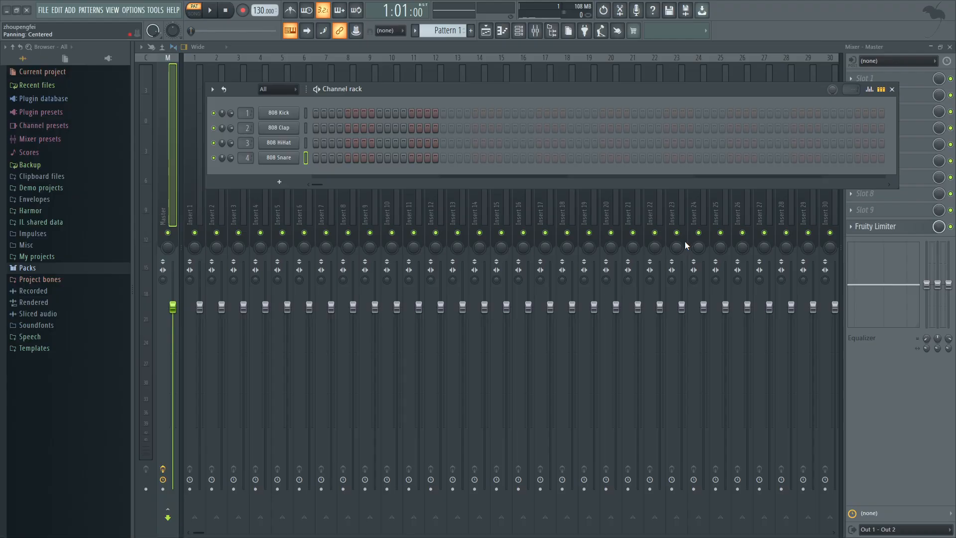
# Put an 808 Kick on step 1 and an 808 Clap on step 9, playing the pattern to check it.
pyautogui.click(315, 113)
pyautogui.click(381, 115)
pyautogui.press('space')
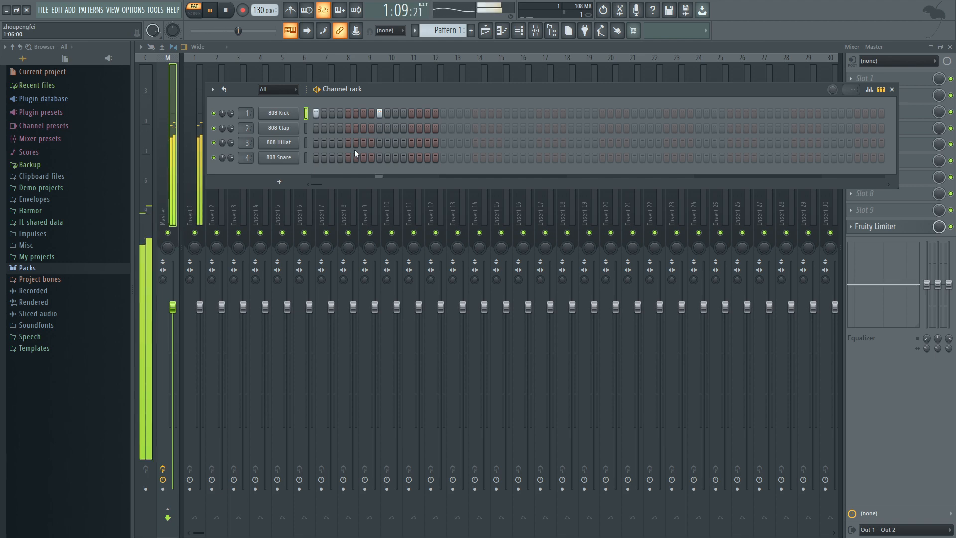
pyautogui.press('space')
pyautogui.press('space')
pyautogui.click(379, 128)
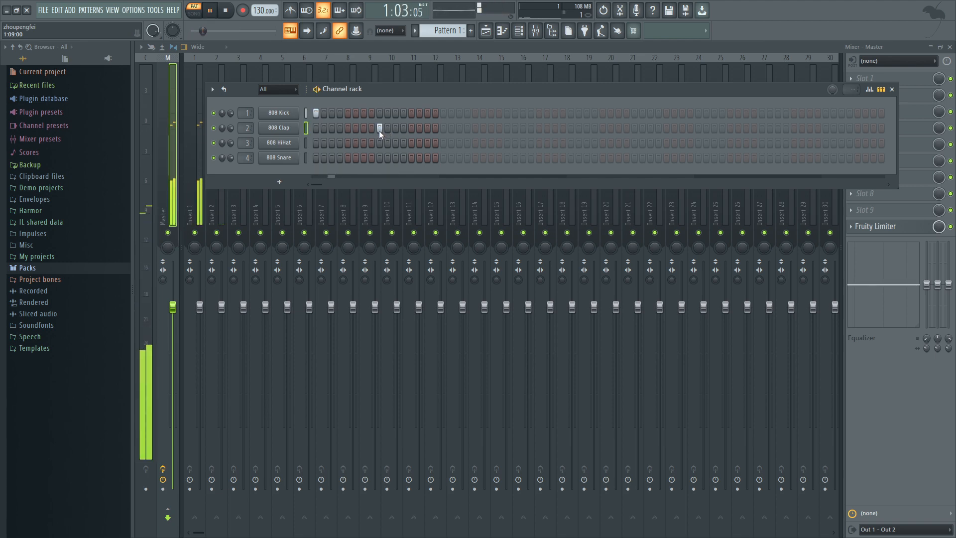
# Add 808 Kick hits on steps 13 and 21 and an 808 Clap on step 25, listening to the pattern.
pyautogui.click(404, 113)
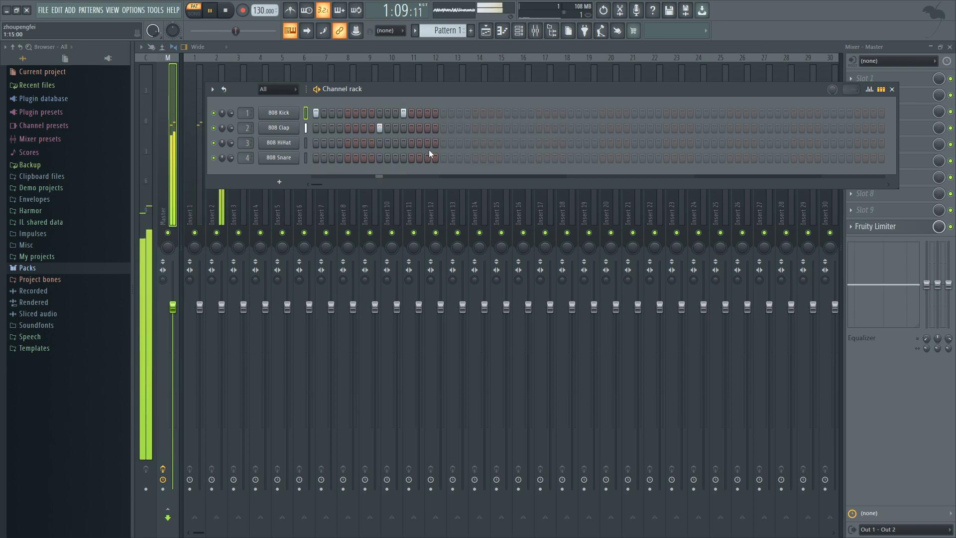
pyautogui.click(404, 114)
pyautogui.click(412, 114)
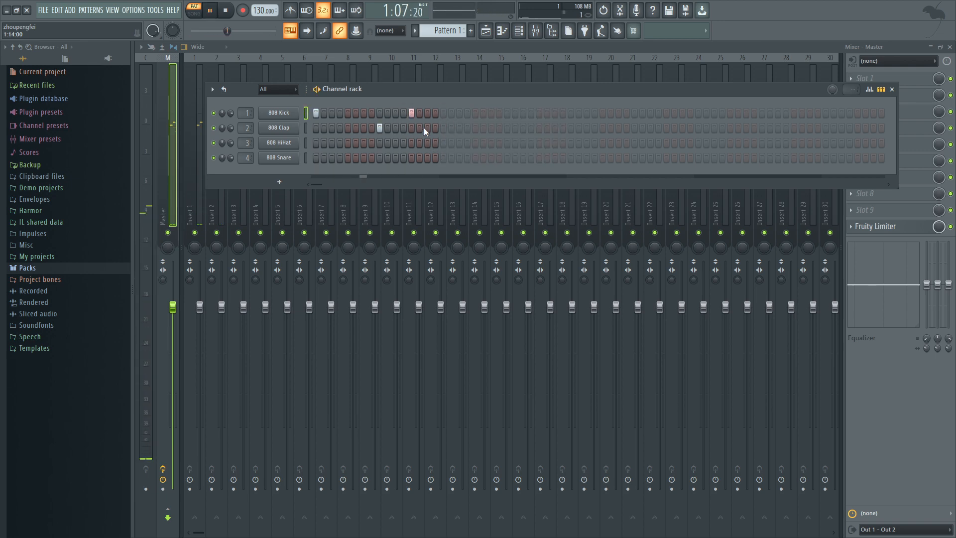
pyautogui.press('space')
pyautogui.click(475, 116)
pyautogui.press('space')
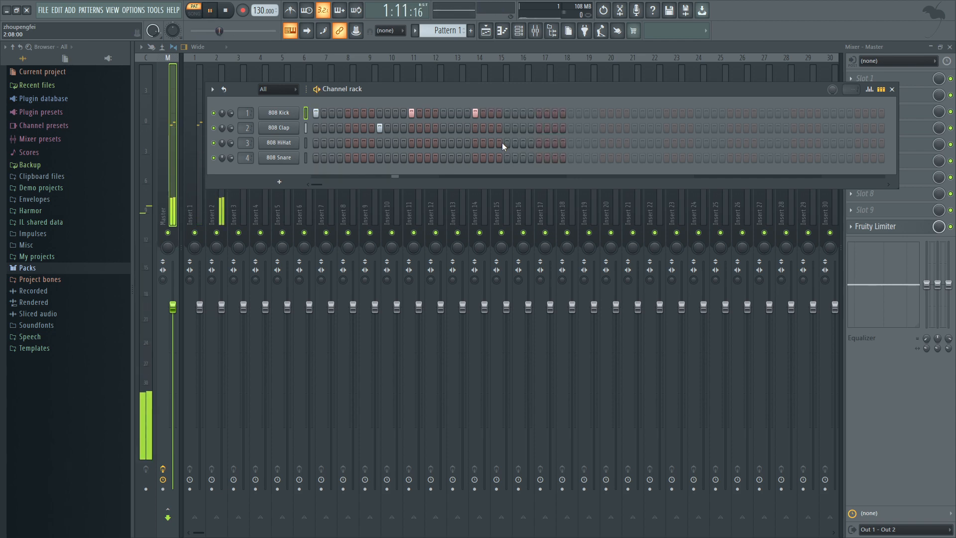
pyautogui.click(507, 128)
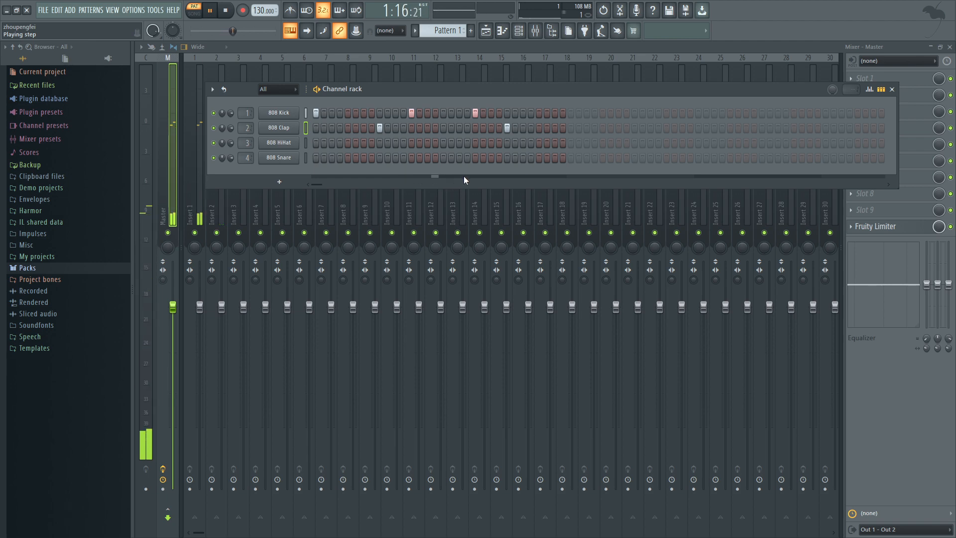
pyautogui.press('space')
# Try filling the 808 HiHat channel on each 2 steps and erase the hits again.
pyautogui.rightClick(296, 142)
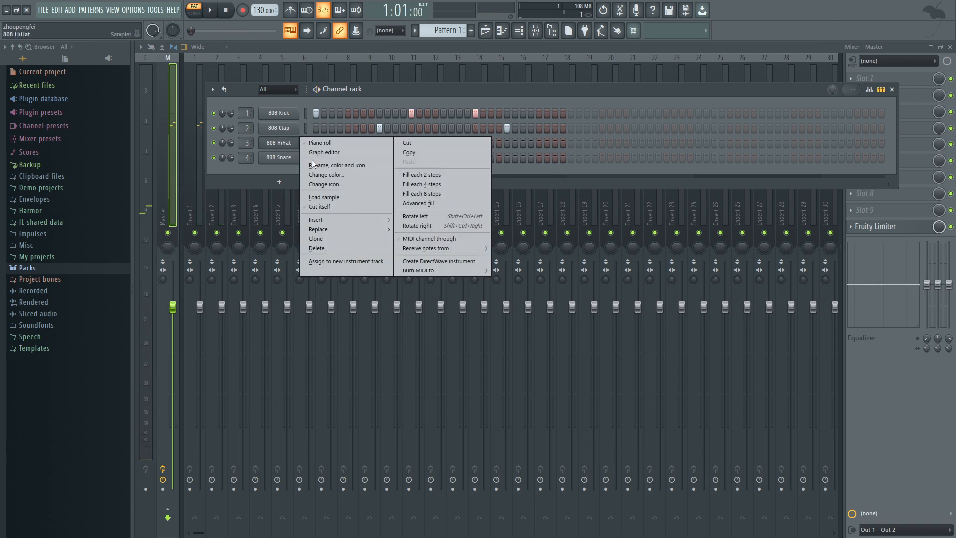
pyautogui.click(256, 171)
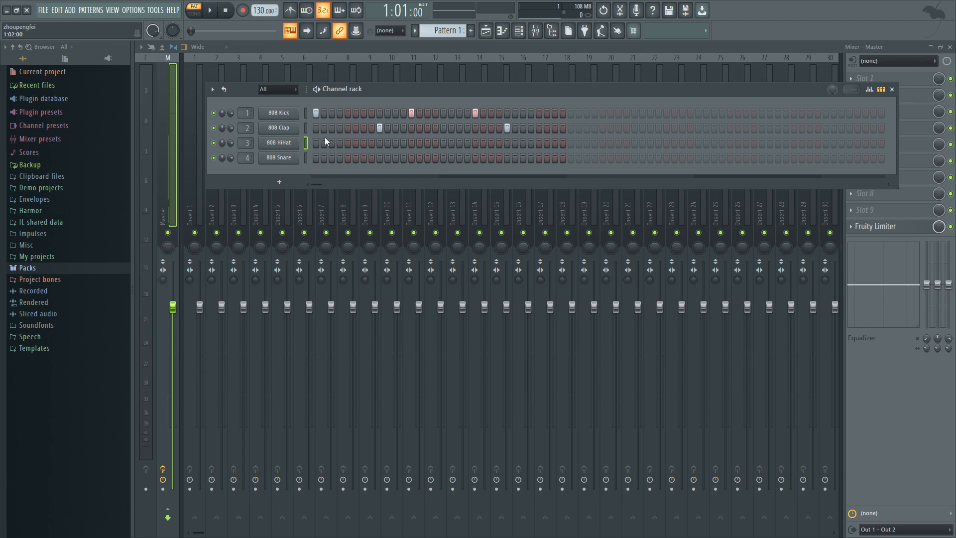
pyautogui.rightClick(277, 114)
pyautogui.rightClick(271, 134)
pyautogui.rightClick(274, 144)
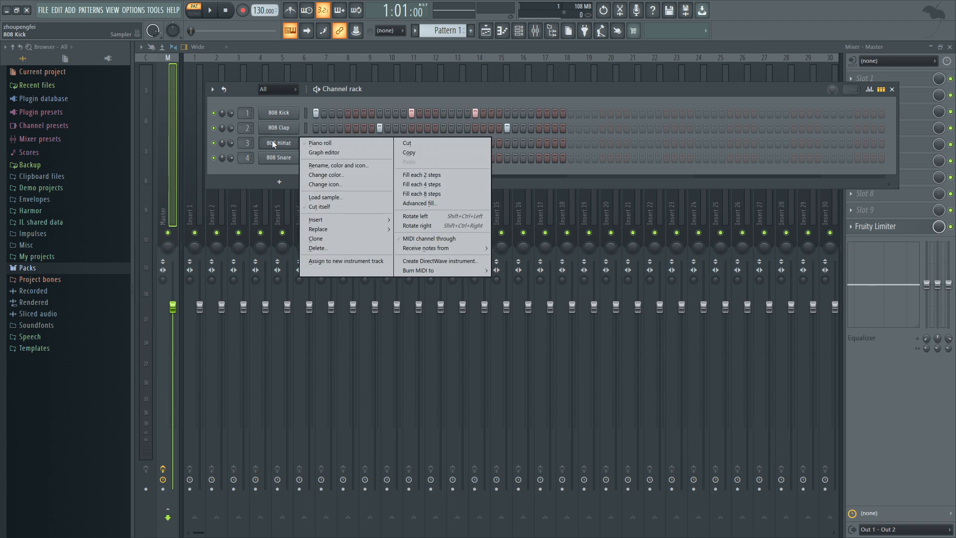
pyautogui.click(442, 174)
pyautogui.moveTo(317, 144); pyautogui.dragTo(461, 146)
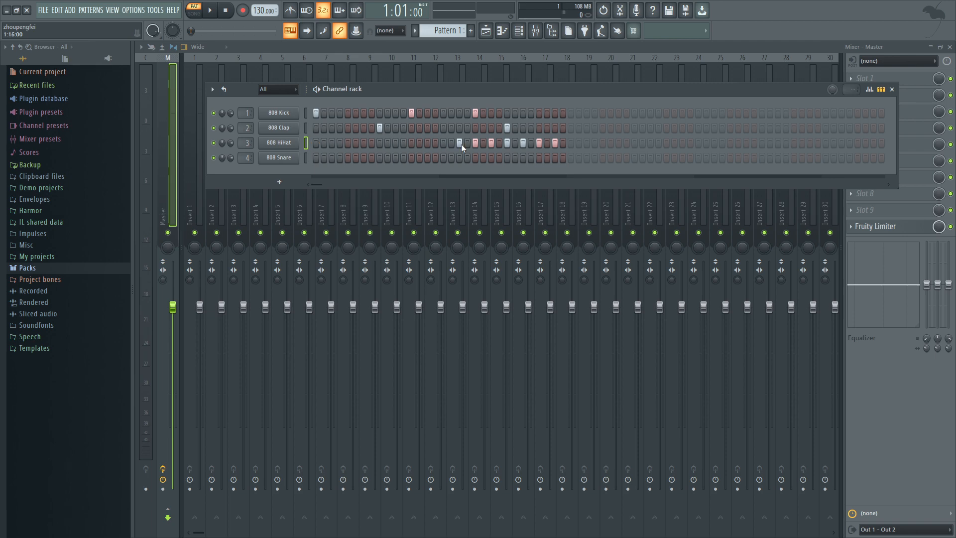
# Try filling the 808 HiHat channel on each 4 steps and clear those hits.
pyautogui.rightClick(278, 143)
pyautogui.click(442, 185)
pyautogui.moveTo(319, 143); pyautogui.dragTo(466, 145)
# Fill the 808 HiHat channel on each 2 steps and play the beat to hear it.
pyautogui.rightClick(279, 143)
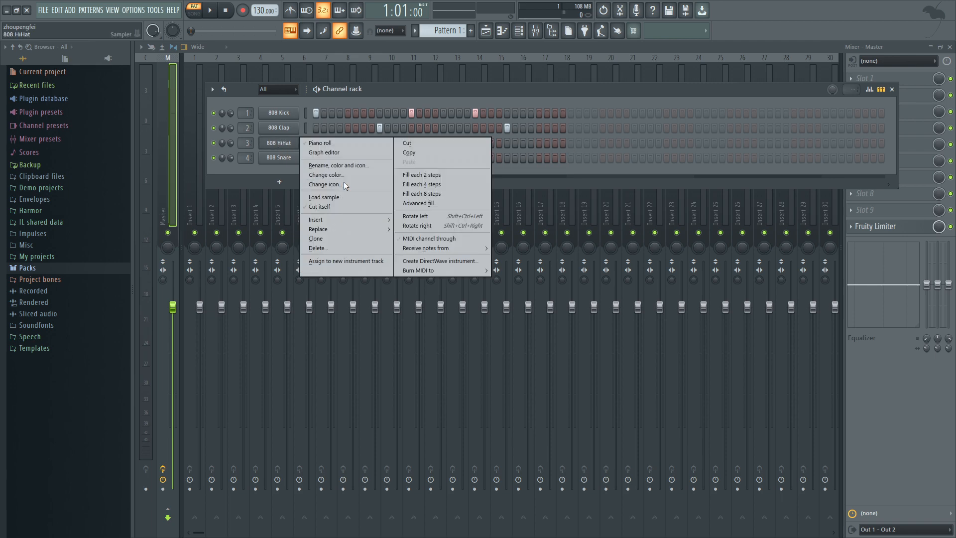
pyautogui.click(440, 175)
pyautogui.press('space')
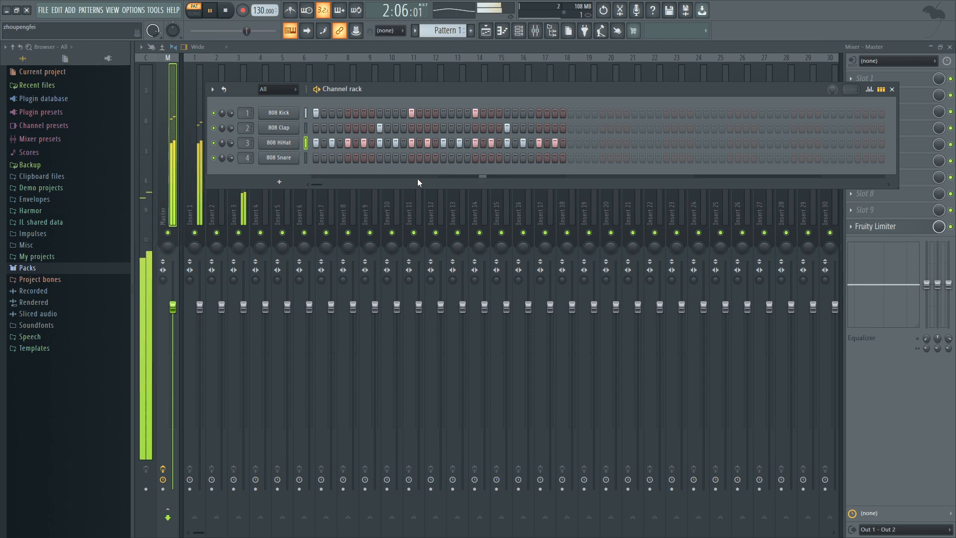
pyautogui.press('space')
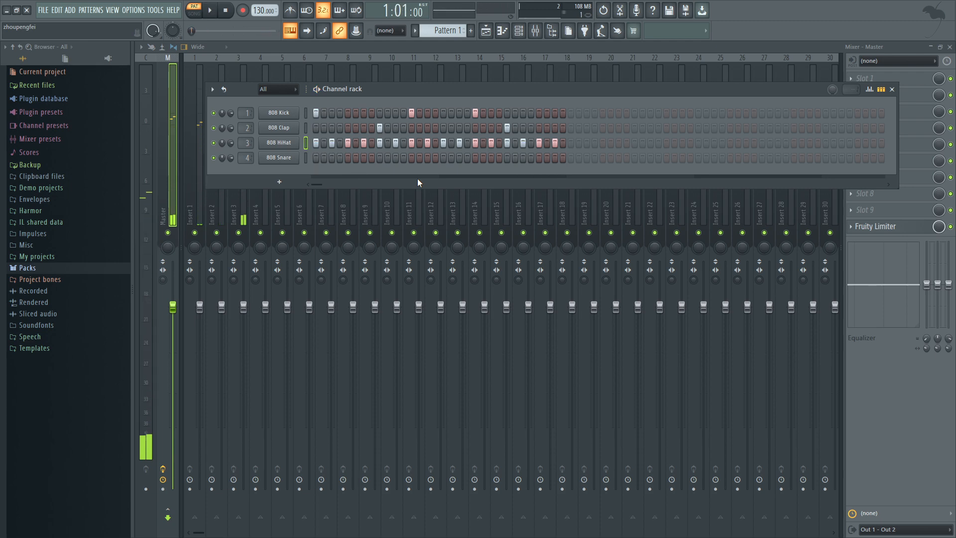
# Add 808 Snare hits on steps 9 and 25 to layer with the claps while playing the pattern.
pyautogui.click(379, 157)
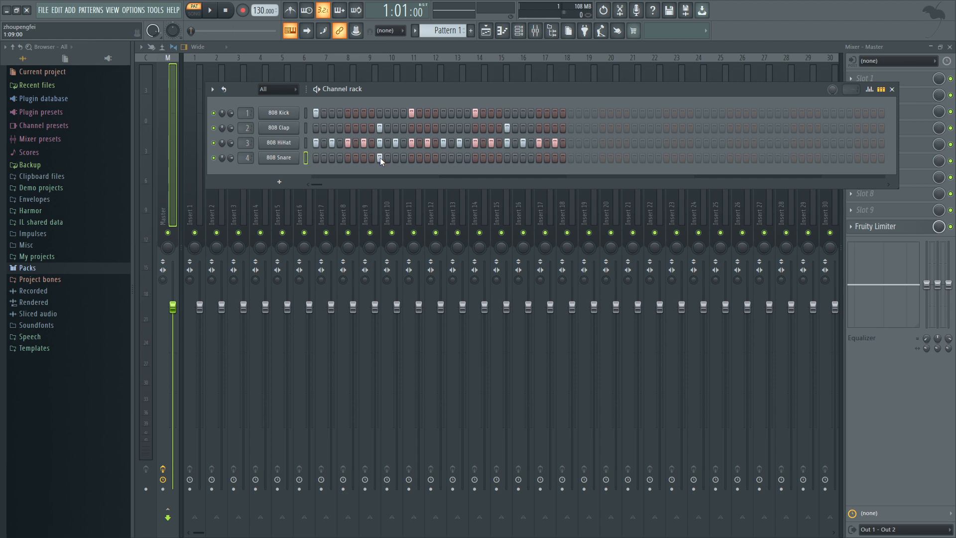
pyautogui.press('space')
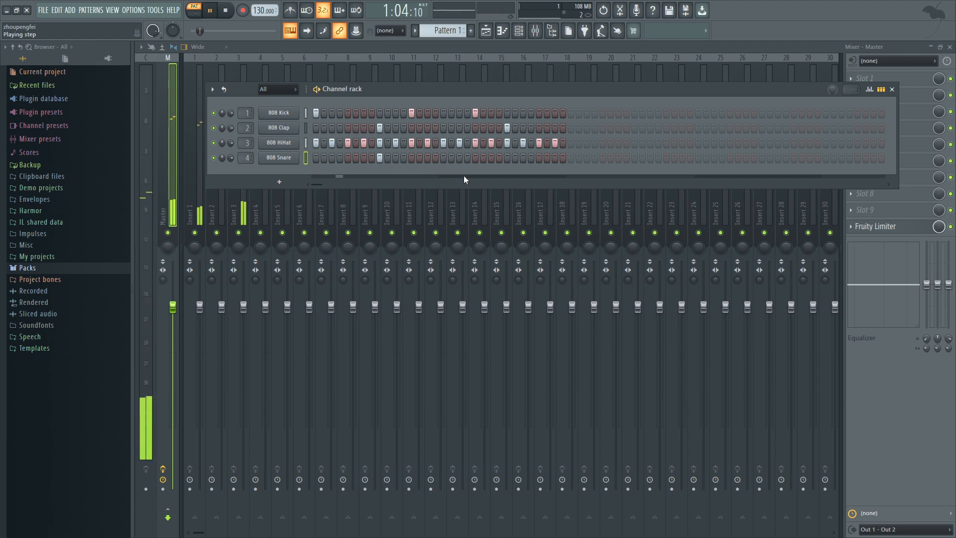
pyautogui.click(504, 161)
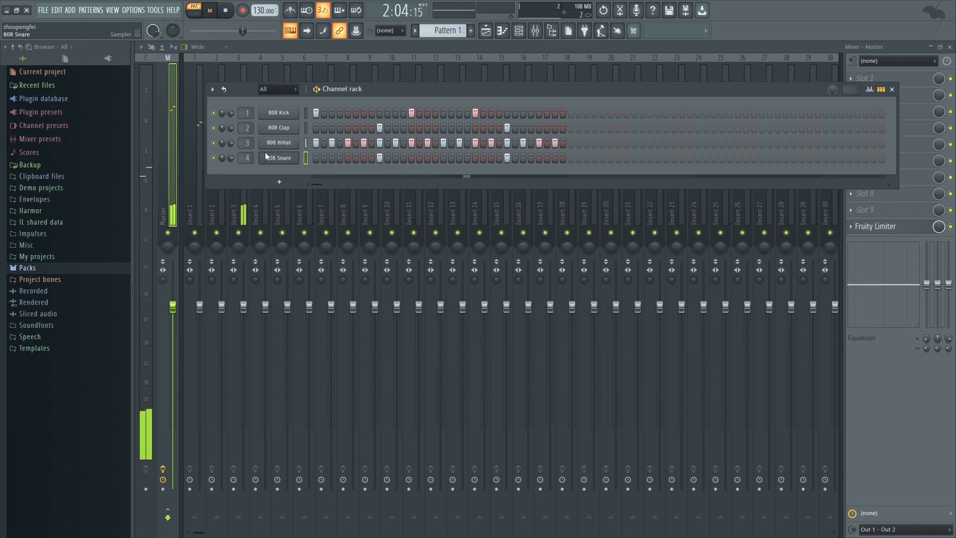
# Lower the velocity of the 808 Snare hits in the graph editor and add another snare hit on step 8.
pyautogui.rightClick(294, 157)
pyautogui.click(372, 169)
pyautogui.click(507, 213)
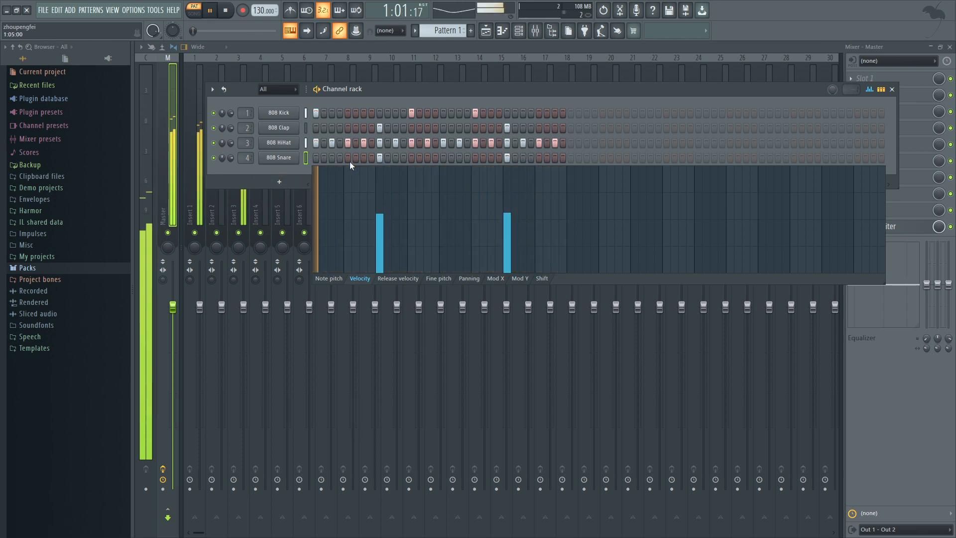
pyautogui.click(370, 158)
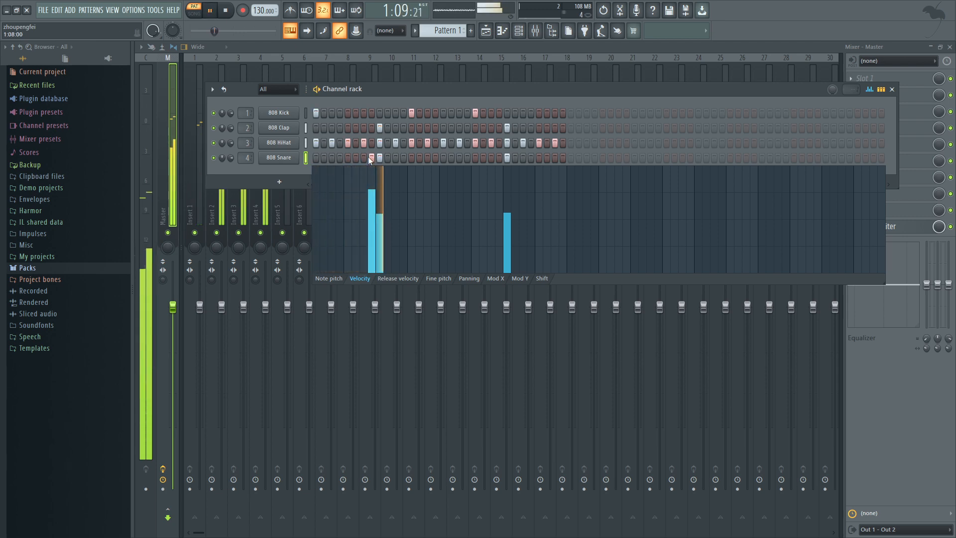
# Move the 808 Snare hit from step 8 to step 7, add one on step 23, and lower both velocities.
pyautogui.click(369, 158)
pyautogui.click(362, 158)
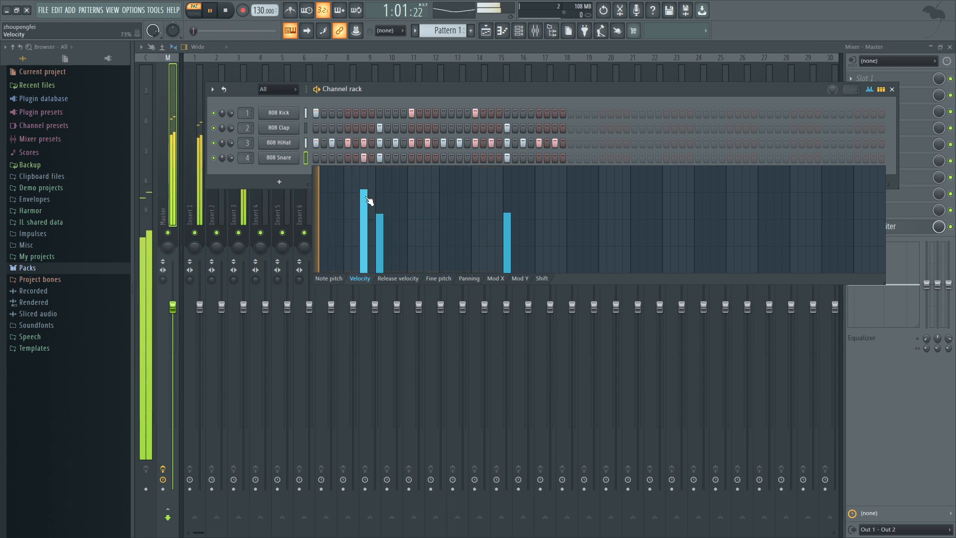
pyautogui.moveTo(366, 197); pyautogui.dragTo(363, 231)
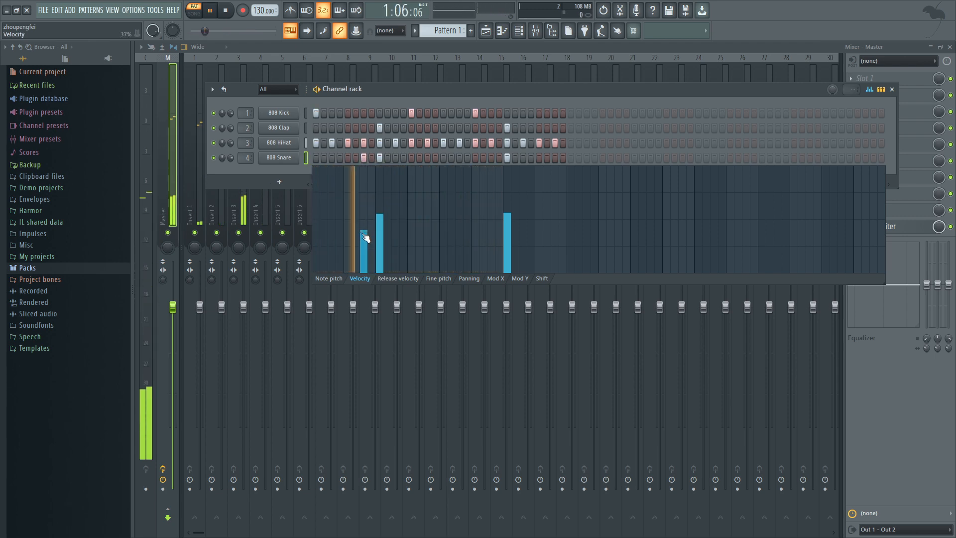
pyautogui.click(491, 159)
pyautogui.moveTo(491, 199); pyautogui.dragTo(492, 231)
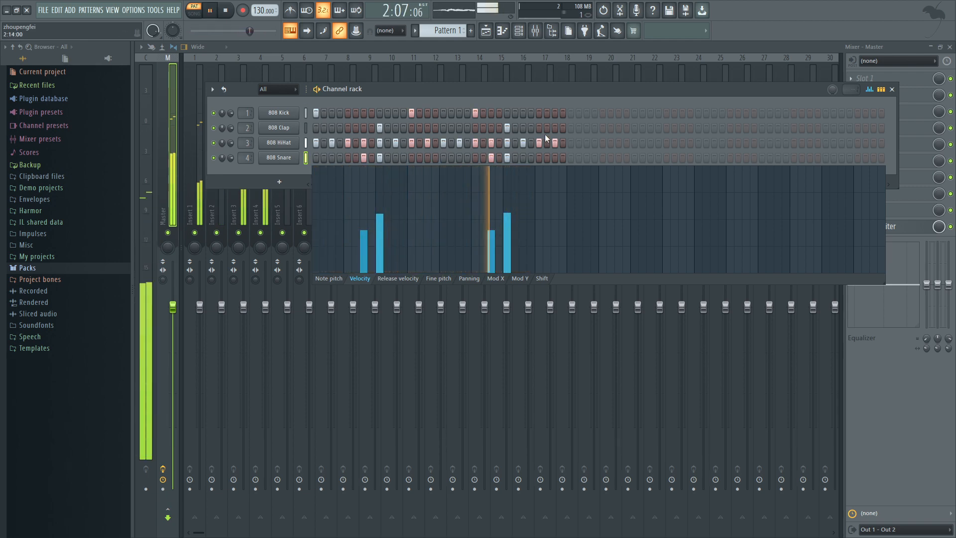
pyautogui.press('space')
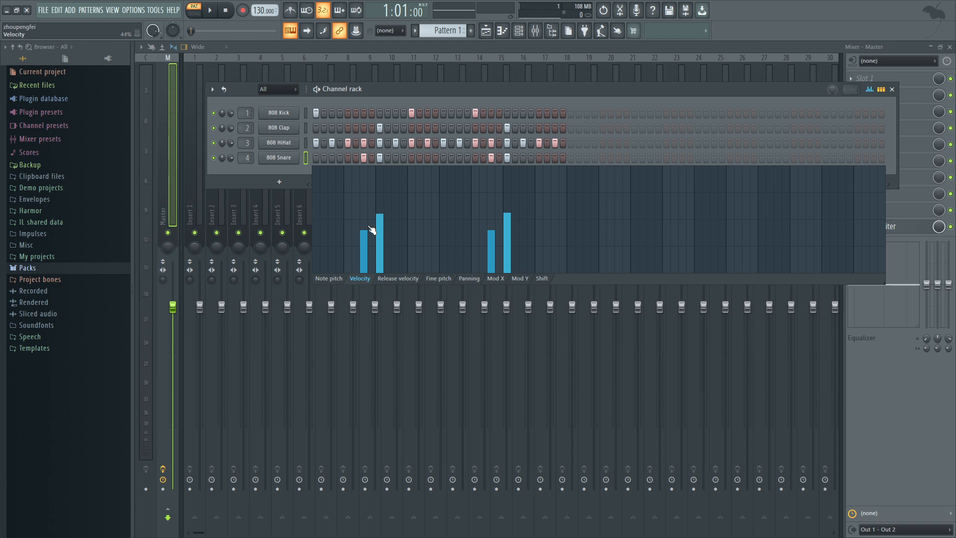
# Link the Keystation Mini 32 MK3's note on velocity to Velocity in the MIDI settings.
pyautogui.press('c')
pyautogui.press('c')
pyautogui.press('c')
pyautogui.click(150, 10)
pyautogui.moveTo(143, 11)
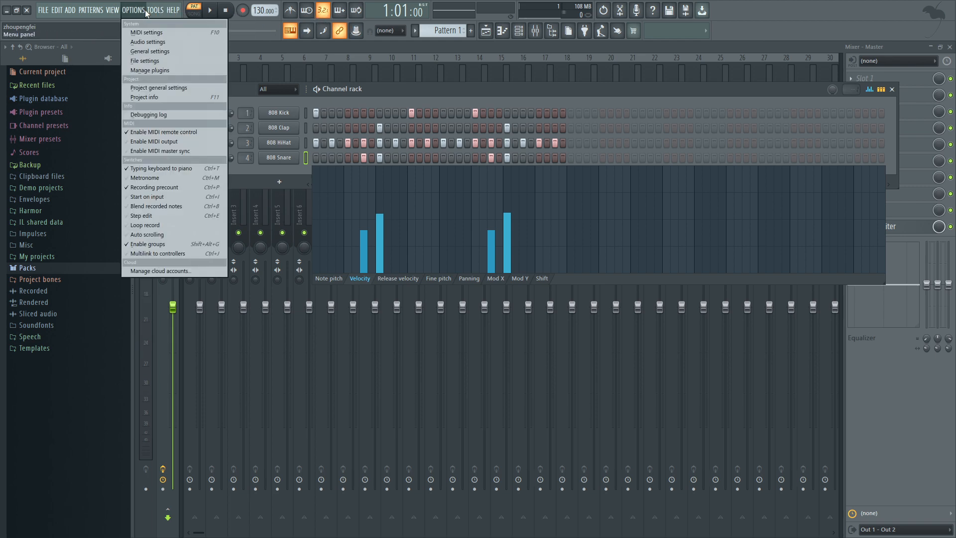
pyautogui.click(152, 28)
pyautogui.click(404, 379)
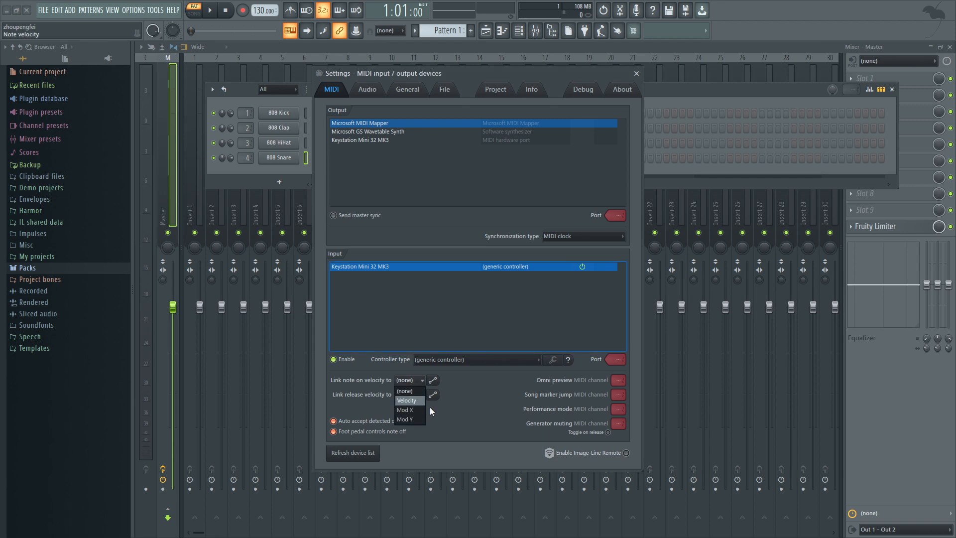
pyautogui.click(421, 399)
pyautogui.click(637, 73)
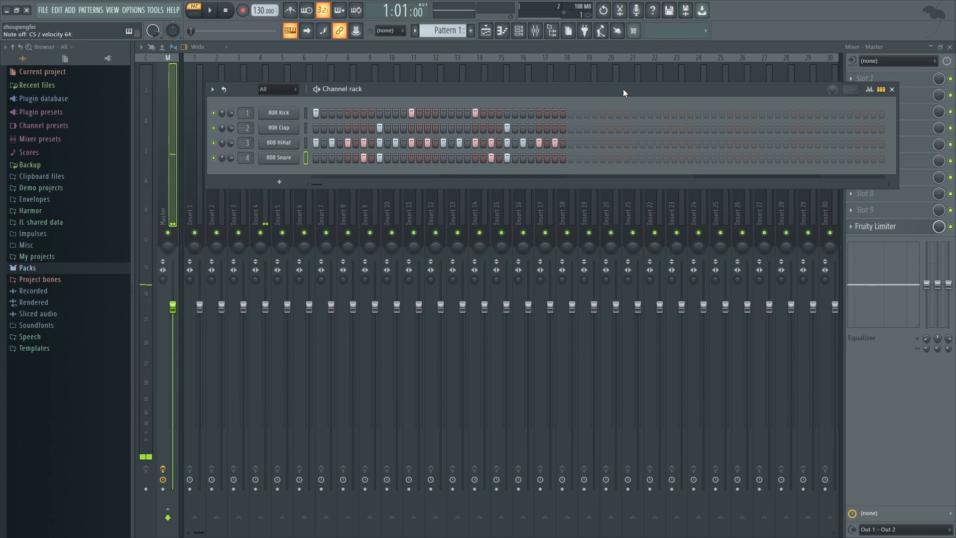
# Set the note on velocity link back to (none) in the MIDI settings.
pyautogui.click(127, 12)
pyautogui.click(142, 33)
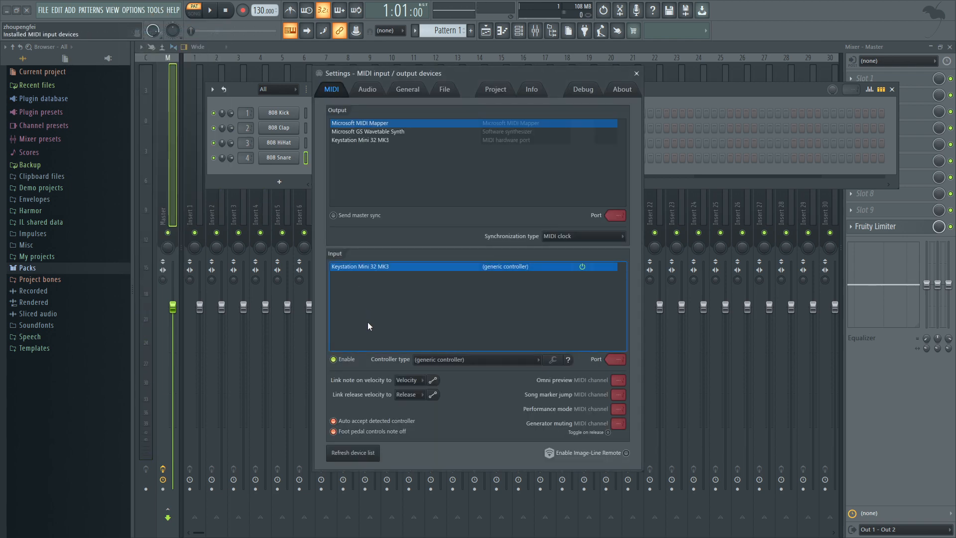
pyautogui.click(418, 388)
pyautogui.click(406, 399)
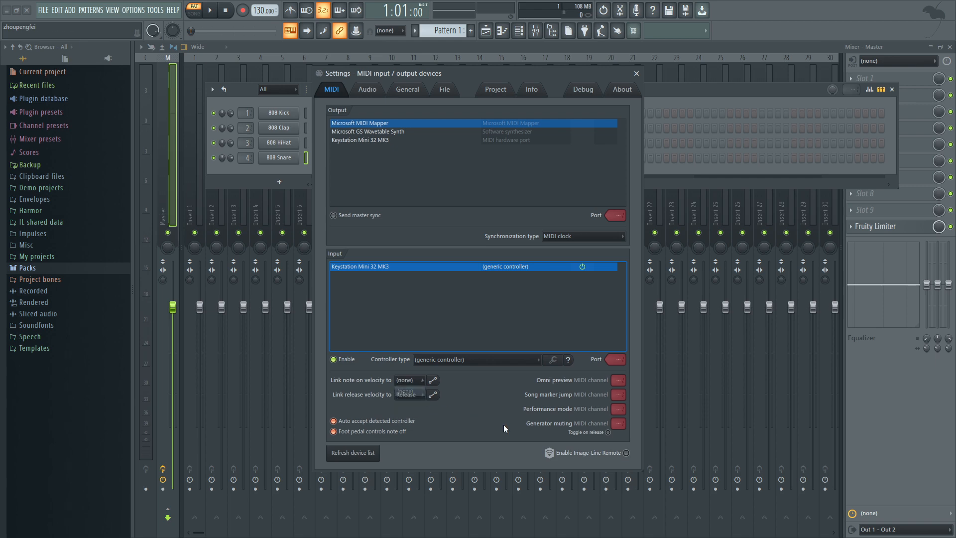
pyautogui.click(637, 74)
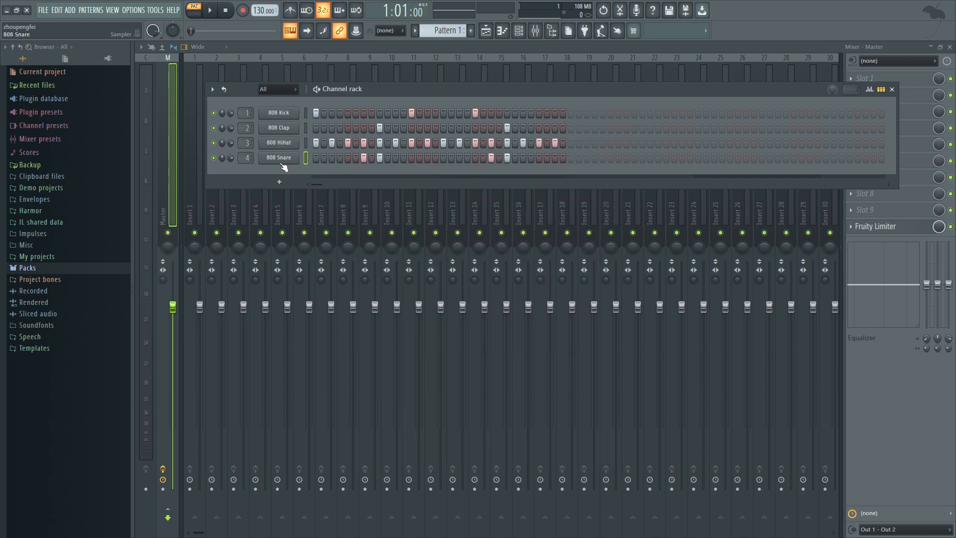
# Try a very low velocity on the 808 Kick hit at step 13 and play the beat.
pyautogui.rightClick(302, 164)
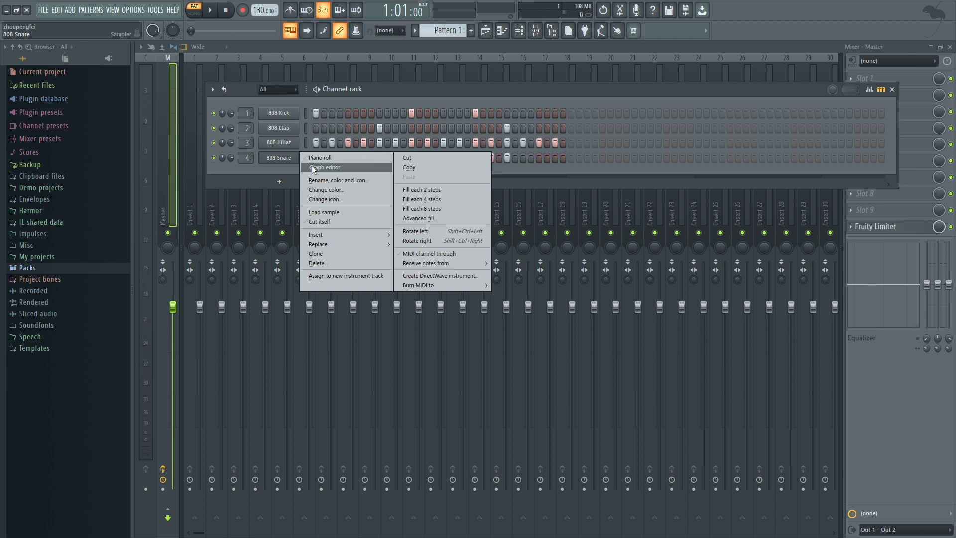
pyautogui.click(317, 169)
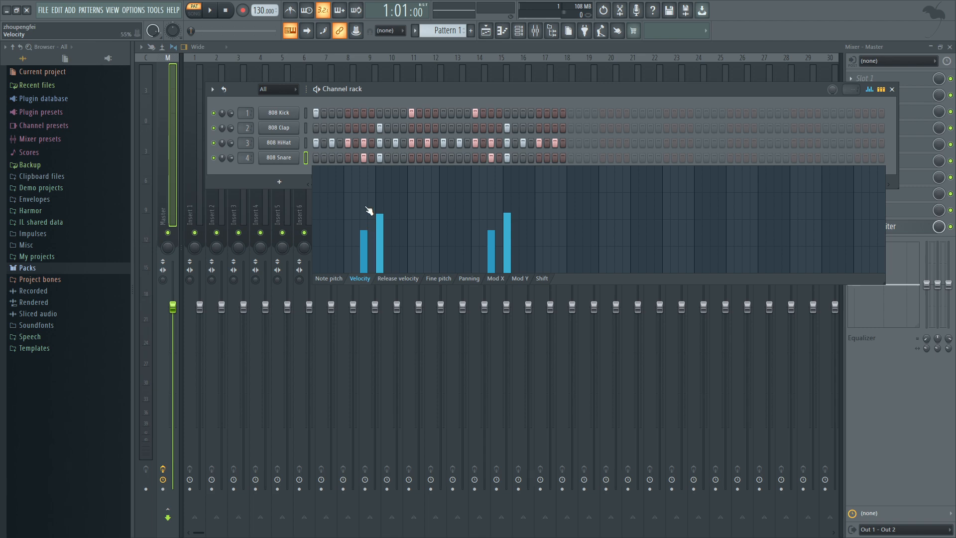
pyautogui.rightClick(285, 111)
pyautogui.click(307, 121)
pyautogui.rightClick(288, 112)
pyautogui.click(306, 123)
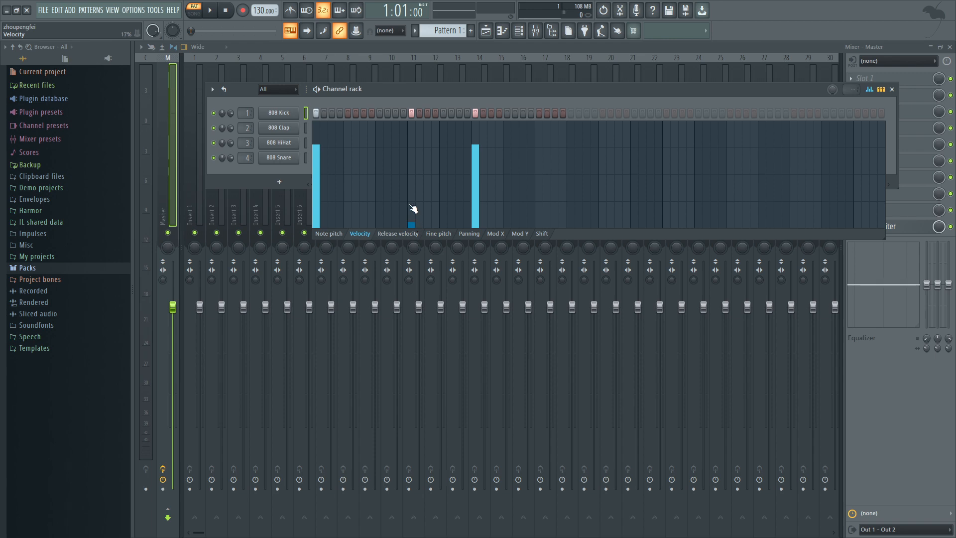
pyautogui.press('space')
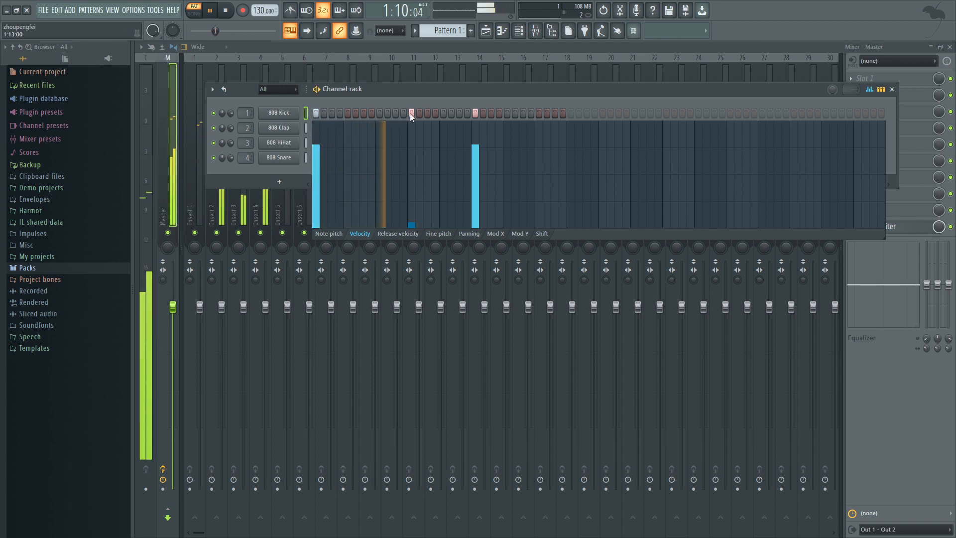
# Raise the step 13 kick hit's velocity back to match the other kicks and close the 808 Kick graph editor.
pyautogui.click(413, 146)
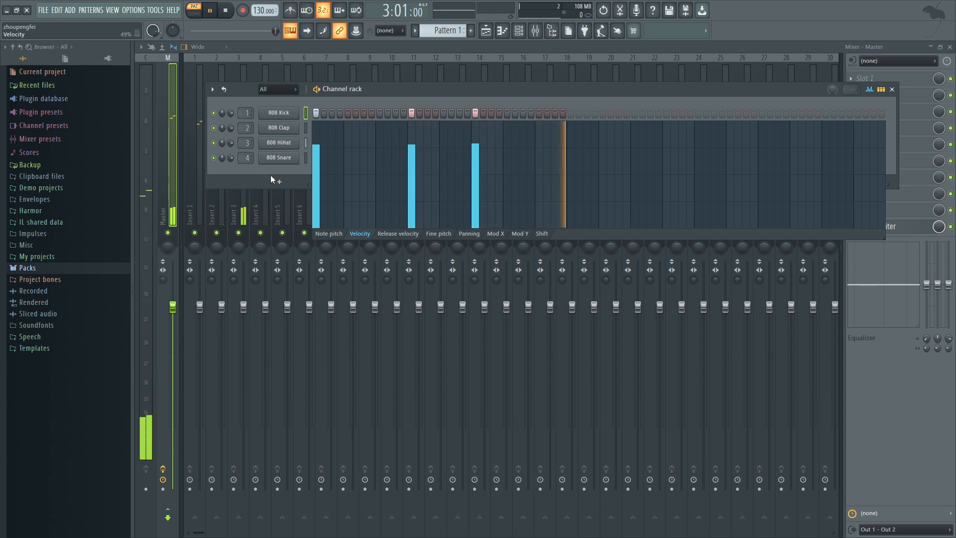
pyautogui.rightClick(294, 112)
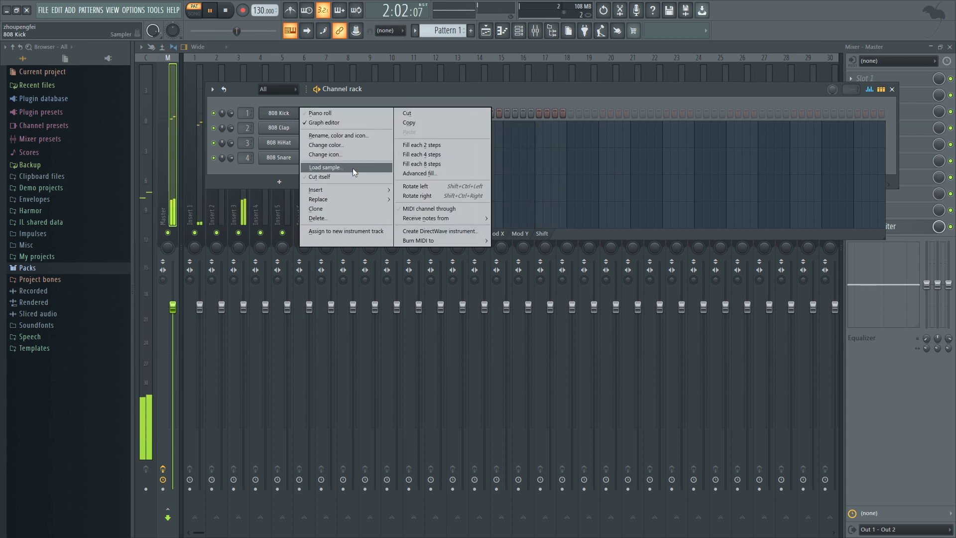
pyautogui.click(348, 123)
pyautogui.press('space')
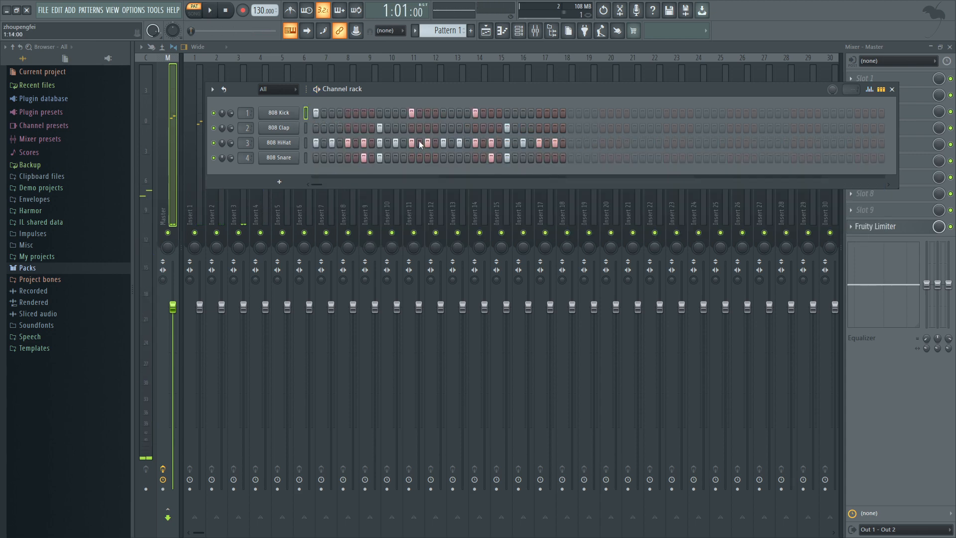
# Lower the velocity of every second 808 HiHat hit by slightly varying amounts and play the beat.
pyautogui.rightClick(297, 143)
pyautogui.click(323, 152)
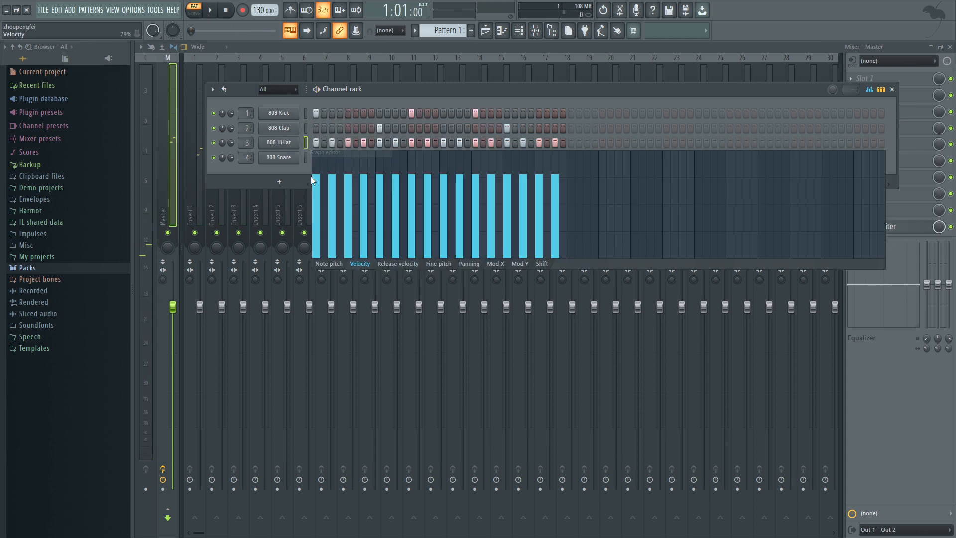
pyautogui.moveTo(329, 178)
pyautogui.mouseDown()
pyautogui.moveTo(326, 190)
pyautogui.moveTo(319, 174)
pyautogui.moveTo(335, 187)
pyautogui.moveTo(380, 188)
pyautogui.moveTo(367, 187)
pyautogui.mouseUp()
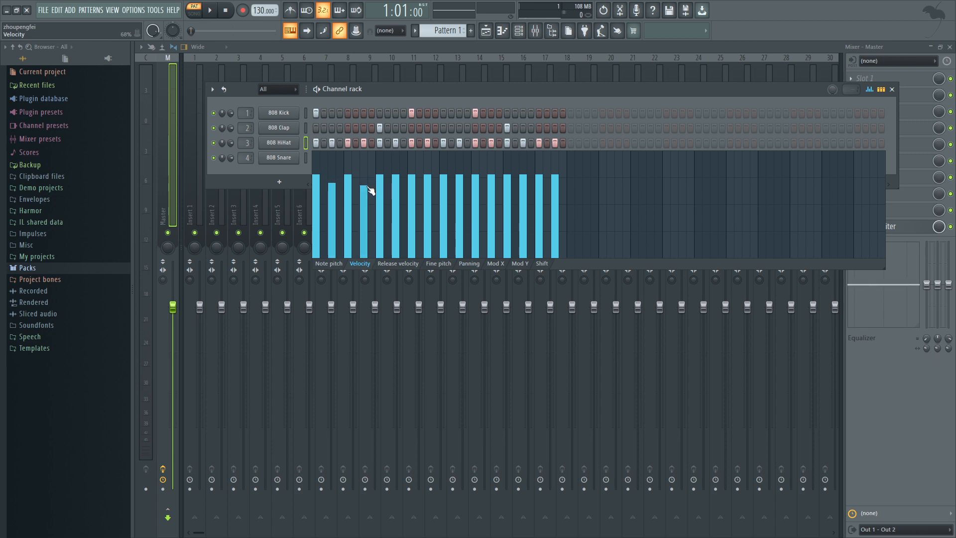
pyautogui.click(402, 187)
pyautogui.click(429, 188)
pyautogui.click(460, 184)
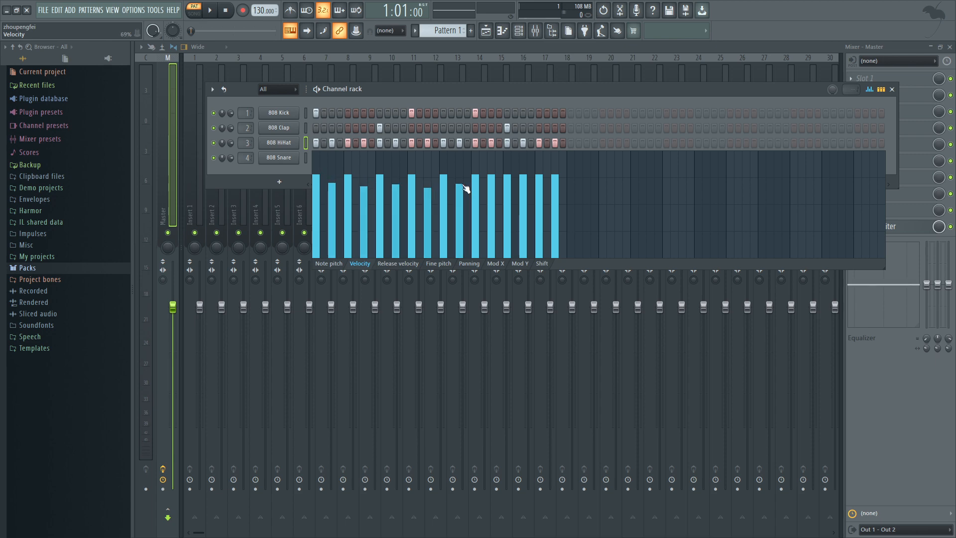
pyautogui.click(491, 184)
pyautogui.click(523, 192)
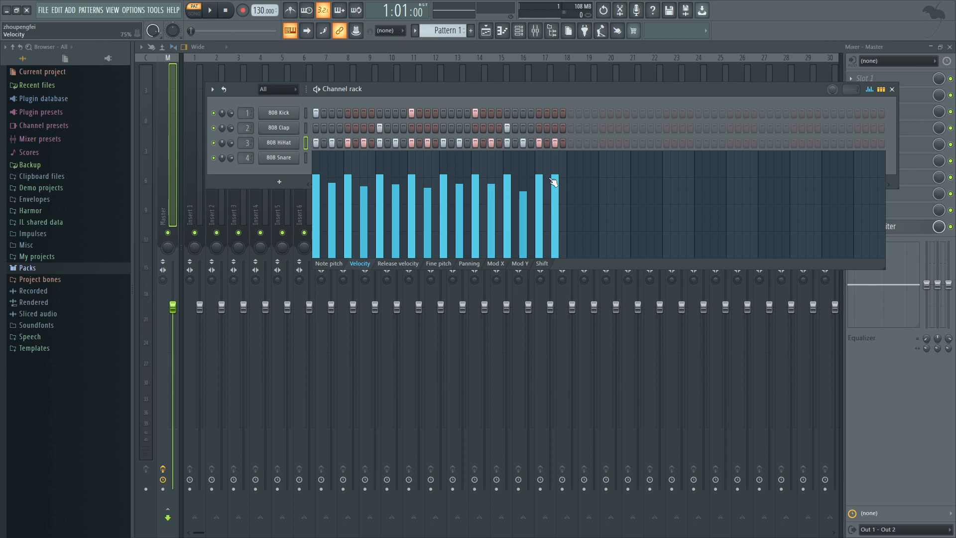
pyautogui.press('space')
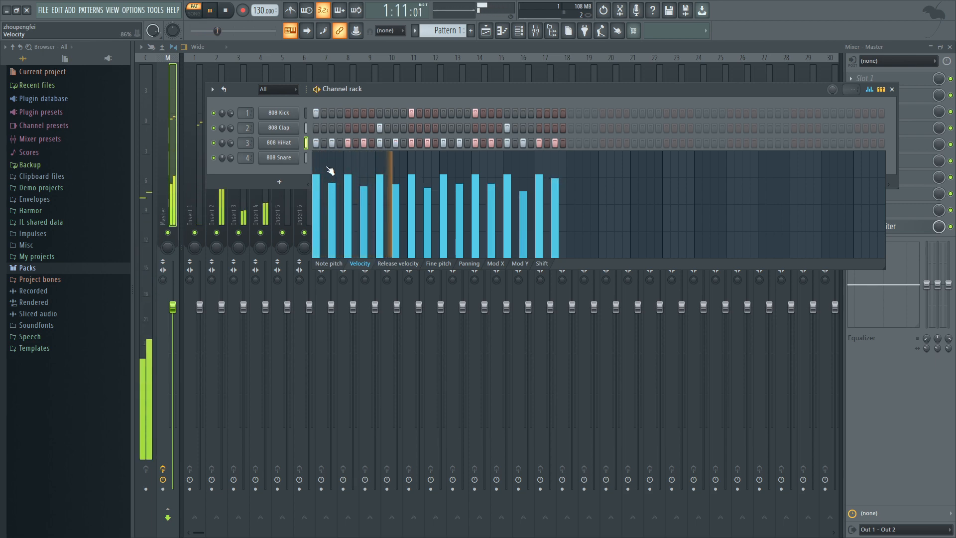
pyautogui.press('space')
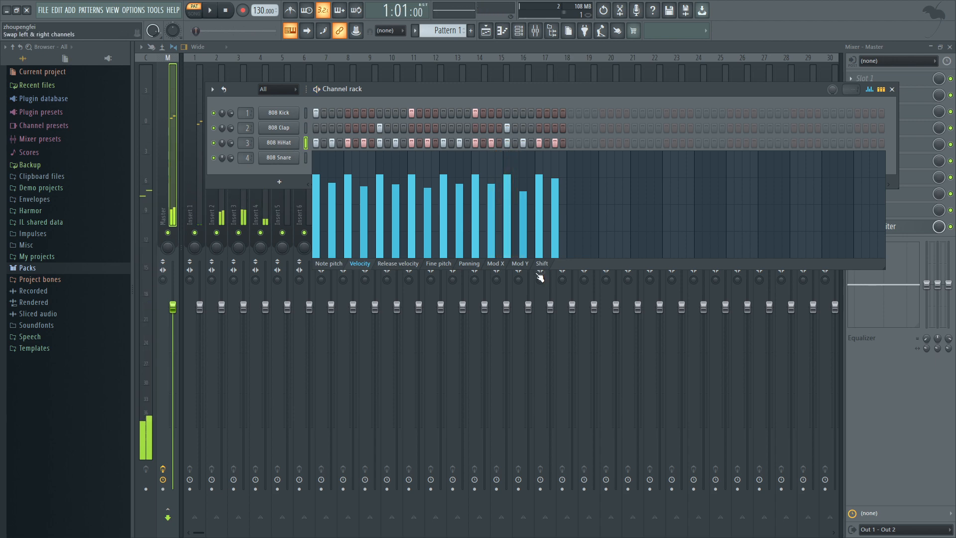
# Pan the 808 HiHat hits from step 1 through step 13 alternately to opposite sides in the graph editor.
pyautogui.click(473, 264)
pyautogui.click(316, 215)
pyautogui.click(348, 185)
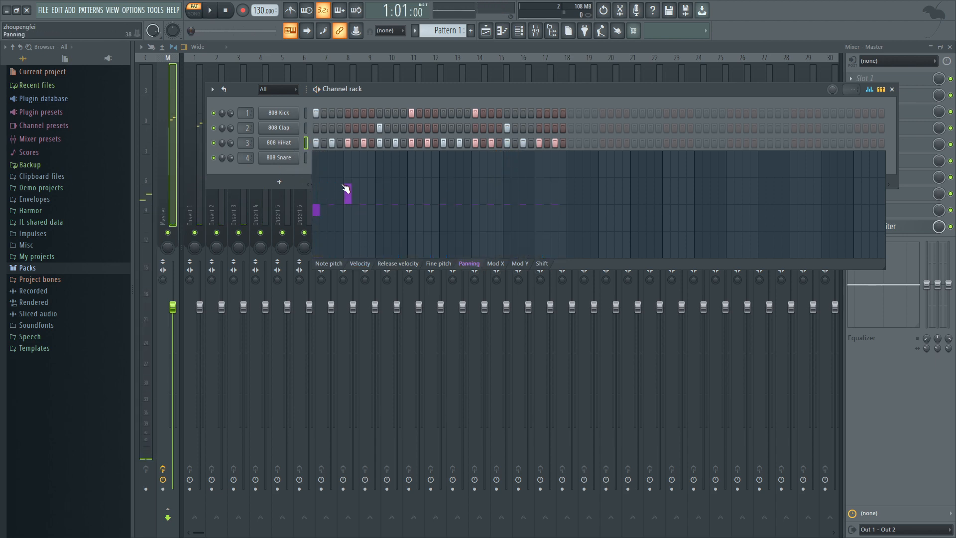
pyautogui.click(332, 199)
pyautogui.click(348, 215)
pyautogui.click(364, 195)
pyautogui.click(379, 217)
pyautogui.click(396, 195)
pyautogui.click(412, 218)
pyautogui.click(444, 191)
pyautogui.click(459, 217)
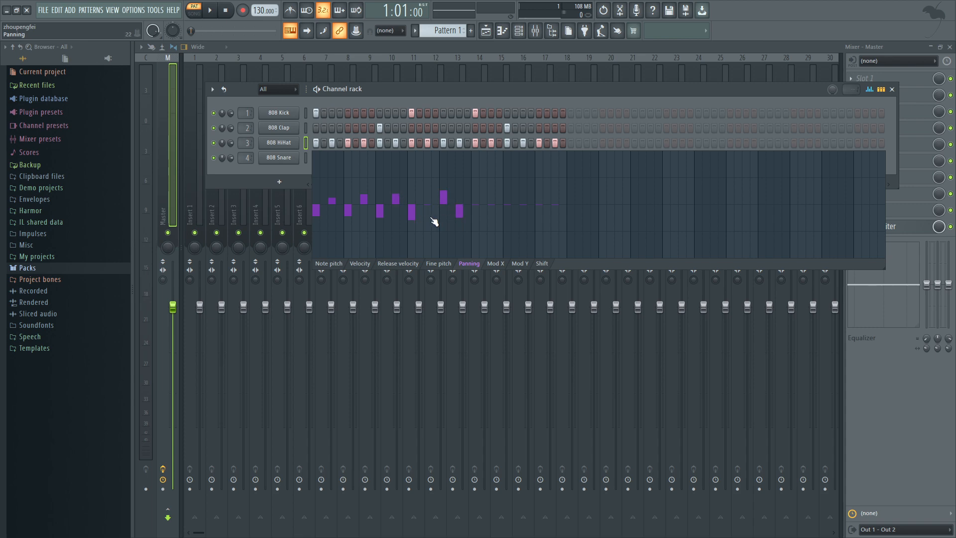
# Vary the panning of the 808 HiHat hits from step 15 onward, play the beat, and close the graph editor.
pyautogui.click(428, 217)
pyautogui.click(427, 199)
pyautogui.click(443, 206)
pyautogui.click(459, 199)
pyautogui.click(475, 219)
pyautogui.click(523, 186)
pyautogui.moveTo(547, 218); pyautogui.dragTo(556, 200)
pyautogui.press('space')
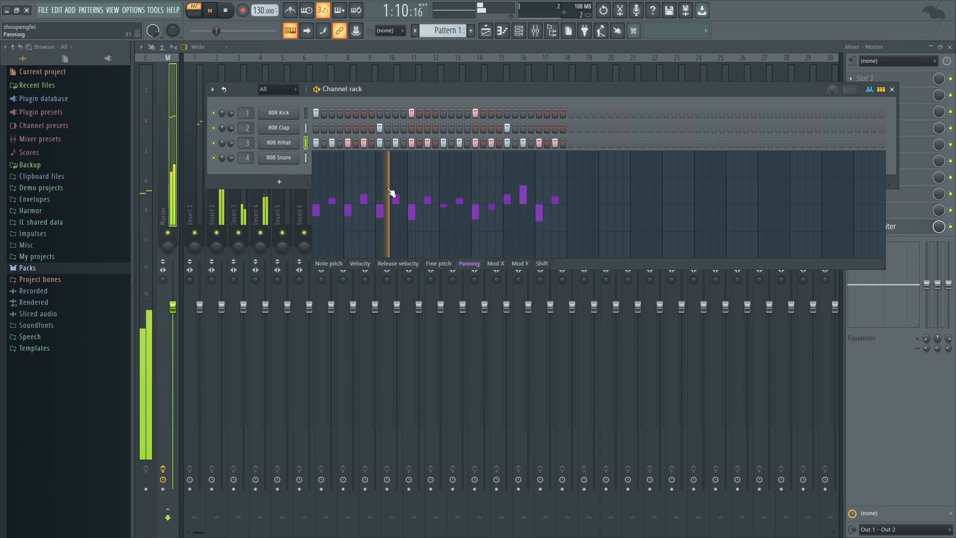
pyautogui.rightClick(301, 158)
pyautogui.click(336, 205)
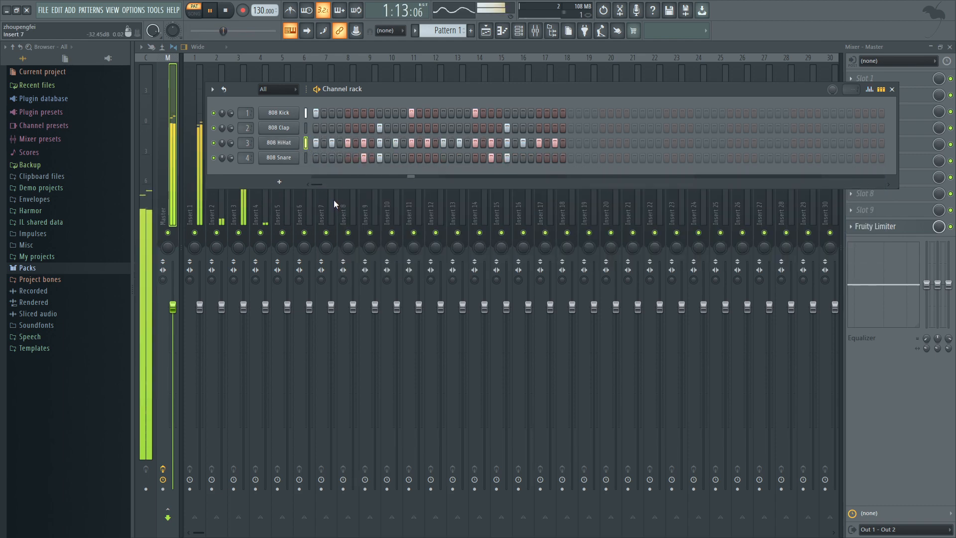
pyautogui.press('space')
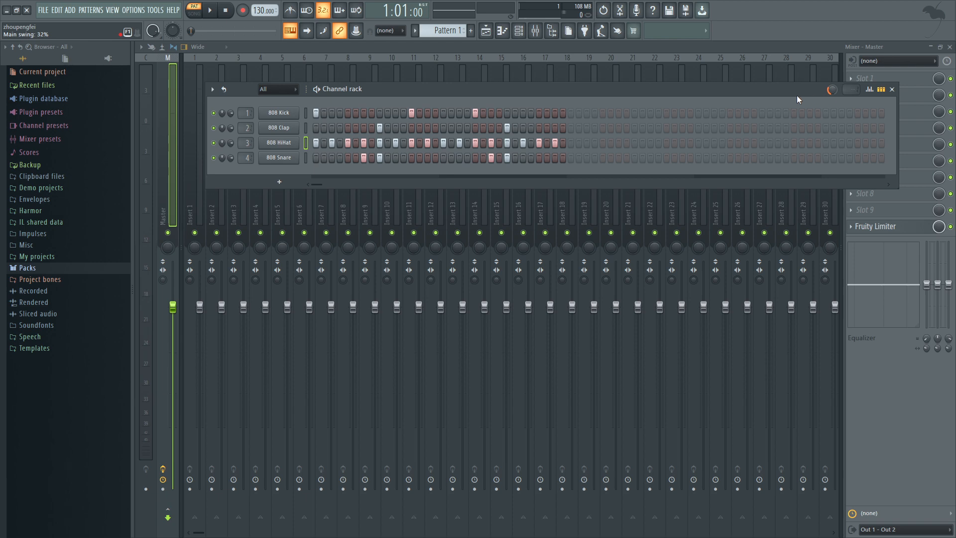
# Try main swing amounts such as 32% and 100% on the channel rack while playing the beat.
pyautogui.press('space')
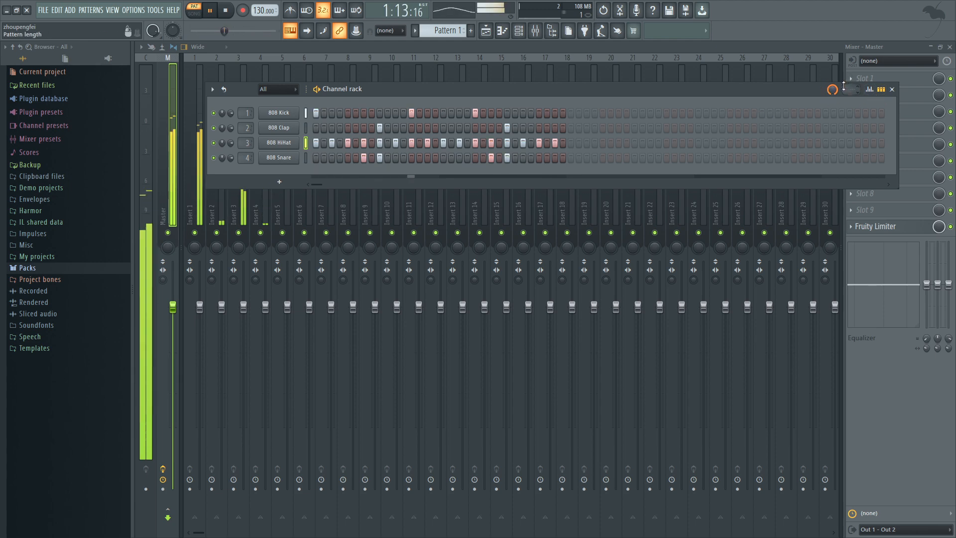
pyautogui.press('space')
pyautogui.moveTo(835, 95); pyautogui.dragTo(833, 107)
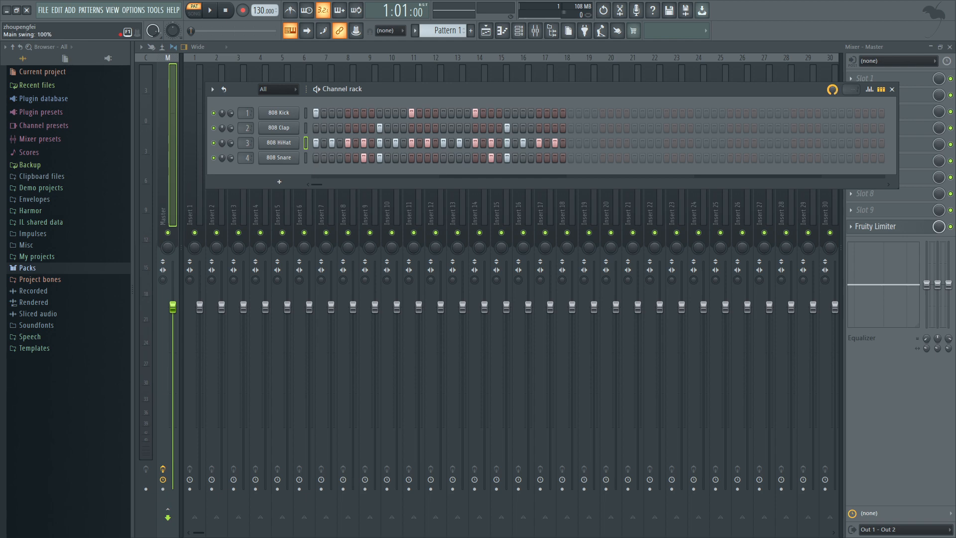
pyautogui.moveTo(851, 90); pyautogui.dragTo(831, 110)
pyautogui.press('space')
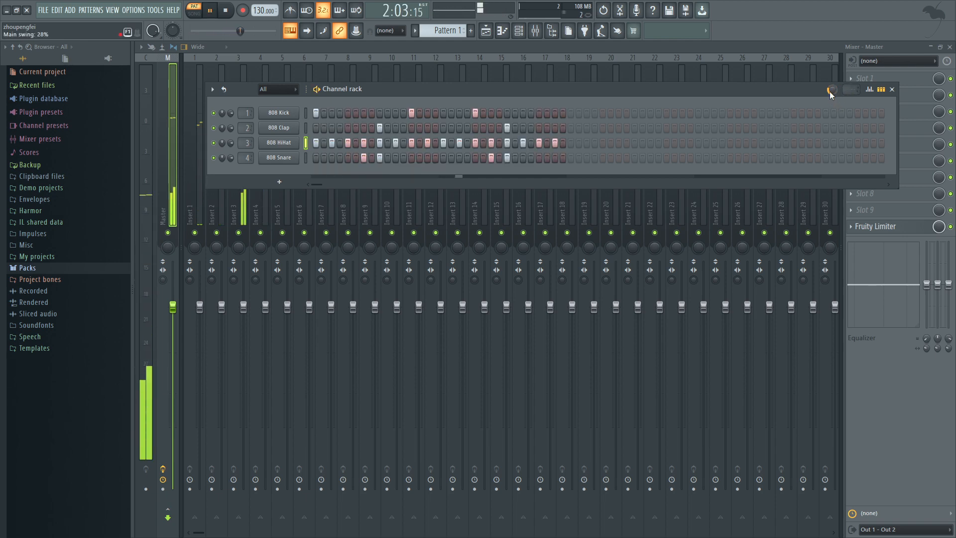
pyautogui.press('space')
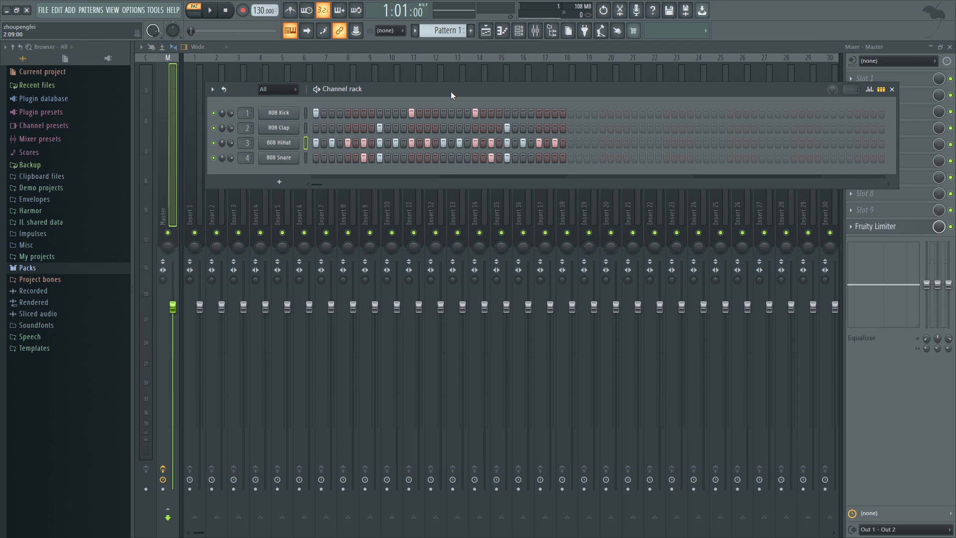
# Browse the Synth classic generators in the plugin database.
pyautogui.click(71, 99)
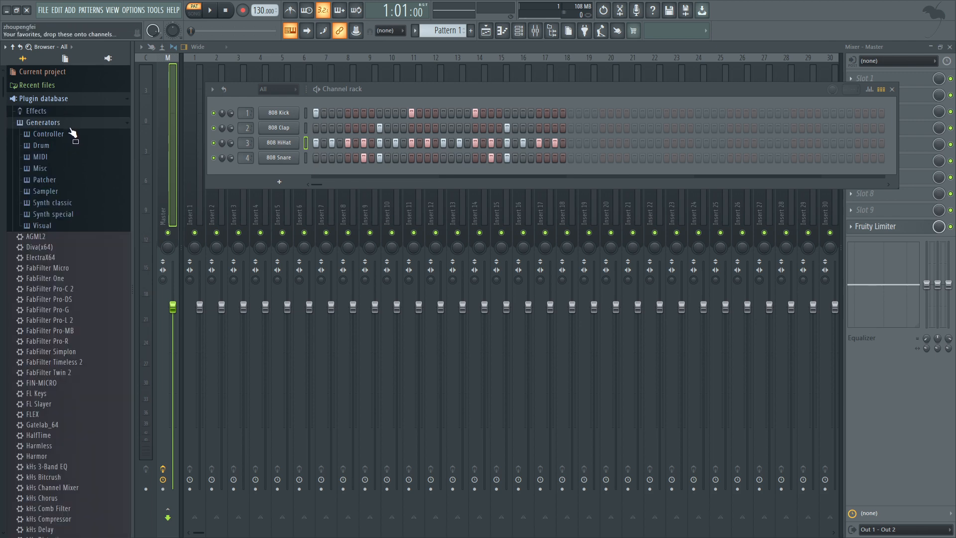
pyautogui.click(69, 124)
pyautogui.click(66, 125)
pyautogui.click(103, 204)
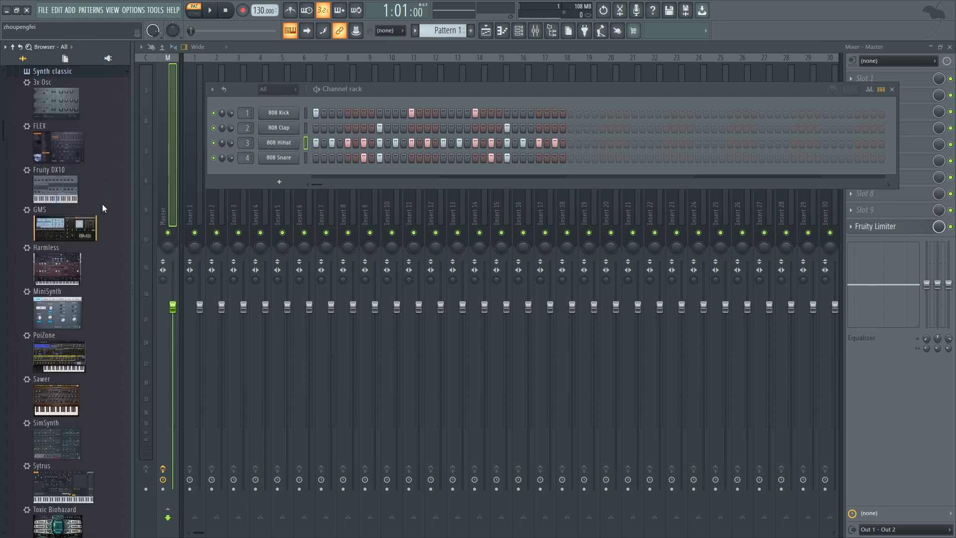
pyautogui.scroll(-5, 58, 136)
pyautogui.scroll(-1, 58, 135)
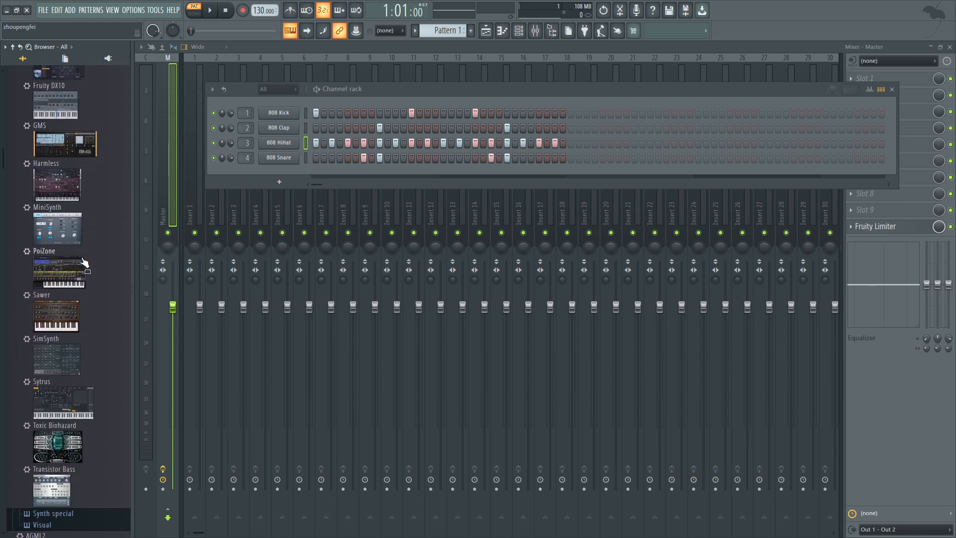
# Collapse and reopen the Synth classic category and look through its generators from FLEX down to Transistor Bass.
pyautogui.scroll(4, 77, 274)
pyautogui.click(62, 137)
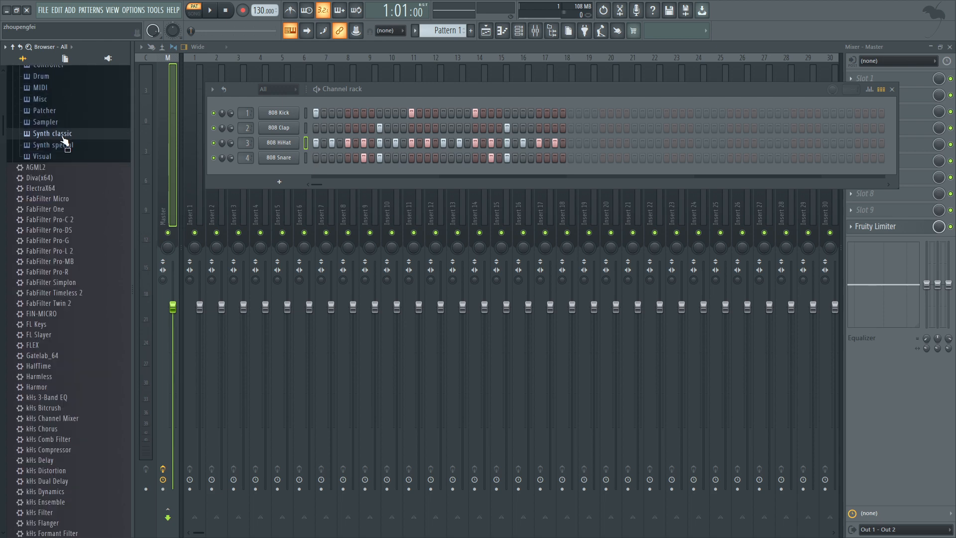
pyautogui.click(63, 137)
pyautogui.scroll(1, 59, 253)
pyautogui.scroll(-2, 59, 253)
pyautogui.scroll(-1, 58, 255)
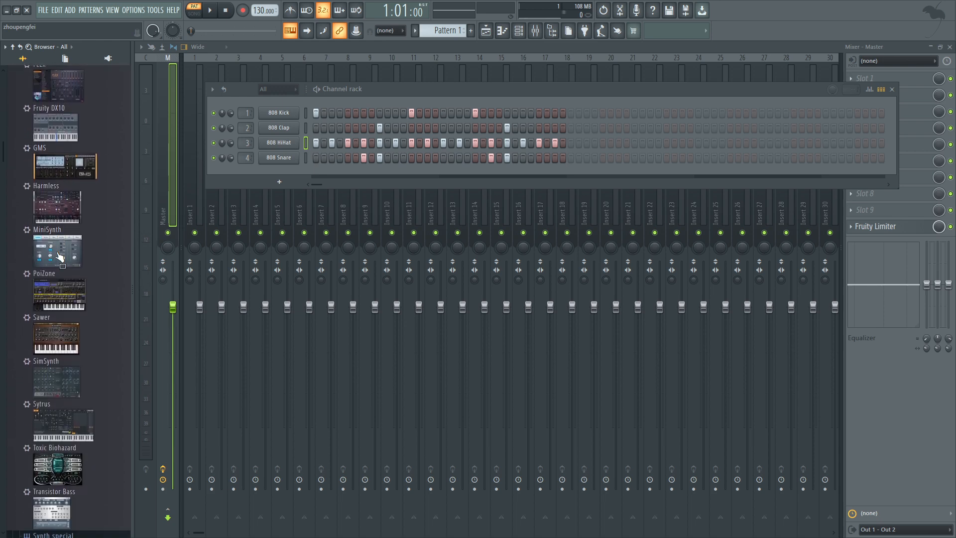
pyautogui.scroll(-3, 60, 257)
pyautogui.scroll(4, 62, 224)
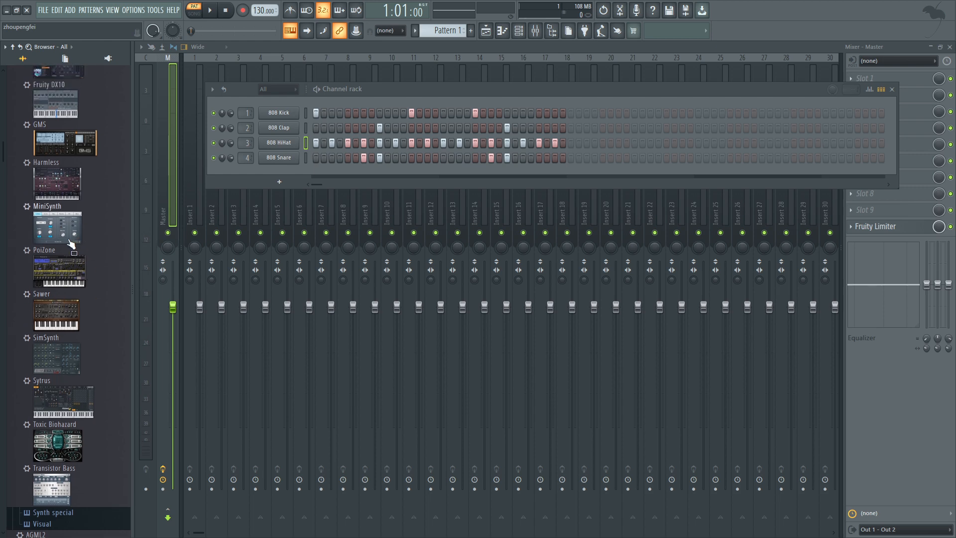
pyautogui.scroll(5, 60, 144)
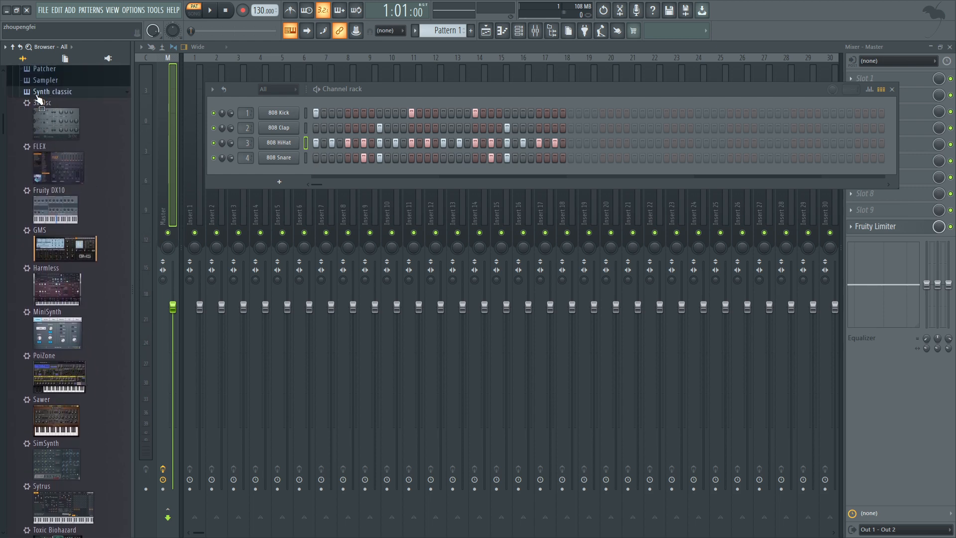
# Expand the Synth special category and add the Sakura generator as a new channel below 808 Snare.
pyautogui.click(48, 92)
pyautogui.click(52, 103)
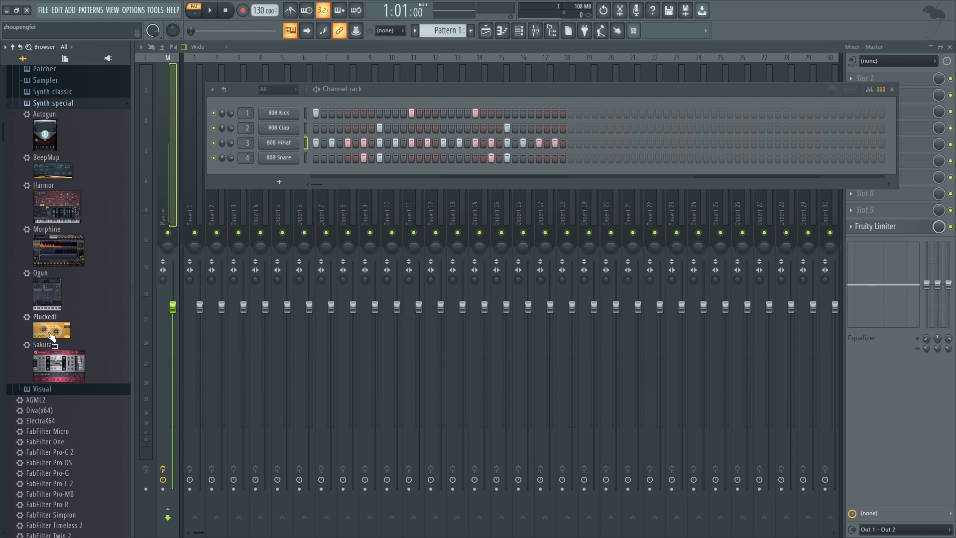
pyautogui.moveTo(57, 362); pyautogui.dragTo(298, 172)
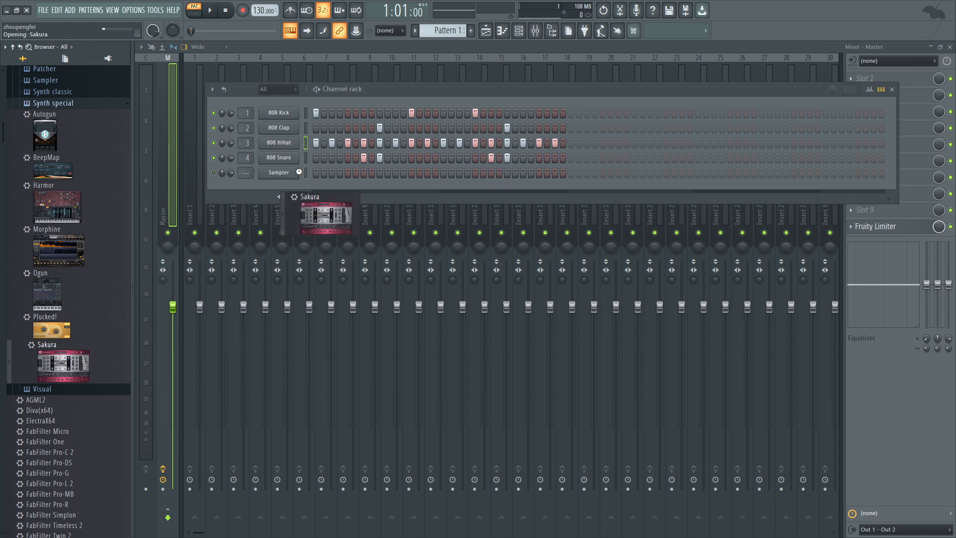
# Load the BASS Troublematic DS preset from Sakura's Eastern Dreams Bank and close the presets library.
pyautogui.click(354, 134)
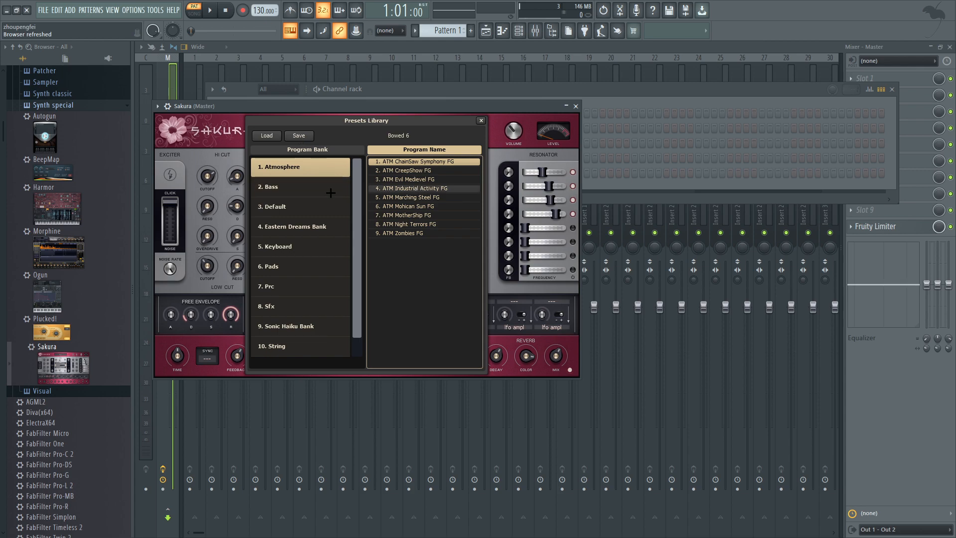
pyautogui.click(279, 187)
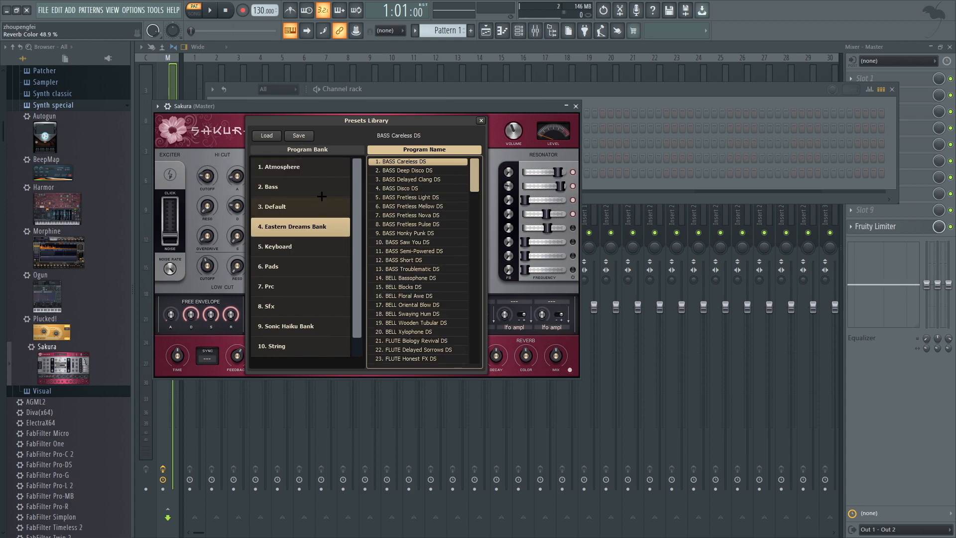
pyautogui.click(298, 226)
pyautogui.click(441, 269)
pyautogui.scroll(-1, 440, 271)
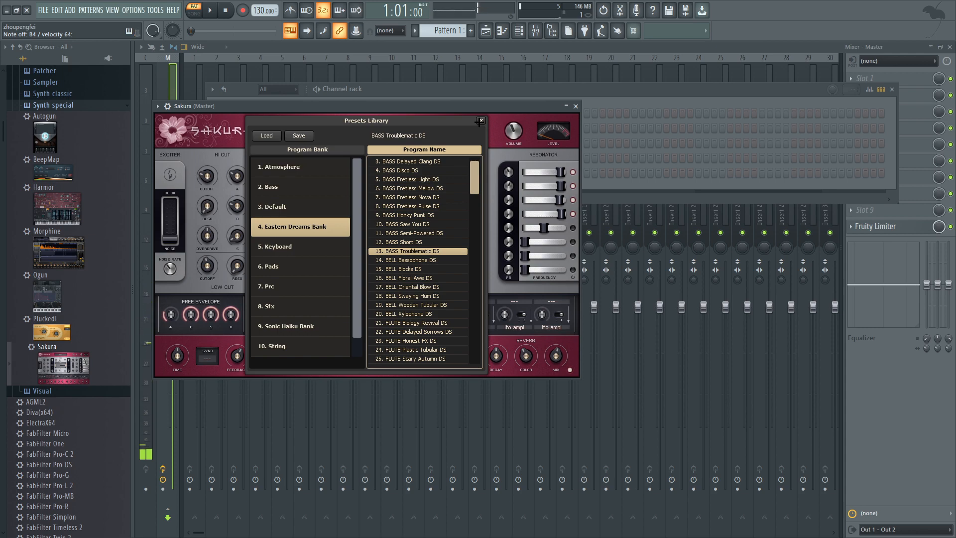
pyautogui.click(481, 120)
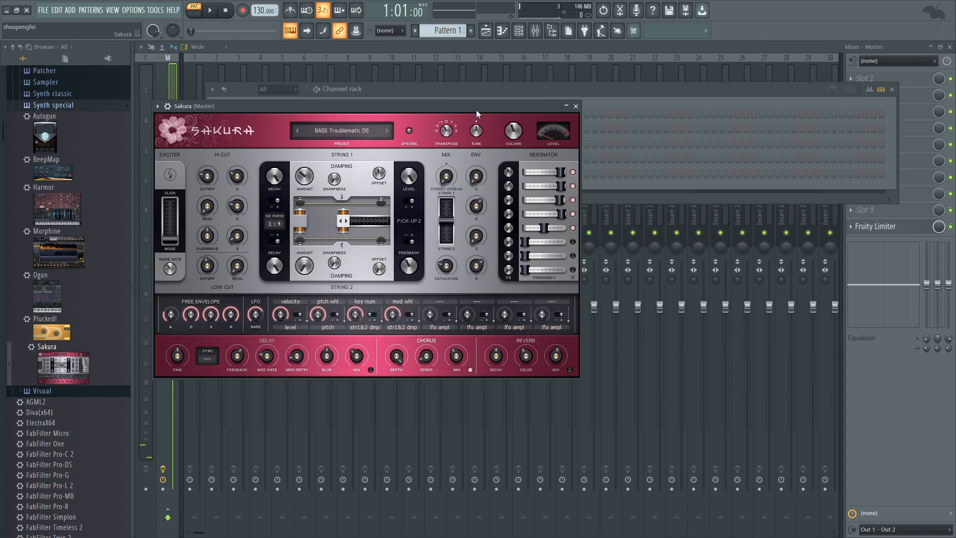
# Bring the channel rack forward, play the drum beat, and open the Sakura channel's piano roll.
pyautogui.click(455, 87)
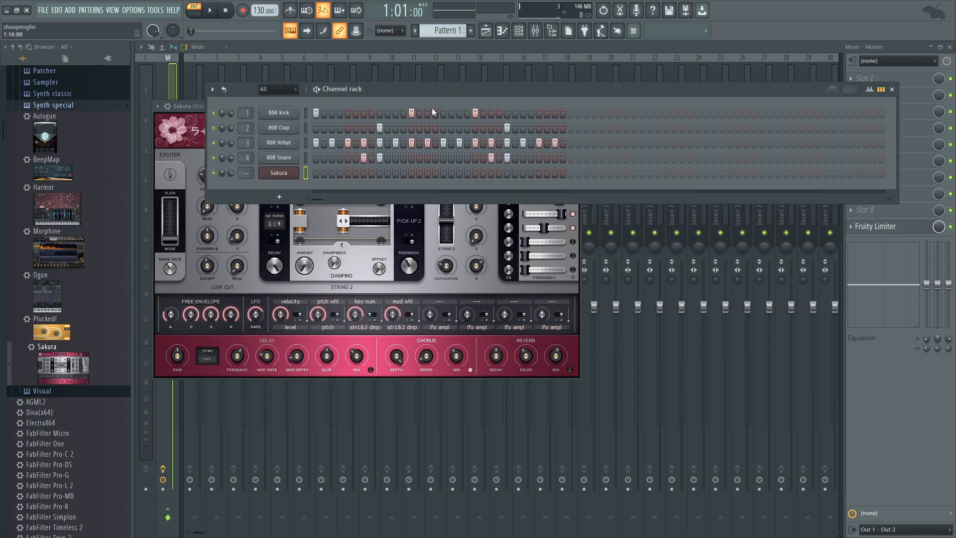
pyautogui.press('space')
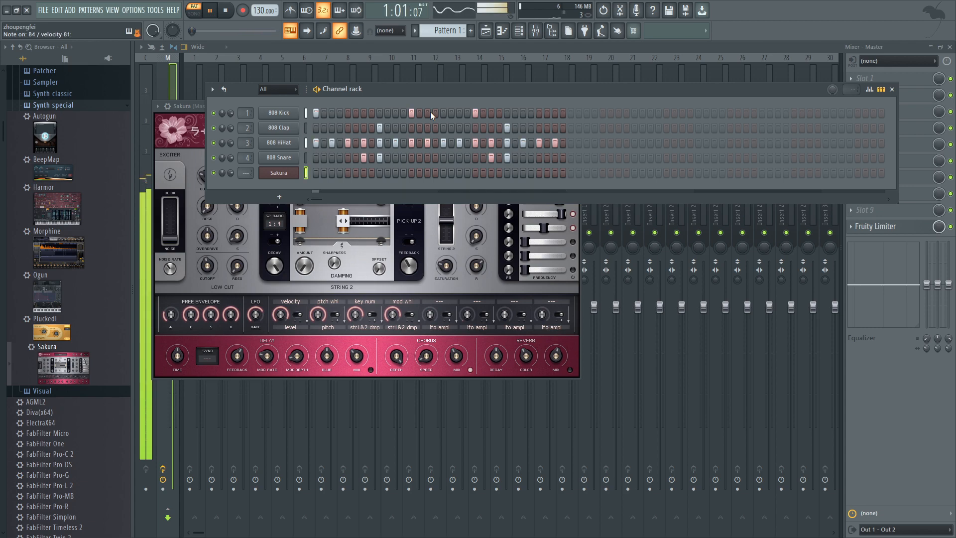
pyautogui.rightClick(297, 171)
pyautogui.click(305, 173)
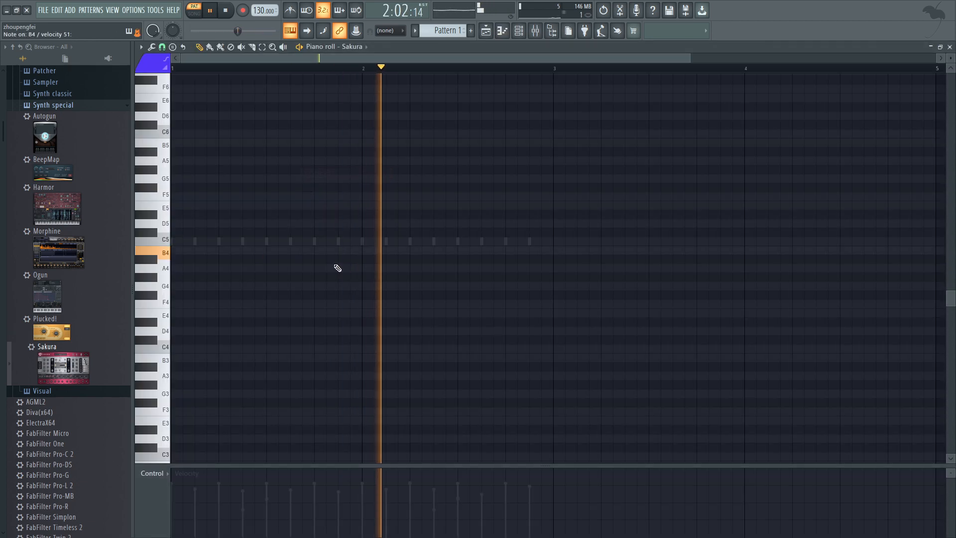
# Draw one-beat Sakura notes during playback: B4 at the start, C5 on beat 4 of bar 1, and B4 on beat 3 of bar 2.
pyautogui.click(175, 251)
pyautogui.press('space')
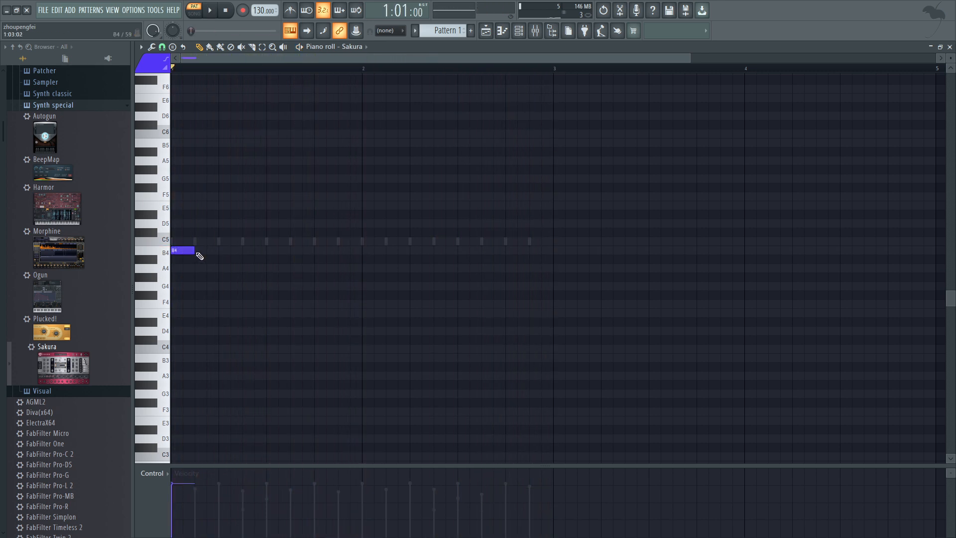
pyautogui.moveTo(194, 251); pyautogui.dragTo(218, 251)
pyautogui.press('space')
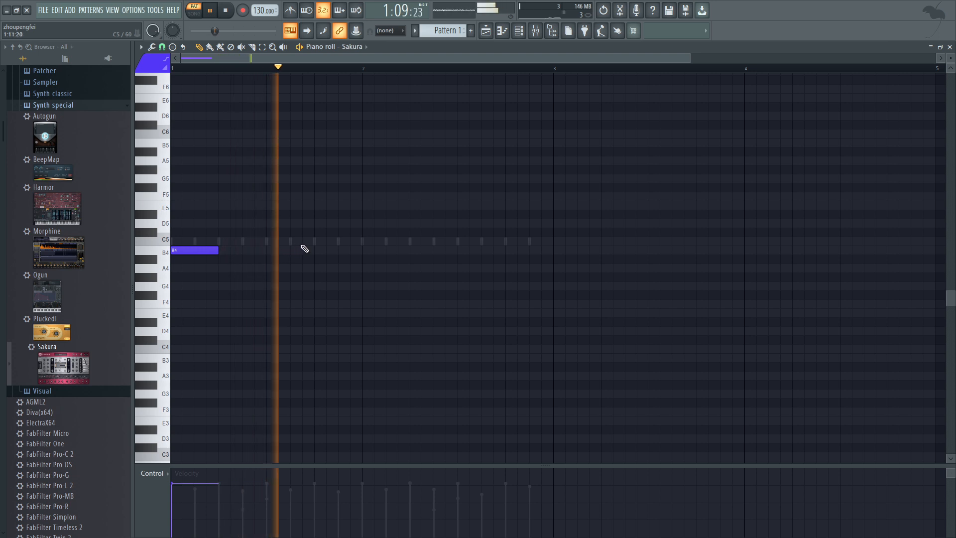
pyautogui.click(316, 241)
pyautogui.click(461, 251)
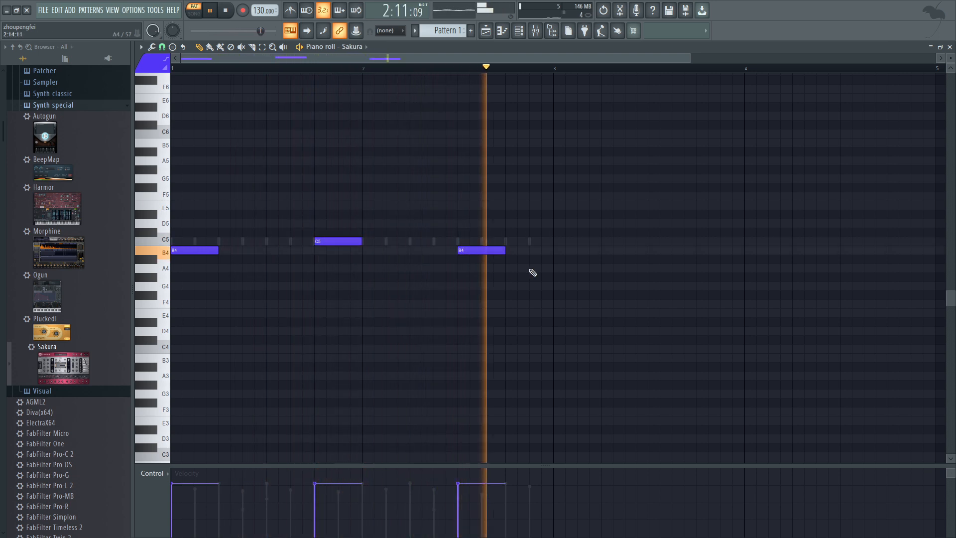
pyautogui.press('space')
# Extend the B4, C5 and B4 notes so they join end to end through bar 2, and play the pattern.
pyautogui.moveTo(217, 251); pyautogui.dragTo(324, 262)
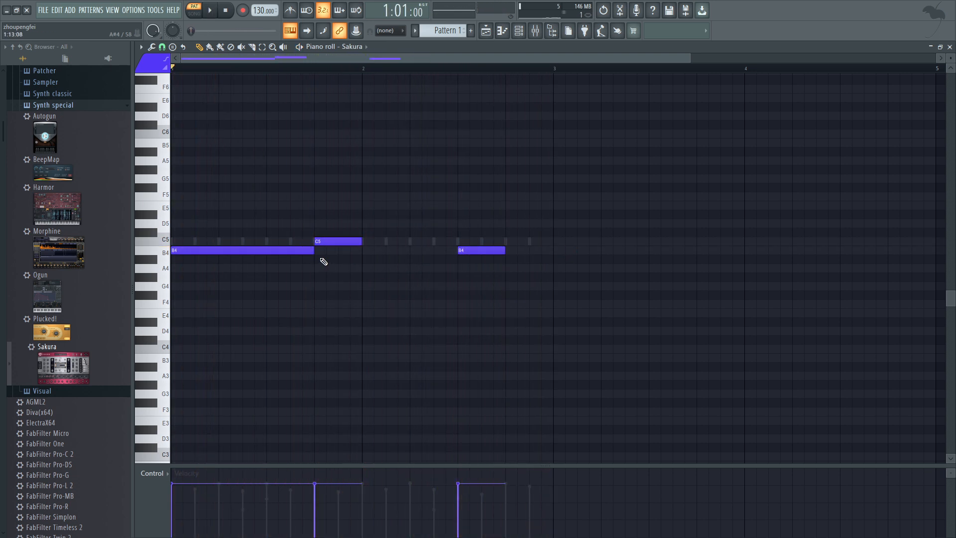
pyautogui.click(365, 242)
pyautogui.rightClick(366, 241)
pyautogui.moveTo(374, 246); pyautogui.dragTo(552, 250)
pyautogui.press('space')
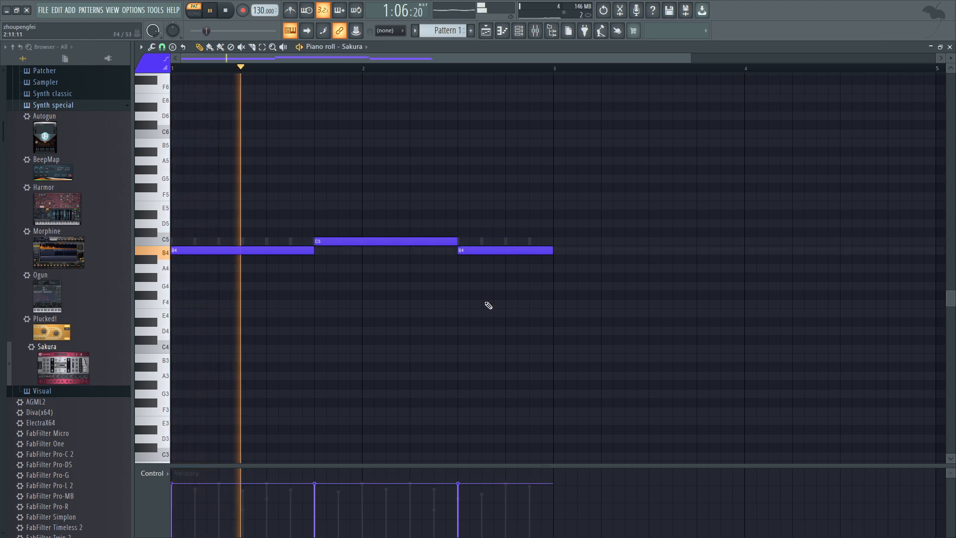
pyautogui.press('space')
# Show the channel rack and inspect the channel options for Sakura and 808 Snare.
pyautogui.press('F6')
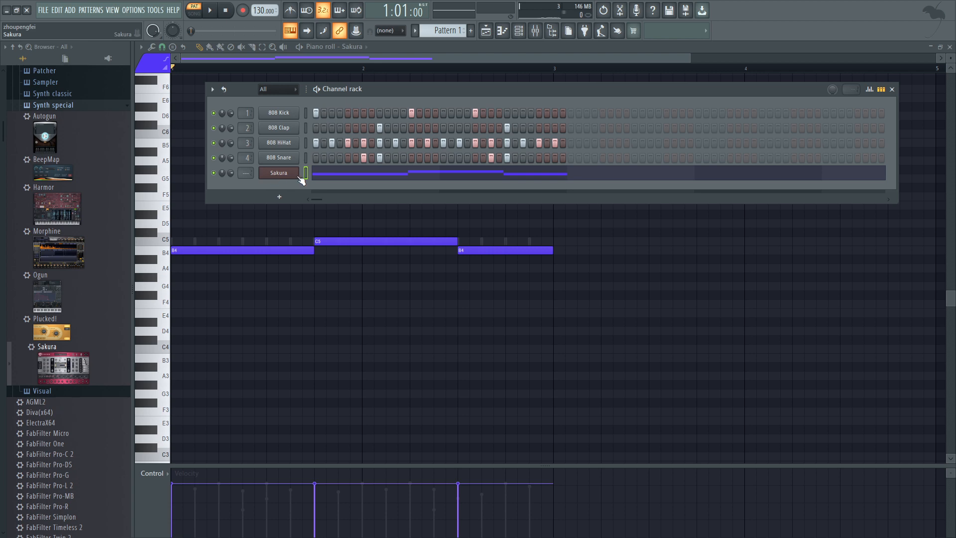
pyautogui.rightClick(294, 176)
pyautogui.click(282, 178)
pyautogui.rightClick(279, 176)
pyautogui.rightClick(283, 158)
pyautogui.rightClick(283, 158)
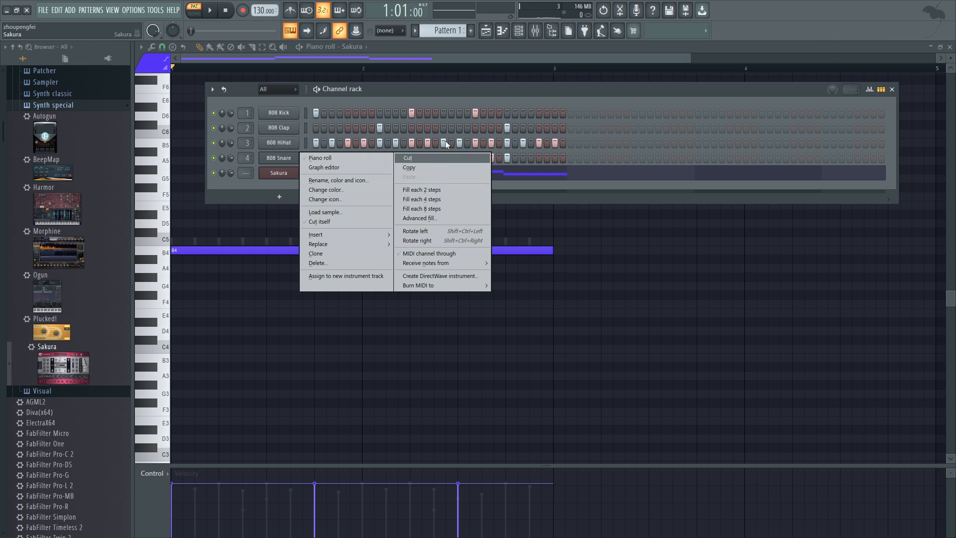
pyautogui.click(404, 98)
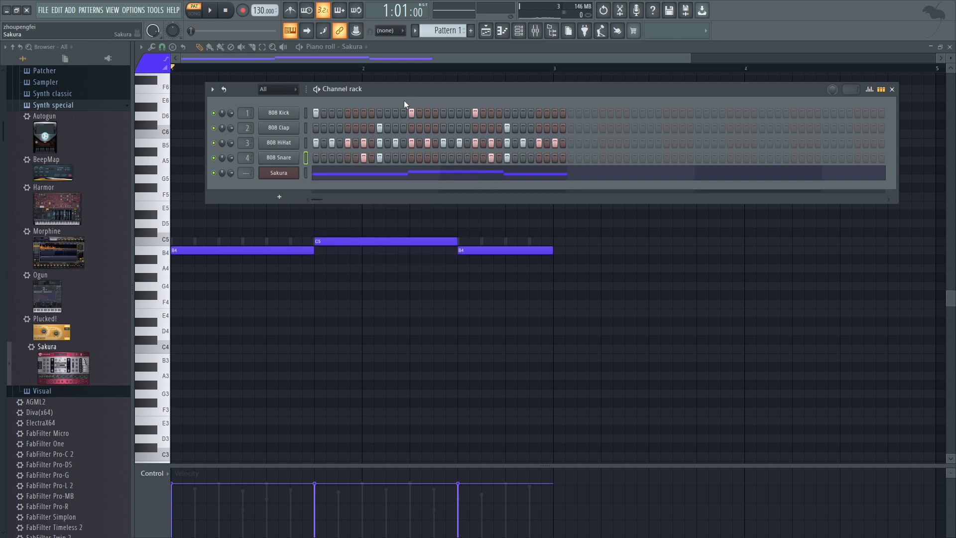
# Close the Sakura piano roll and reopen it from the channel's options.
pyautogui.rightClick(279, 175)
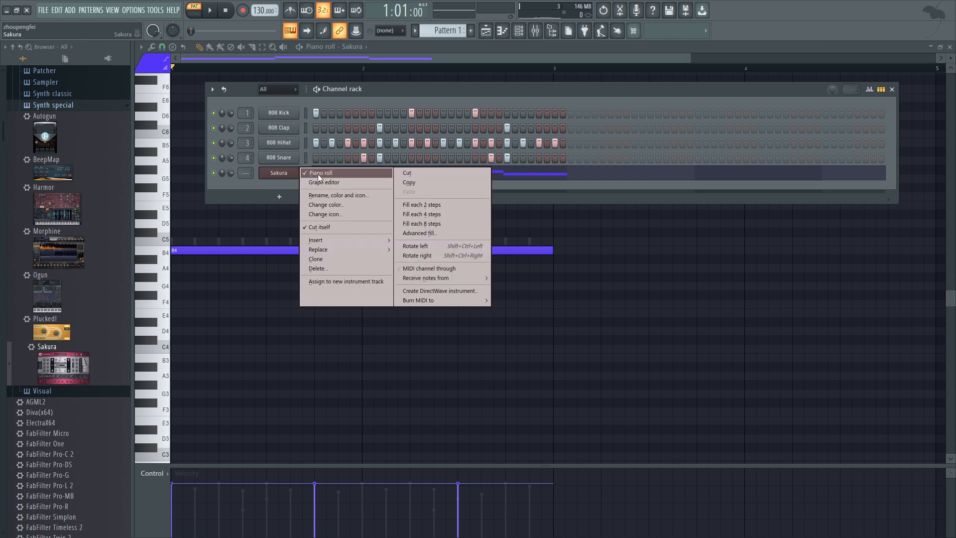
pyautogui.click(317, 174)
pyautogui.click(277, 175)
pyautogui.rightClick(294, 177)
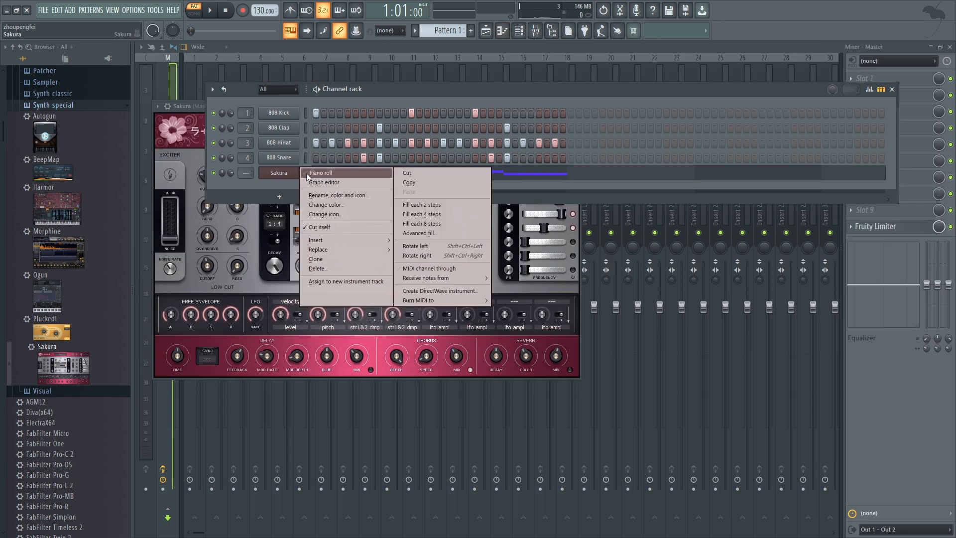
pyautogui.click(308, 173)
# Place eight extra notes between D5 and D#7 above the existing Sakura line and play the pattern.
pyautogui.scroll(1, 271, 188)
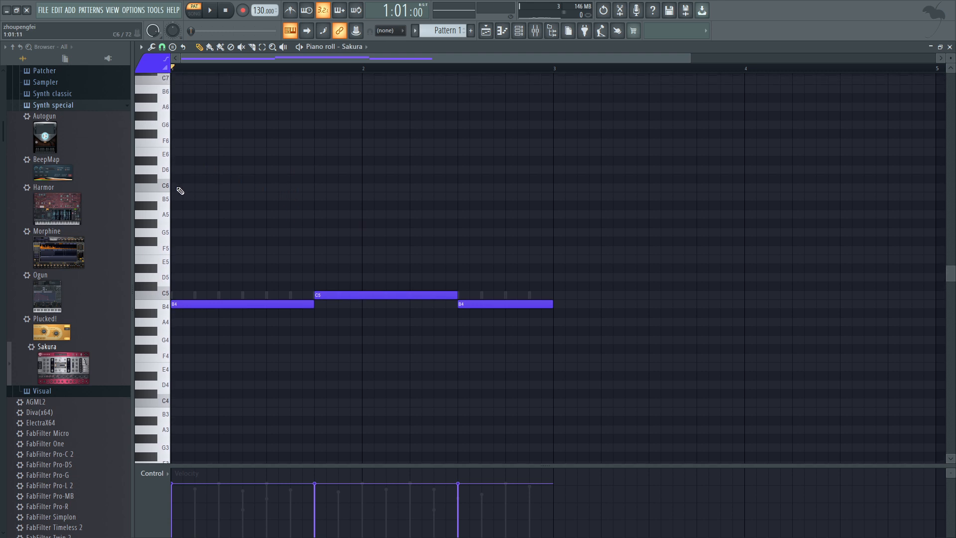
pyautogui.scroll(1, 180, 190)
pyautogui.click(237, 241)
pyautogui.click(320, 161)
pyautogui.click(416, 286)
pyautogui.click(284, 286)
pyautogui.click(487, 161)
pyautogui.click(439, 107)
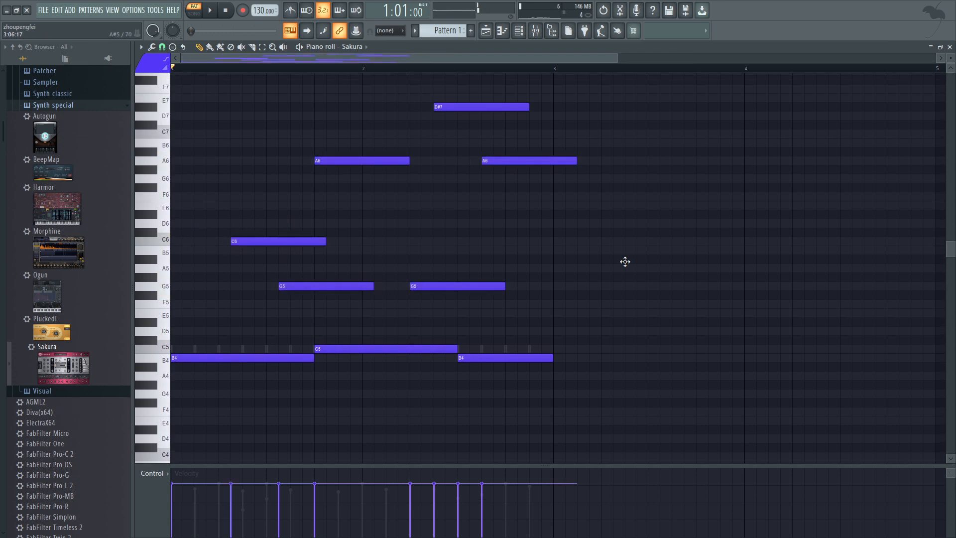
pyautogui.click(629, 259)
pyautogui.click(560, 330)
pyautogui.press('space')
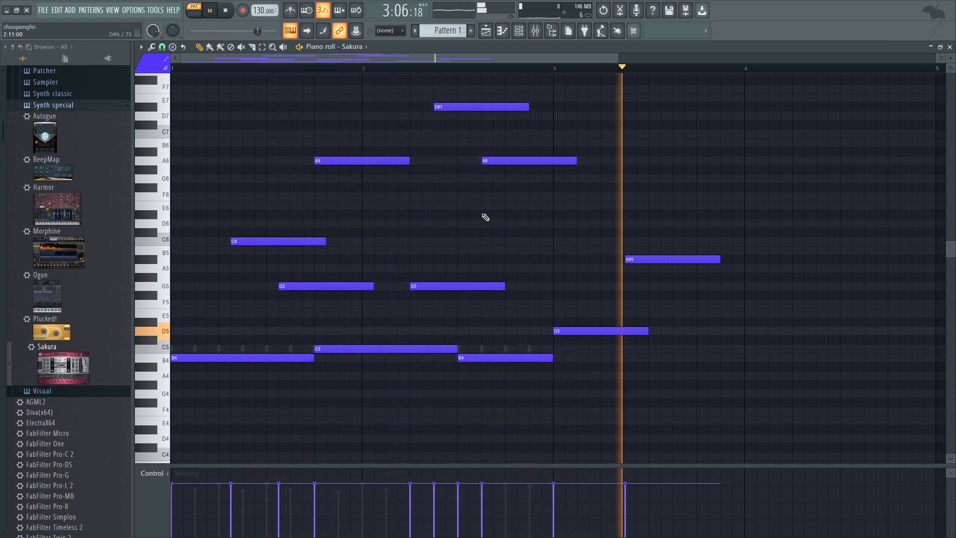
# Stop playback and delete all the extra notes above the original B4–C5–B4 line.
pyautogui.press('space')
pyautogui.rightClick(626, 330)
pyautogui.rightClick(640, 259)
pyautogui.rightClick(528, 160)
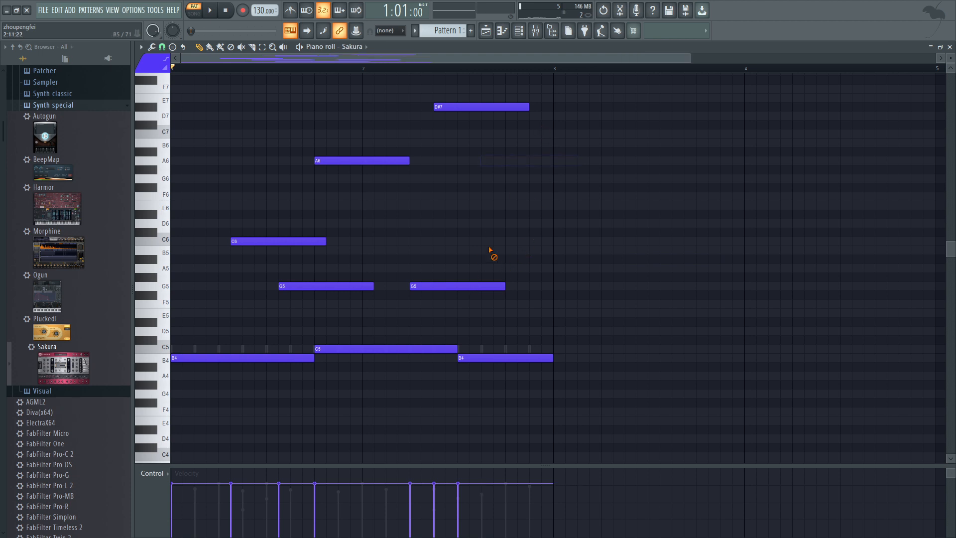
pyautogui.rightClick(481, 106)
pyautogui.rightClick(348, 160)
pyautogui.rightClick(279, 241)
pyautogui.rightClick(300, 286)
pyautogui.rightClick(460, 286)
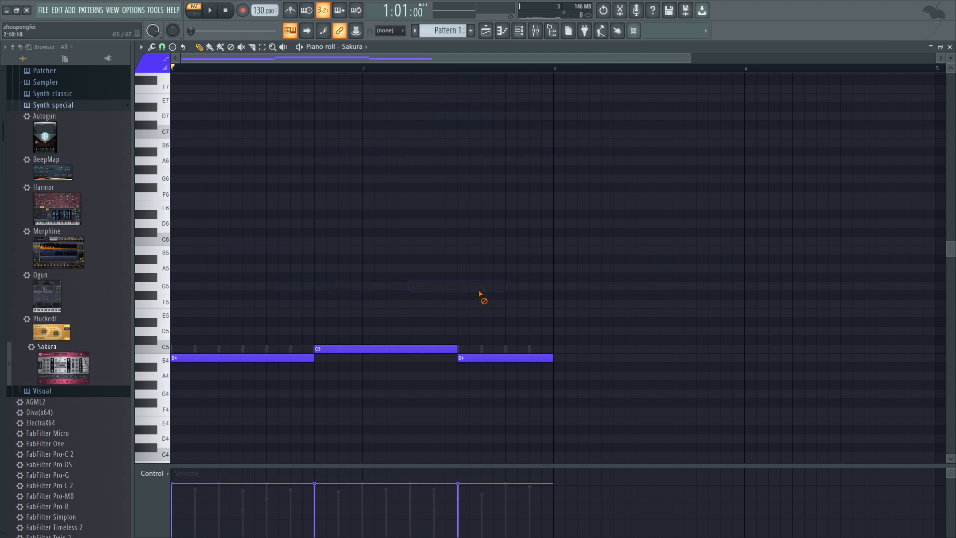
# Add a B3 note under the first B4, matching its length, and play the pattern.
pyautogui.scroll(-3, 192, 237)
pyautogui.press('space')
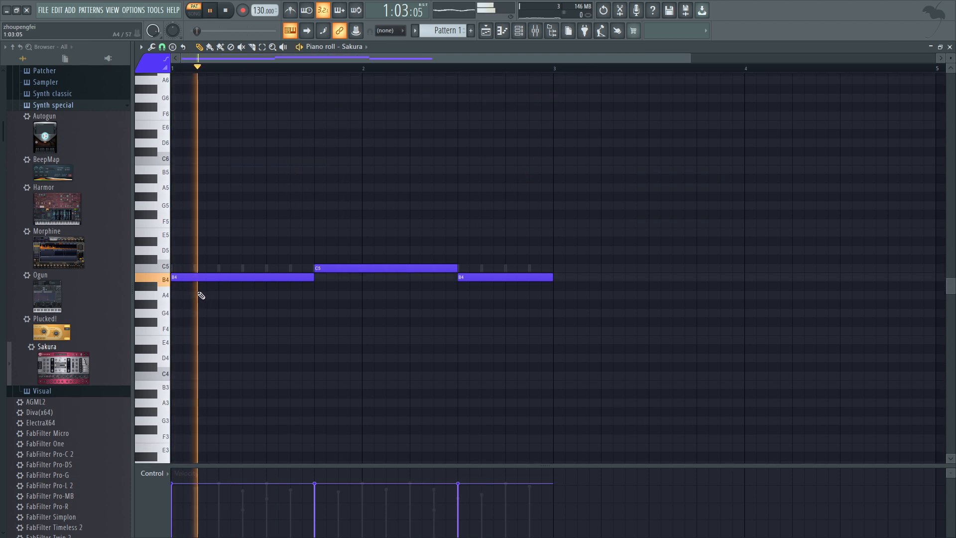
pyautogui.press('space')
pyautogui.click(176, 376)
pyautogui.press('space')
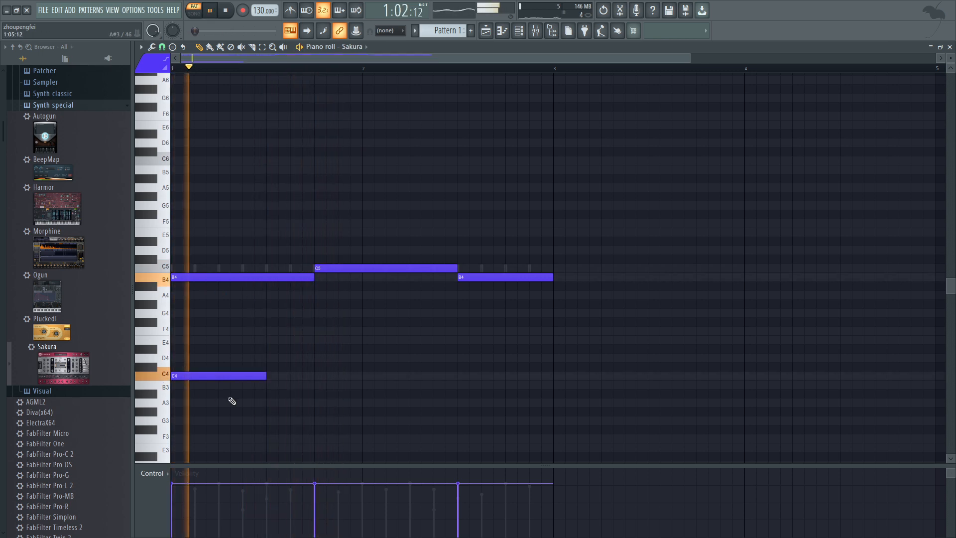
pyautogui.press('space')
pyautogui.moveTo(204, 380); pyautogui.dragTo(204, 390)
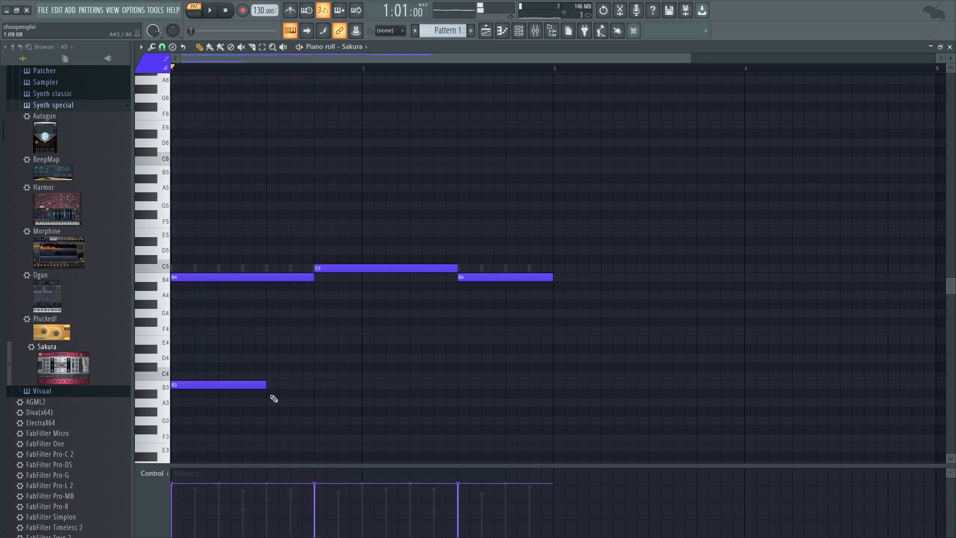
pyautogui.moveTo(267, 386); pyautogui.dragTo(320, 385)
pyautogui.press('space')
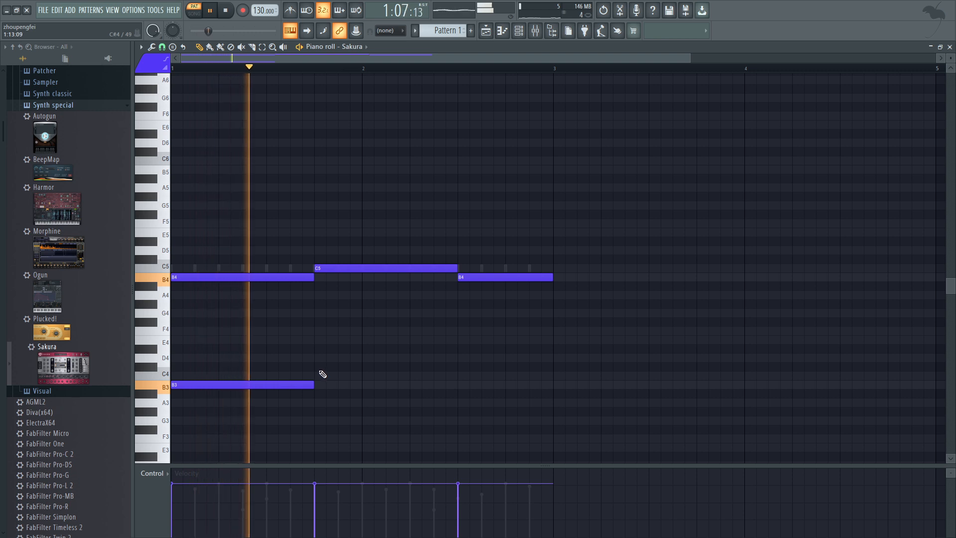
# Complete the lower octave with a C4 note under C5 and a B3 note under the last B4, ending at bar 3.
pyautogui.click(319, 376)
pyautogui.press('space')
pyautogui.press('space')
pyautogui.click(461, 384)
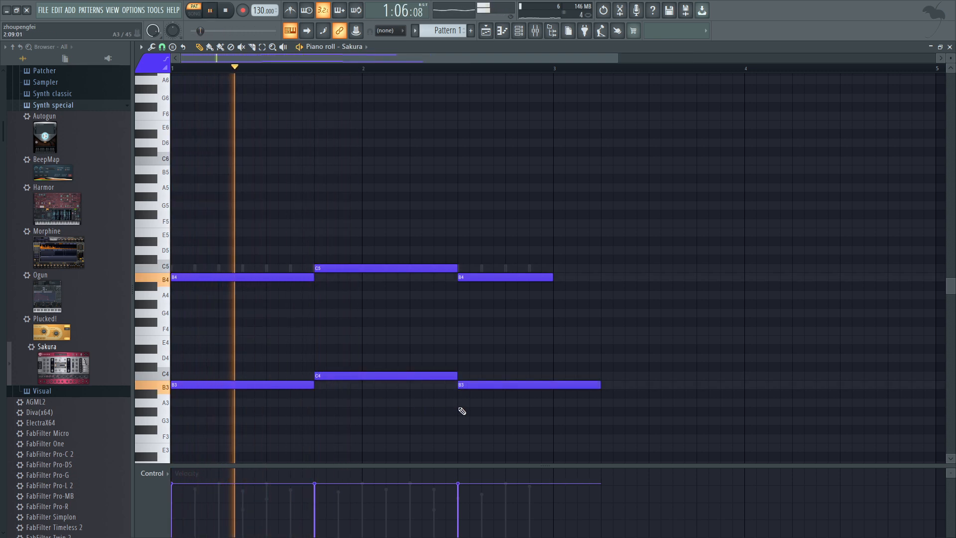
pyautogui.moveTo(600, 385); pyautogui.dragTo(553, 386)
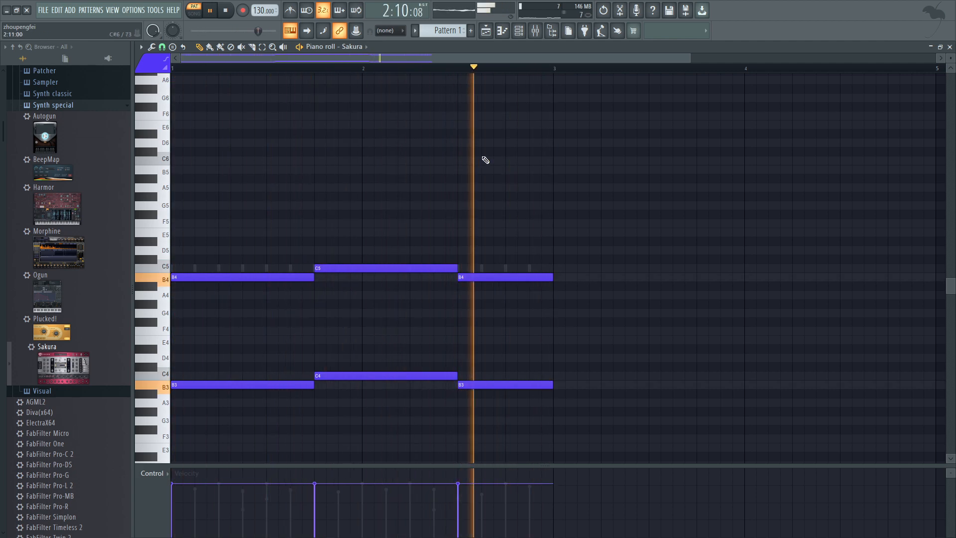
# Bring up the channel rack over the piano roll and stop the pattern's playback.
pyautogui.click(535, 30)
pyautogui.click(535, 30)
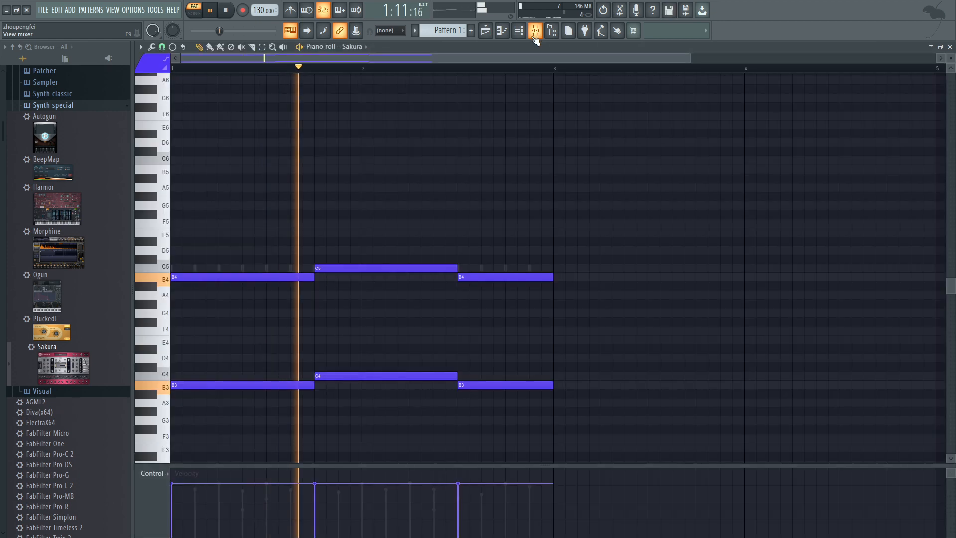
pyautogui.click(518, 31)
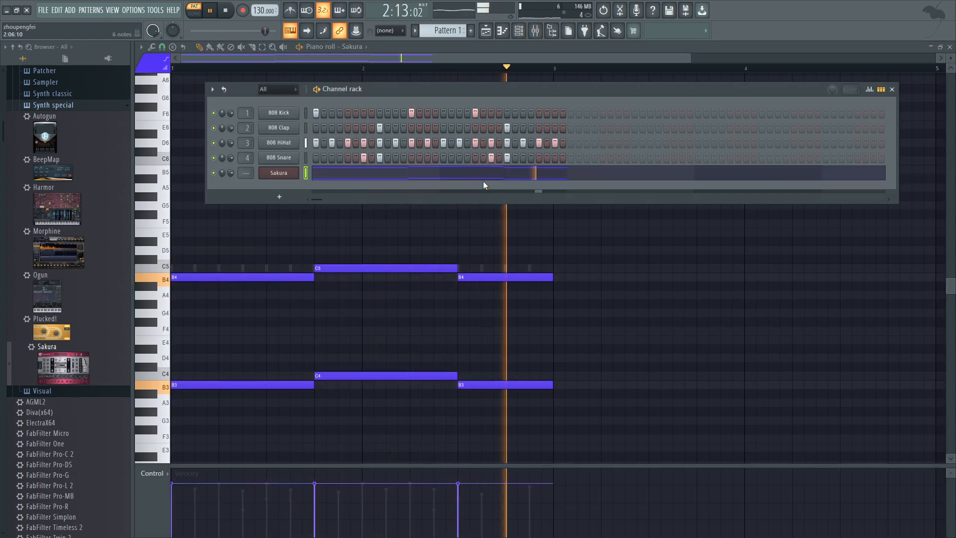
pyautogui.press('space')
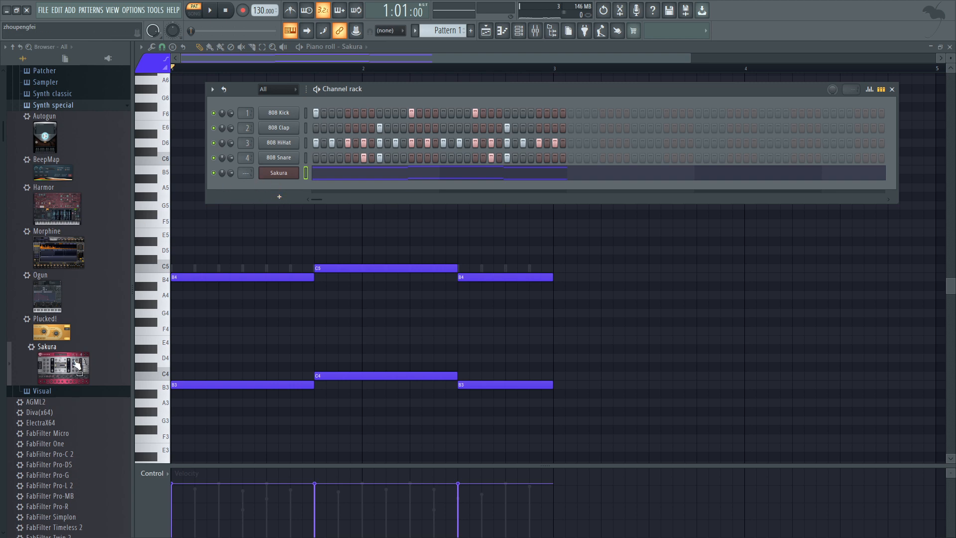
# Load the FLUTE Biology Revival DS preset from Sakura's Eastern Dreams Bank, audition it with the pattern, and close Sakura.
pyautogui.click(265, 174)
pyautogui.click(345, 132)
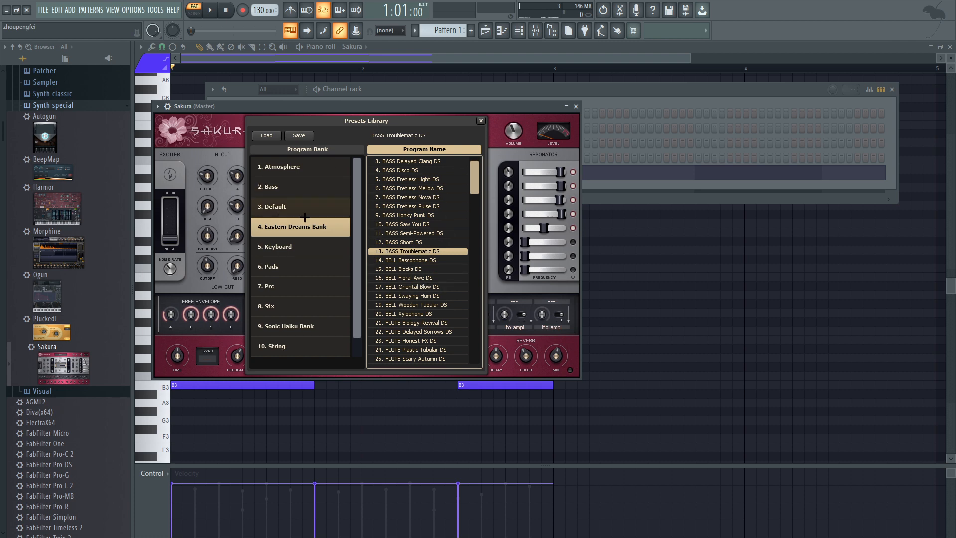
pyautogui.scroll(-2, 457, 315)
pyautogui.click(443, 305)
pyautogui.press('space')
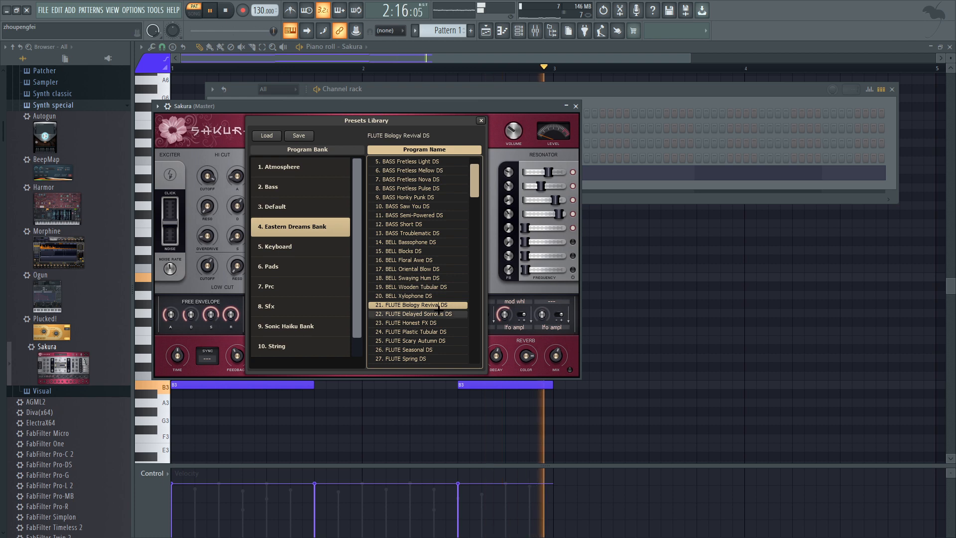
pyautogui.click(481, 120)
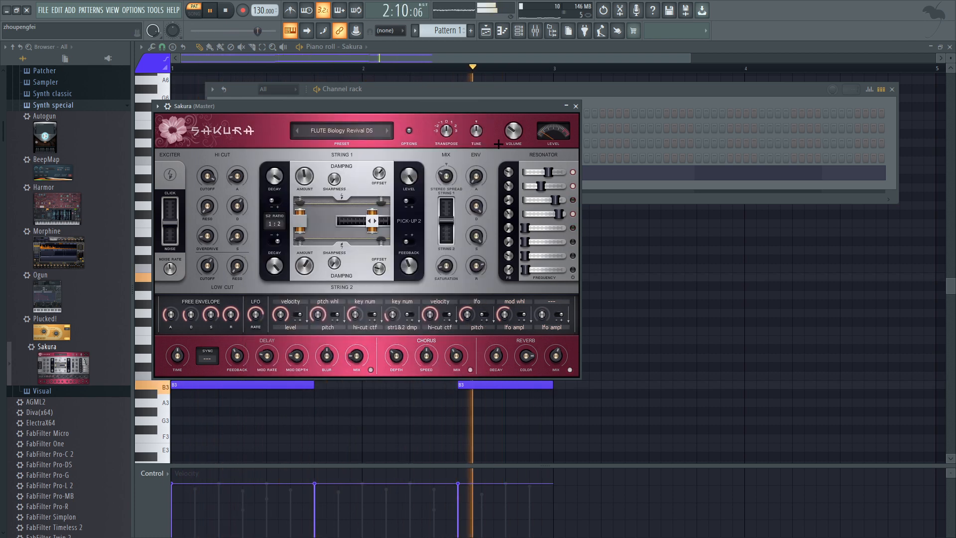
pyautogui.click(576, 107)
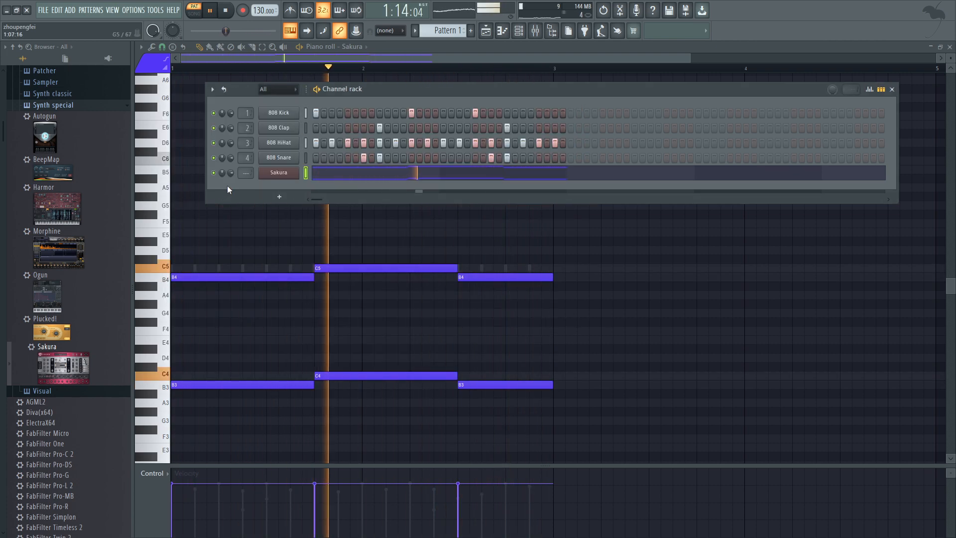
pyautogui.press('space')
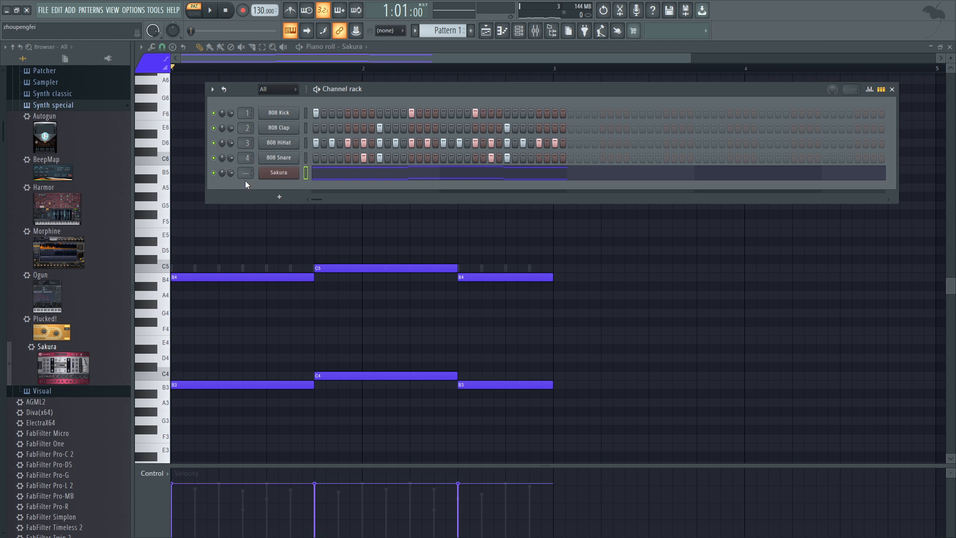
# Open the mixer and look over its insert tracks alongside the channel rack, ending on Insert 1.
pyautogui.press('F9')
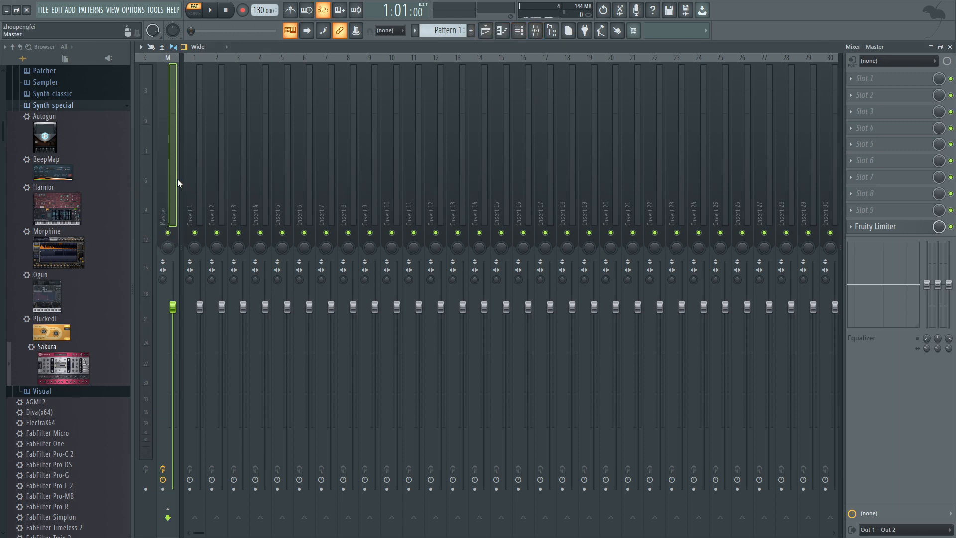
pyautogui.click(213, 190)
pyautogui.click(192, 197)
pyautogui.click(546, 193)
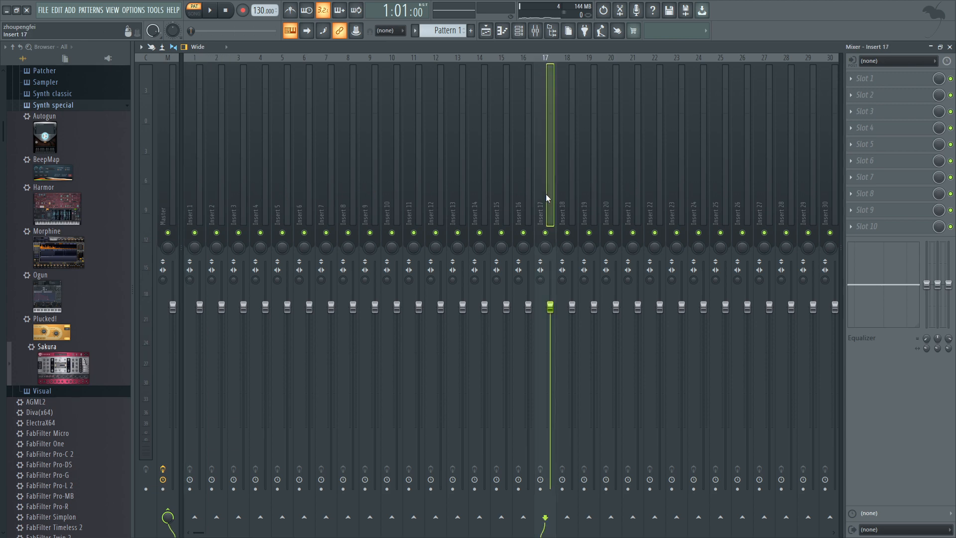
pyautogui.click(265, 196)
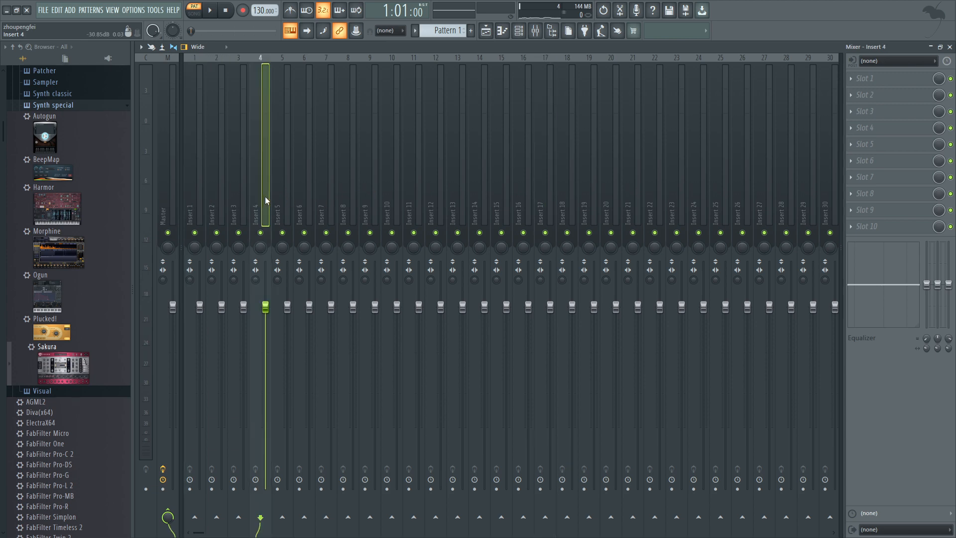
pyautogui.click(519, 30)
pyautogui.click(189, 185)
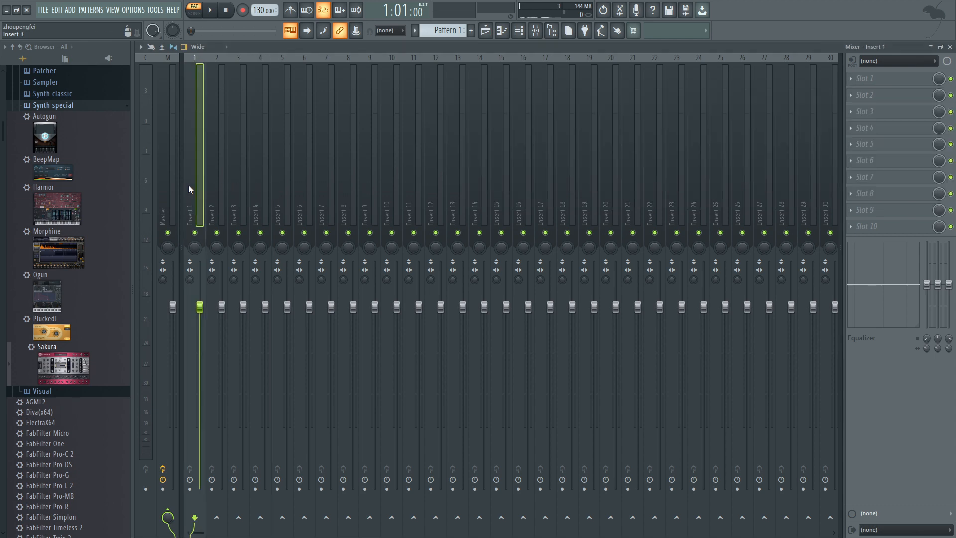
# Play the pattern and examine the level meters of Inserts 1 to 4 against the channel rack's mixer track assignments.
pyautogui.press('space')
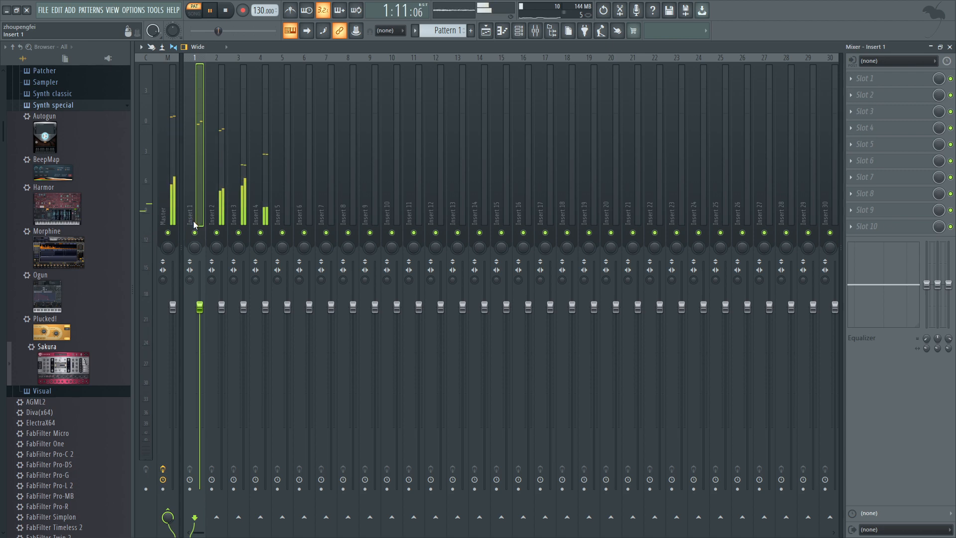
pyautogui.press('space')
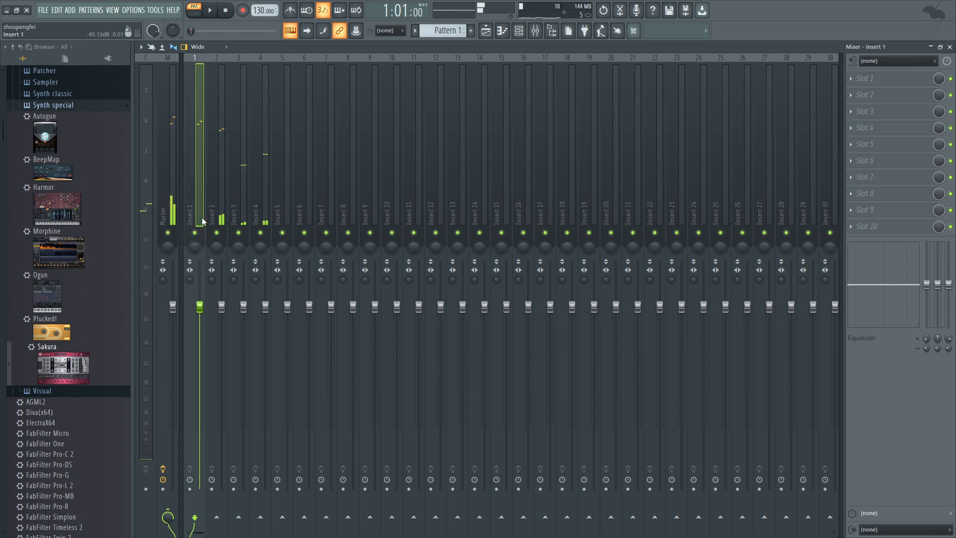
pyautogui.click(222, 195)
pyautogui.press('space')
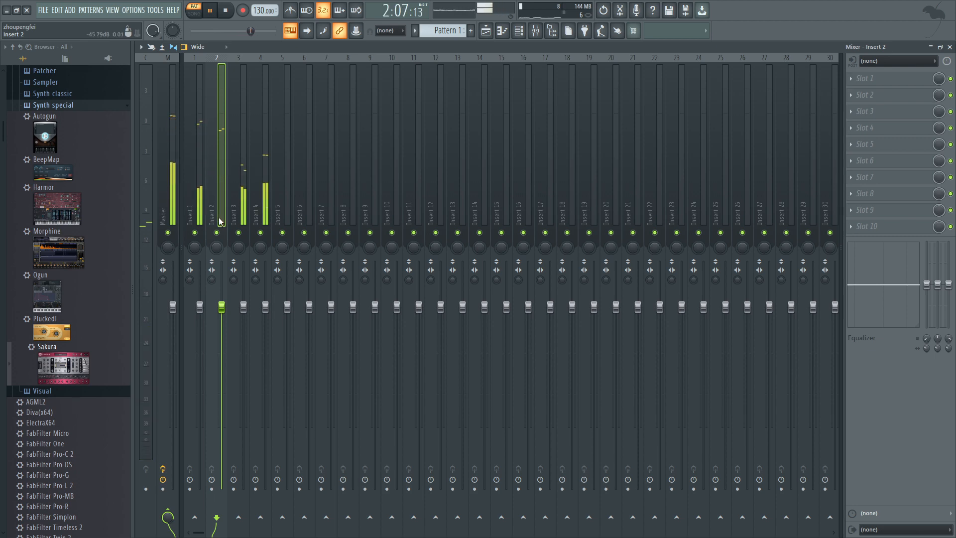
pyautogui.press('space')
pyautogui.press('space')
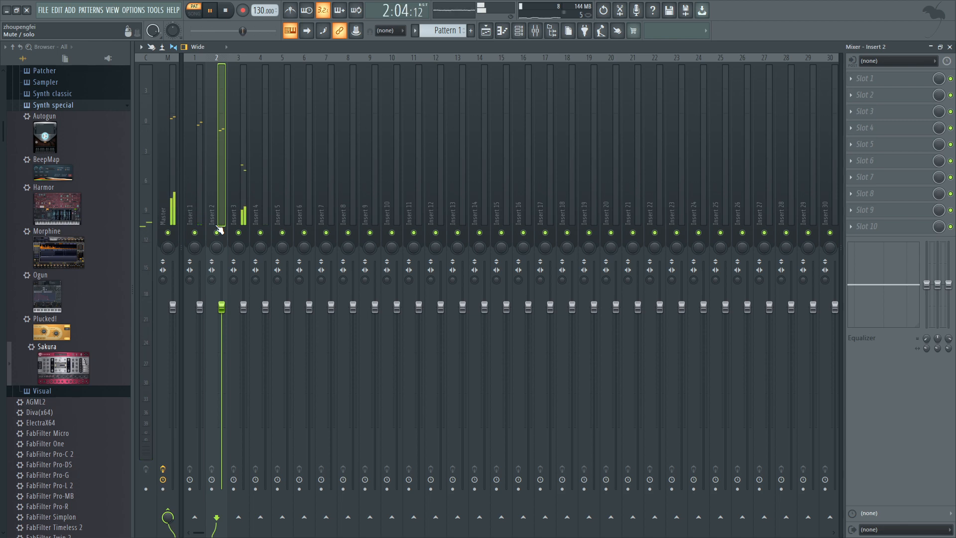
pyautogui.press('space')
pyautogui.click(243, 219)
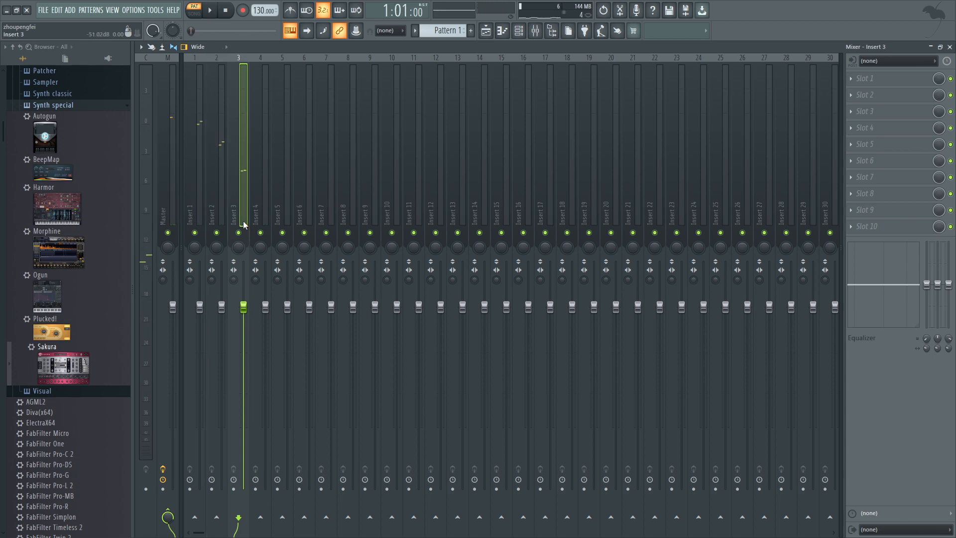
pyautogui.click(516, 34)
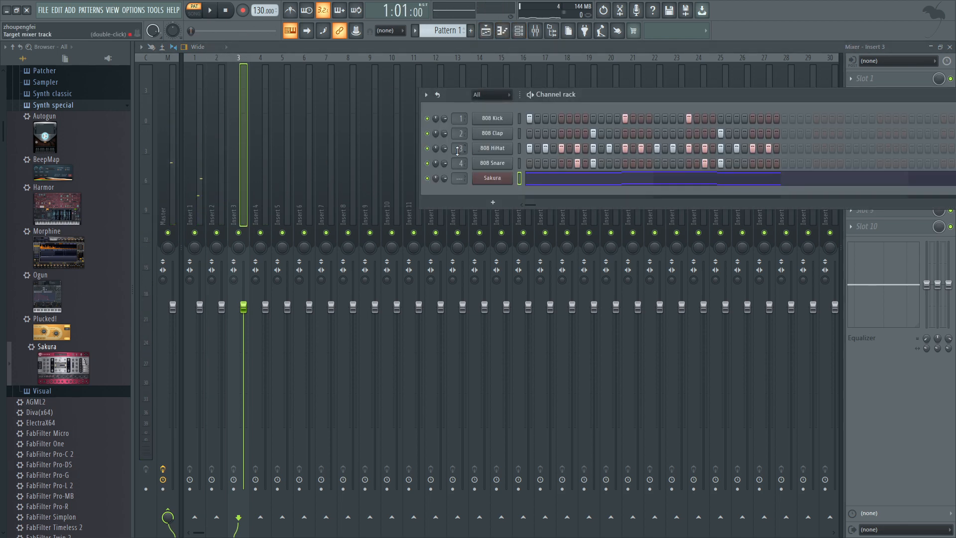
pyautogui.click(268, 206)
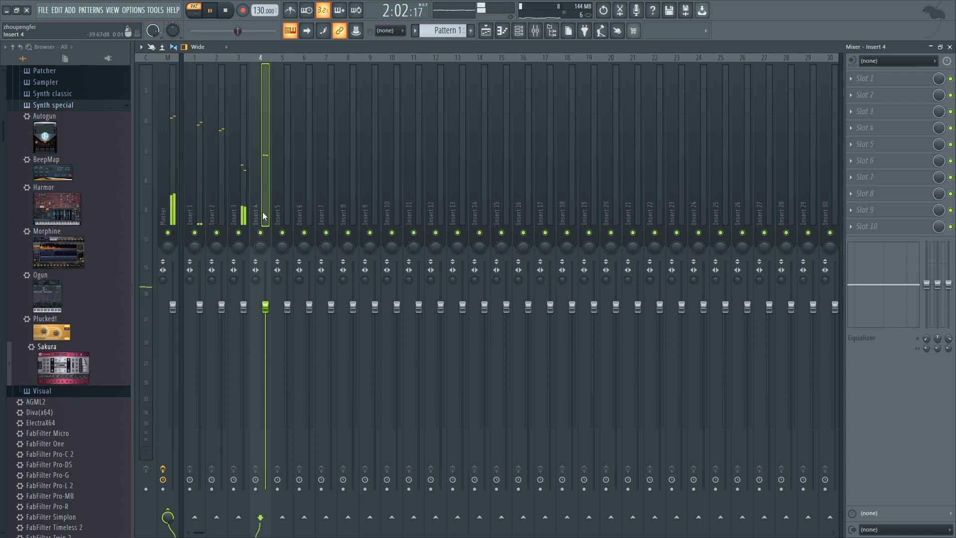
# Route the Sakura channel to mixer track 5 and play the pattern to check its signal there.
pyautogui.press('F5')
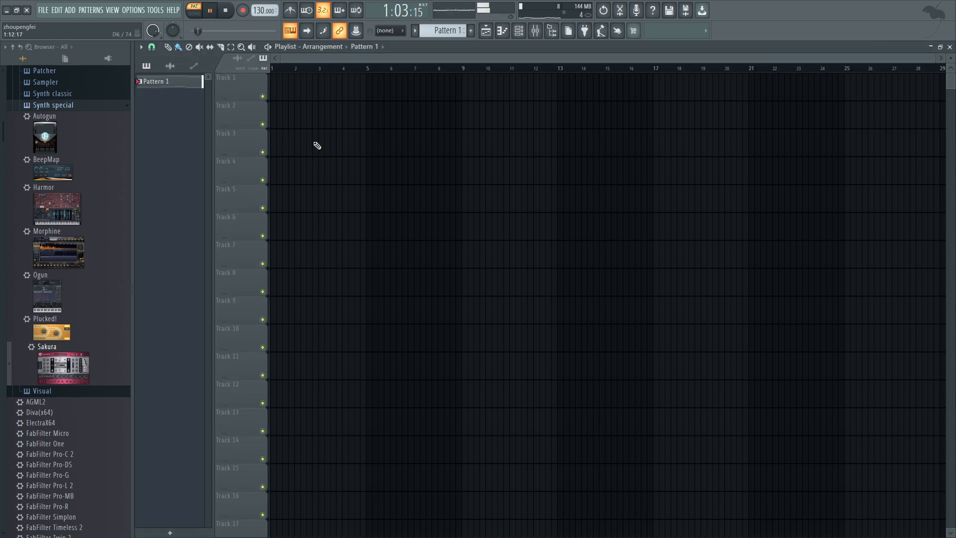
pyautogui.click(502, 31)
pyautogui.press('space')
pyautogui.click(520, 31)
pyautogui.click(536, 31)
pyautogui.click(520, 31)
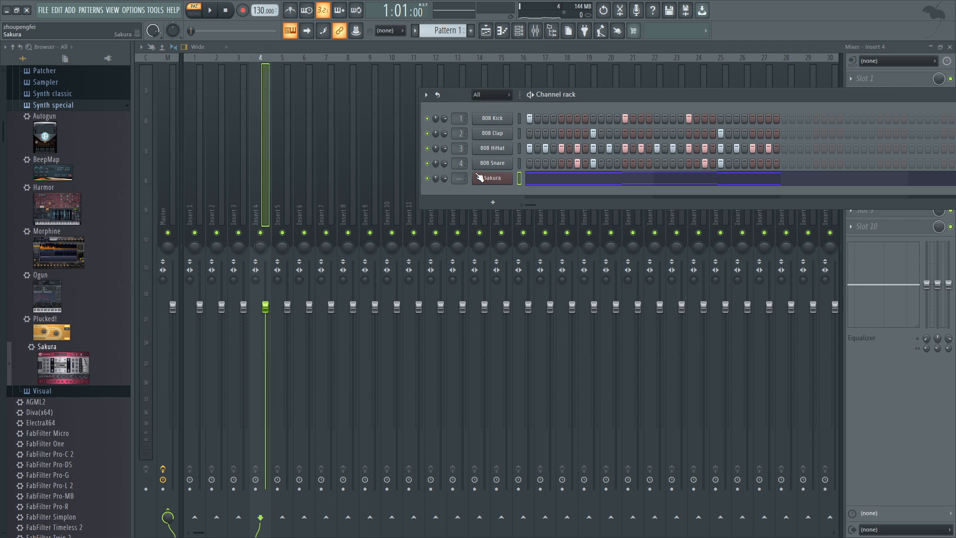
pyautogui.scroll(5, 459, 178)
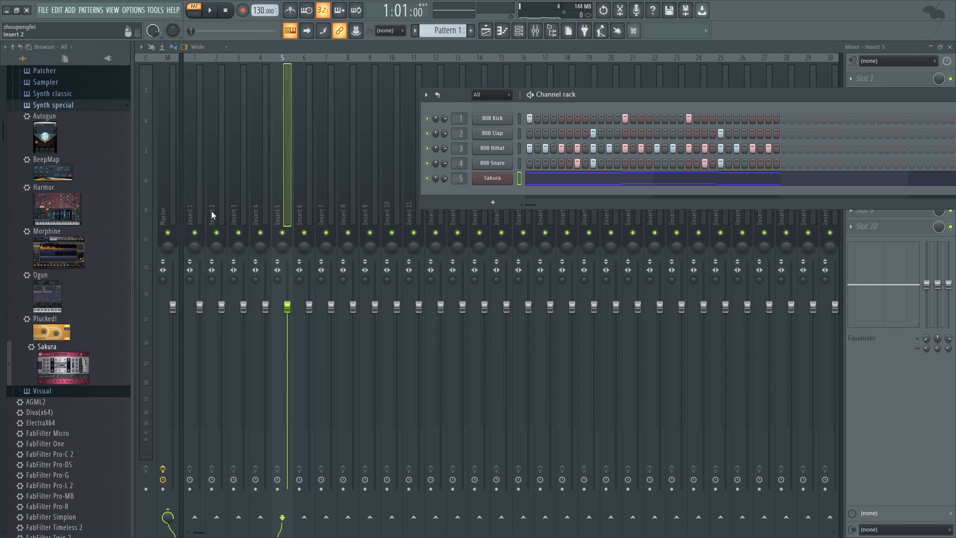
pyautogui.press('space')
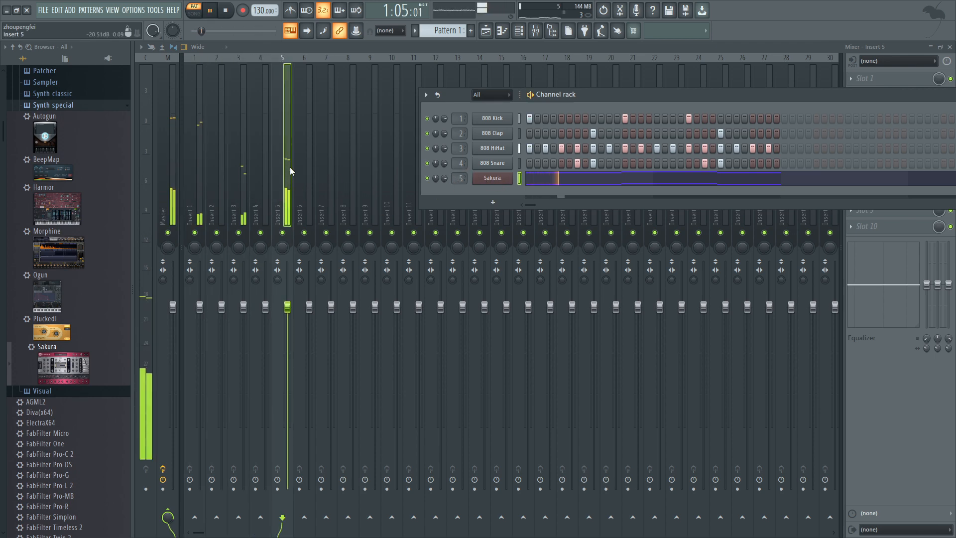
pyautogui.press('space')
pyautogui.press('F6')
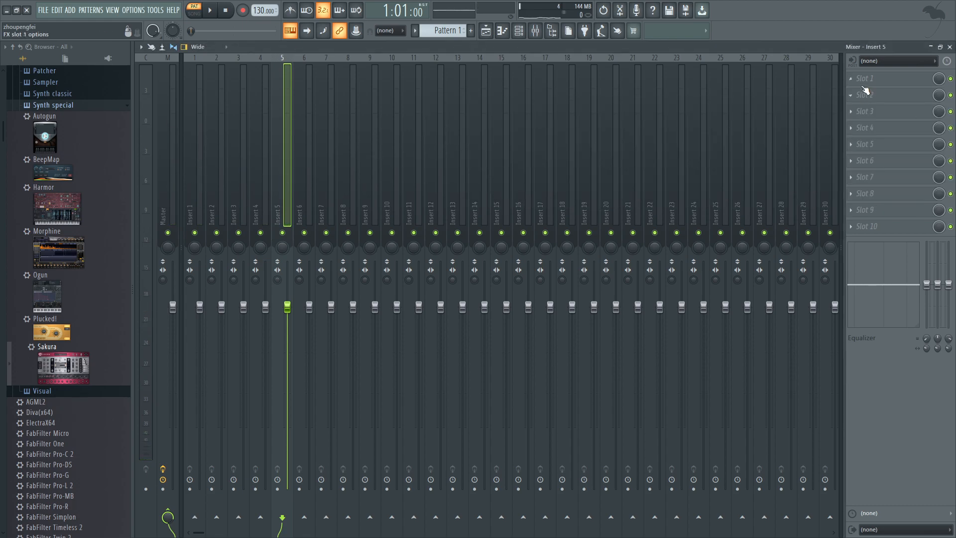
# Browse the effect plugin list for Insert 5's slot 1 in Simple and Tree views, and restore the Categories view.
pyautogui.click(864, 88)
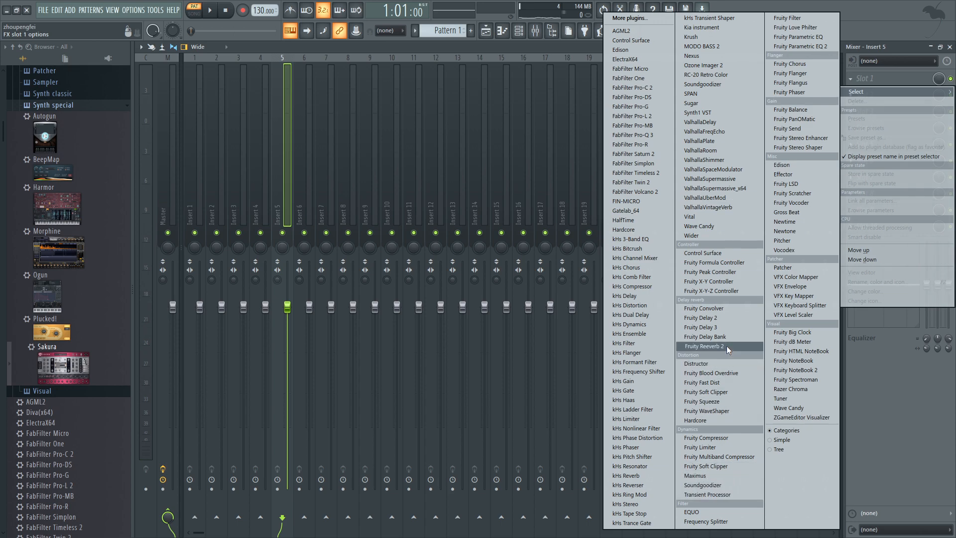
pyautogui.click(915, 422)
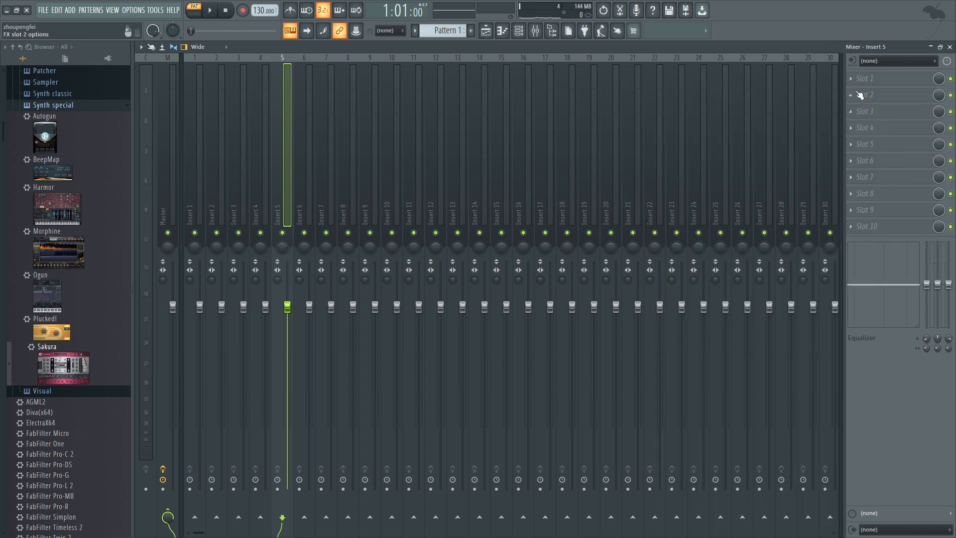
pyautogui.click(851, 80)
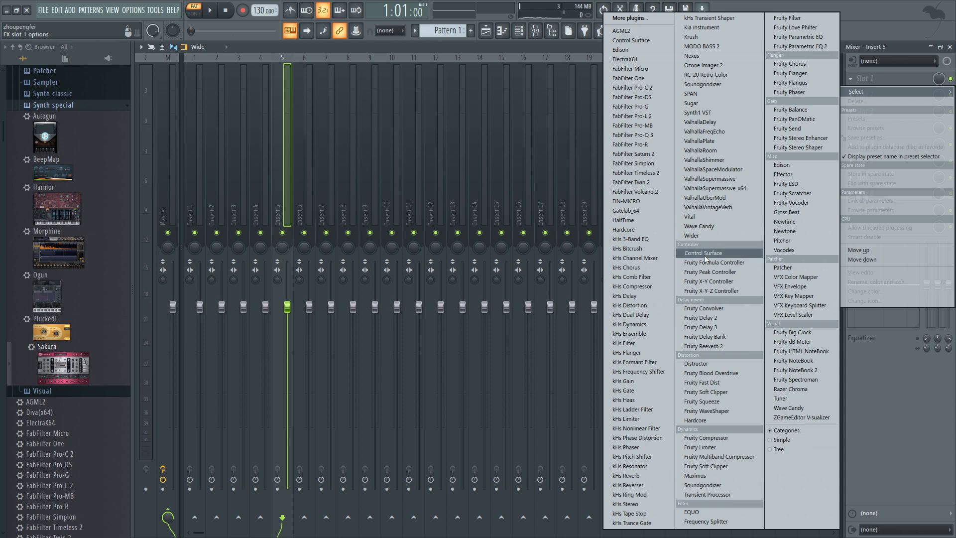
pyautogui.click(825, 440)
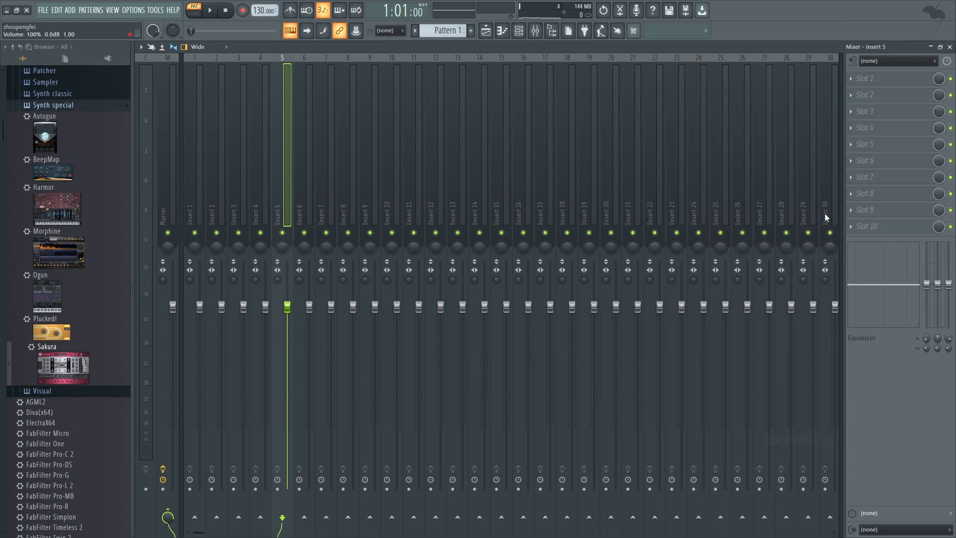
pyautogui.click(869, 78)
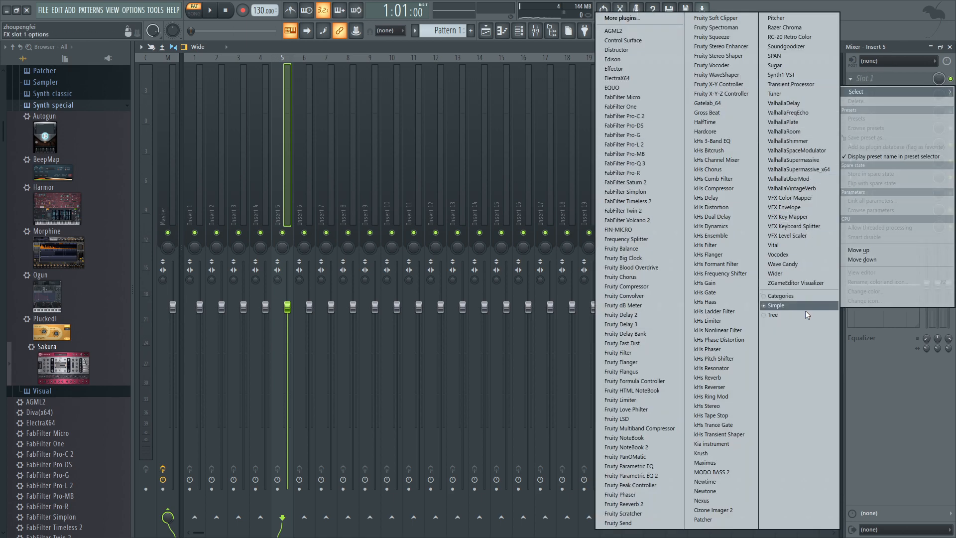
pyautogui.click(793, 317)
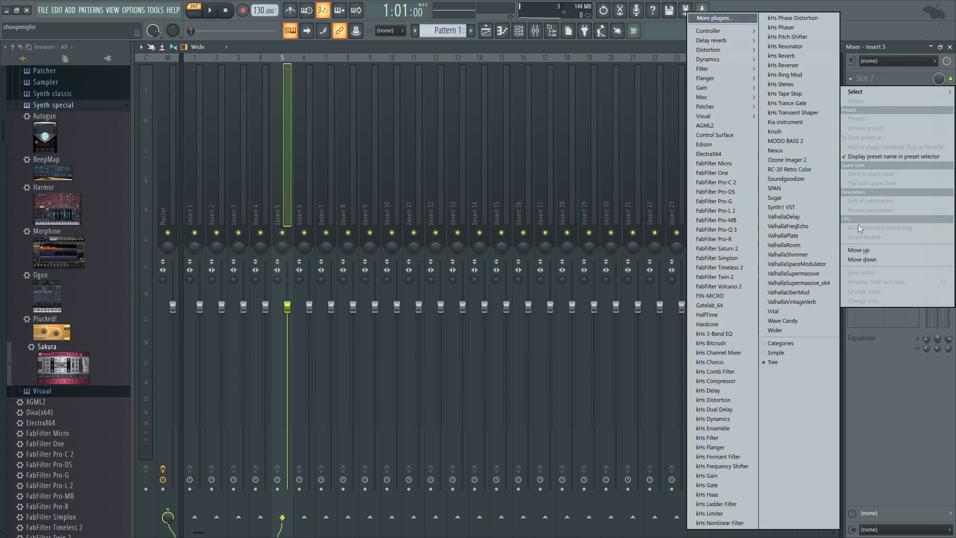
pyautogui.moveTo(880, 92)
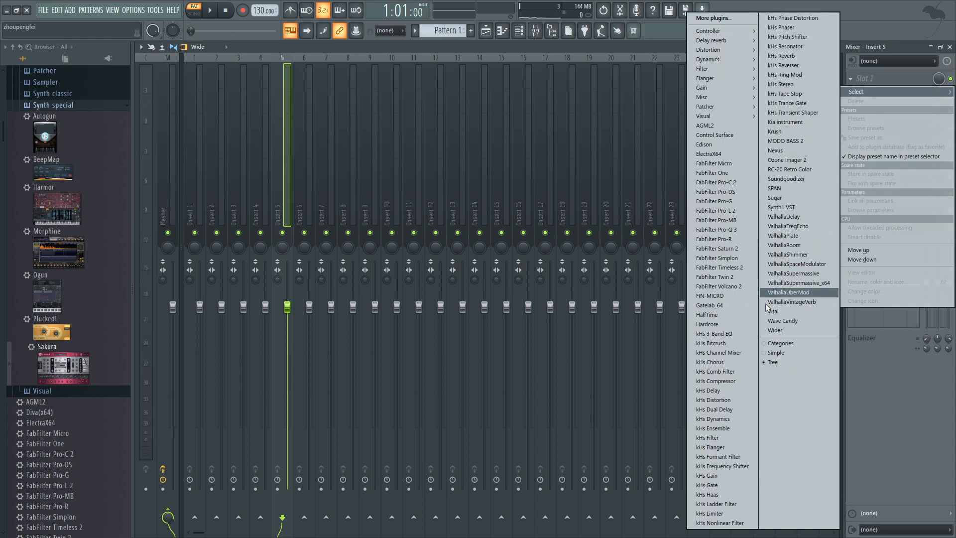
pyautogui.click(767, 344)
# Load Fruity Reeverb 2 into slot 1 of Insert 5 and play the pattern to hear the reverb.
pyautogui.click(869, 80)
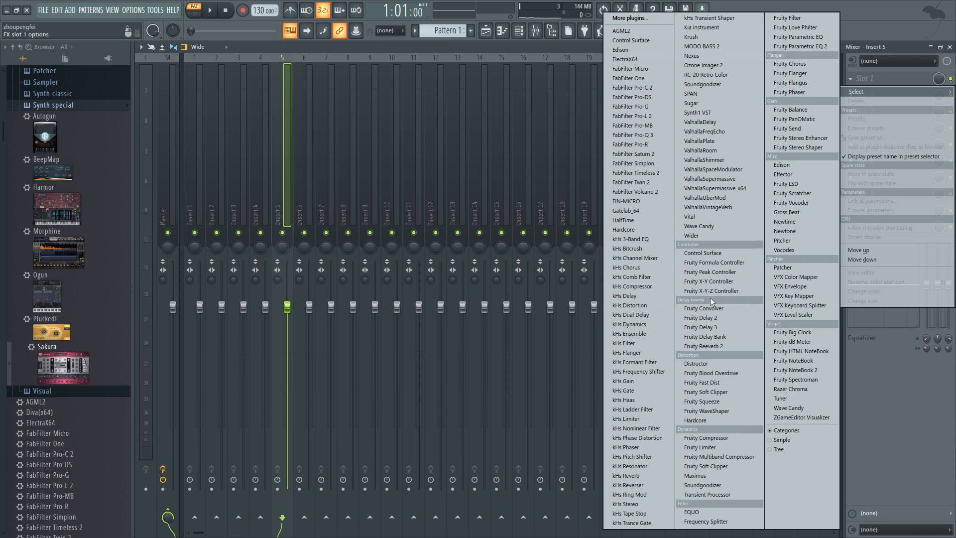
pyautogui.click(725, 346)
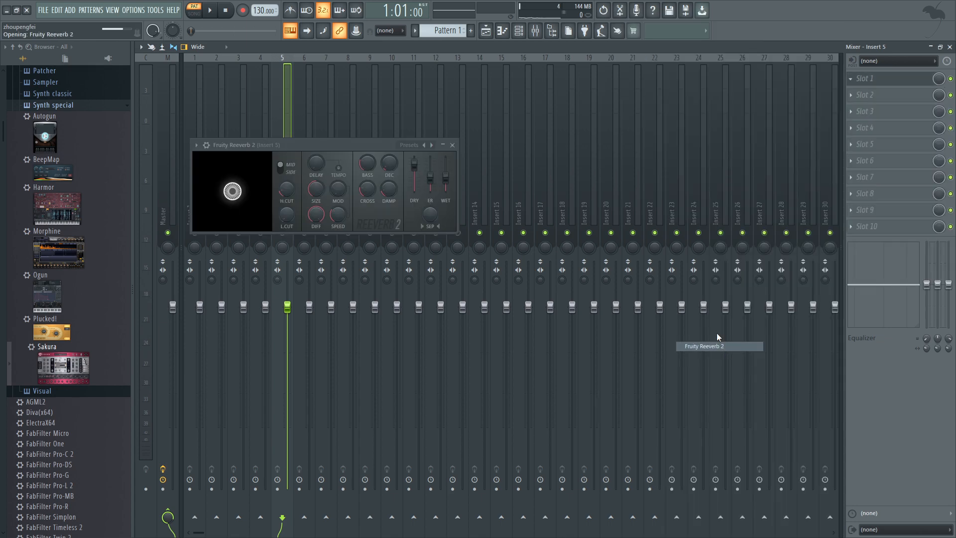
pyautogui.press('space')
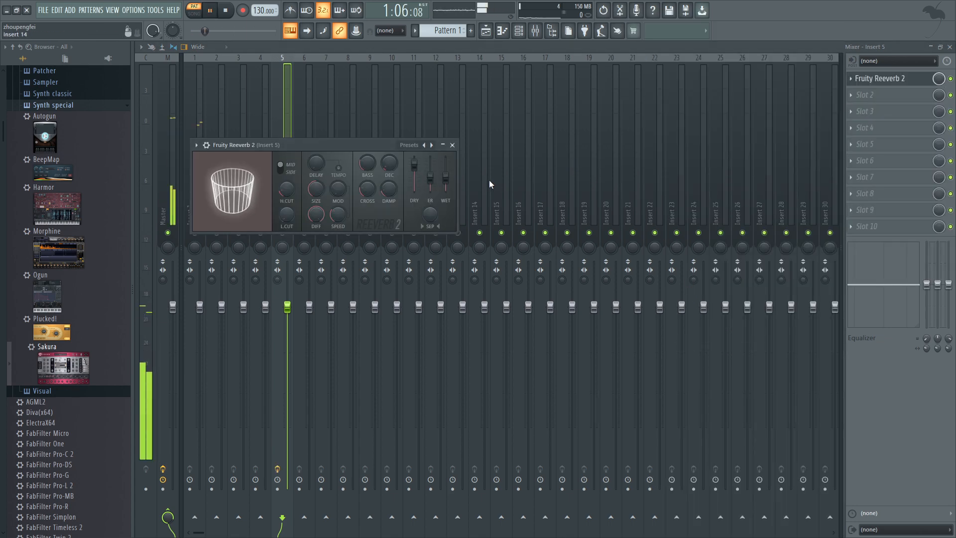
pyautogui.press('space')
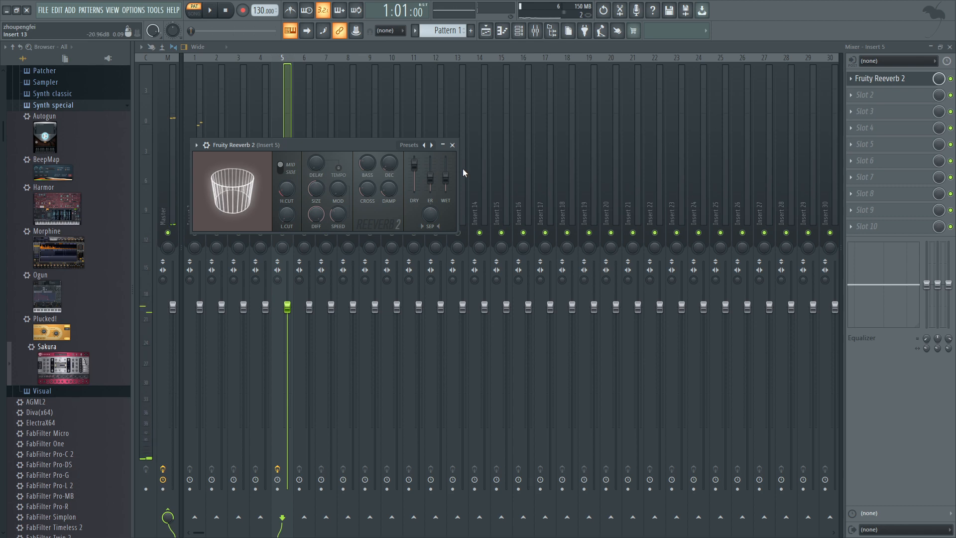
# Move the Fruity Reeverb 2 window aside, mute Inserts 1 to 4 and play the pattern to isolate the Sakura line.
pyautogui.moveTo(275, 146); pyautogui.dragTo(554, 138)
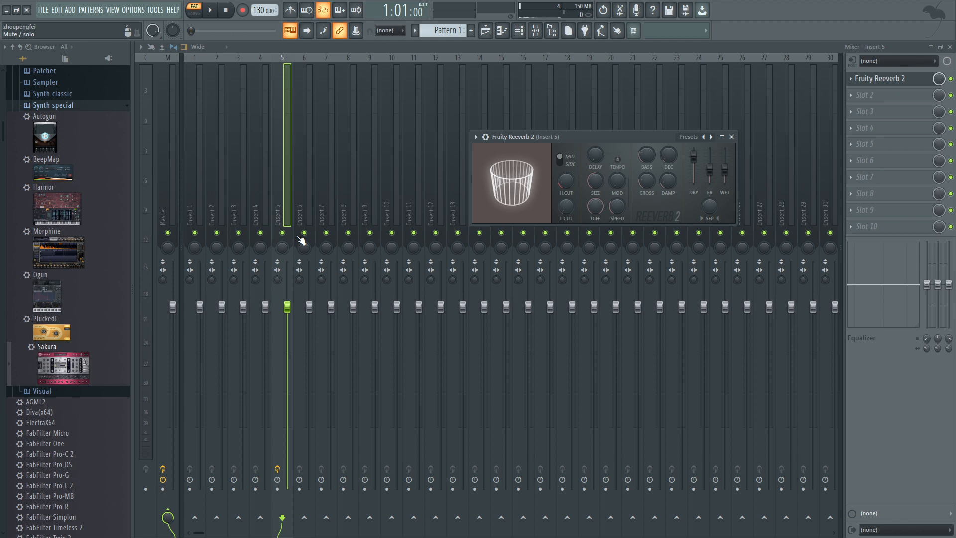
pyautogui.click(260, 232)
pyautogui.click(239, 233)
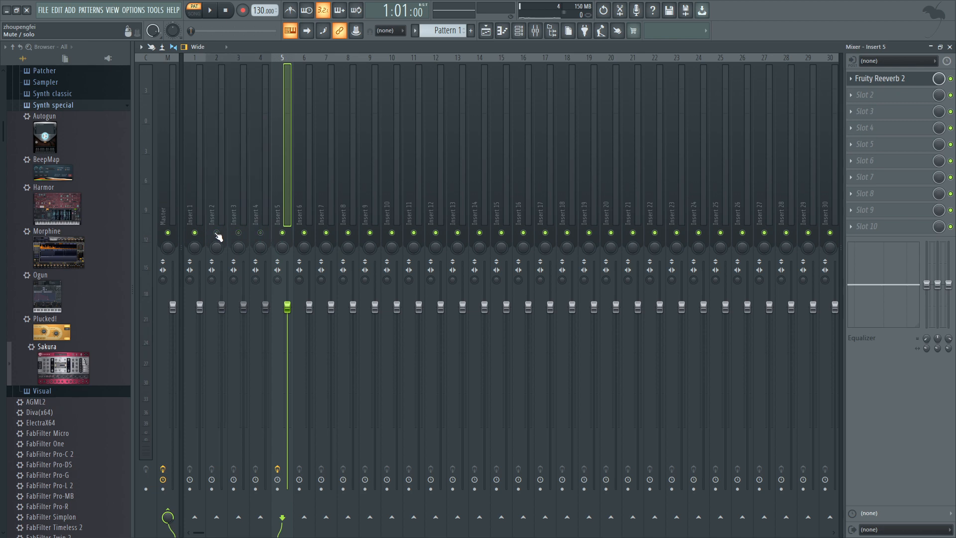
pyautogui.press('space')
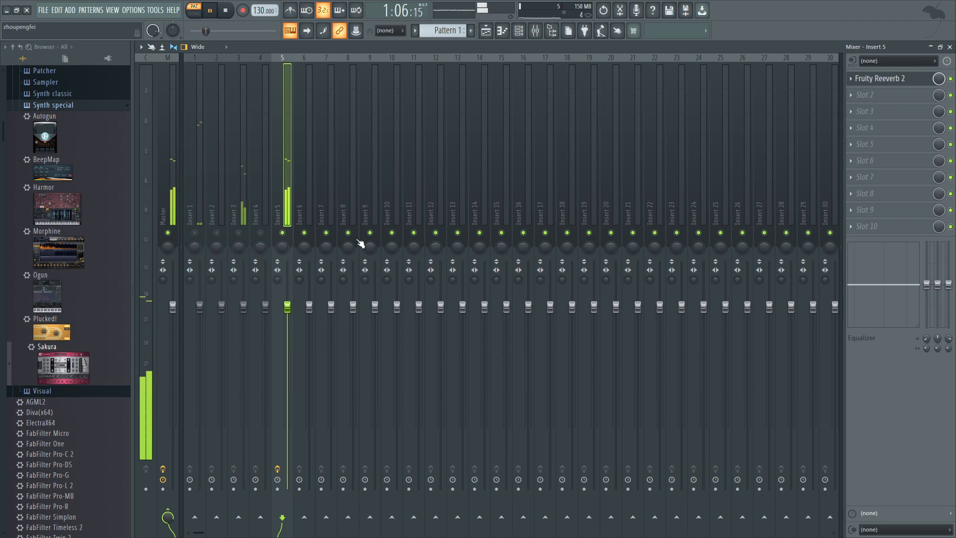
# Compare the Sakura line with Fruity Reeverb 2 switched off and on in slot 1 of Insert 5 during playback.
pyautogui.click(891, 80)
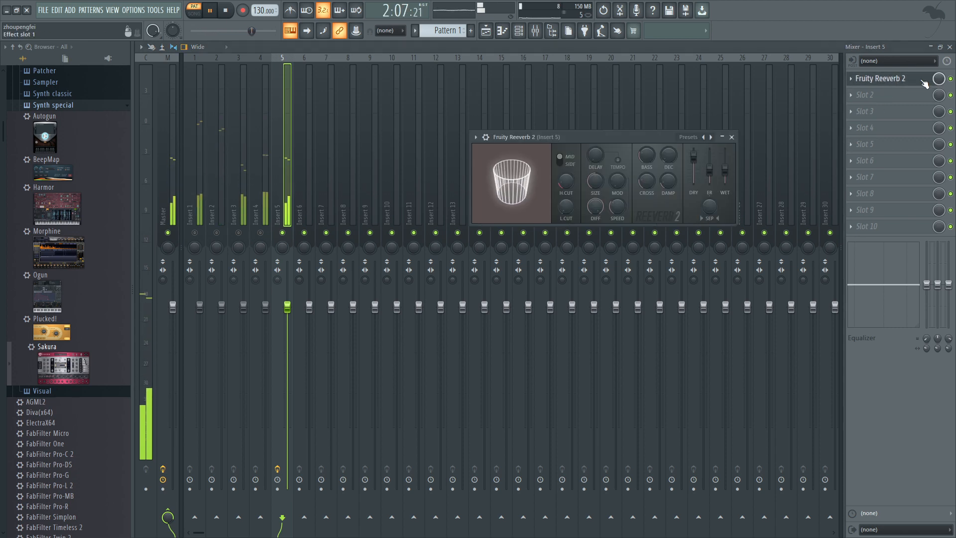
pyautogui.press('space')
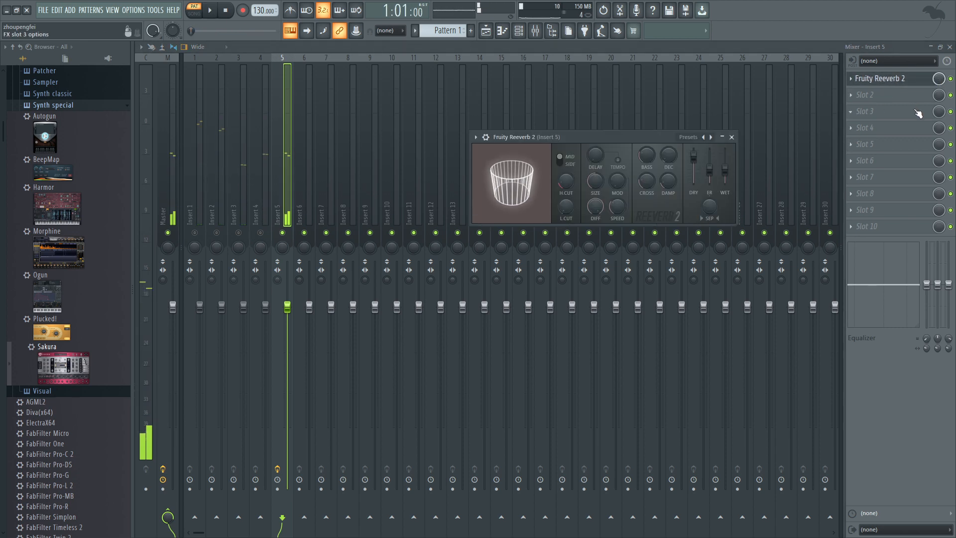
pyautogui.press('Escape')
pyautogui.press('space')
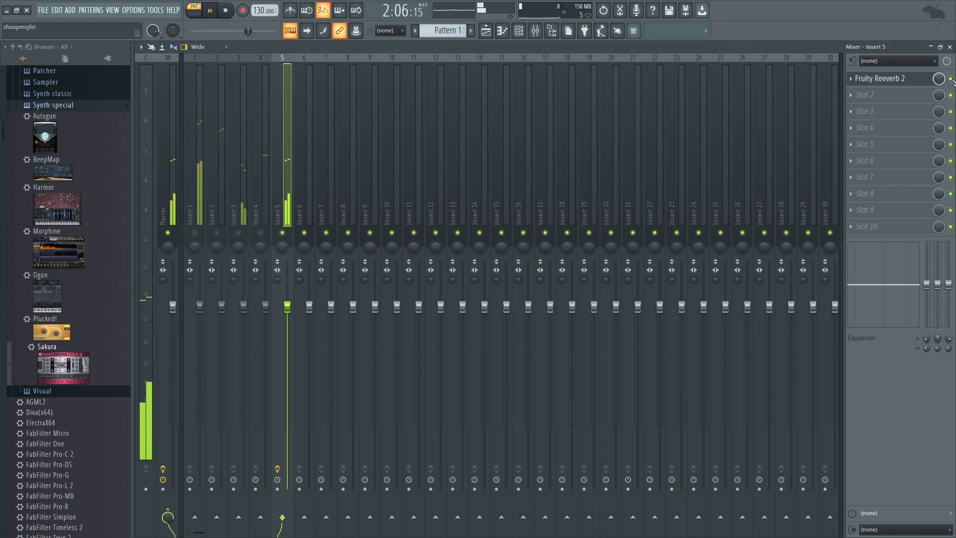
pyautogui.click(951, 79)
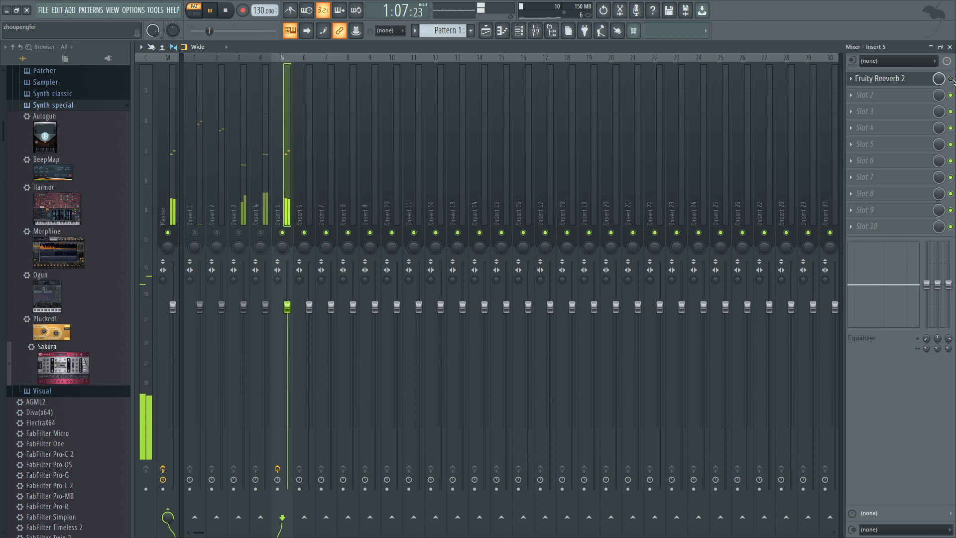
pyautogui.press('space')
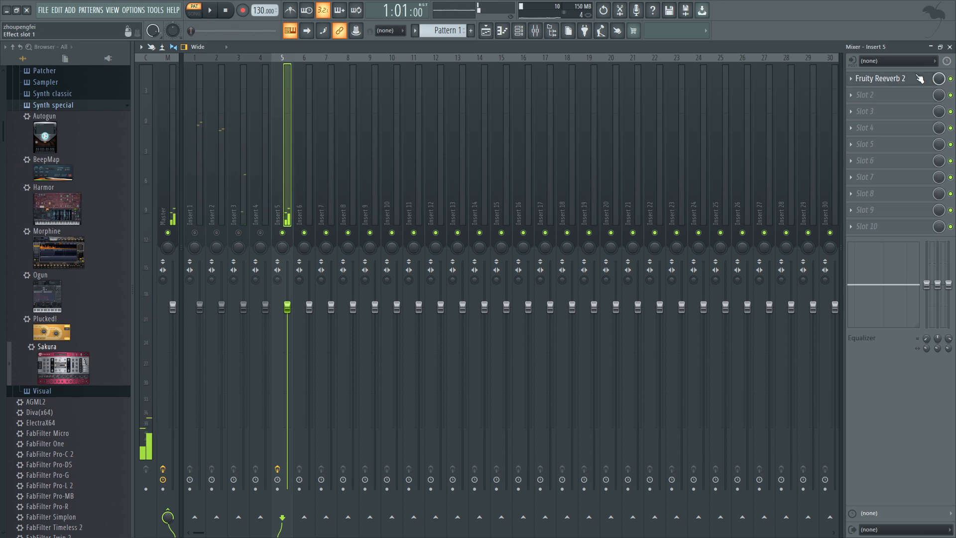
# Raise the Wet level of Fruity Reeverb 2 and compare the pattern with the effect switched on and off.
pyautogui.click(919, 79)
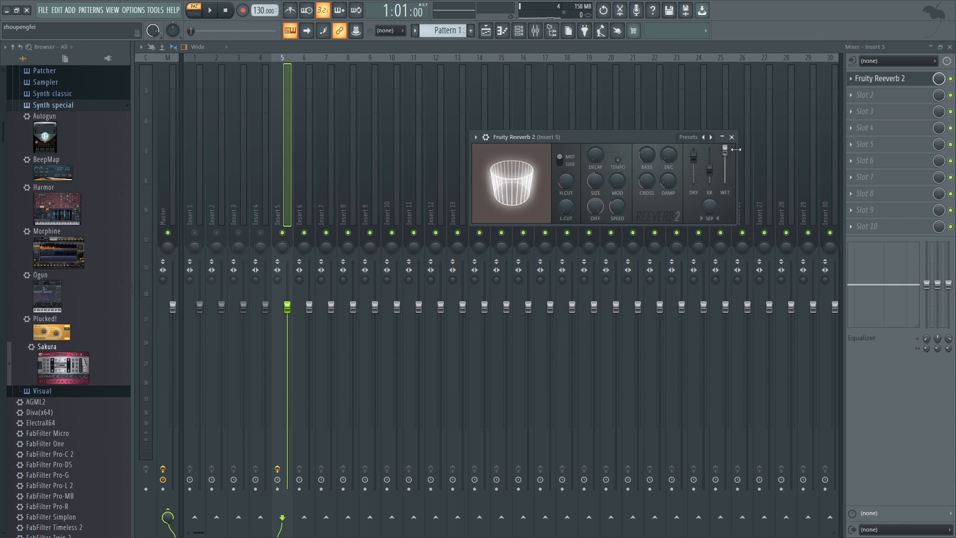
pyautogui.press('space')
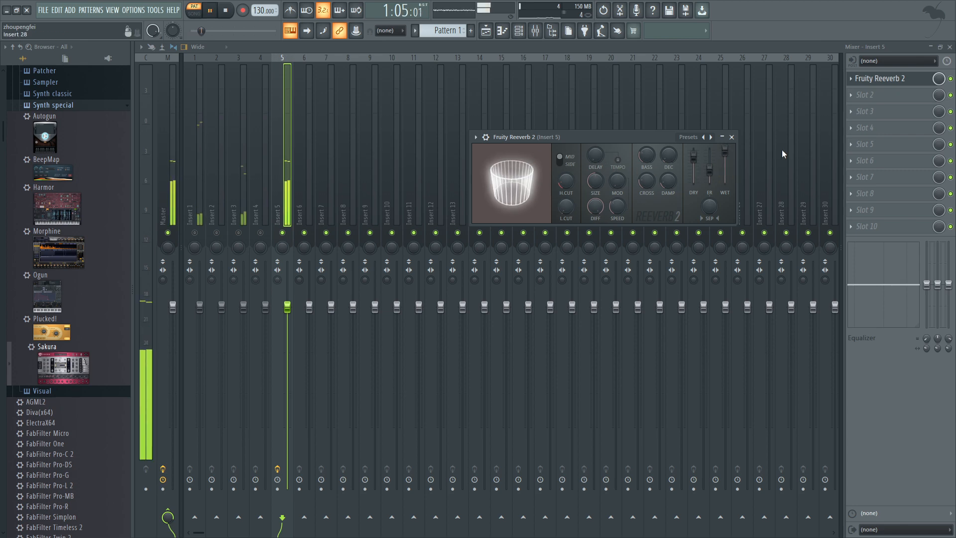
pyautogui.click(952, 79)
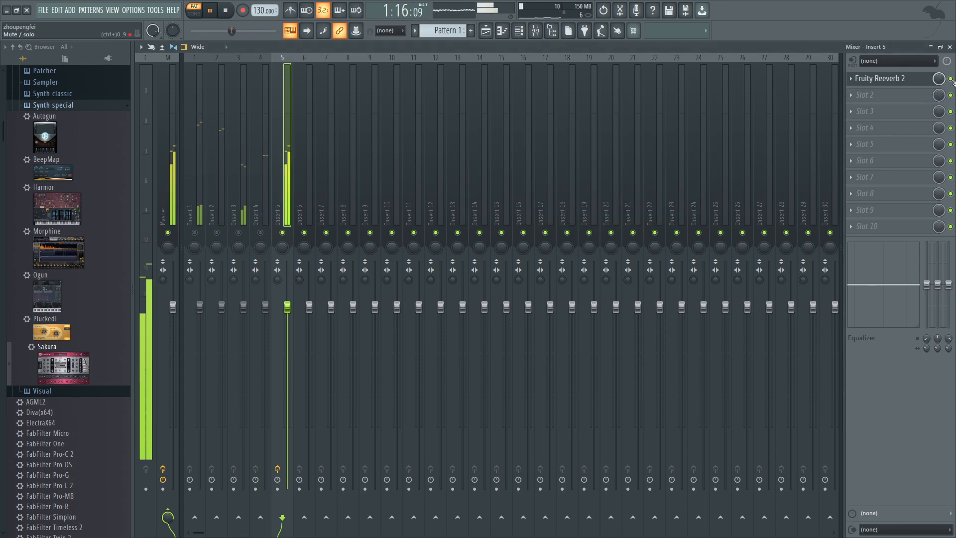
pyautogui.press('space')
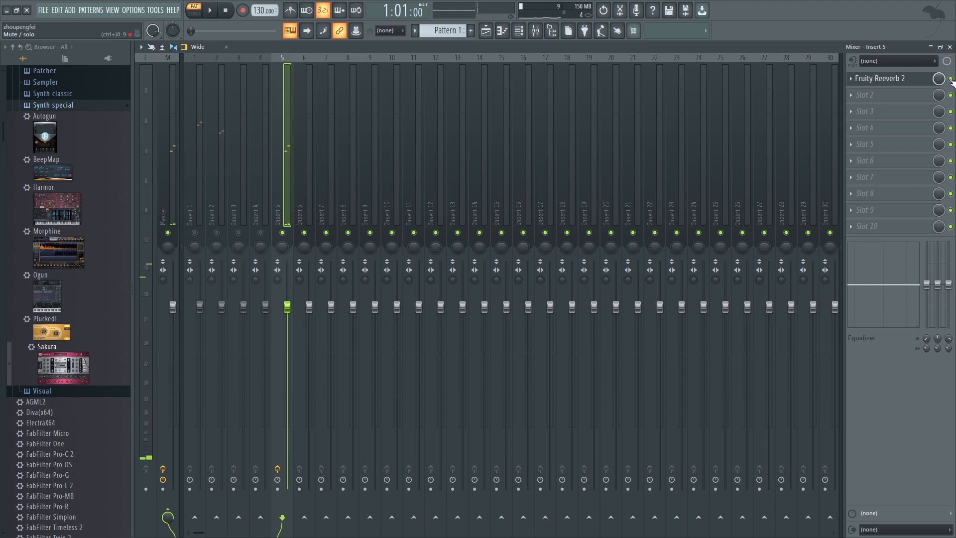
pyautogui.press('space')
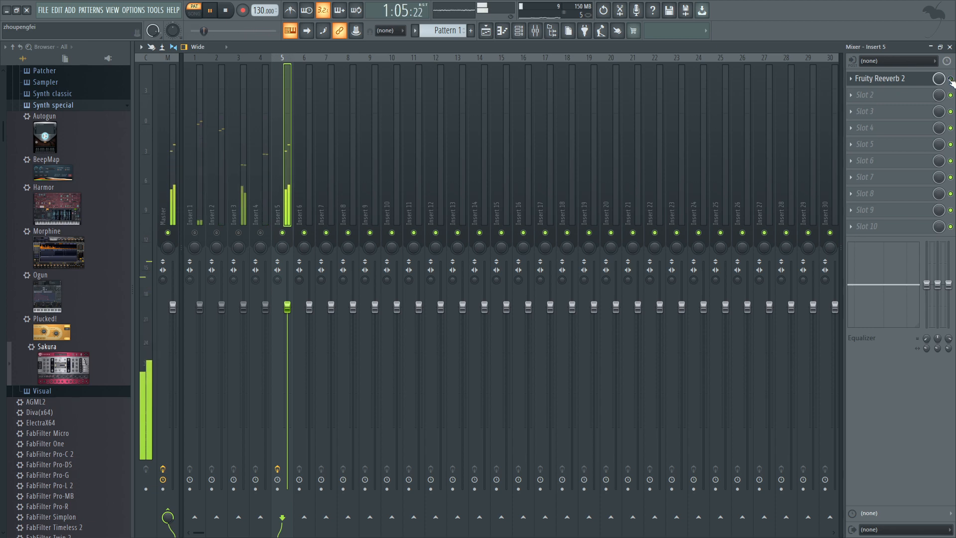
pyautogui.click(951, 79)
# During playback, set Fruity Reeverb 2's room size to about 77 and adjust its Dry level, diffusion and high and low cuts.
pyautogui.click(885, 80)
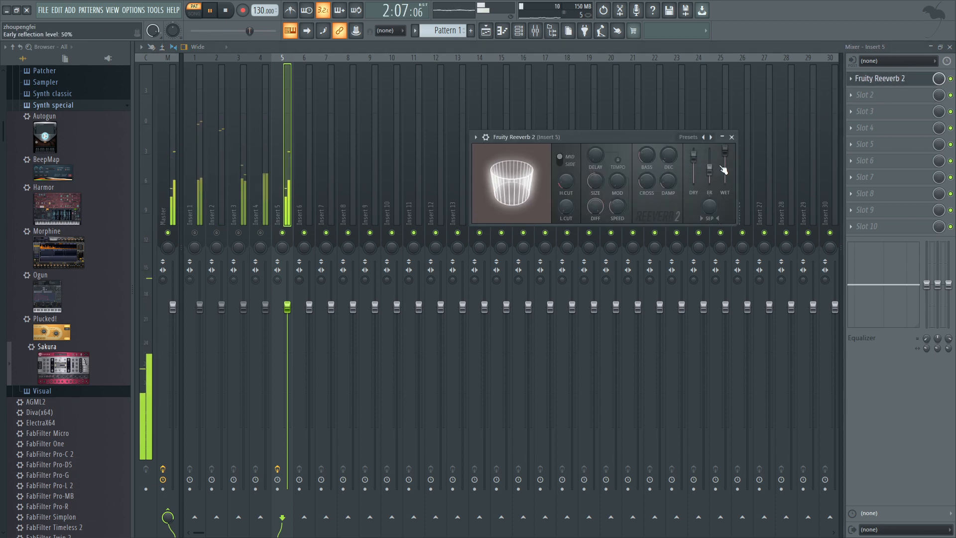
pyautogui.moveTo(694, 154); pyautogui.dragTo(693, 154)
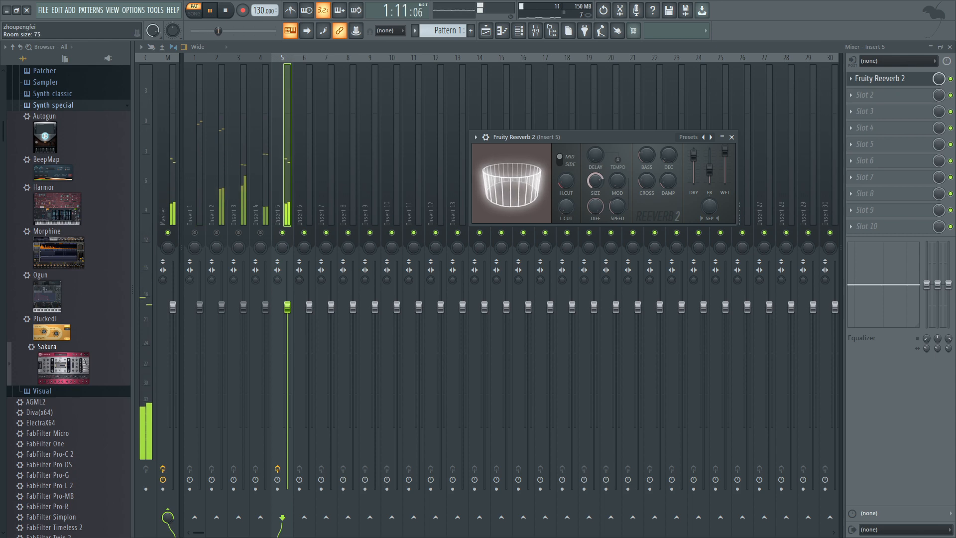
pyautogui.moveTo(599, 205); pyautogui.dragTo(600, 223)
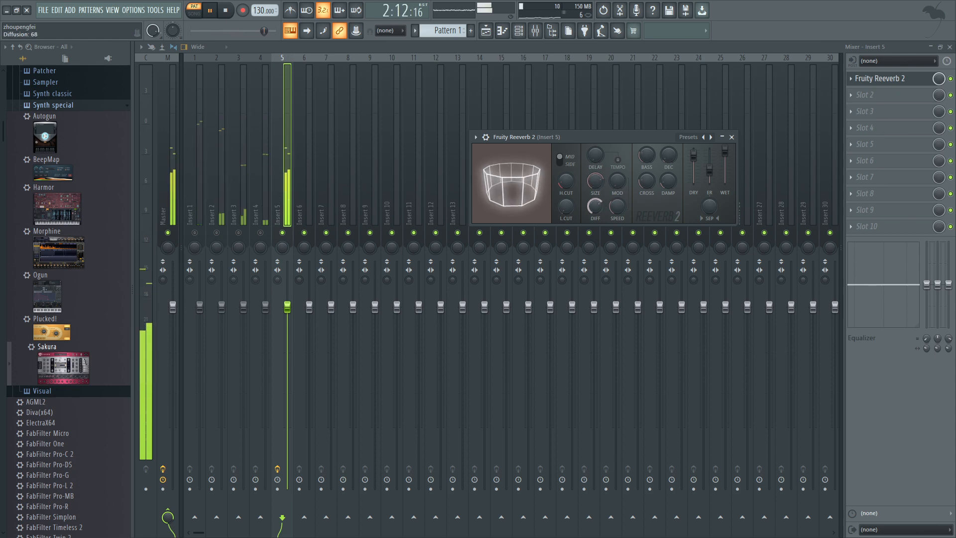
pyautogui.moveTo(566, 182); pyautogui.dragTo(566, 212)
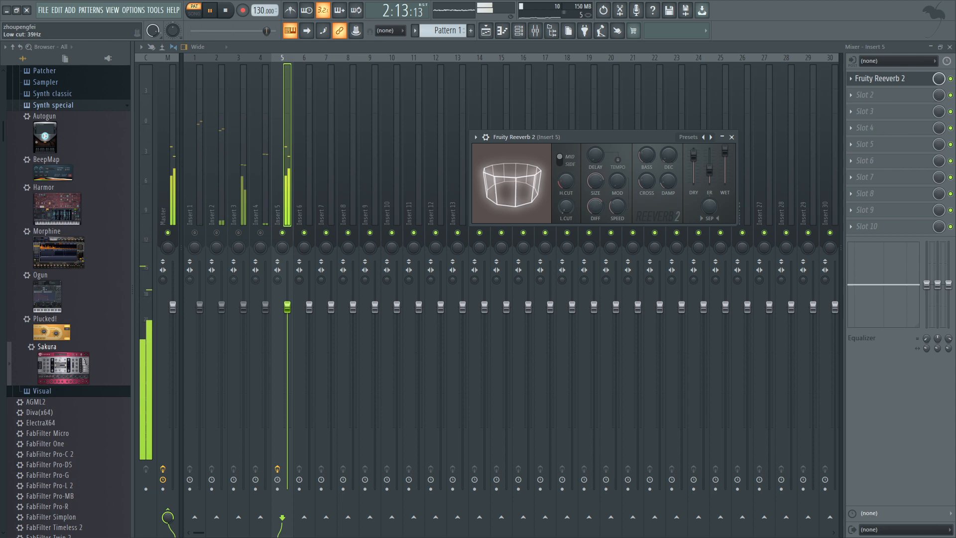
pyautogui.press('space')
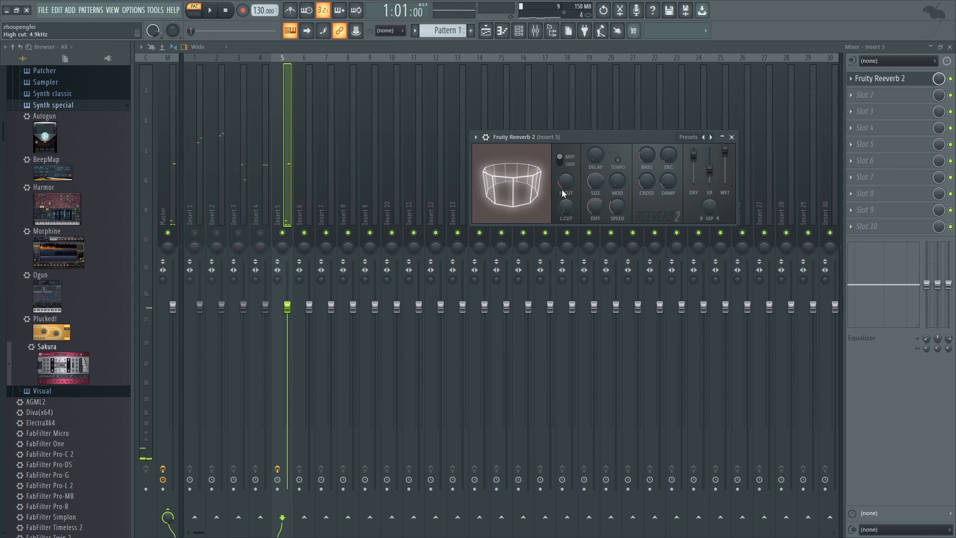
# Set the reverb's High cut to 7.5 kHz and Wet level to about 113%, and play the pattern to check the sound.
pyautogui.moveTo(561, 190); pyautogui.dragTo(560, 184)
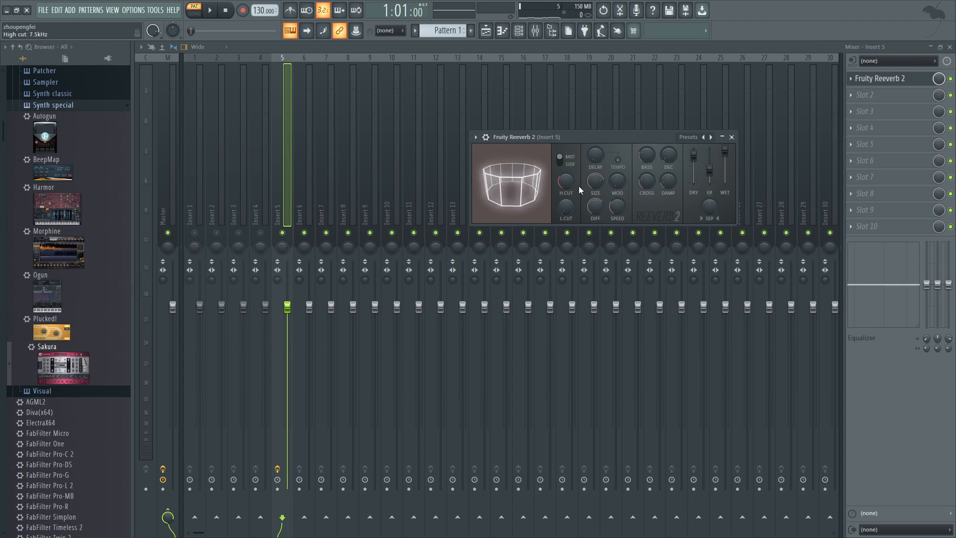
pyautogui.moveTo(725, 152); pyautogui.dragTo(725, 146)
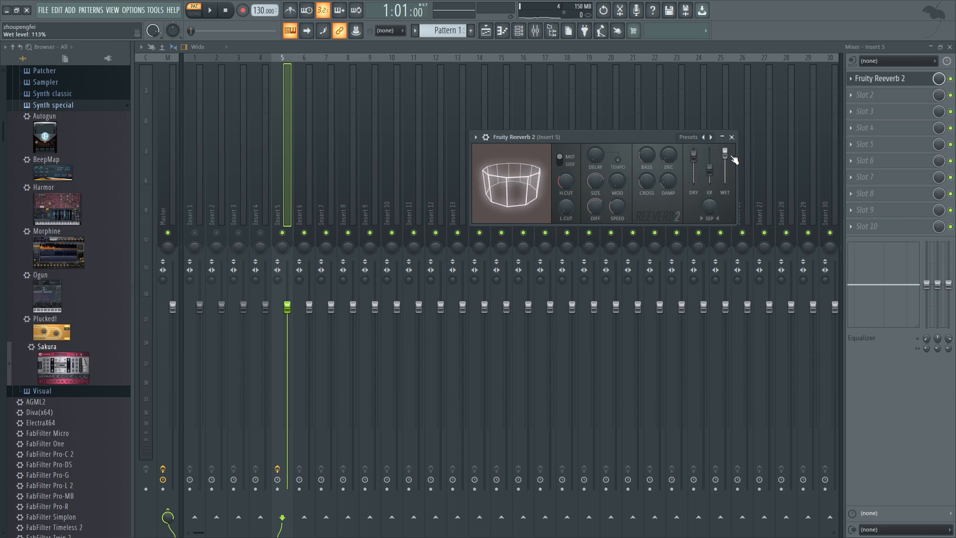
pyautogui.press('space')
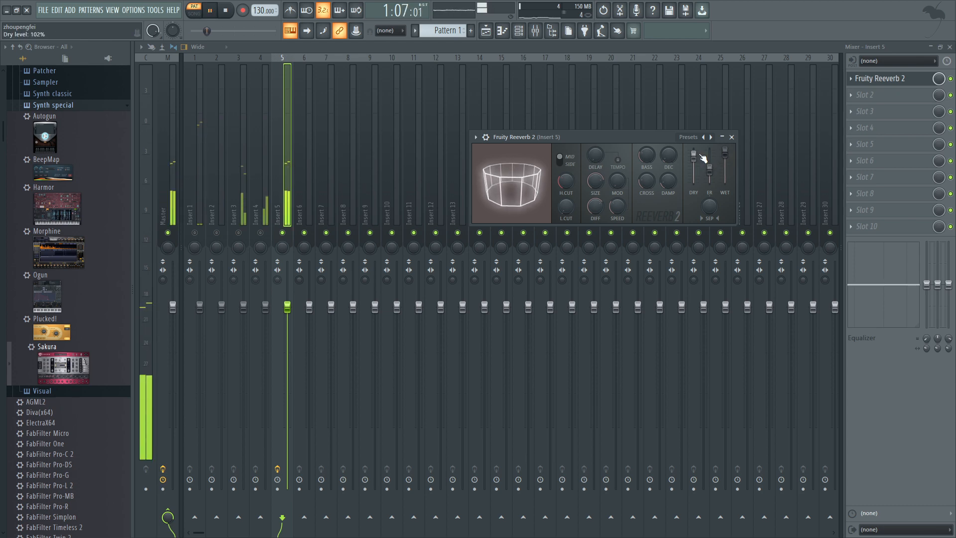
pyautogui.press('space')
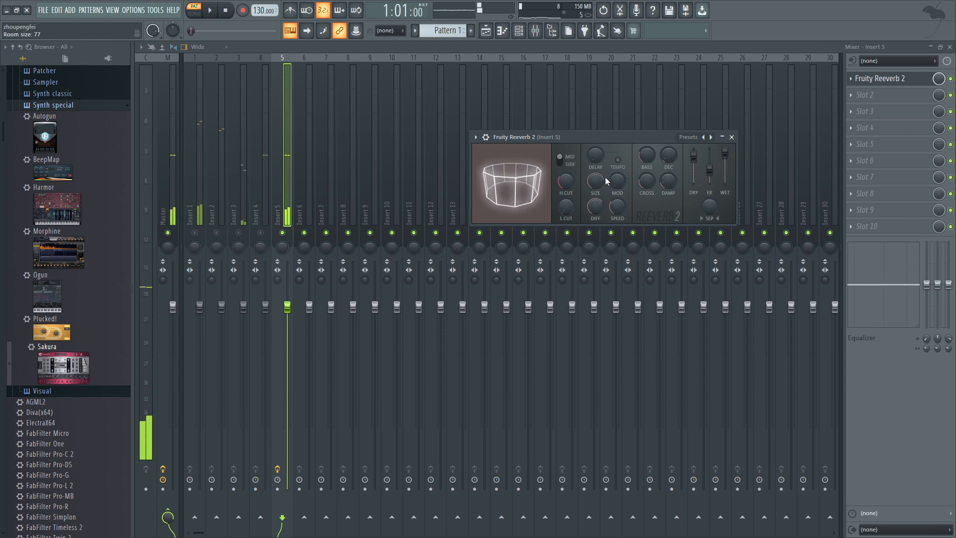
# Load the Cathedral preset in Fruity Reeverb 2, raise its Wet level and adjust the Dry level while the pattern plays.
pyautogui.click(693, 138)
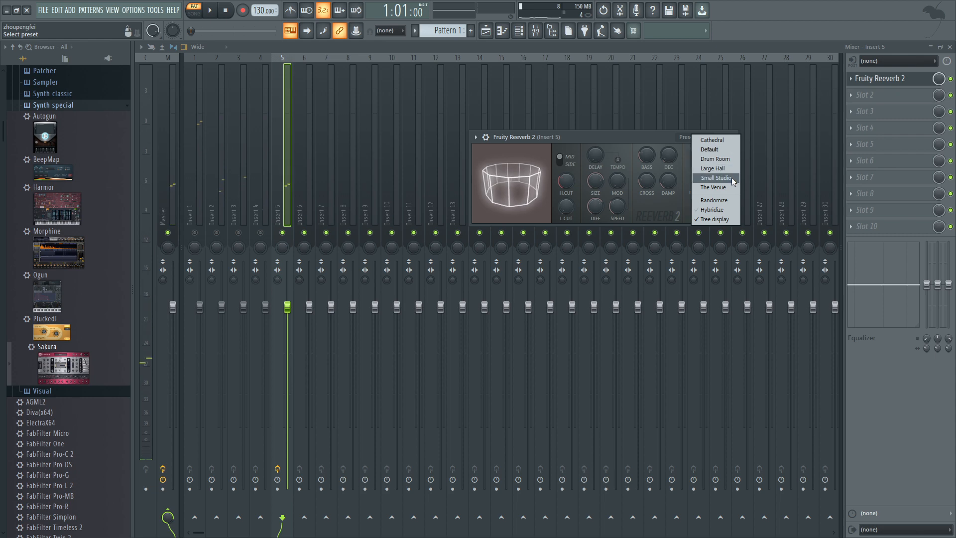
pyautogui.click(728, 139)
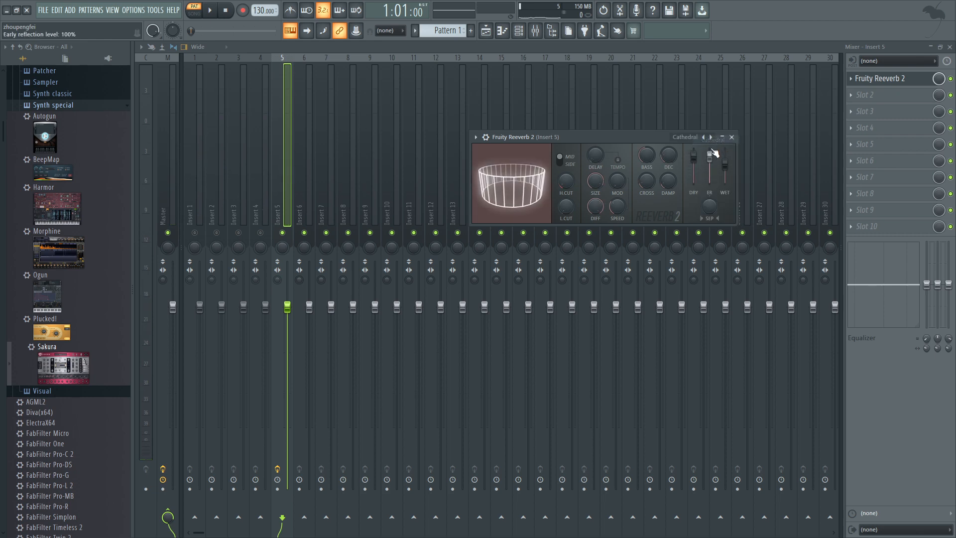
pyautogui.press('space')
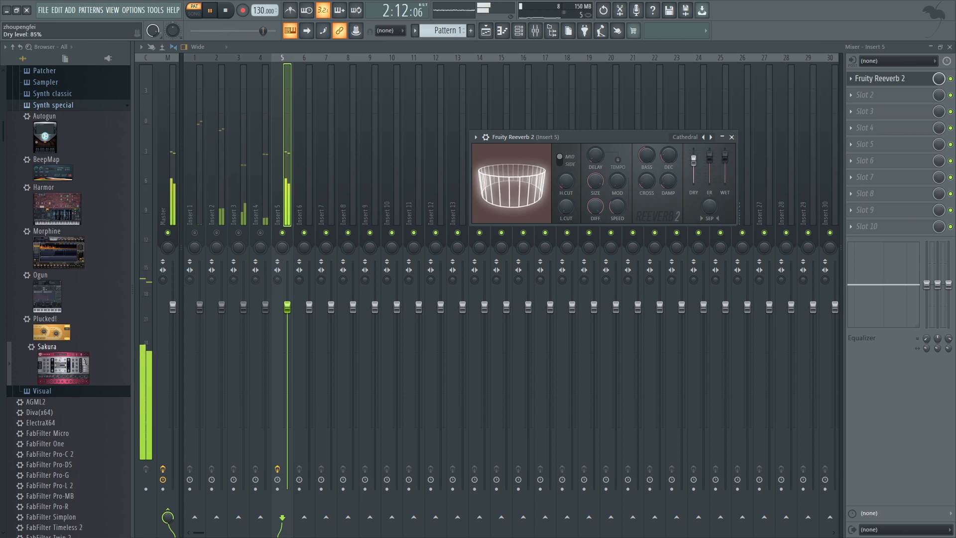
pyautogui.moveTo(697, 167); pyautogui.dragTo(674, 154)
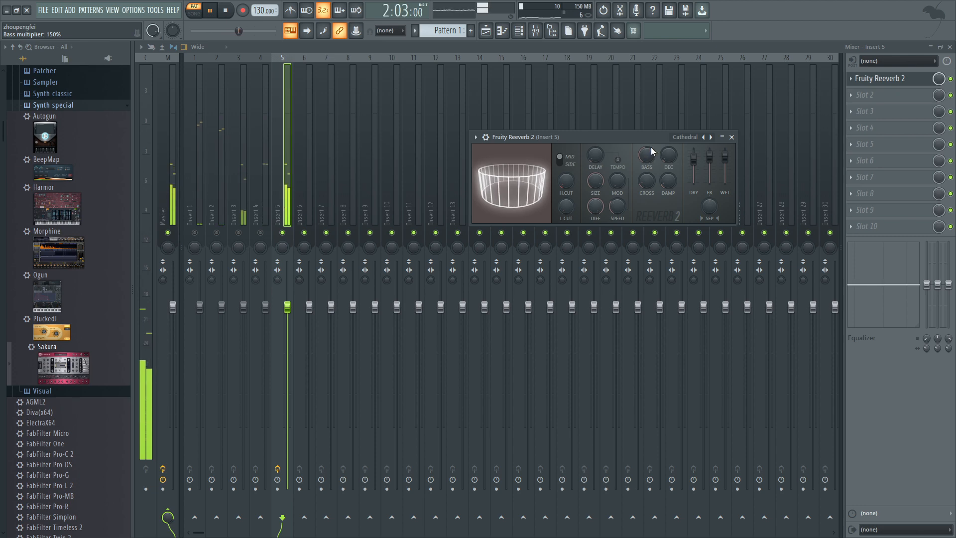
# Unmute Inserts 1 to 4, listen to the full beat with the Sakura reverb and stop playback.
pyautogui.click(260, 232)
pyautogui.click(215, 233)
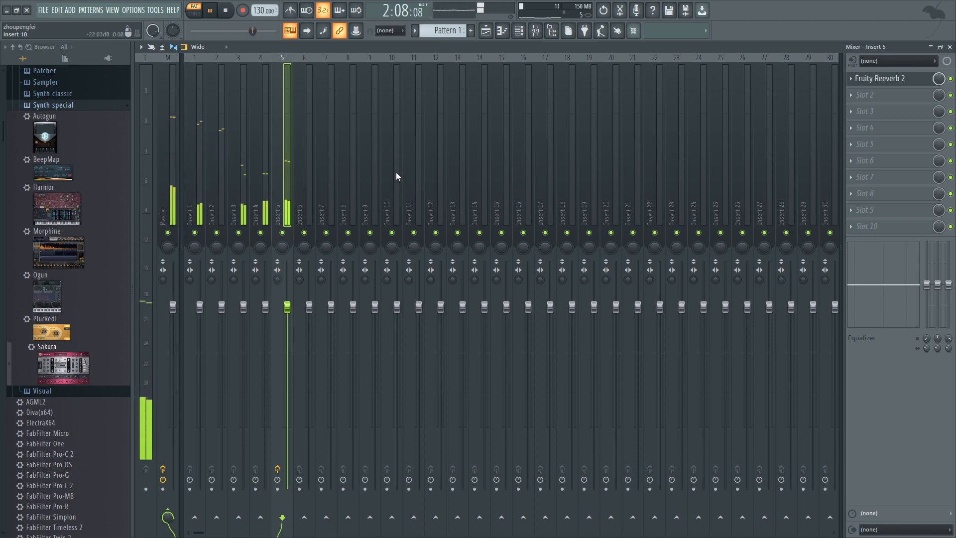
pyautogui.press('space')
# Open the 808 Kick channel's sampler settings and show the effect knobs of its Precomputed effects section.
pyautogui.press('F7')
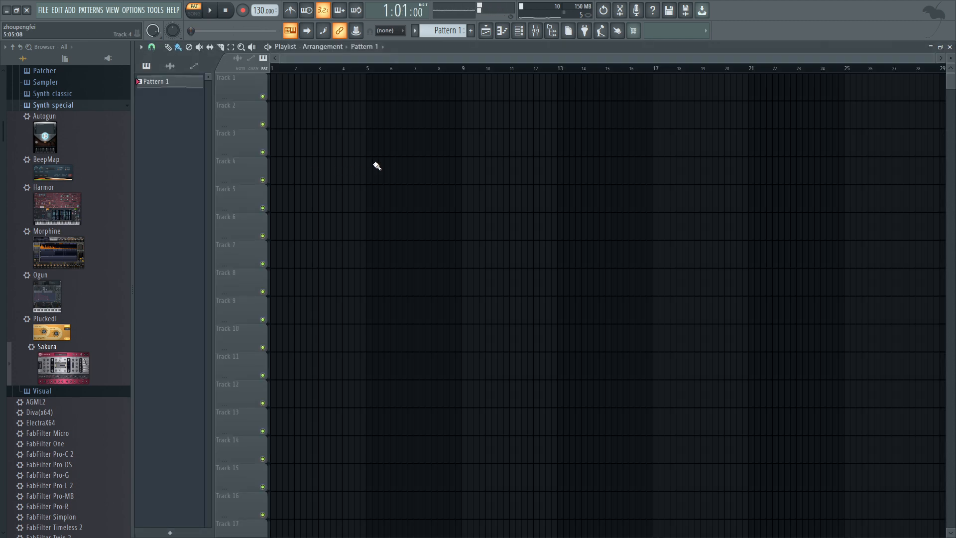
pyautogui.click(518, 31)
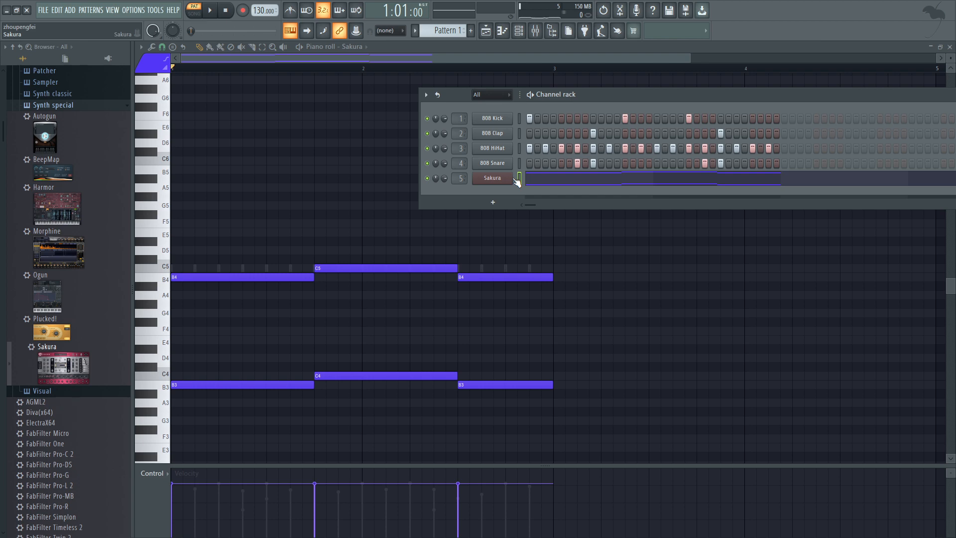
pyautogui.click(505, 120)
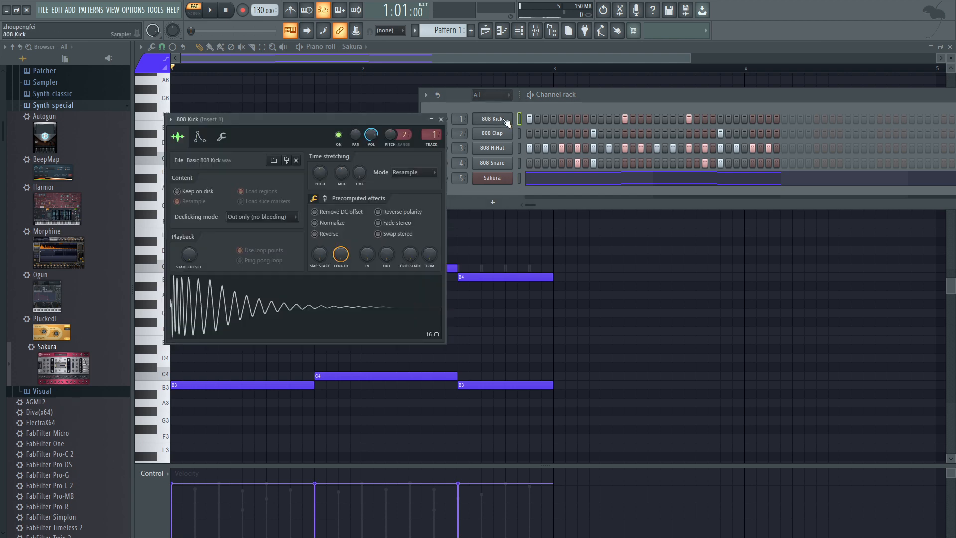
pyautogui.click(325, 198)
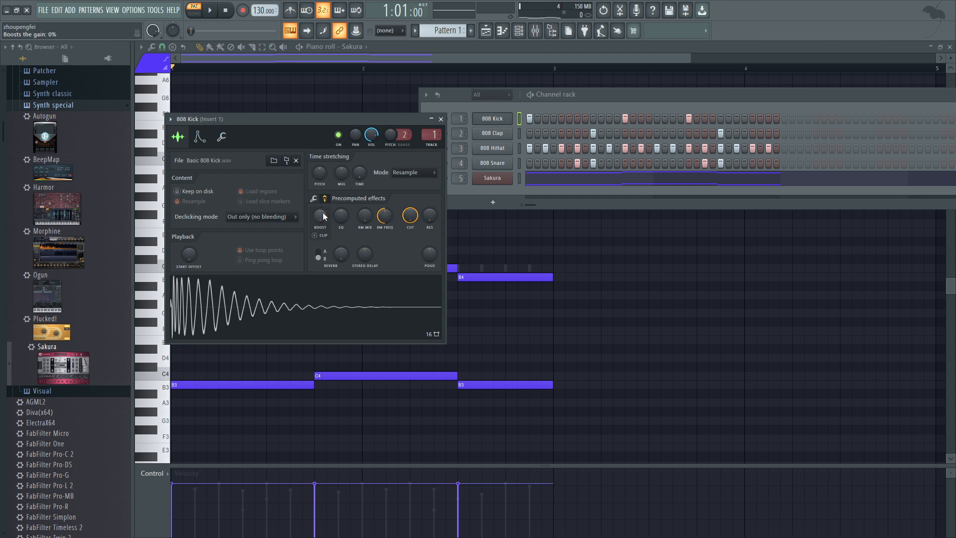
# Compare different Boost amounts on the 808 Kick during playback, leave it at about 4%, stop playback and close the sampler settings.
pyautogui.scroll(2, 324, 217)
pyautogui.press('space')
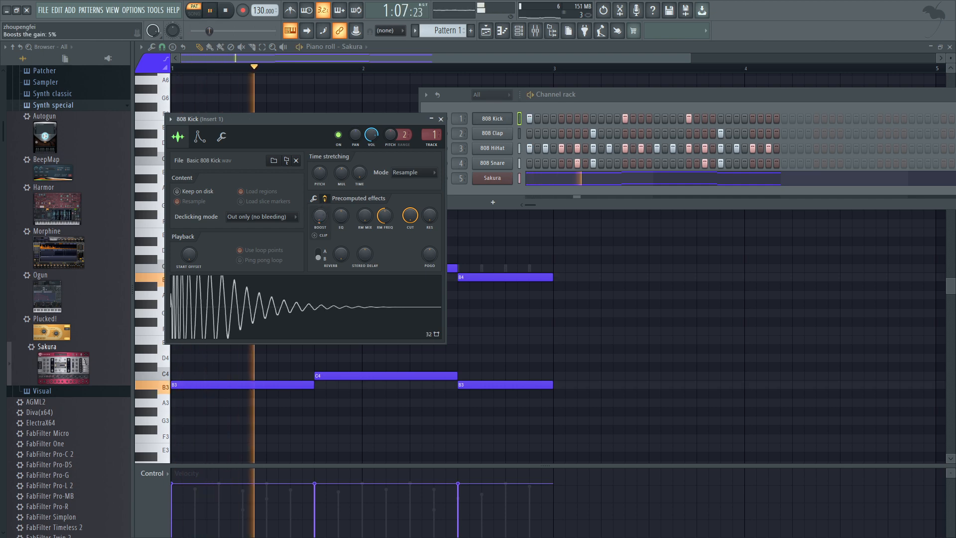
pyautogui.scroll(-2, 324, 217)
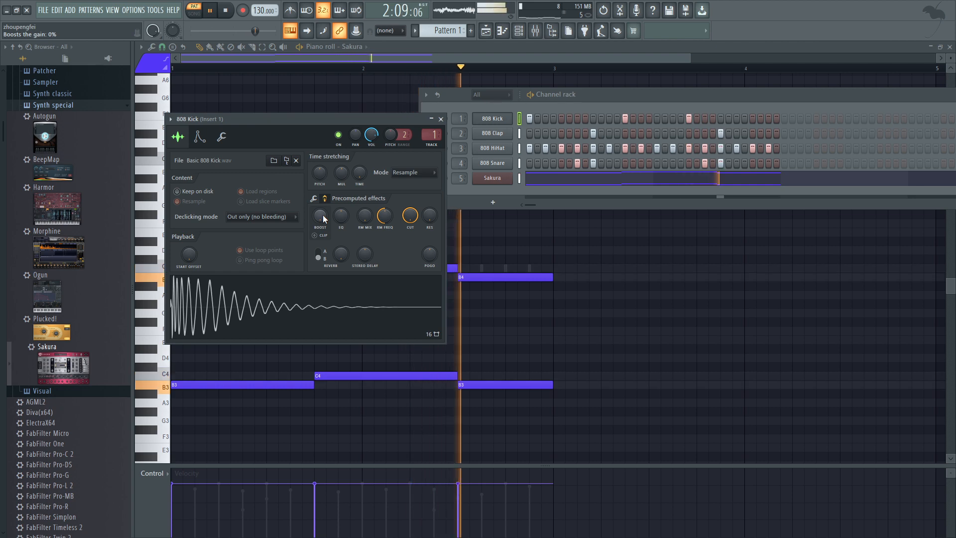
pyautogui.scroll(4, 324, 217)
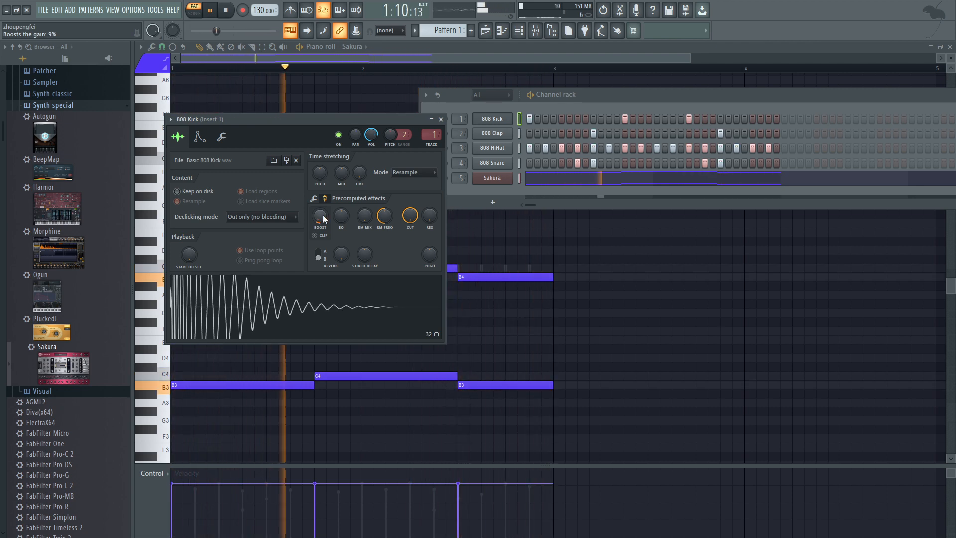
pyautogui.scroll(-4, 324, 218)
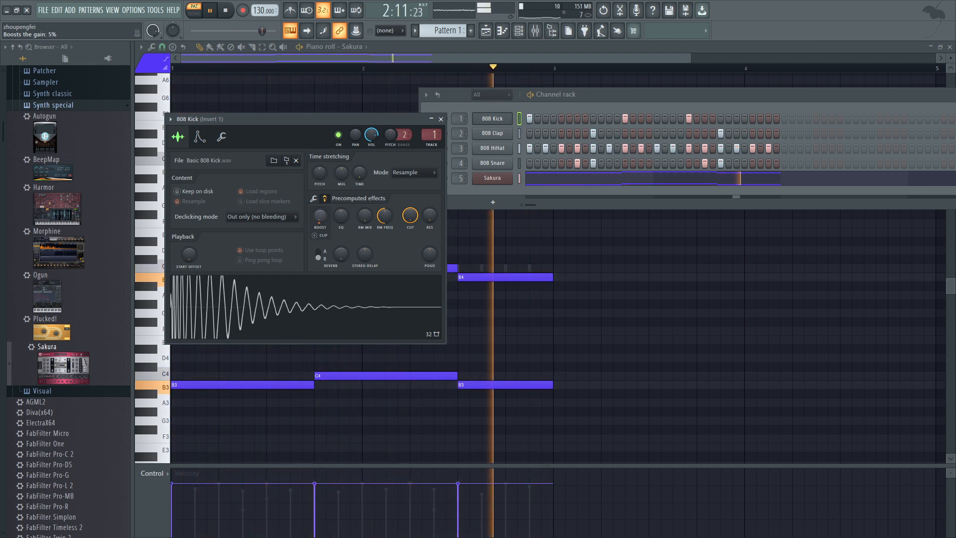
pyautogui.scroll(1, 323, 217)
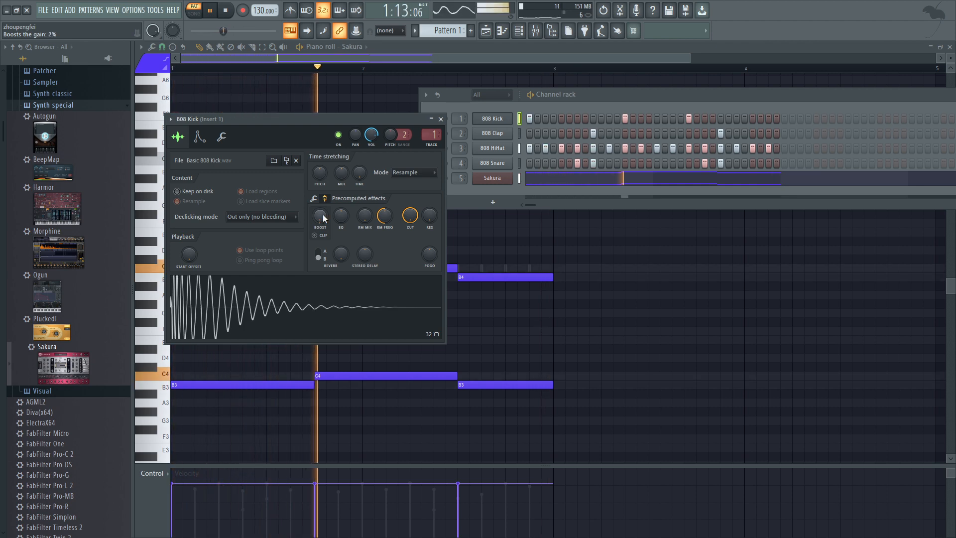
pyautogui.scroll(1, 323, 217)
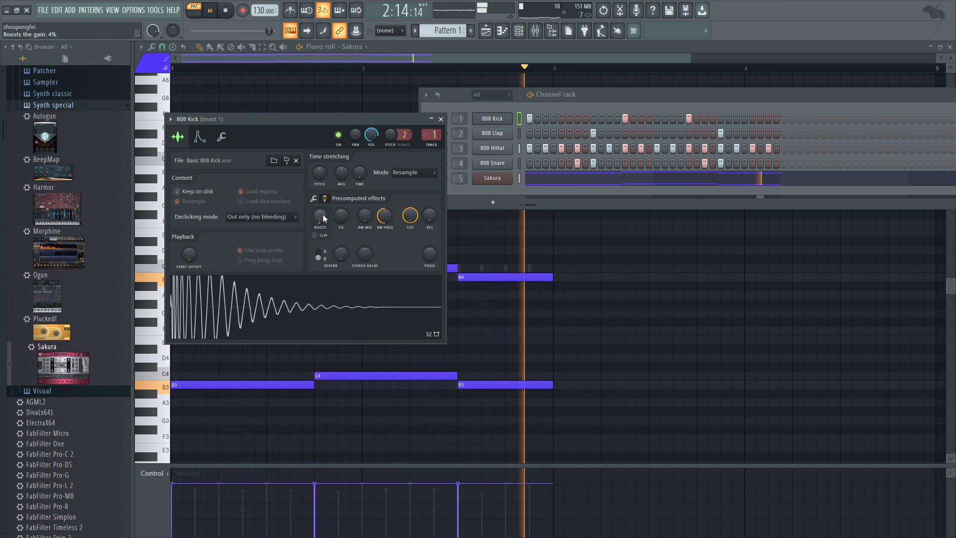
pyautogui.click(442, 120)
pyautogui.press('space')
# Add Fruity Blood Overdrive to the first effect slot of mixer Insert 1.
pyautogui.click(536, 30)
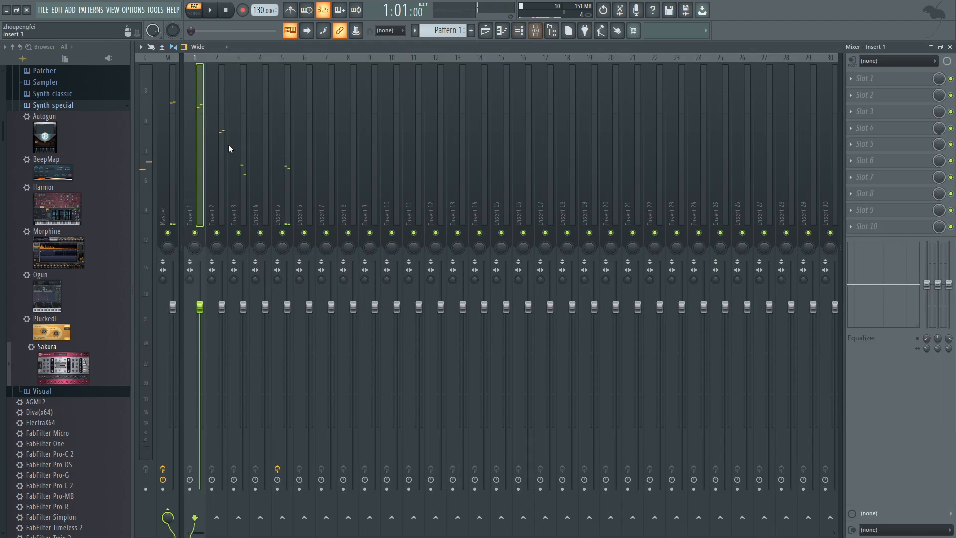
pyautogui.click(890, 83)
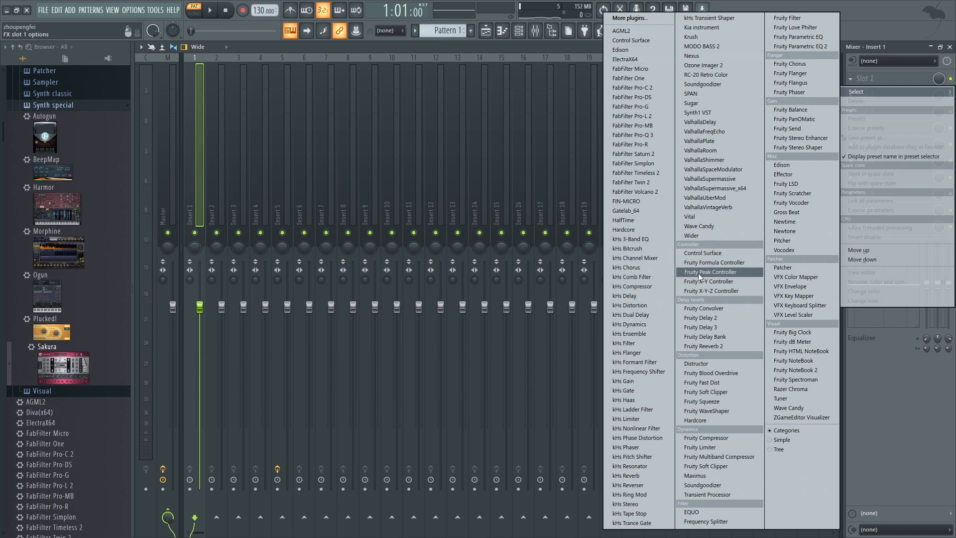
pyautogui.click(723, 371)
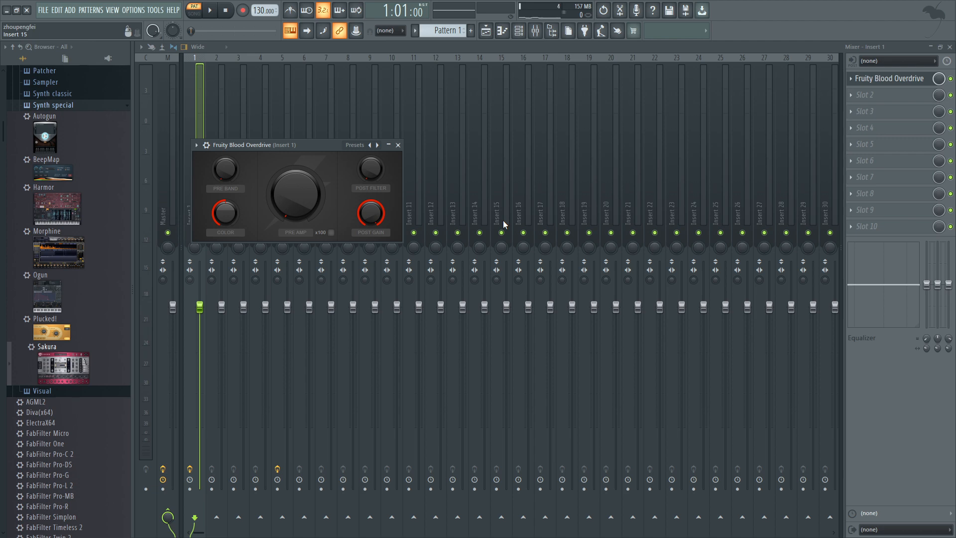
# Raise the overdrive's Pre amp to about 0.33 during playback and lower Insert 1's volume fader.
pyautogui.press('space')
pyautogui.moveTo(312, 215); pyautogui.dragTo(312, 193)
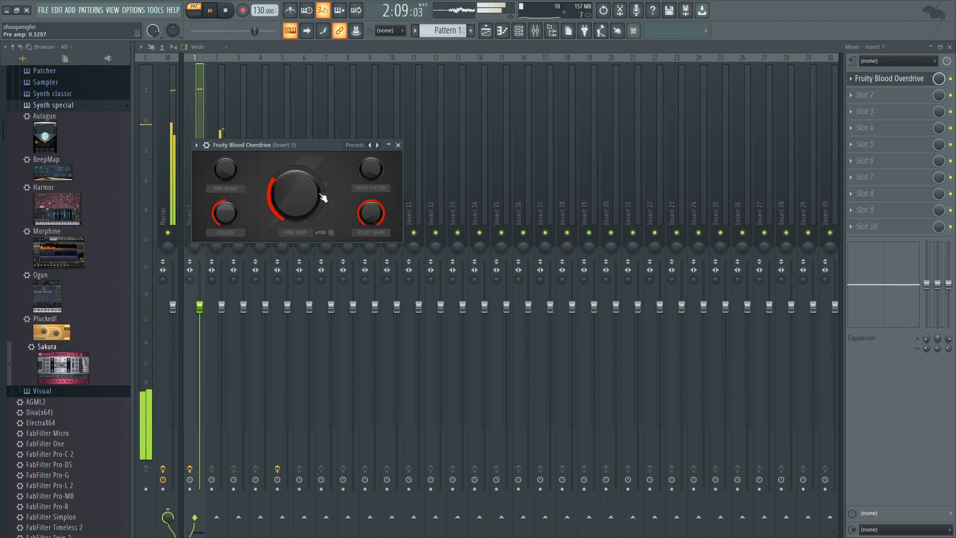
pyautogui.click(398, 145)
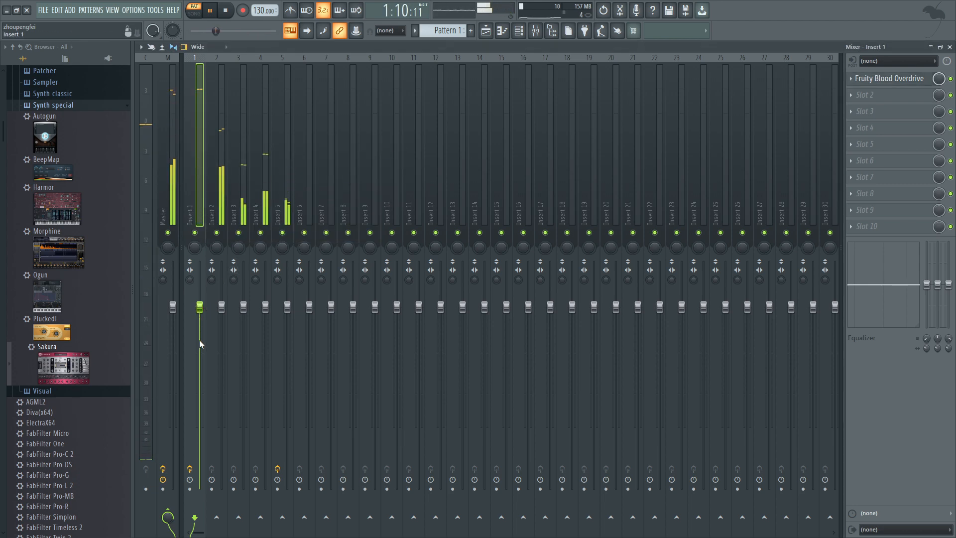
pyautogui.moveTo(200, 306); pyautogui.dragTo(200, 331)
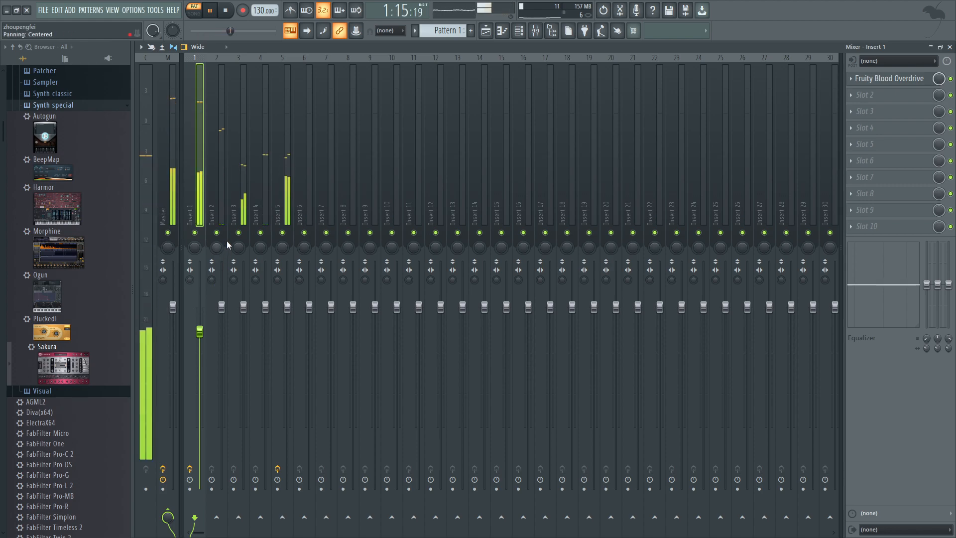
pyautogui.press('space')
# Mute Inserts 1, 3, 4 and 5, select Insert 2 and listen to it on its own.
pyautogui.press('F7')
pyautogui.press('F9')
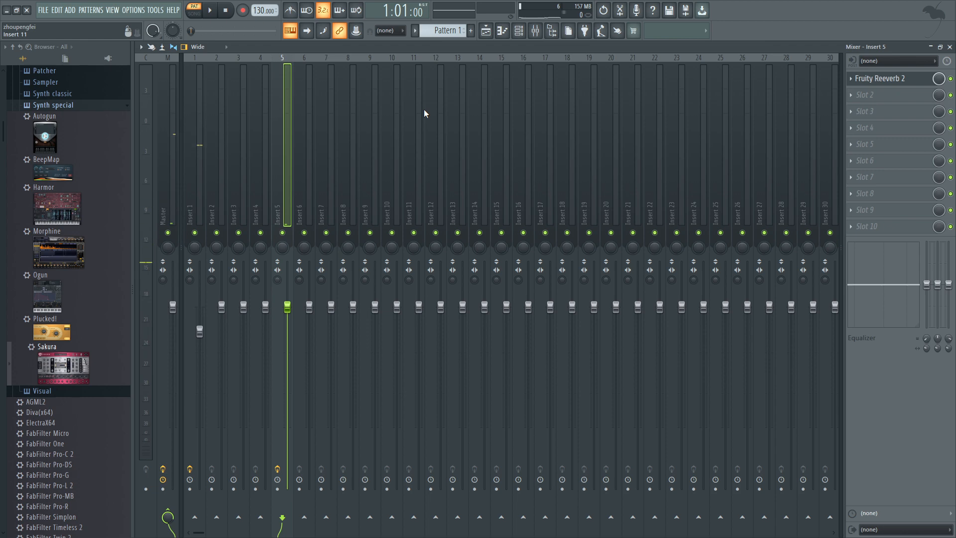
pyautogui.click(194, 233)
pyautogui.click(282, 233)
pyautogui.click(238, 233)
pyautogui.click(260, 233)
pyautogui.click(211, 209)
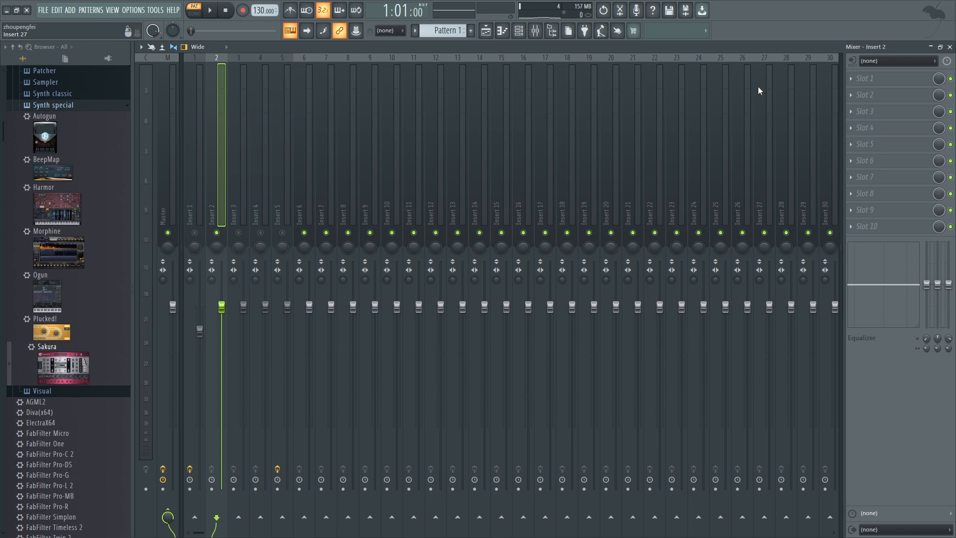
pyautogui.press('space')
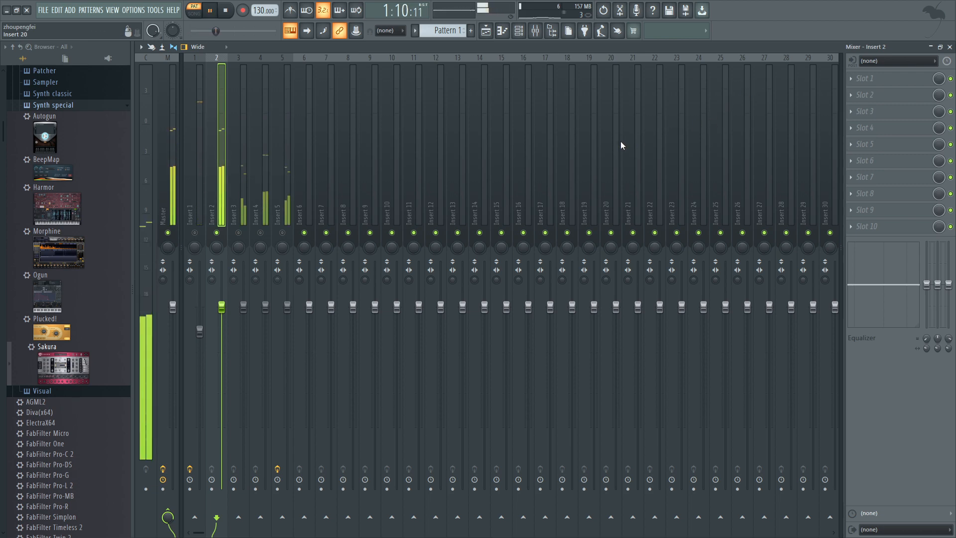
pyautogui.press('space')
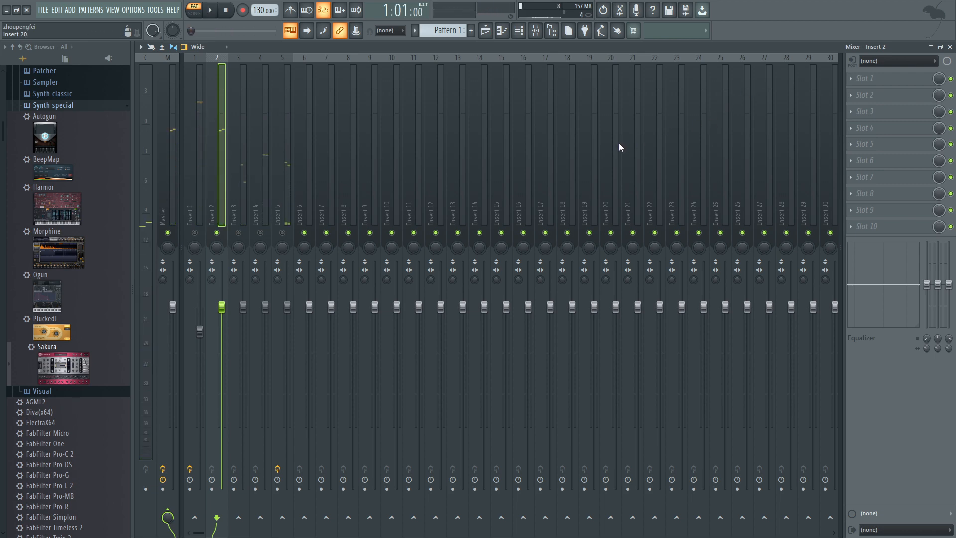
# Add Fruity Reeverb 2 to Insert 2's first slot and try its Small Studio preset while the pattern plays.
pyautogui.click(861, 78)
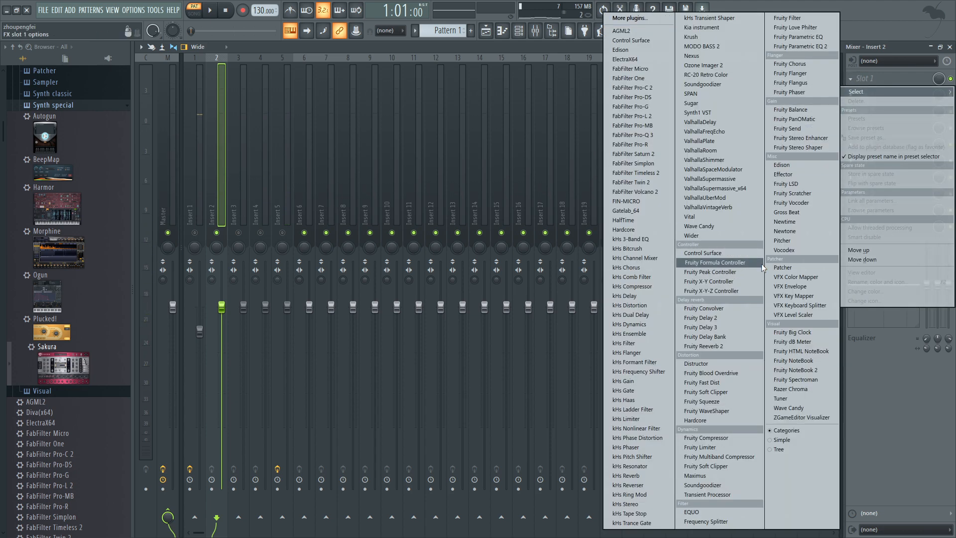
pyautogui.click(756, 347)
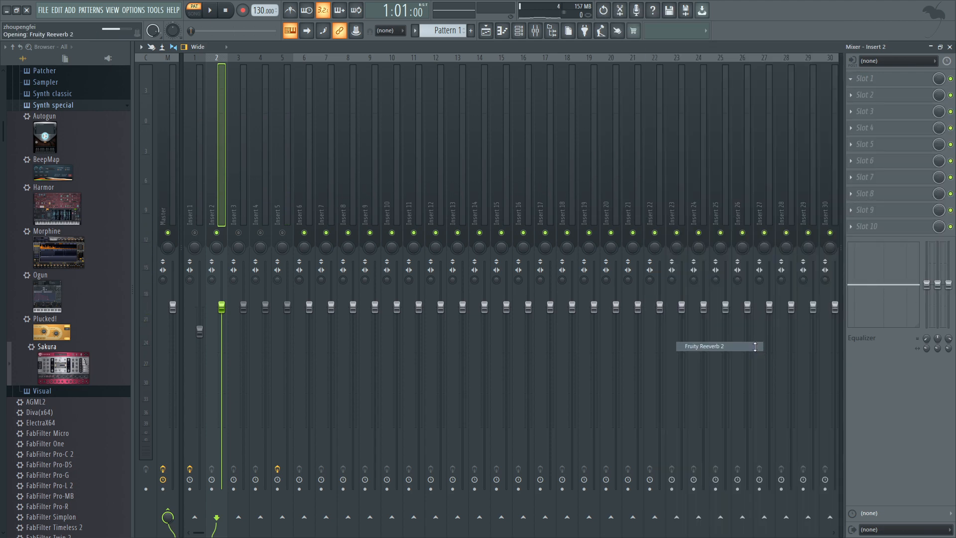
pyautogui.press('space')
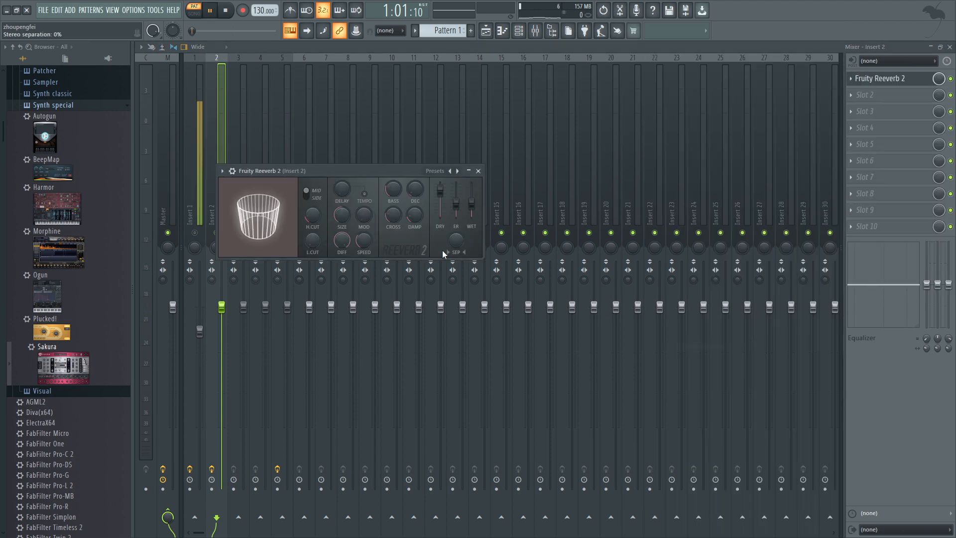
pyautogui.click(440, 171)
pyautogui.click(478, 217)
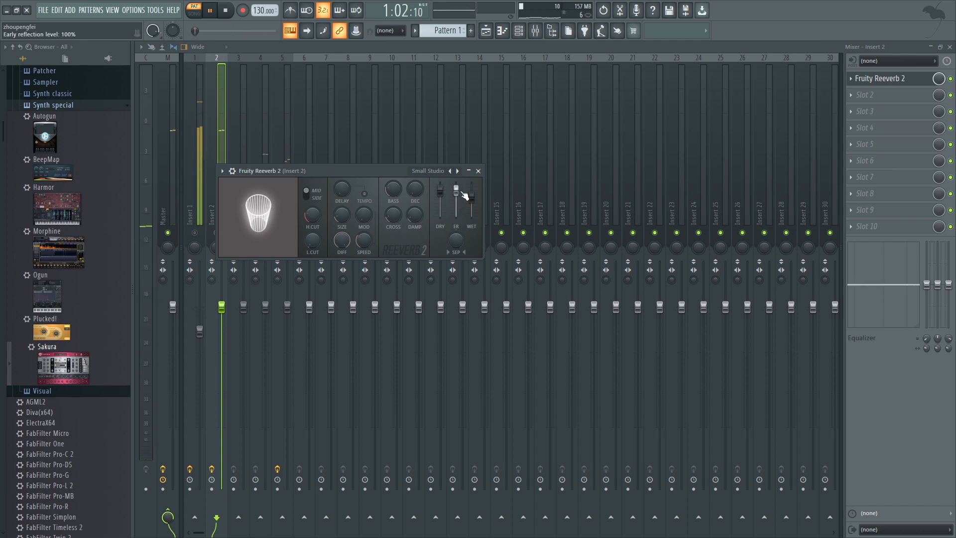
# Switch Insert 2's reverb to the Drum Room preset, listen to it, close the plugin and stop playback.
pyautogui.click(433, 172)
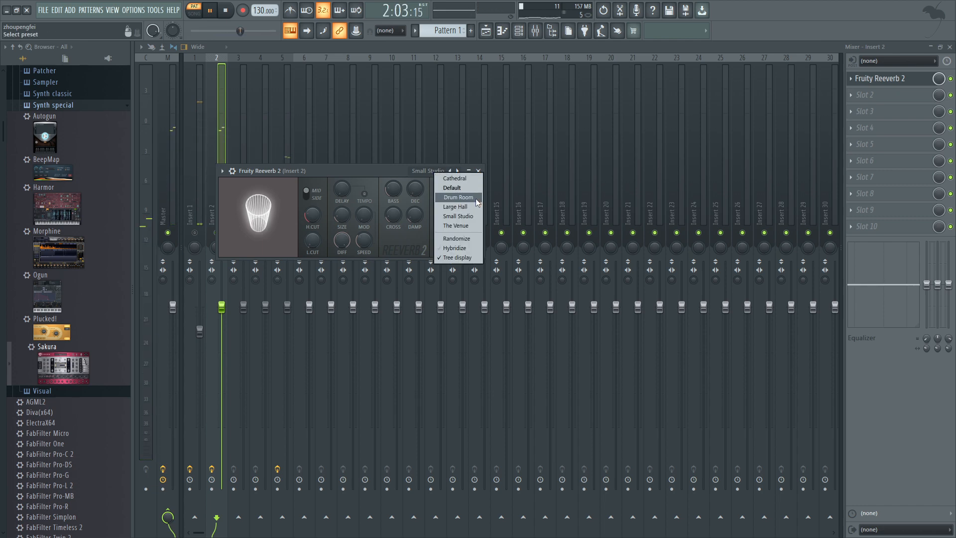
pyautogui.click(476, 199)
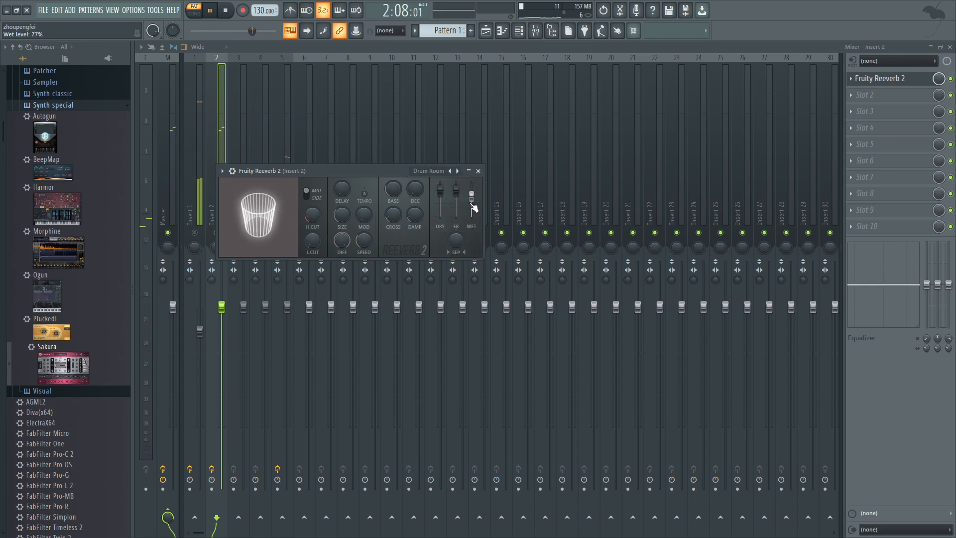
pyautogui.click(478, 171)
pyautogui.press('space')
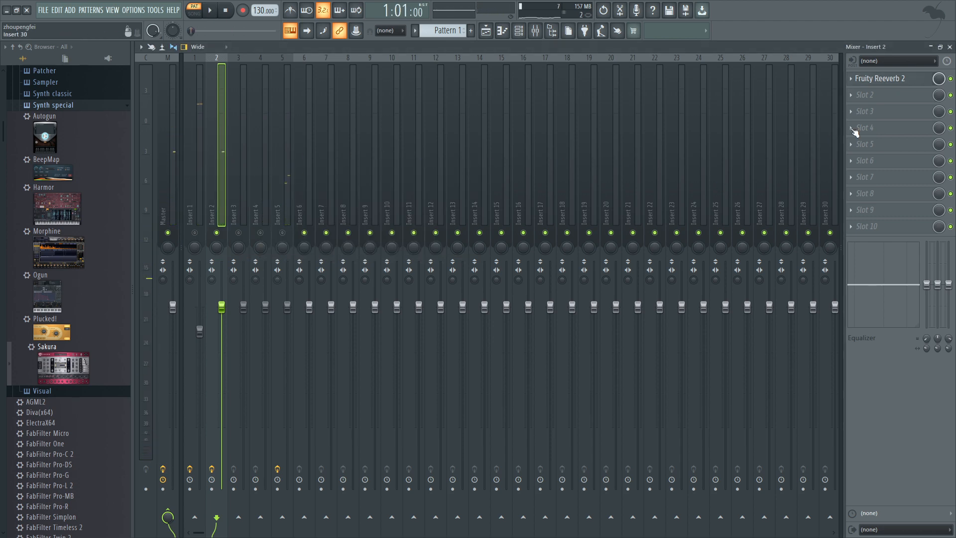
# Add Fruity Delay 3 to Insert 2's second slot, load its Ping pong preset and play the pattern to check the sound.
pyautogui.click(881, 95)
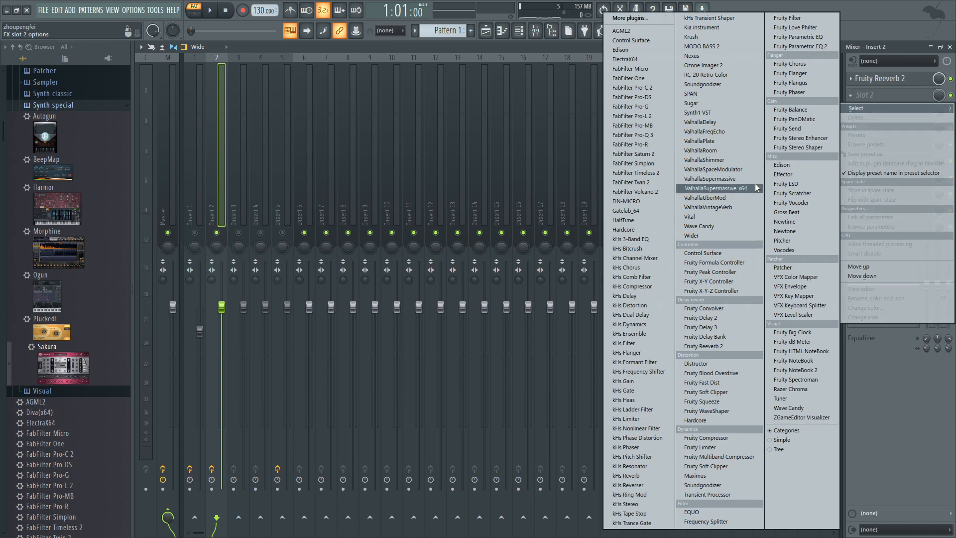
pyautogui.click(728, 330)
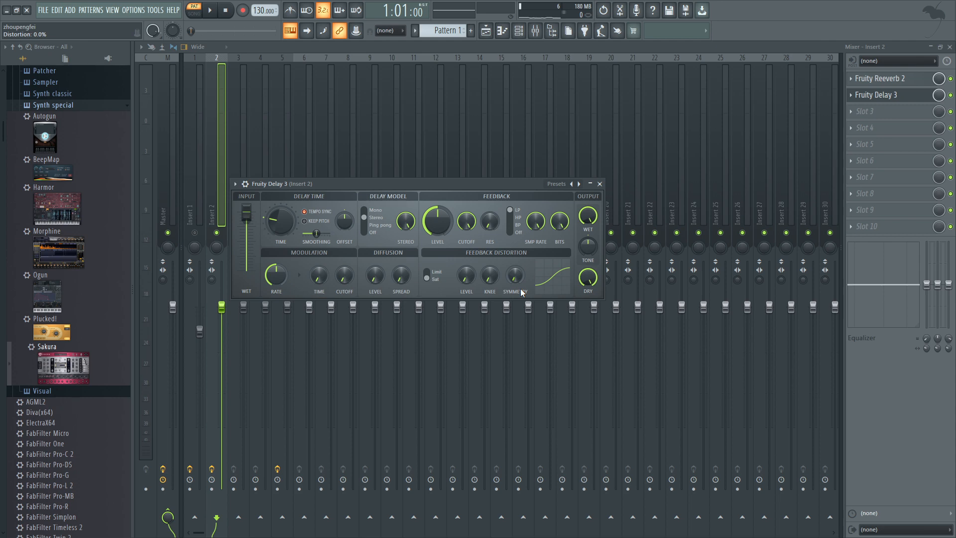
pyautogui.click(563, 184)
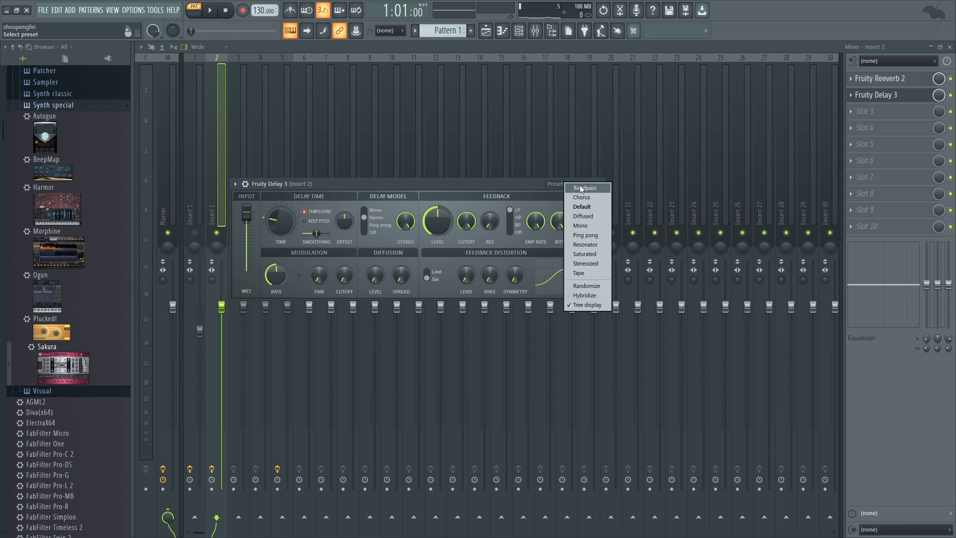
pyautogui.click(597, 237)
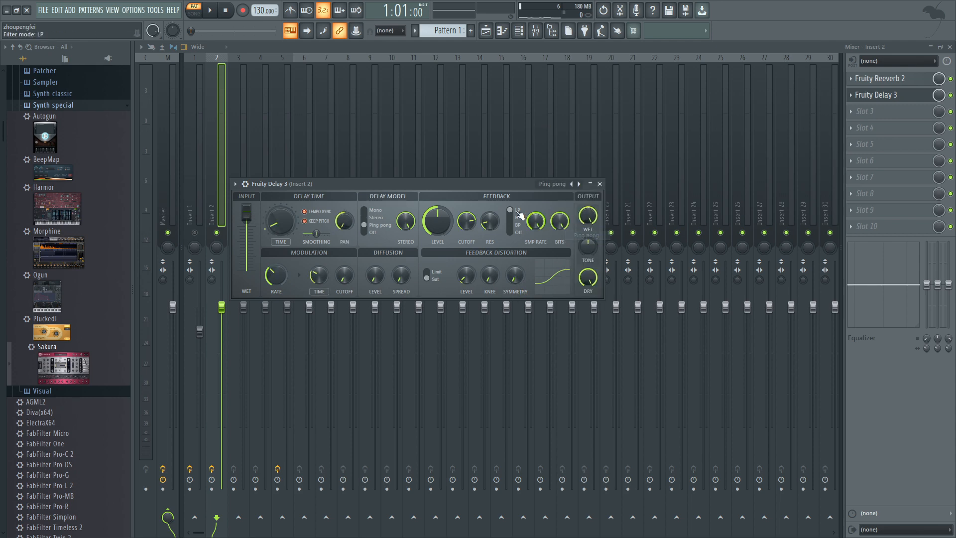
pyautogui.press('space')
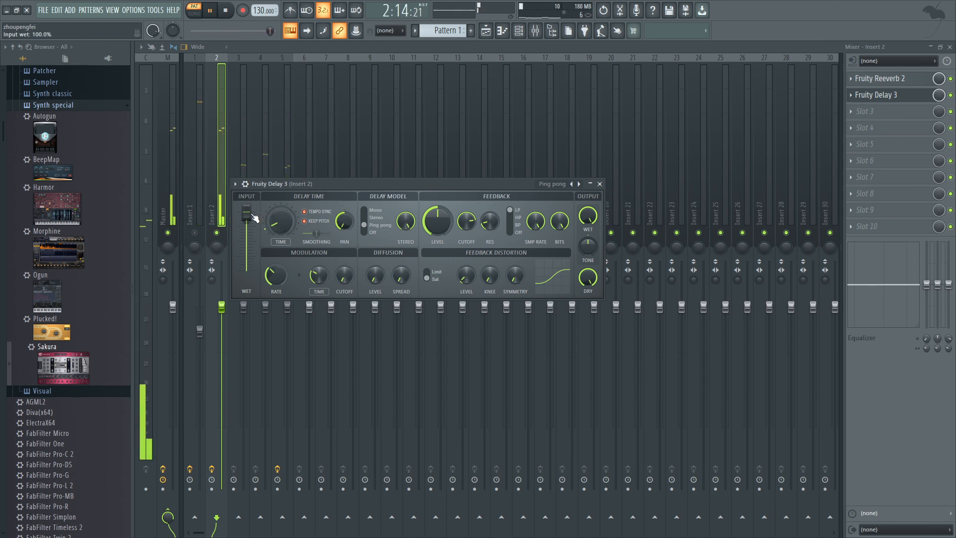
pyautogui.press('space')
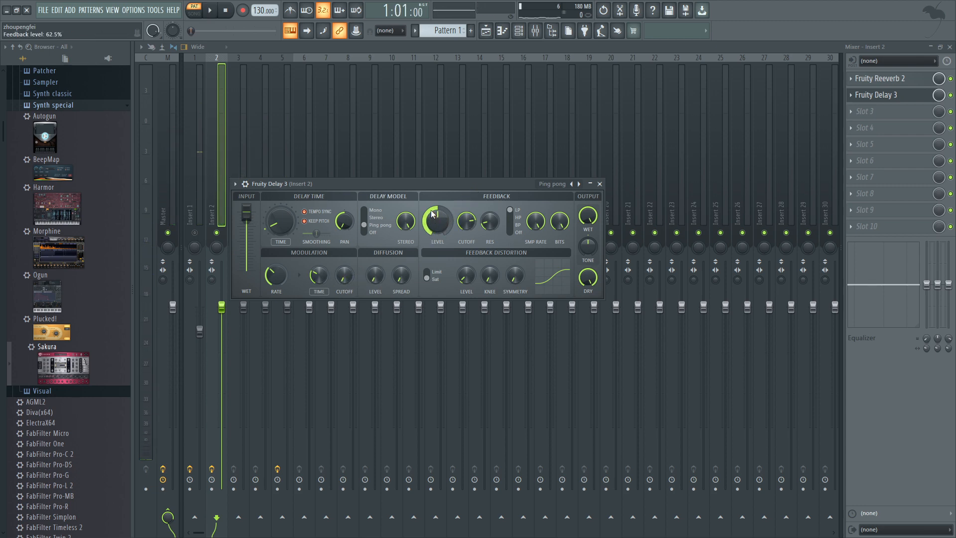
# Lower the delay's Feedback level below 14.5% and adjust its Stereo spread to about 82.5% while the pattern plays.
pyautogui.moveTo(437, 221); pyautogui.dragTo(437, 259)
pyautogui.press('space')
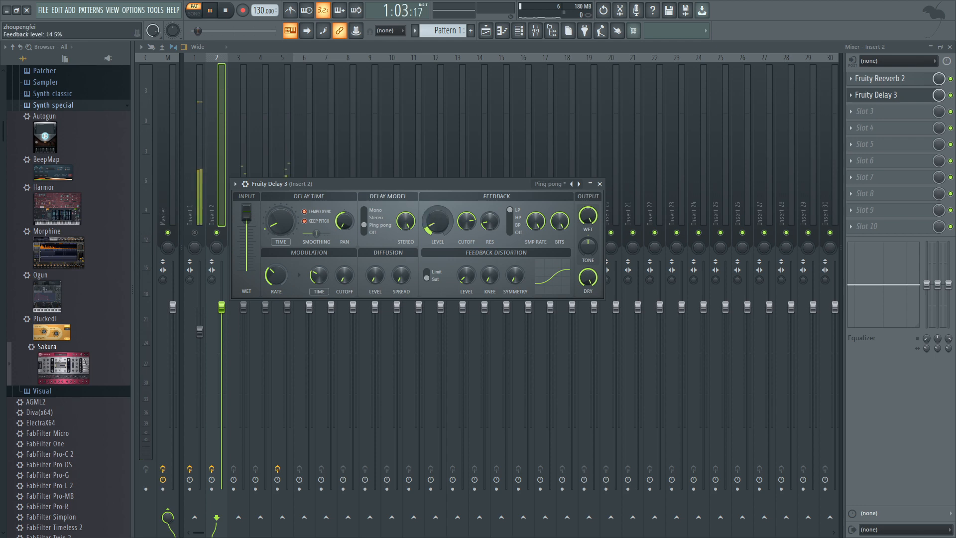
pyautogui.moveTo(431, 210); pyautogui.dragTo(405, 206)
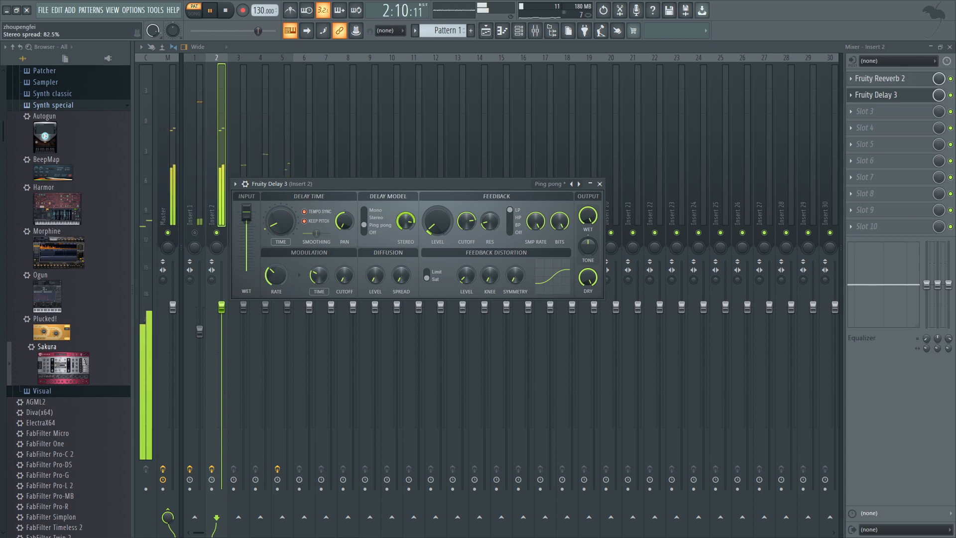
pyautogui.press('space')
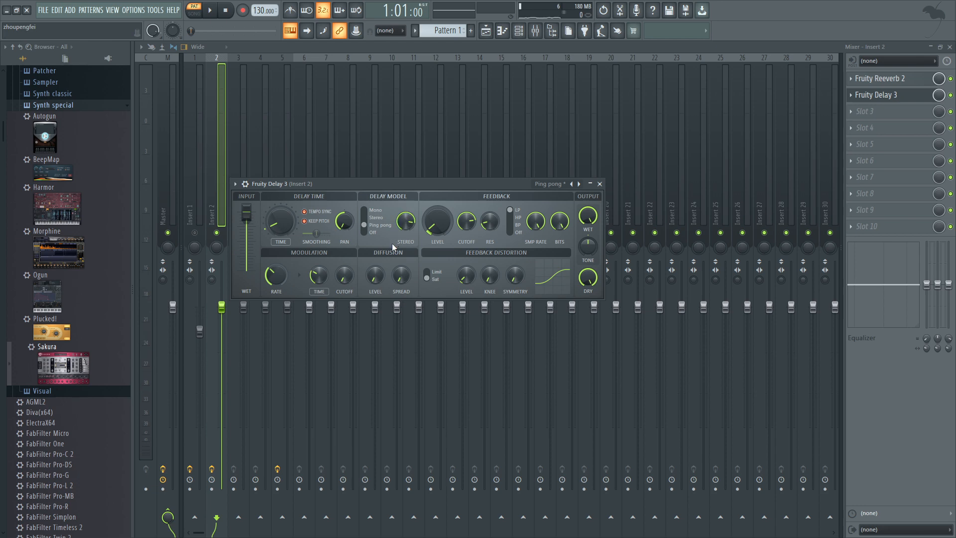
# Audition the delay time Pan centred at 0% and turned back below centre while the pattern plays.
pyautogui.press('space')
pyautogui.moveTo(344, 221); pyautogui.dragTo(345, 199)
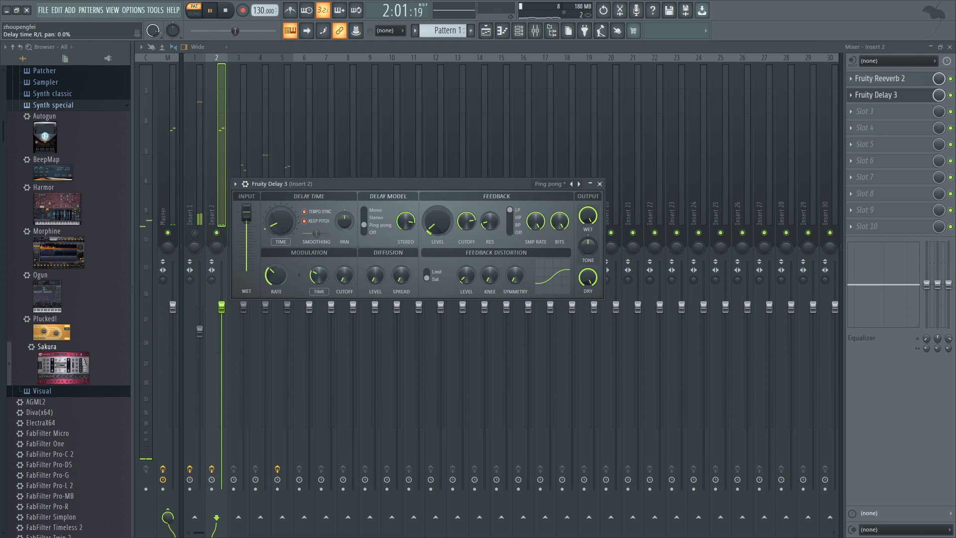
pyautogui.press('space')
pyautogui.press('space')
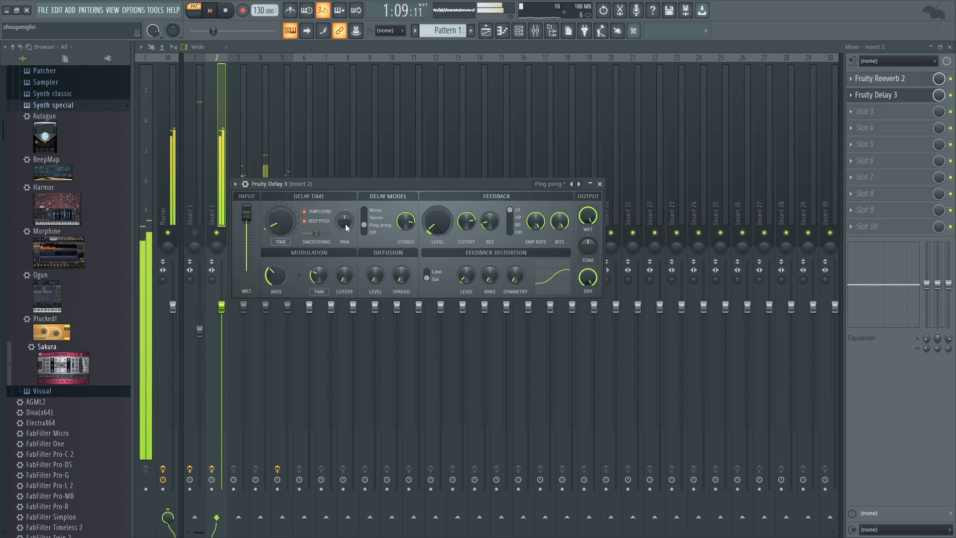
pyautogui.scroll(-6, 345, 221)
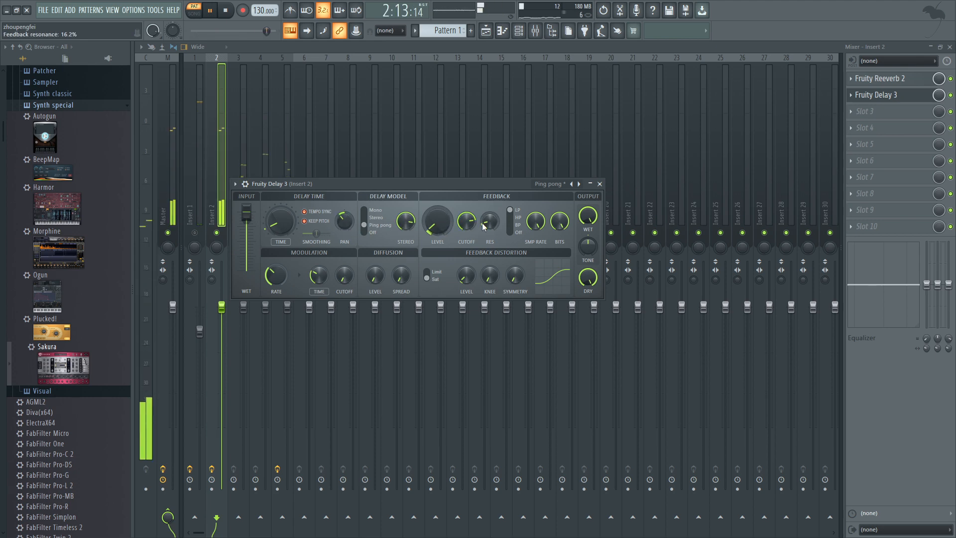
# Raise the delay's Feedback level while the pattern plays, and stop playback.
pyautogui.scroll(6, 440, 228)
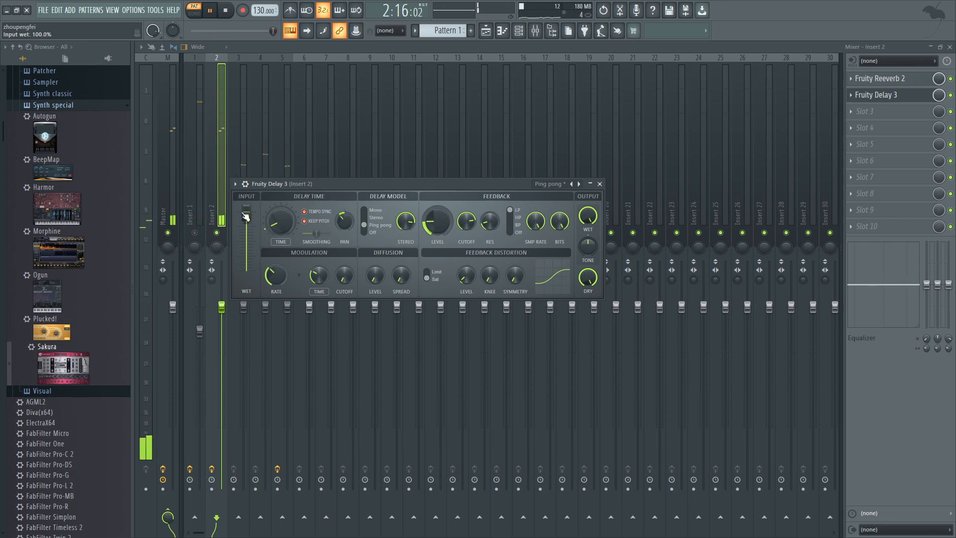
pyautogui.press('space')
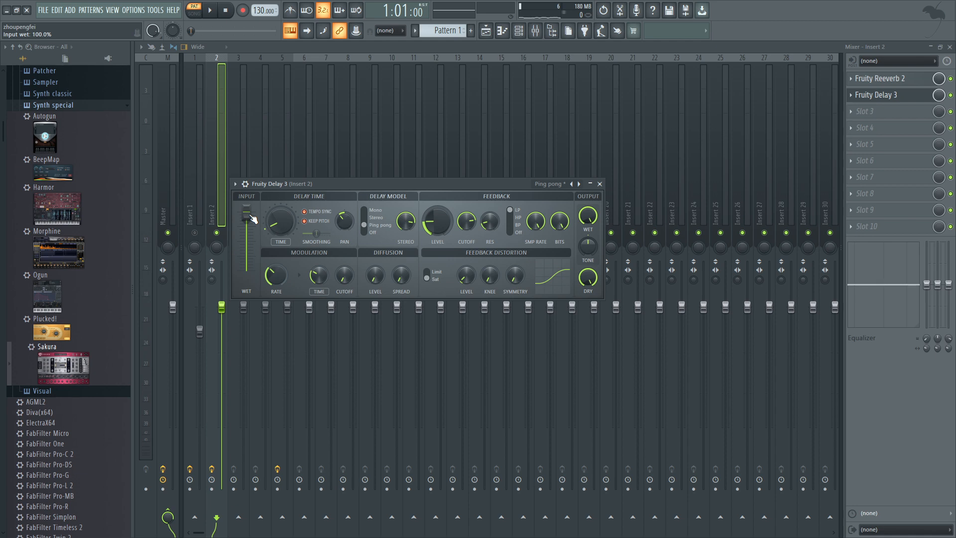
# Replay the pattern while lowering the delay's Input wet fully and raising it to about 12.2%, then close the plugin and stop playback.
pyautogui.press('space')
pyautogui.moveTo(246, 215); pyautogui.dragTo(247, 254)
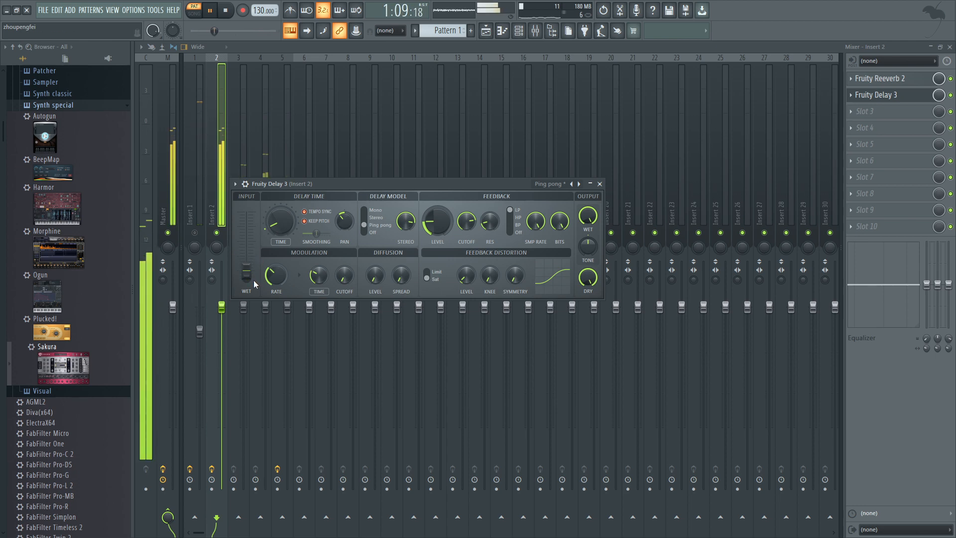
pyautogui.moveTo(252, 279)
pyautogui.mouseDown()
pyautogui.moveTo(252, 293)
pyautogui.moveTo(248, 272)
pyautogui.mouseUp()
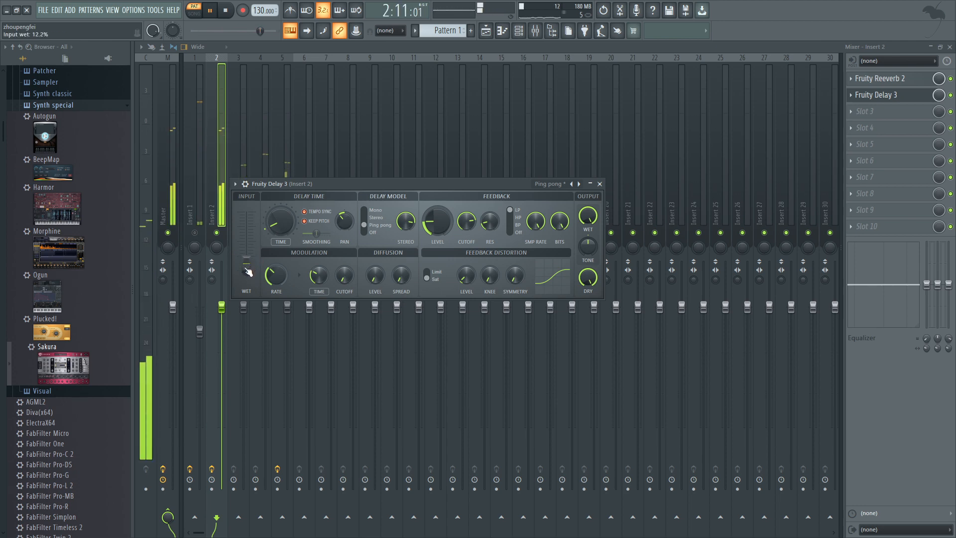
pyautogui.click(601, 185)
pyautogui.press('space')
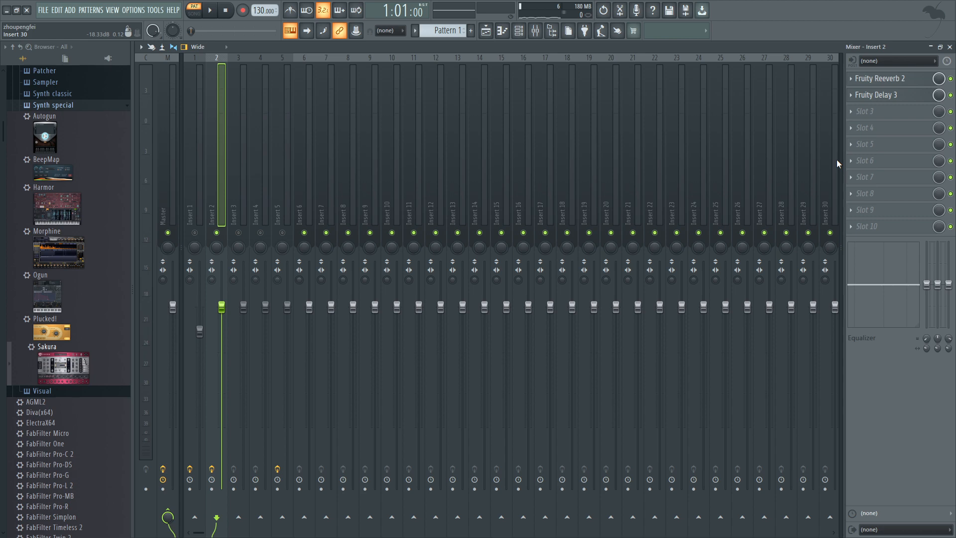
# Copy Insert 2's Fruity Reeverb 2 with its settings to Insert 4's first slot and open the effect choices for the second slot.
pyautogui.click(265, 204)
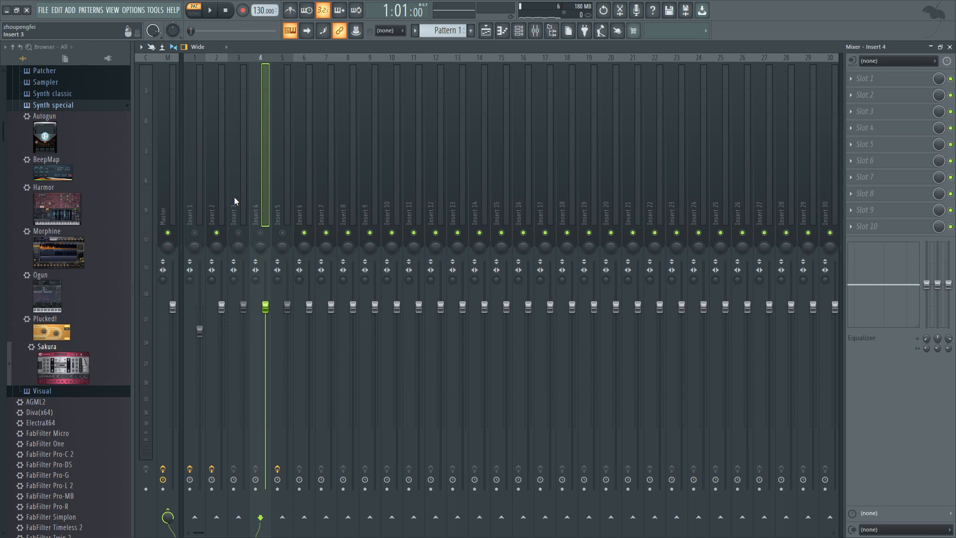
pyautogui.click(219, 205)
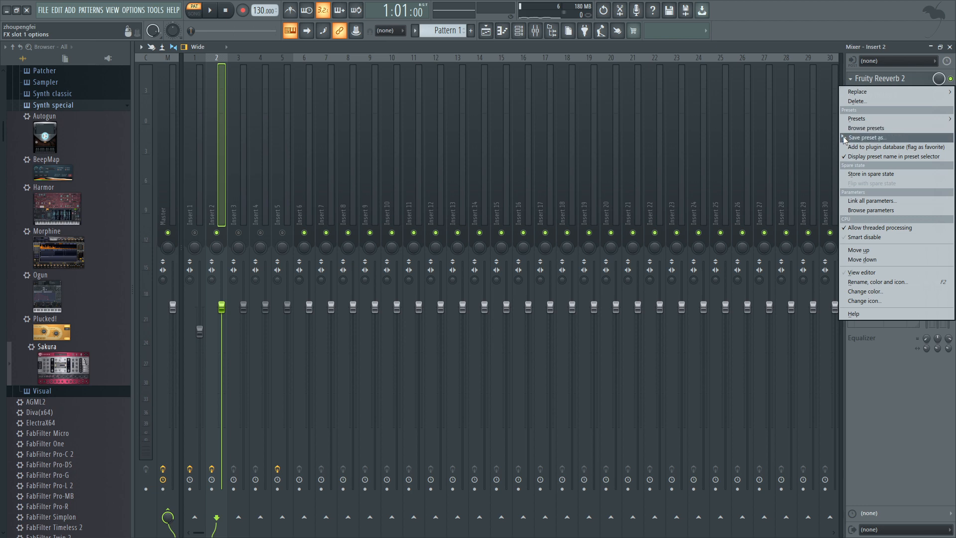
pyautogui.moveTo(845, 138); pyautogui.dragTo(260, 188)
pyautogui.click(880, 95)
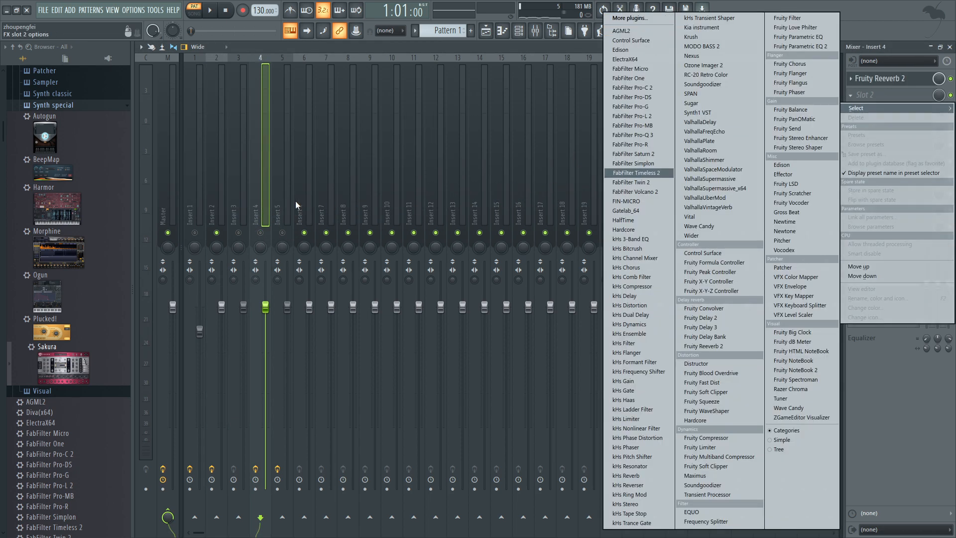
# Copy the Fruity Delay 3 effect with its settings from Insert 2 to the second effect slot of Insert 4.
pyautogui.click(250, 202)
pyautogui.click(238, 199)
pyautogui.click(219, 196)
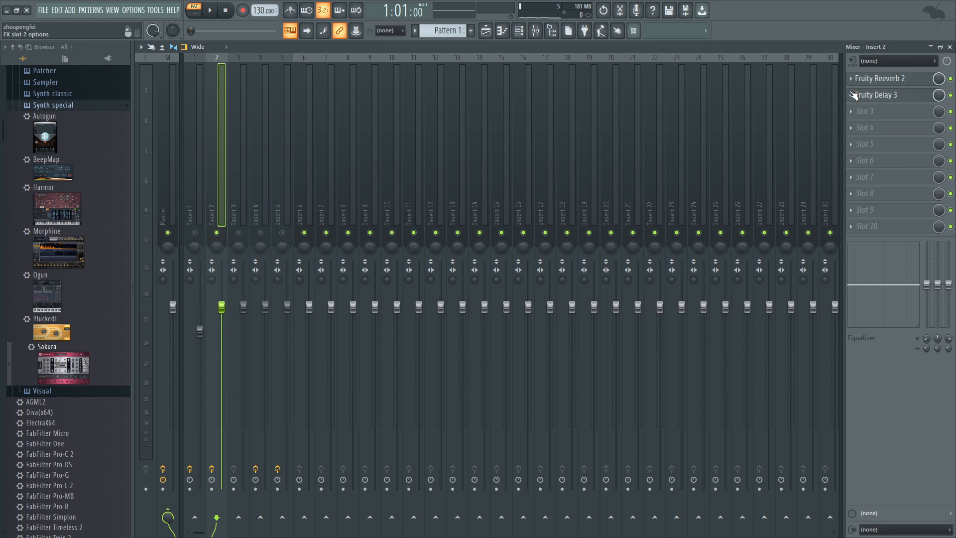
pyautogui.click(855, 95)
pyautogui.moveTo(857, 152); pyautogui.dragTo(260, 187)
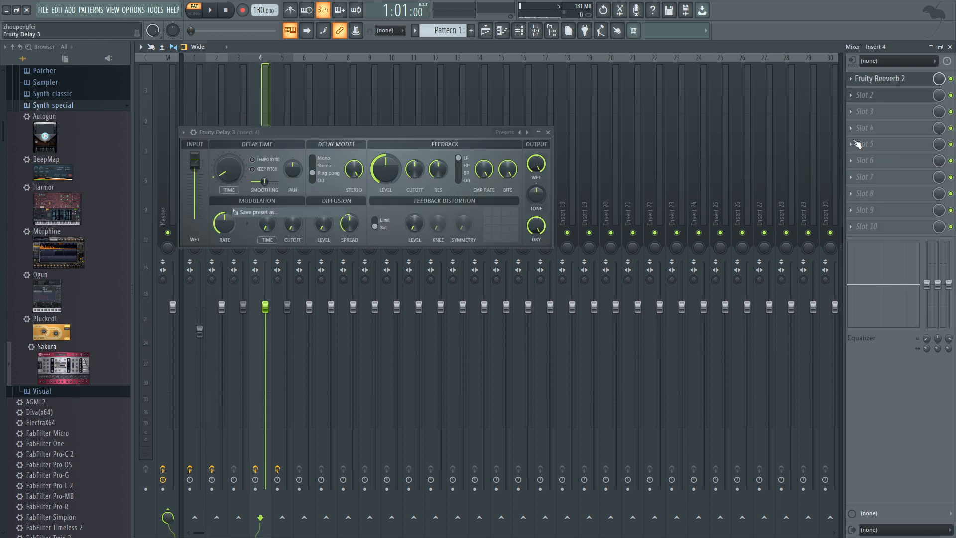
pyautogui.click(549, 133)
# Unmute Insert 4 and play Pattern 1 to hear it together with Insert 2.
pyautogui.click(261, 234)
pyautogui.press('space')
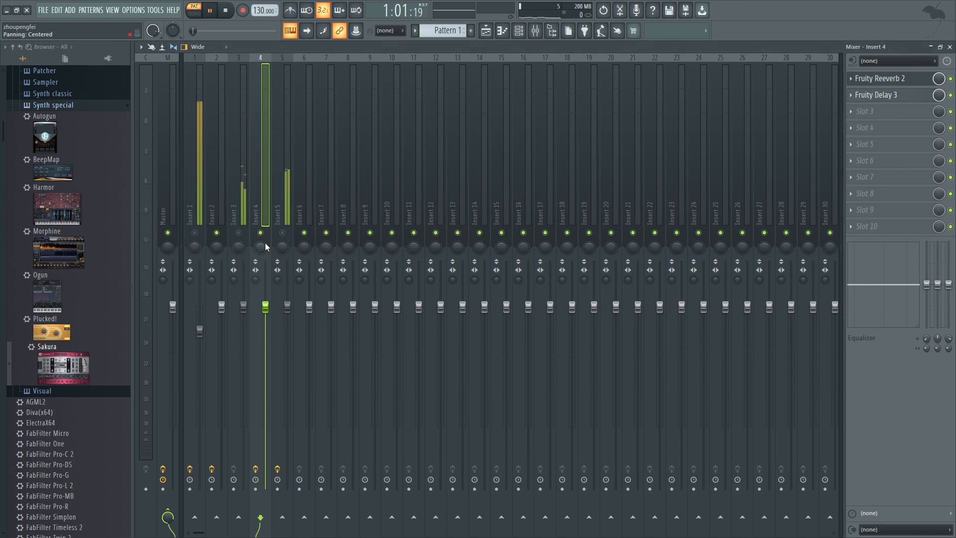
pyautogui.press('space')
pyautogui.press('space')
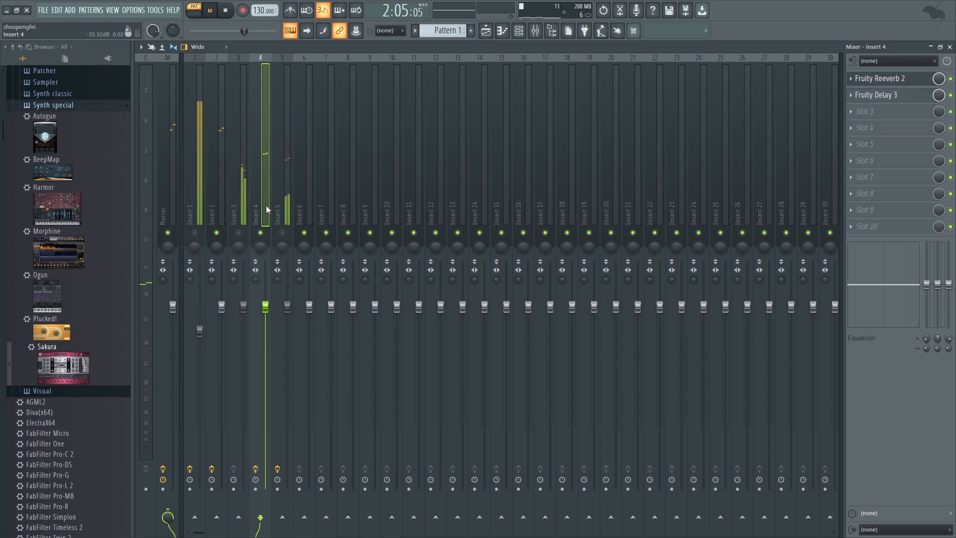
# Bypass Fruity Delay 3 on Insert 4 during playback and delete it from the slot.
pyautogui.click(950, 94)
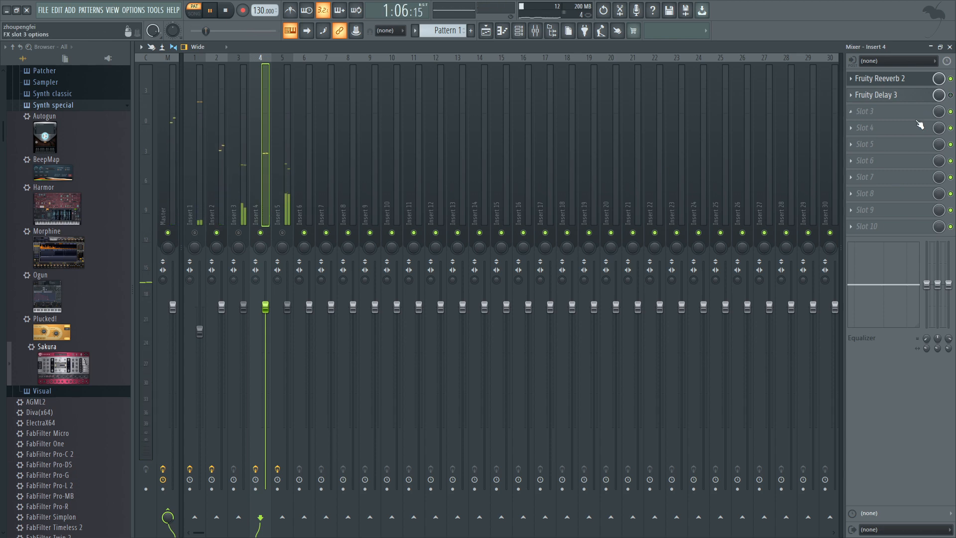
pyautogui.click(852, 95)
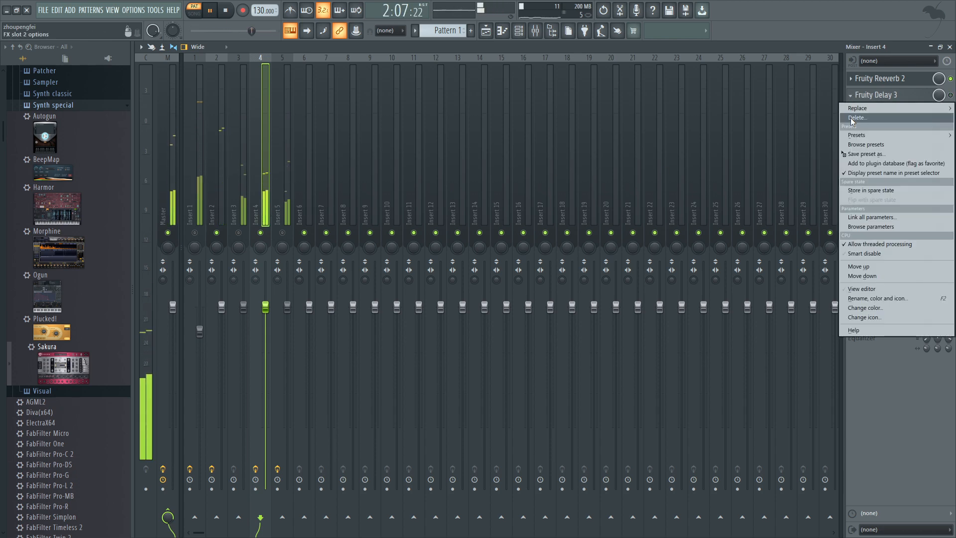
pyautogui.click(852, 121)
pyautogui.click(525, 305)
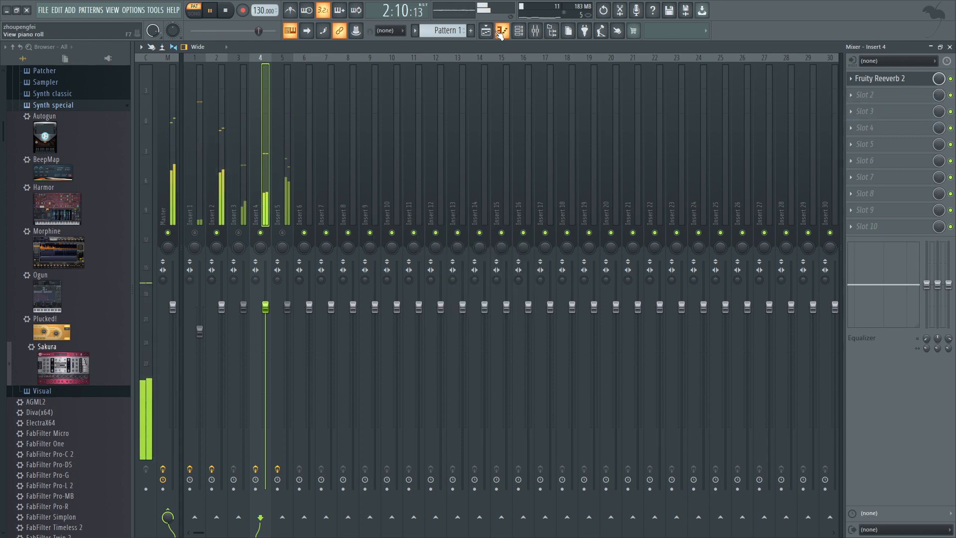
# Lower the 808 Snare velocities in the graph editor: steps 7 and 23 to about 15%, steps 9 and 25 slightly, and stop playback.
pyautogui.click(518, 31)
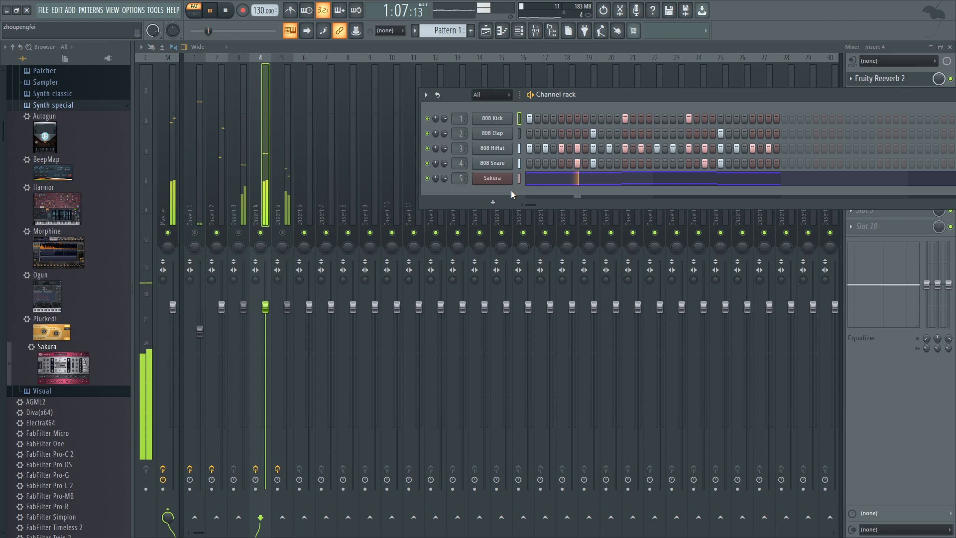
pyautogui.rightClick(510, 162)
pyautogui.click(531, 173)
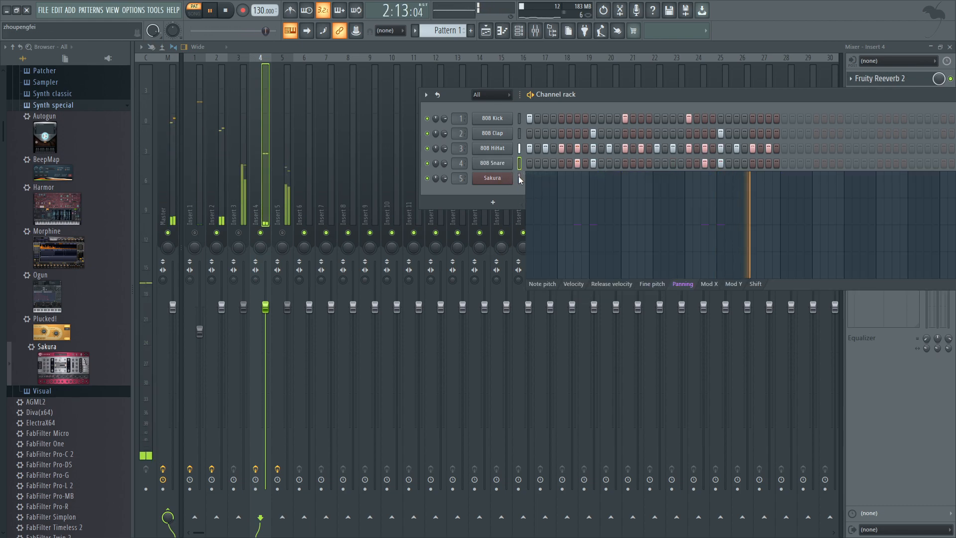
pyautogui.click(573, 284)
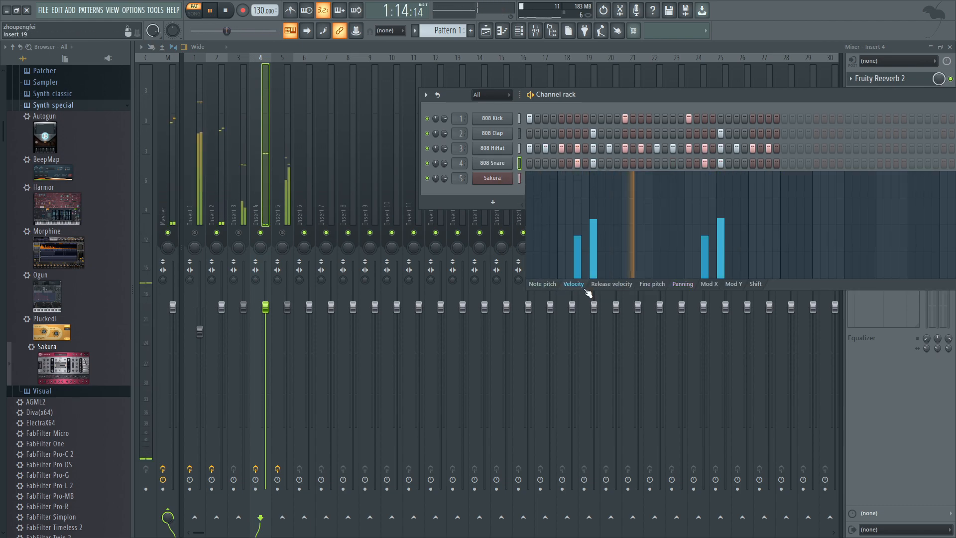
pyautogui.moveTo(704, 254); pyautogui.dragTo(705, 262)
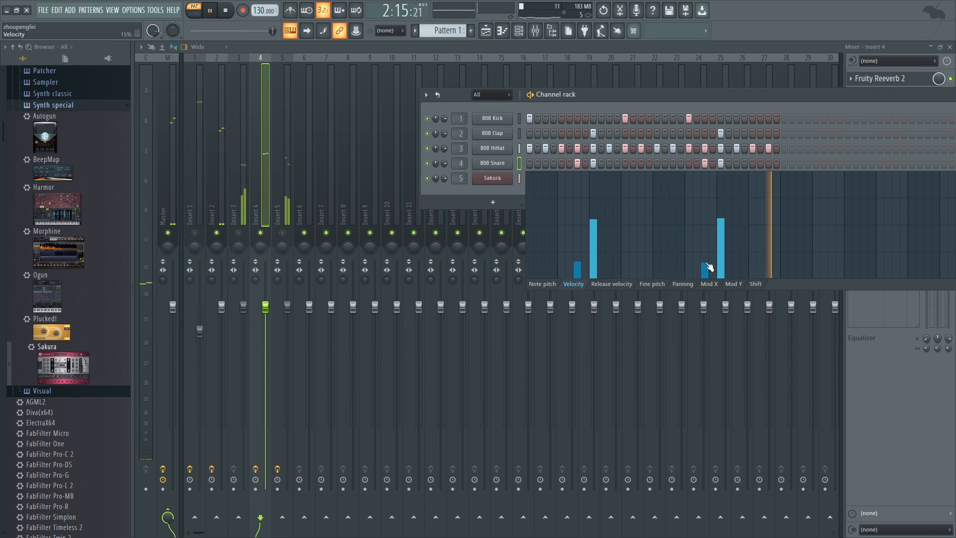
pyautogui.click(592, 233)
pyautogui.click(720, 231)
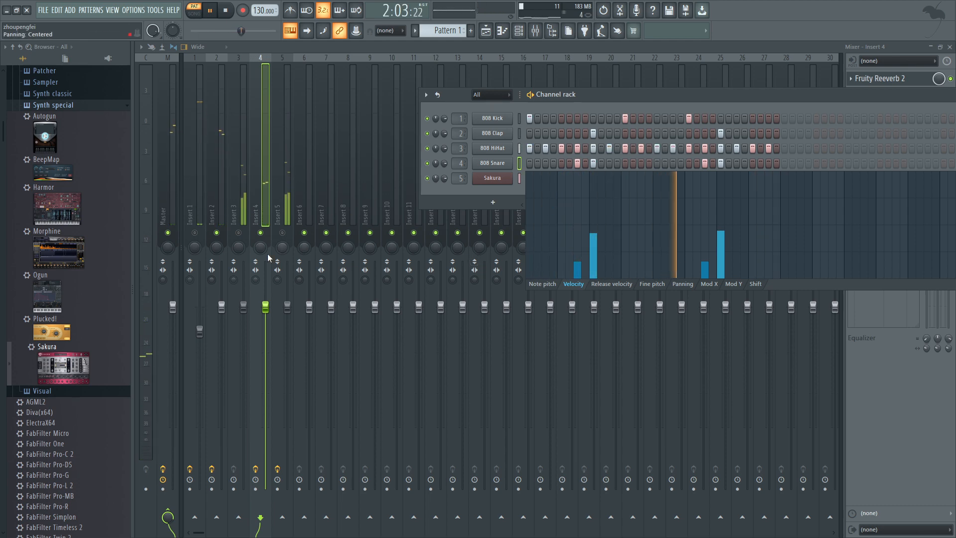
pyautogui.press('space')
# Unmute Insert 3 with Inserts 1, 2, 4 and 5 muted, and copy Fruity Reeverb 2 from Insert 2 onto it.
pyautogui.click(244, 212)
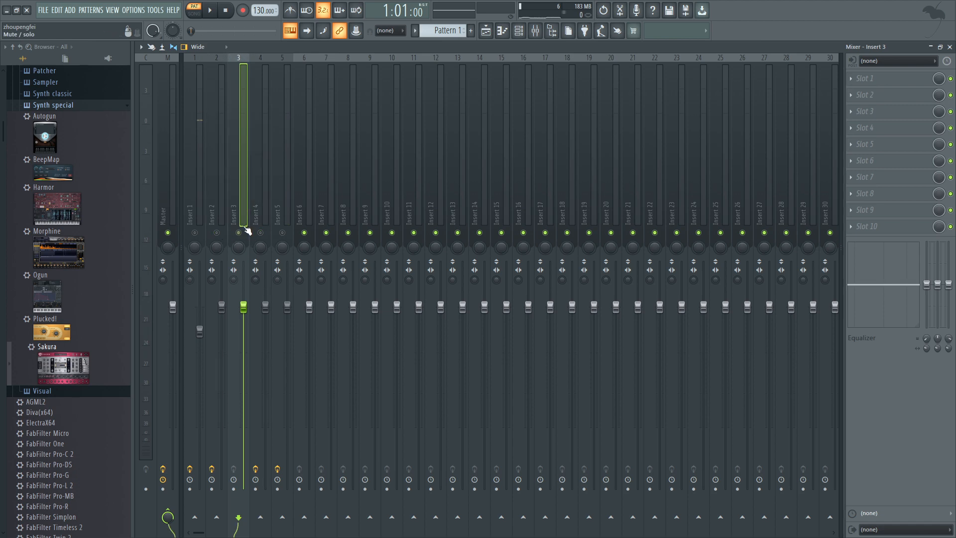
pyautogui.click(217, 192)
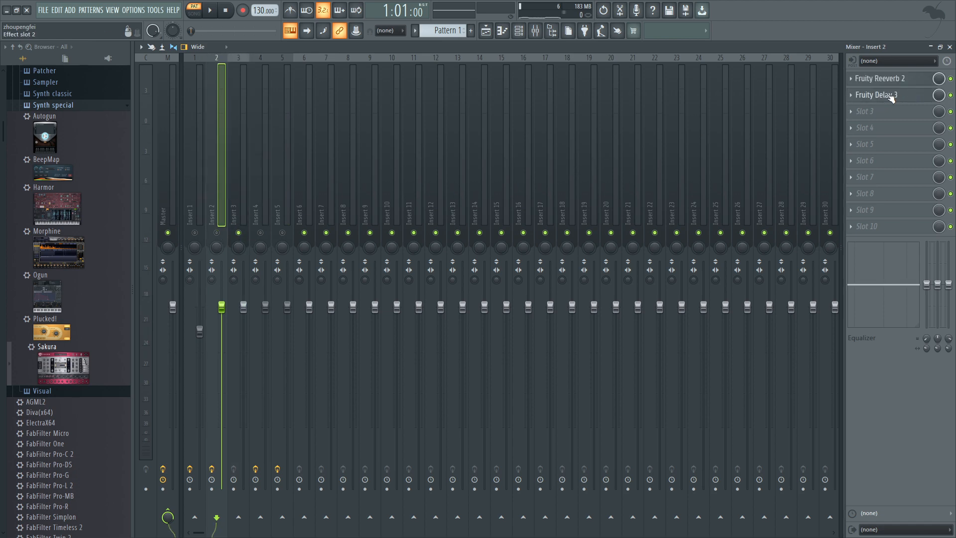
pyautogui.rightClick(861, 94)
pyautogui.moveTo(859, 138); pyautogui.dragTo(241, 206)
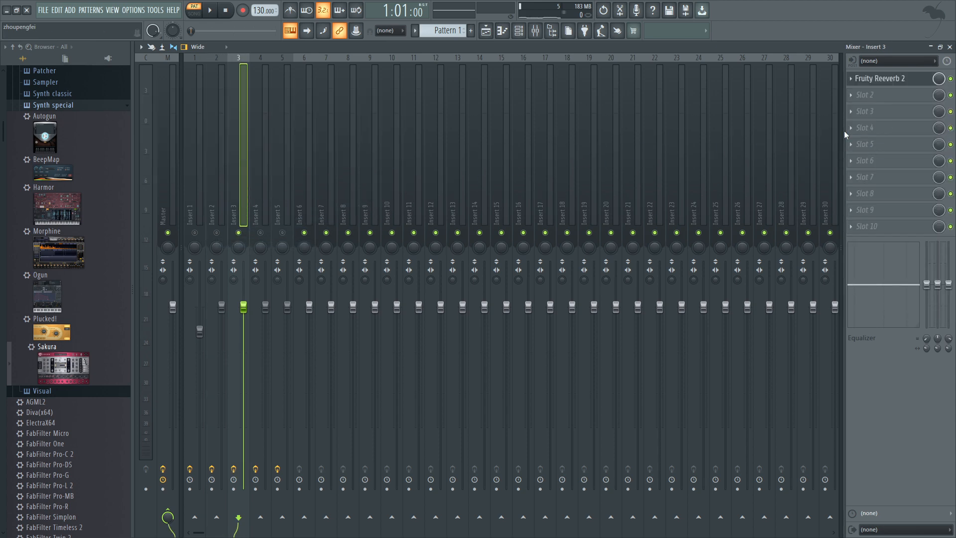
pyautogui.press('space')
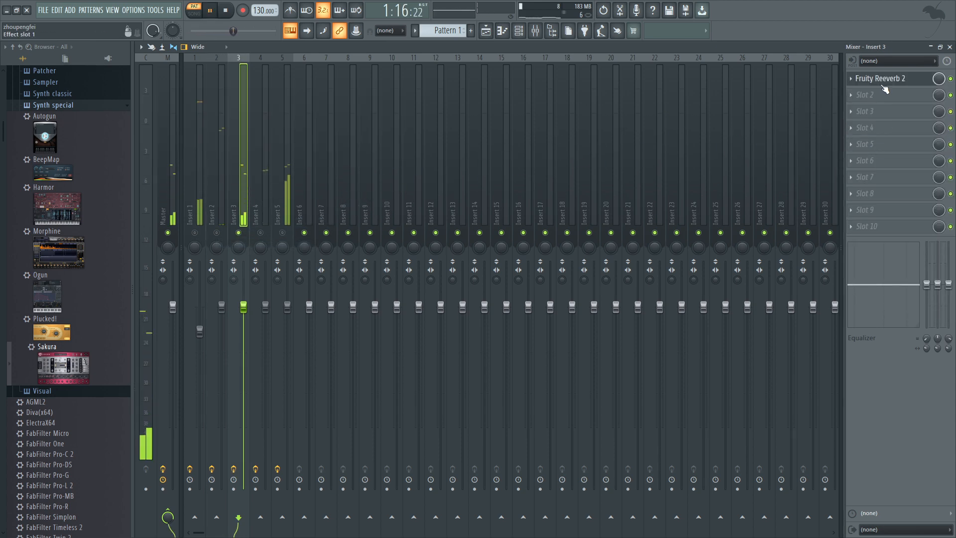
# Try extra 808 HiHat hits on steps 6, 8 and 10 in the Channel rack while playing the pattern.
pyautogui.click(518, 31)
pyautogui.press('space')
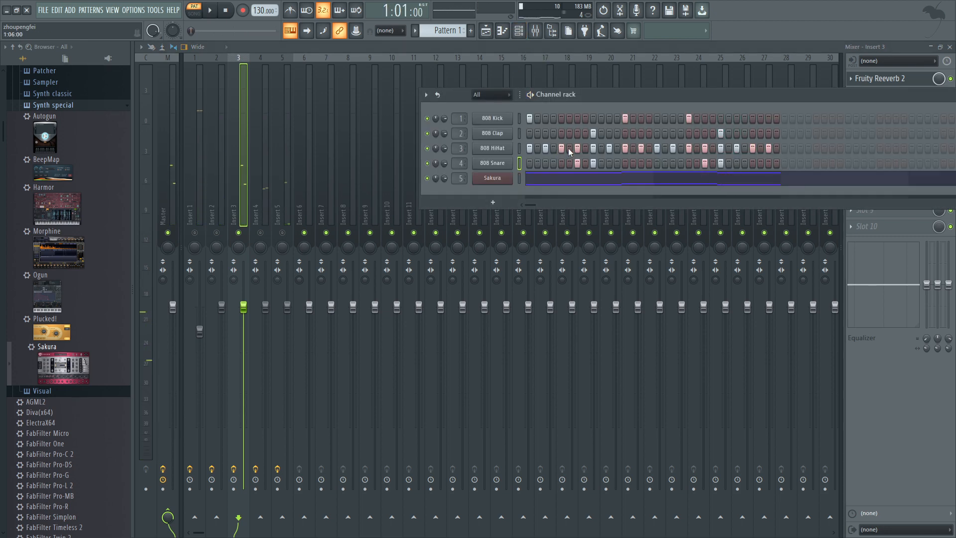
pyautogui.press('space')
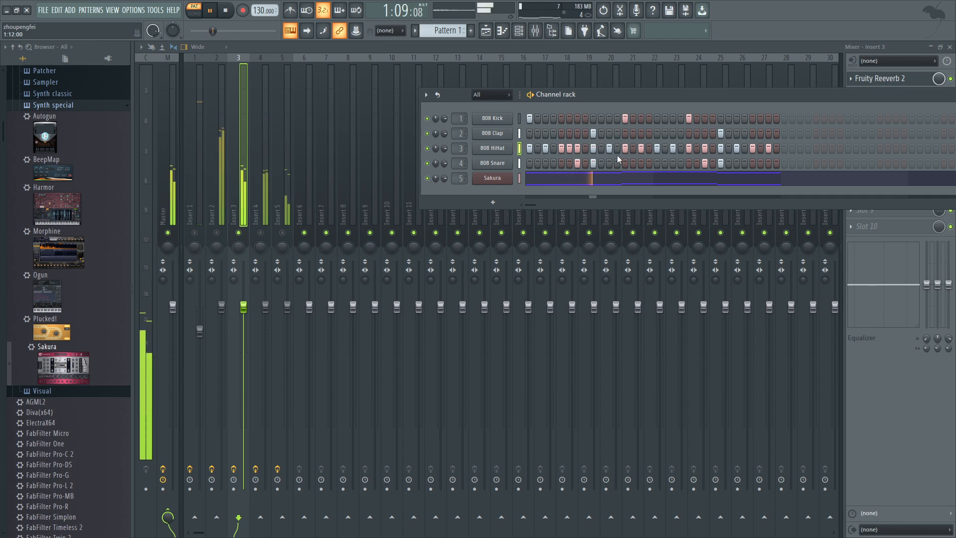
pyautogui.click(585, 147)
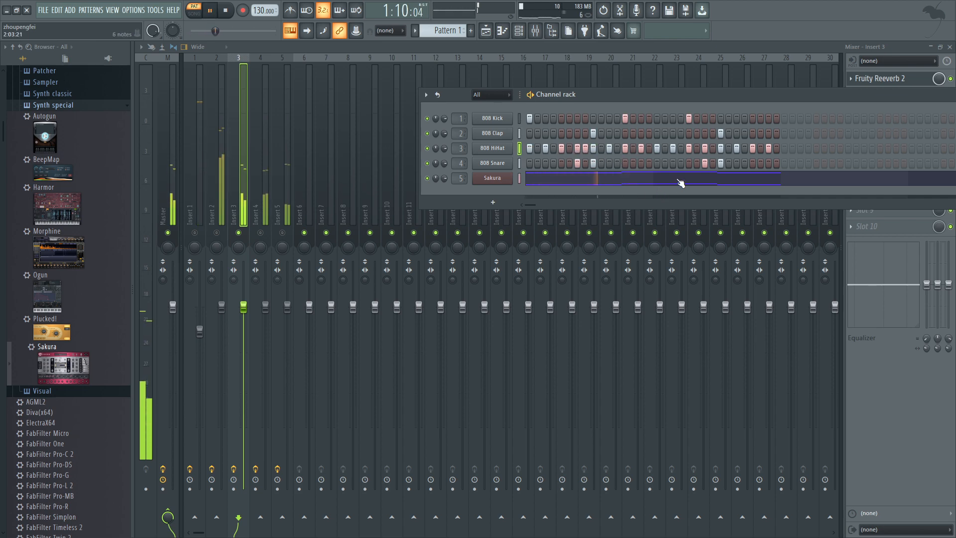
pyautogui.press('space')
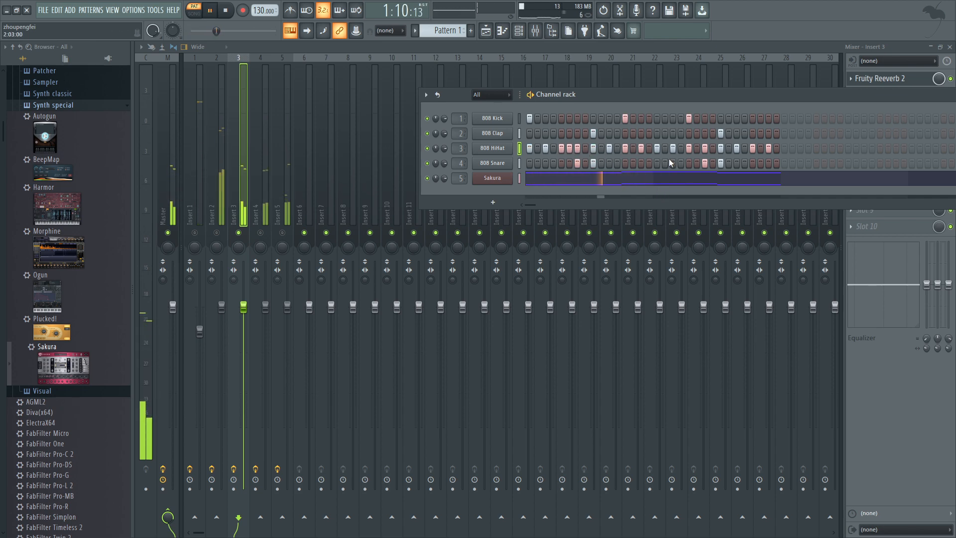
pyautogui.press('space')
pyautogui.click(570, 148)
pyautogui.press('space')
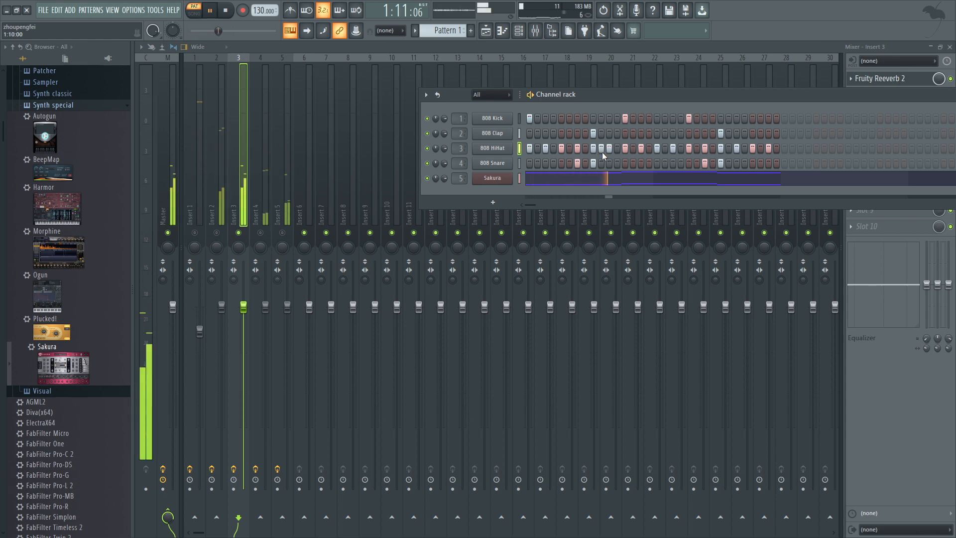
pyautogui.click(602, 148)
pyautogui.click(602, 149)
# Add 808 HiHat hits on steps 12 and 26, checking them in playback.
pyautogui.click(618, 149)
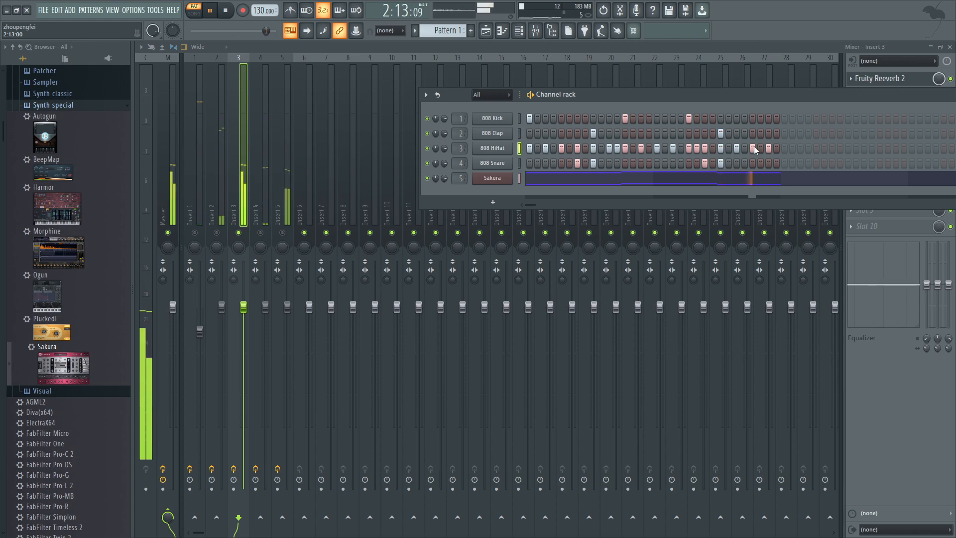
pyautogui.click(699, 149)
pyautogui.press('space')
pyautogui.press('space')
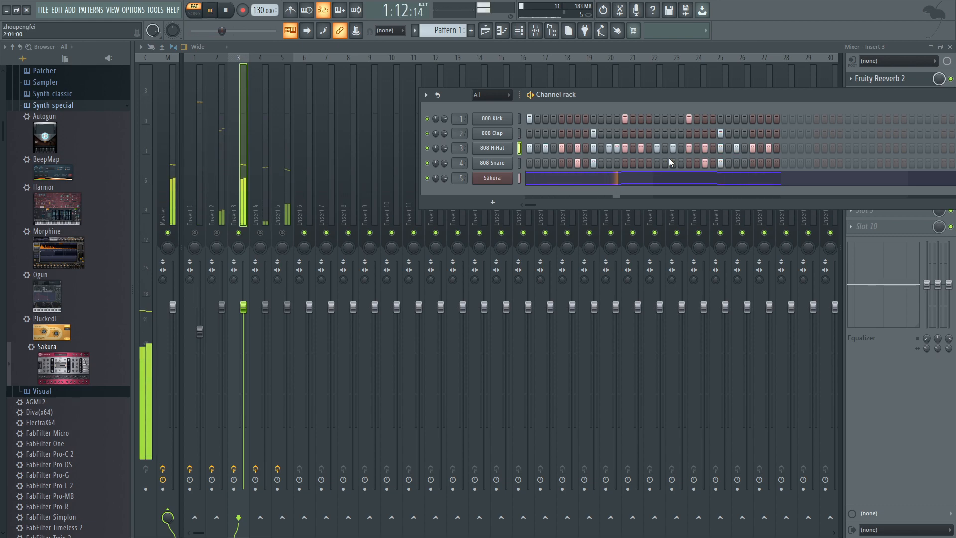
pyautogui.click(729, 150)
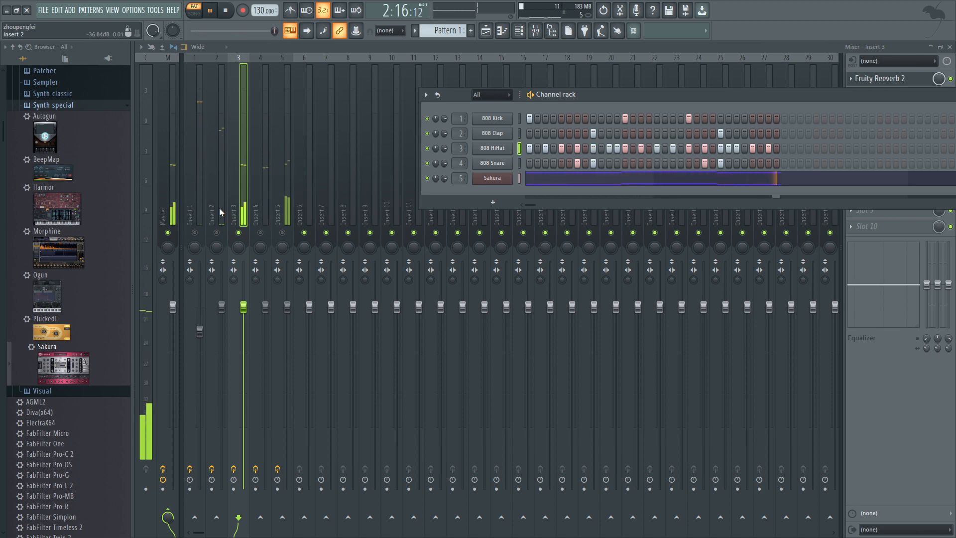
pyautogui.press('space')
# Unmute Inserts 1, 2, 4 and 5 in the mixer.
pyautogui.click(195, 233)
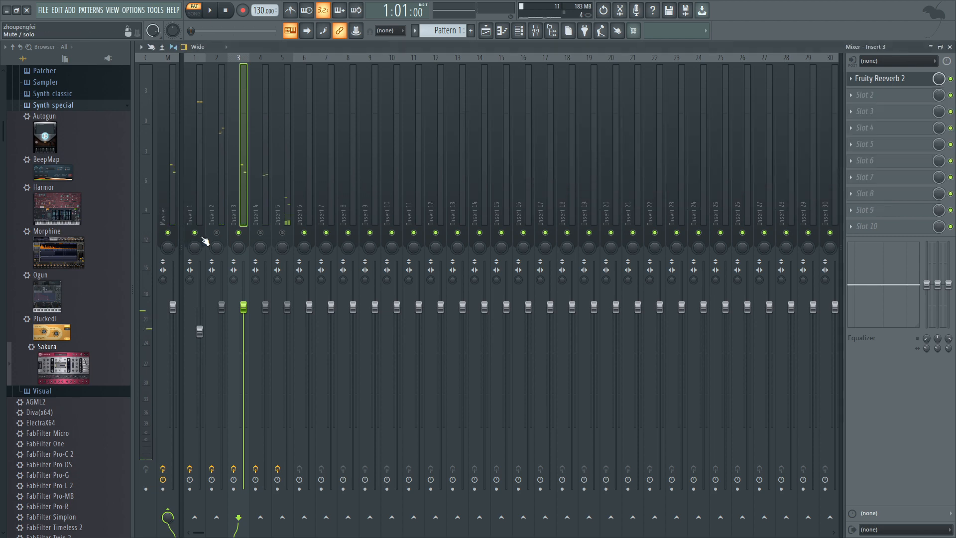
pyautogui.click(216, 232)
pyautogui.click(283, 233)
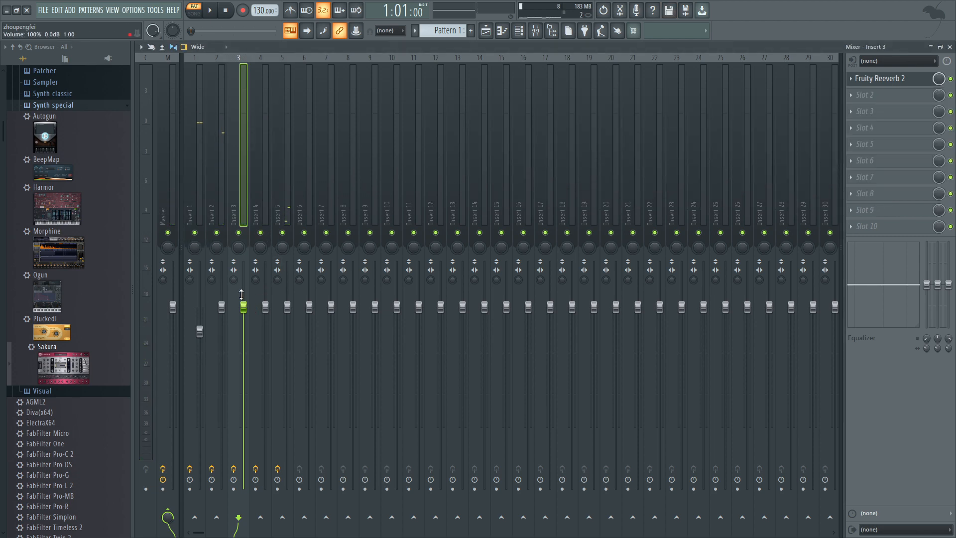
# Lower the volume of Insert 1 during playback, select Insert 5, and stop the pattern.
pyautogui.press('space')
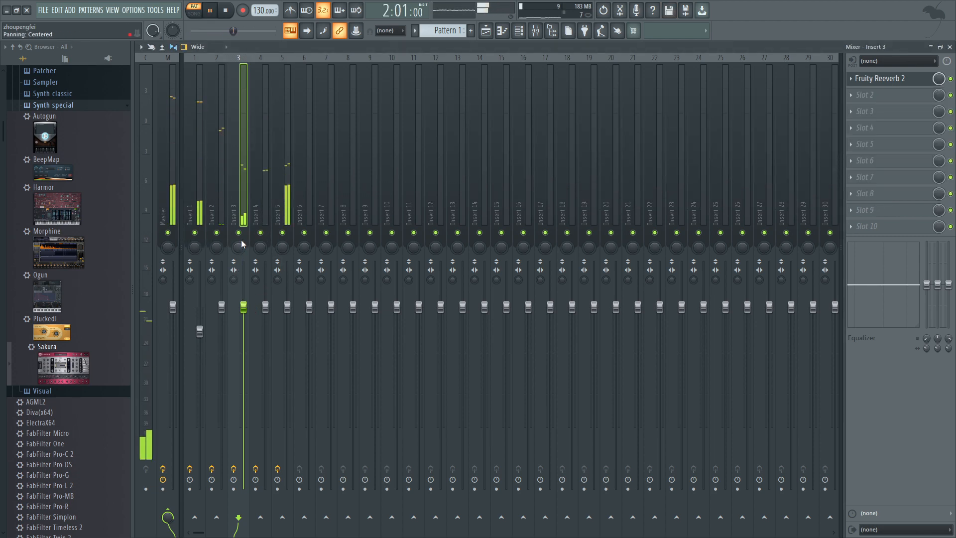
pyautogui.moveTo(200, 331); pyautogui.dragTo(200, 360)
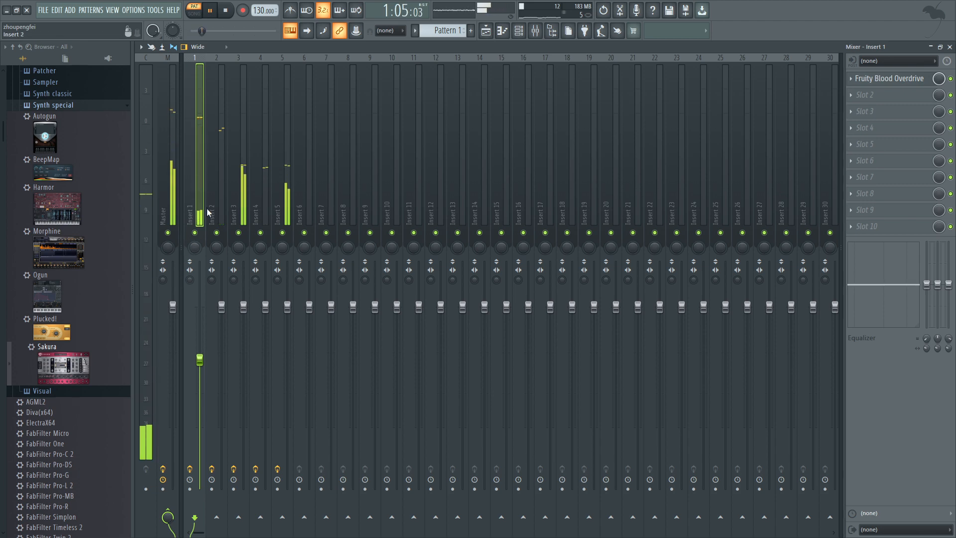
pyautogui.click(281, 164)
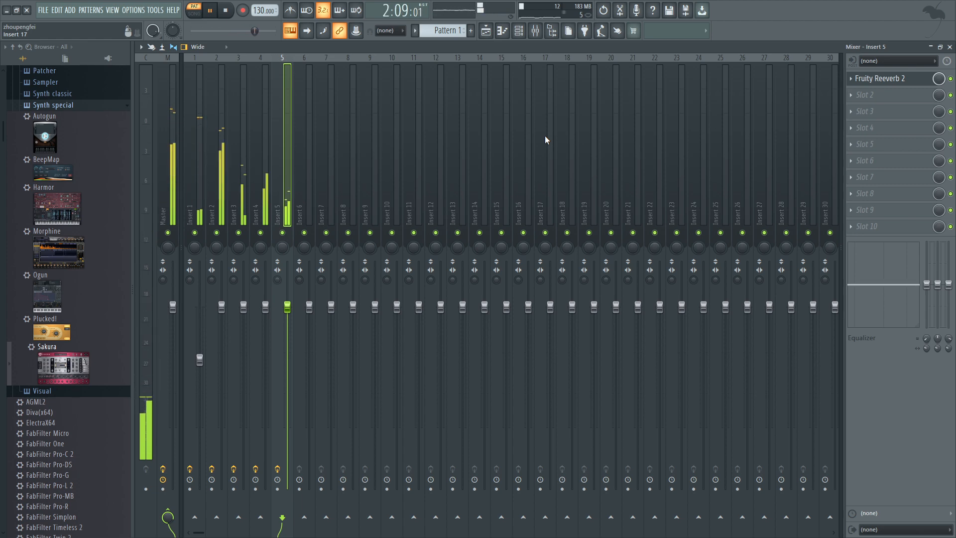
pyautogui.press('space')
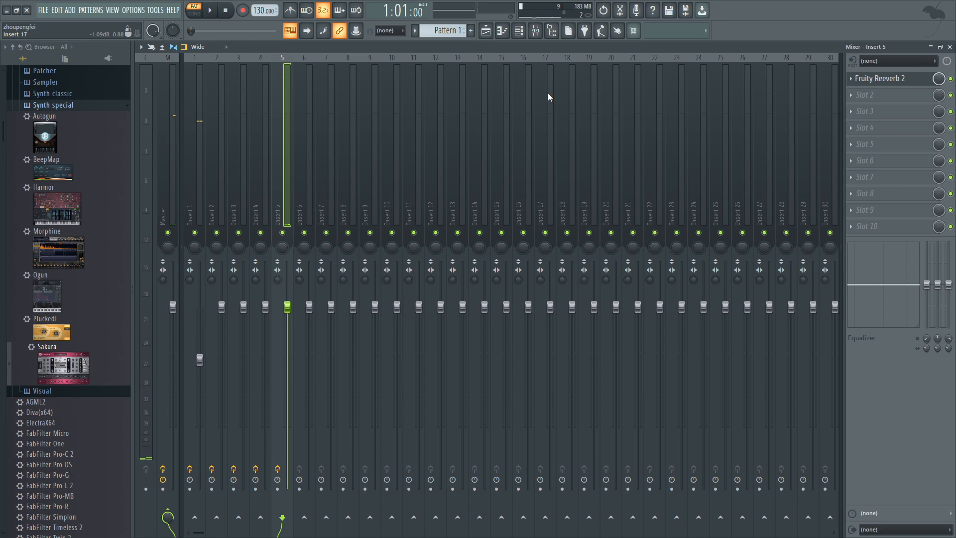
# Add a second Sakura instrument to the Channel rack and load BAS Deep House FG from its Bass bank.
pyautogui.click(519, 31)
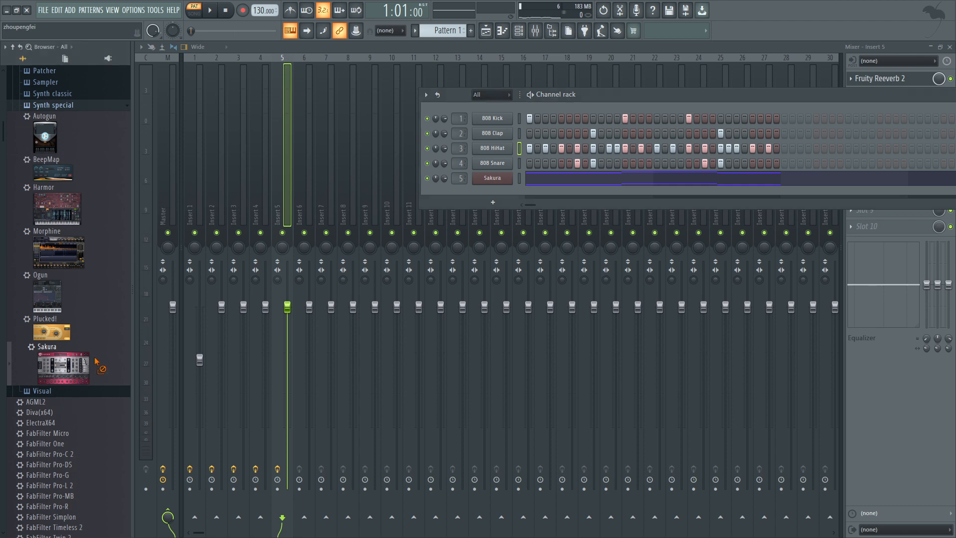
pyautogui.moveTo(96, 362); pyautogui.dragTo(510, 189)
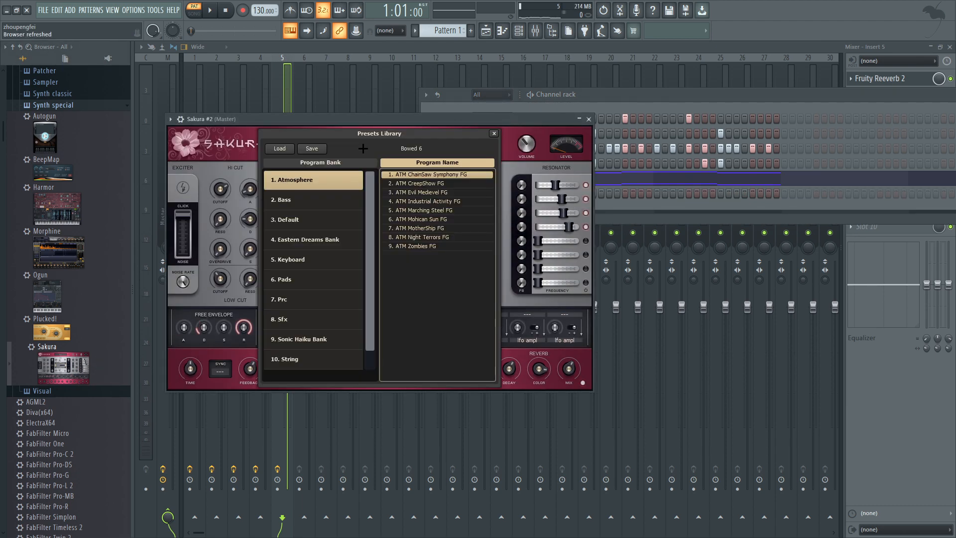
pyautogui.click(310, 196)
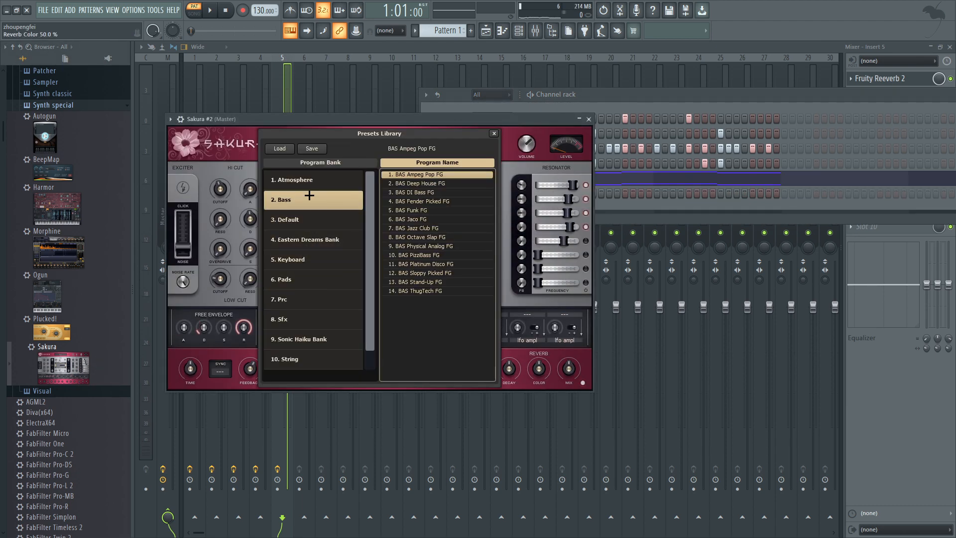
pyautogui.click(414, 184)
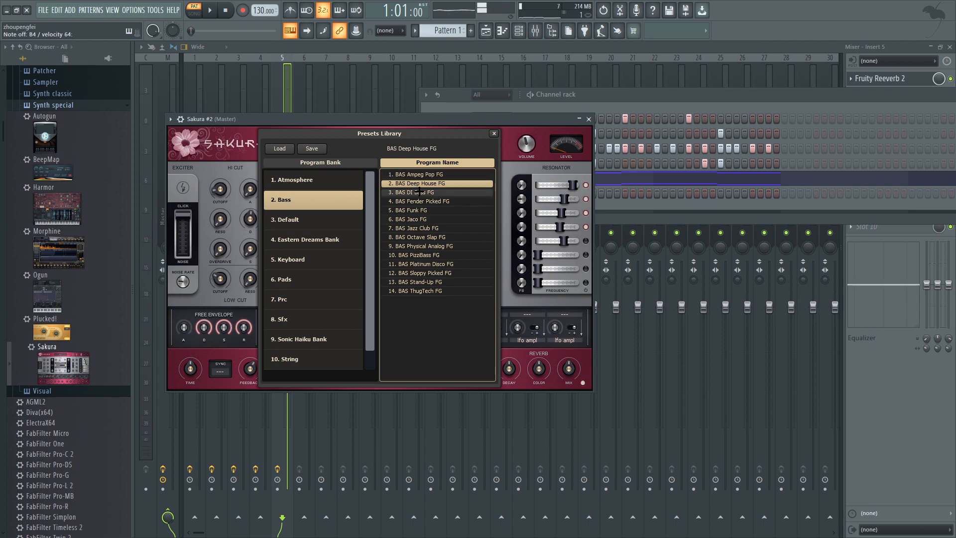
pyautogui.click(589, 119)
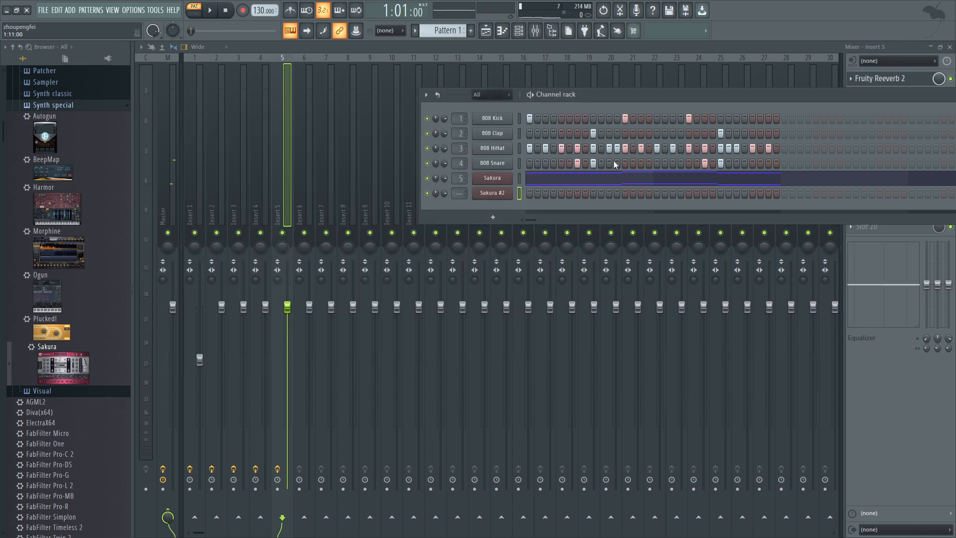
# Copy the lower-octave B3, C4 and B3 notes from Sakura's piano roll into Sakura #2's piano roll.
pyautogui.click(625, 179)
pyautogui.scroll(-2, 401, 333)
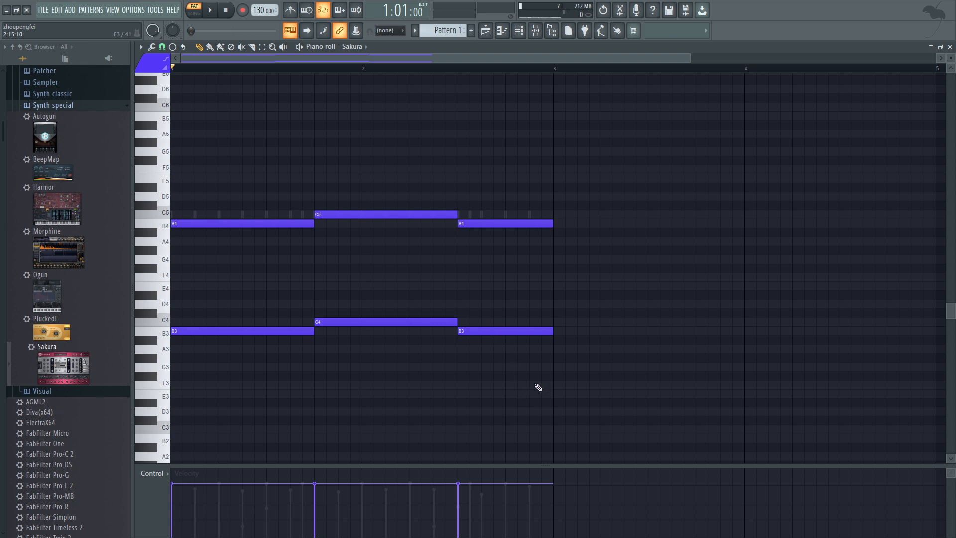
pyautogui.moveTo(547, 389); pyautogui.dragTo(406, 344)
pyautogui.moveTo(553, 399); pyautogui.dragTo(181, 277)
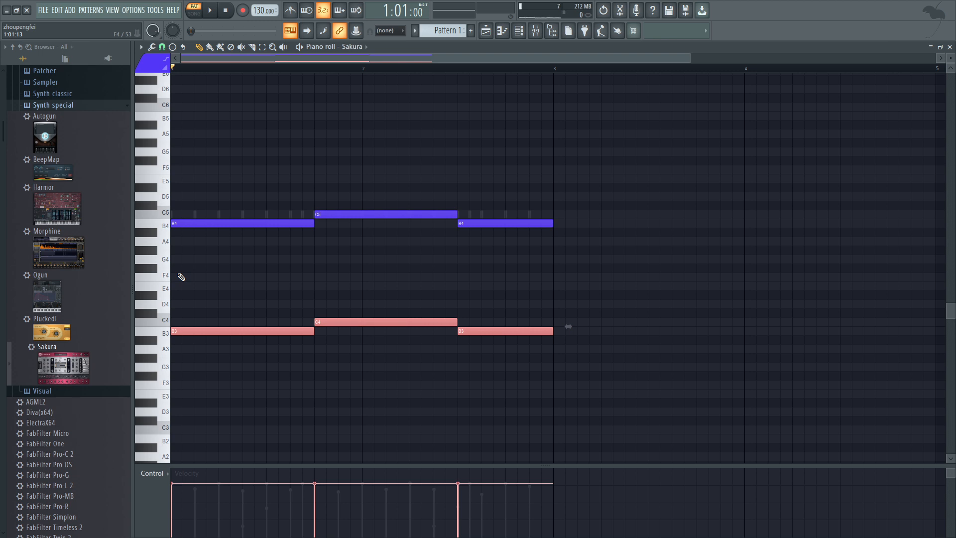
pyautogui.press('F6')
pyautogui.rightClick(510, 198)
pyautogui.click(523, 195)
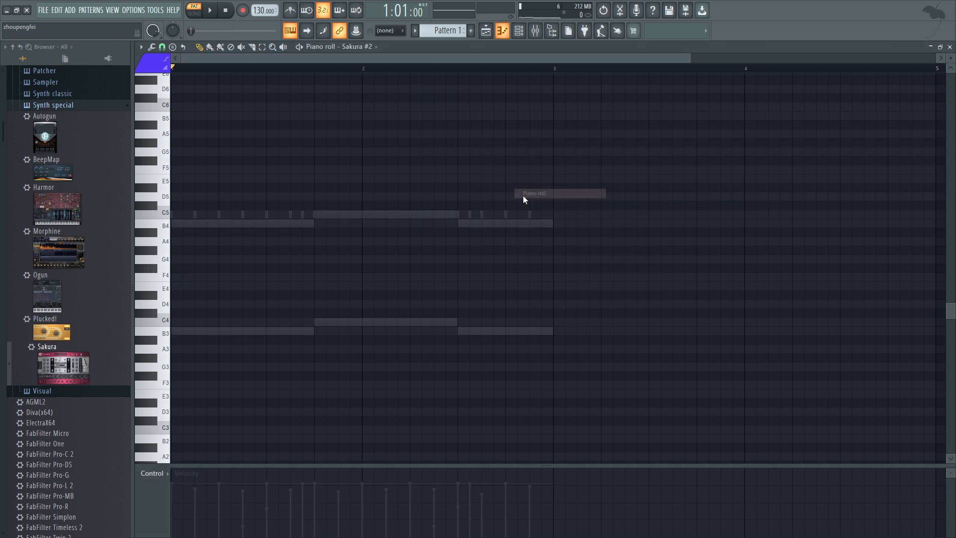
pyautogui.hotkey('ctrl', 'v')
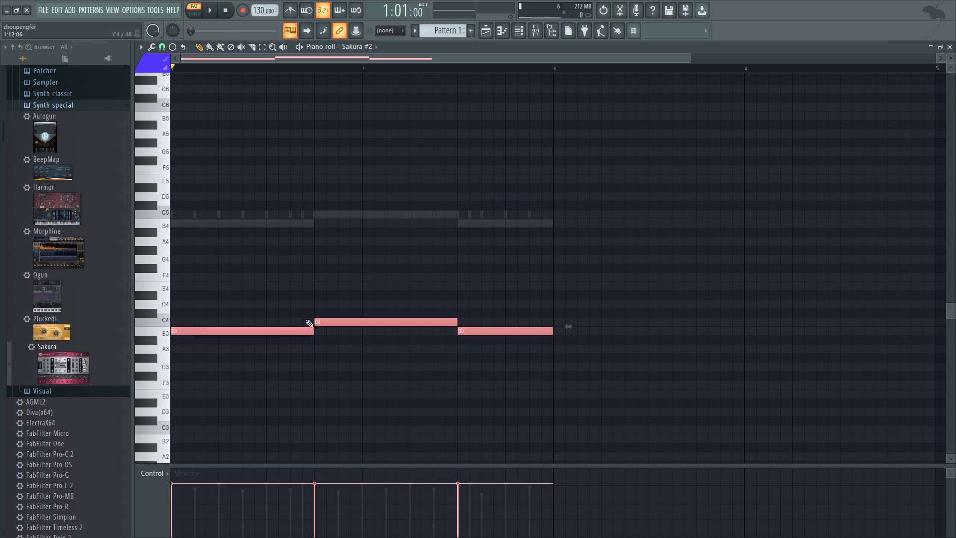
# Solo the Sakura #2 channel and play the pattern to audition its copied notes.
pyautogui.press('F6')
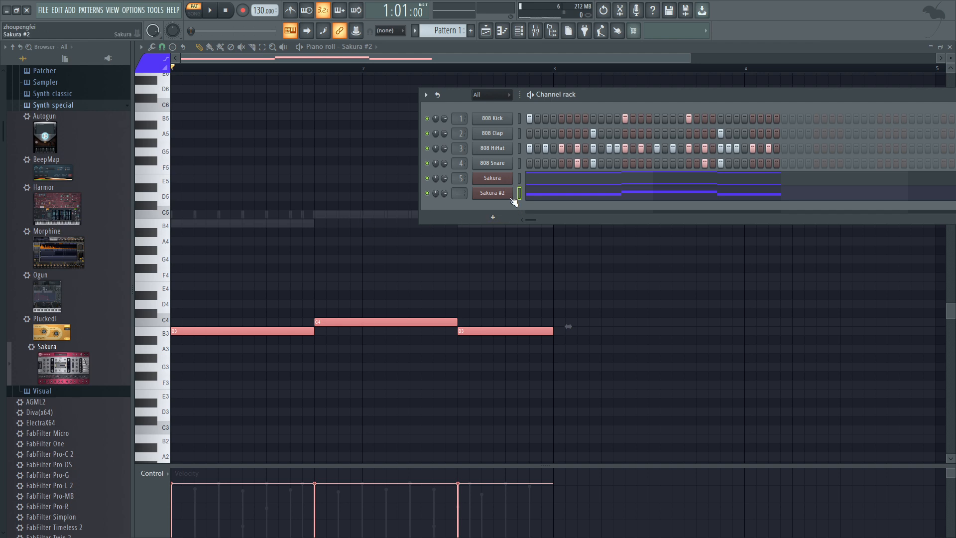
pyautogui.click(427, 118)
pyautogui.press('space')
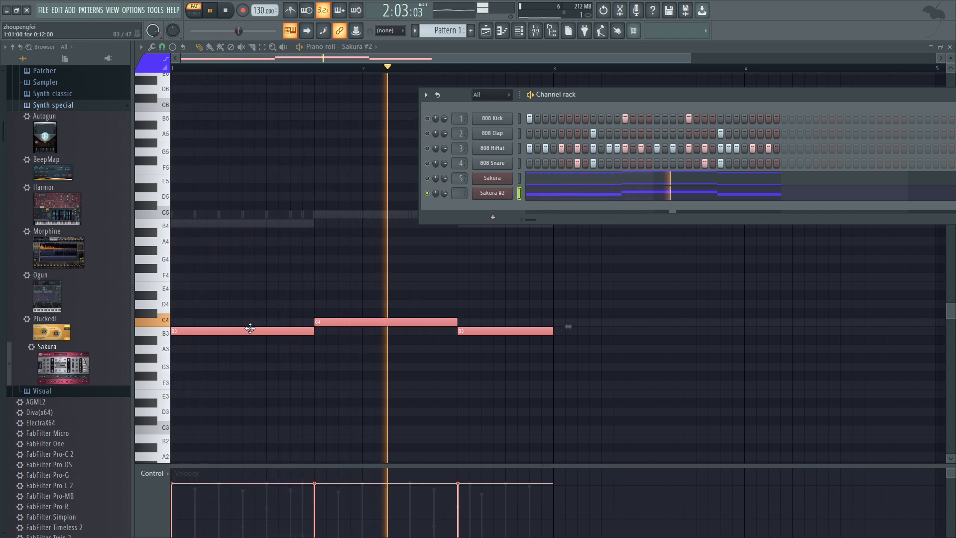
pyautogui.press('space')
# Try the Sakura #2 notes an octave higher, at B4, C5 and B4, checking them in playback.
pyautogui.moveTo(249, 331); pyautogui.dragTo(251, 212)
pyautogui.press('space')
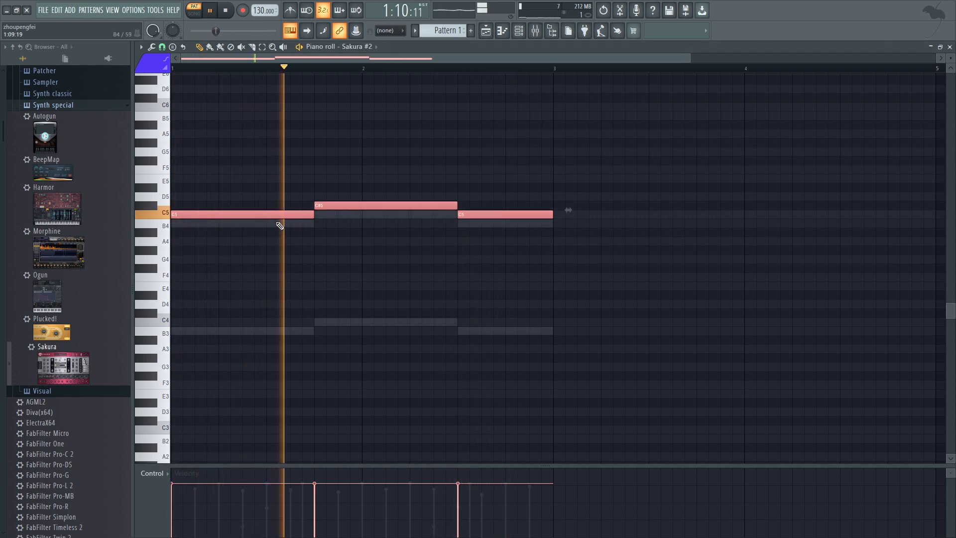
pyautogui.press('space')
pyautogui.moveTo(275, 215)
pyautogui.mouseDown()
pyautogui.moveTo(273, 253)
pyautogui.moveTo(270, 223)
pyautogui.mouseUp()
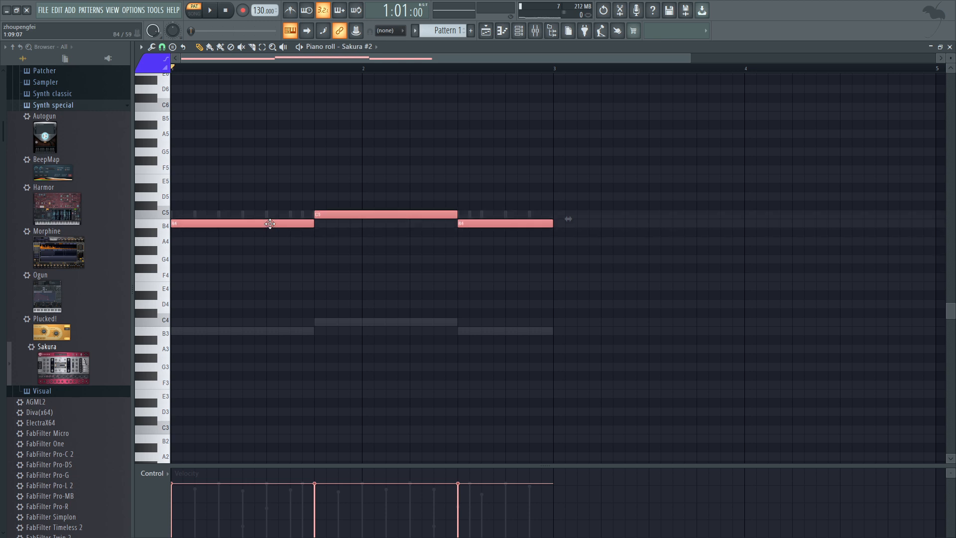
pyautogui.press('space')
# Unmute the Sakura channel and play it together with Sakura #2.
pyautogui.press('F6')
pyautogui.press('F9')
pyautogui.press('F9')
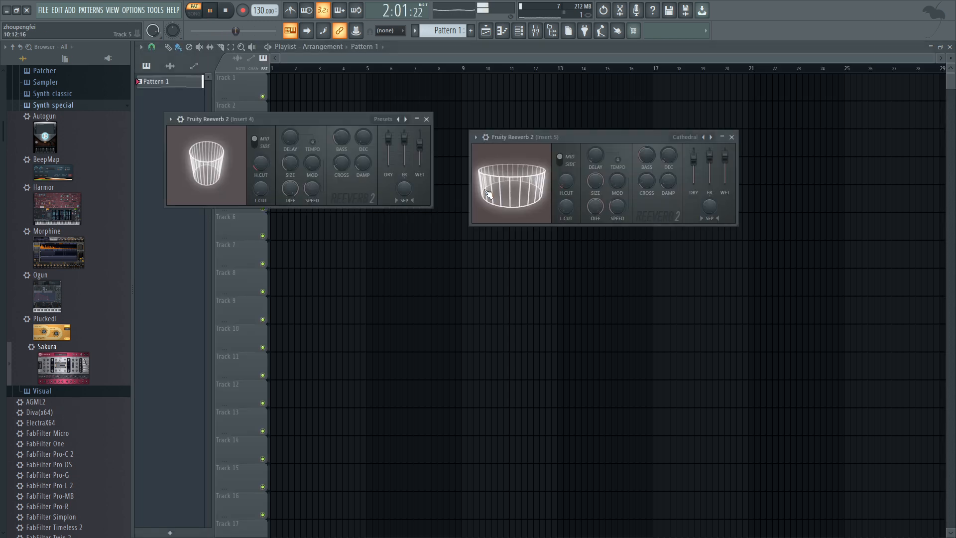
pyautogui.press('F7')
pyautogui.press('F6')
pyautogui.press('space')
pyautogui.press('space')
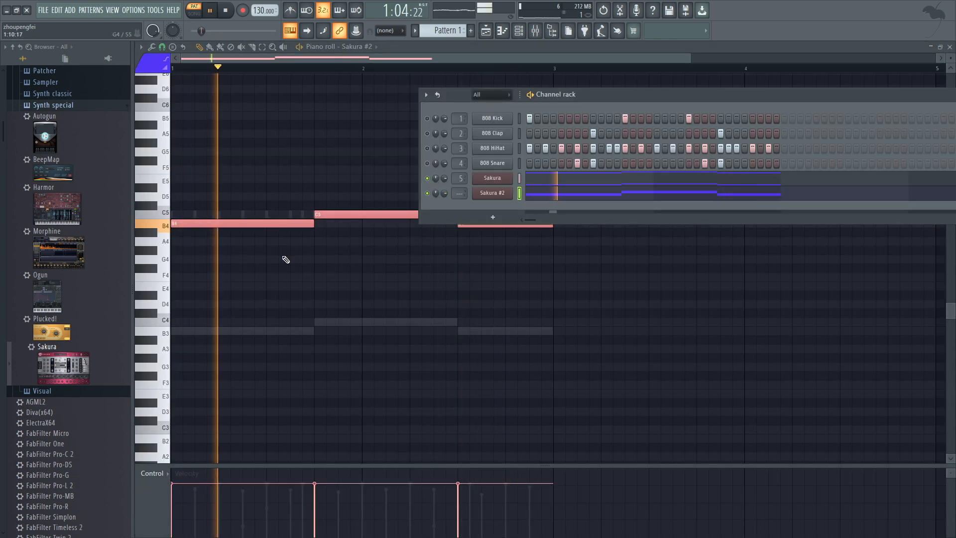
# Move the Sakura #2 notes down an octave to B3, C4 and B3, and play them.
pyautogui.press('space')
pyautogui.moveTo(238, 223); pyautogui.dragTo(240, 339)
pyautogui.press('space')
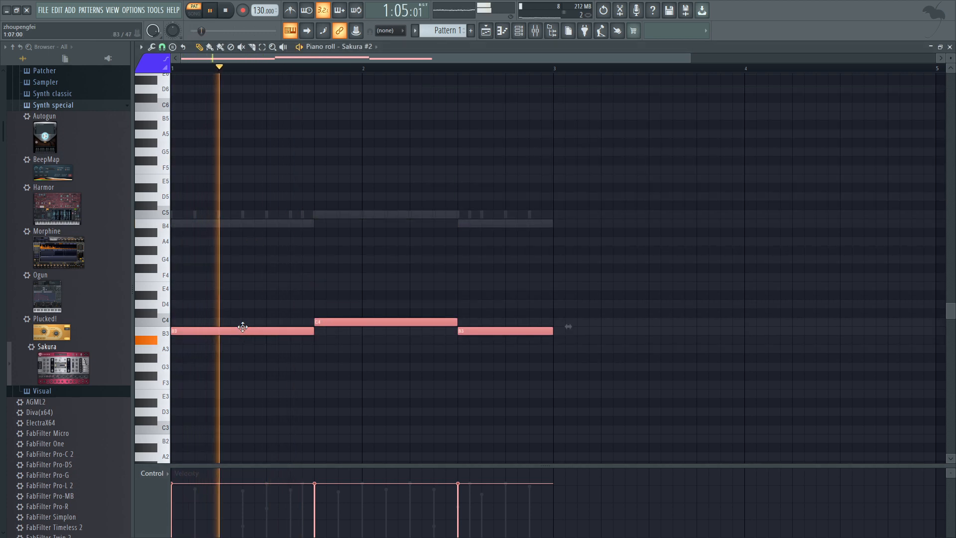
pyautogui.press('space')
pyautogui.press('space')
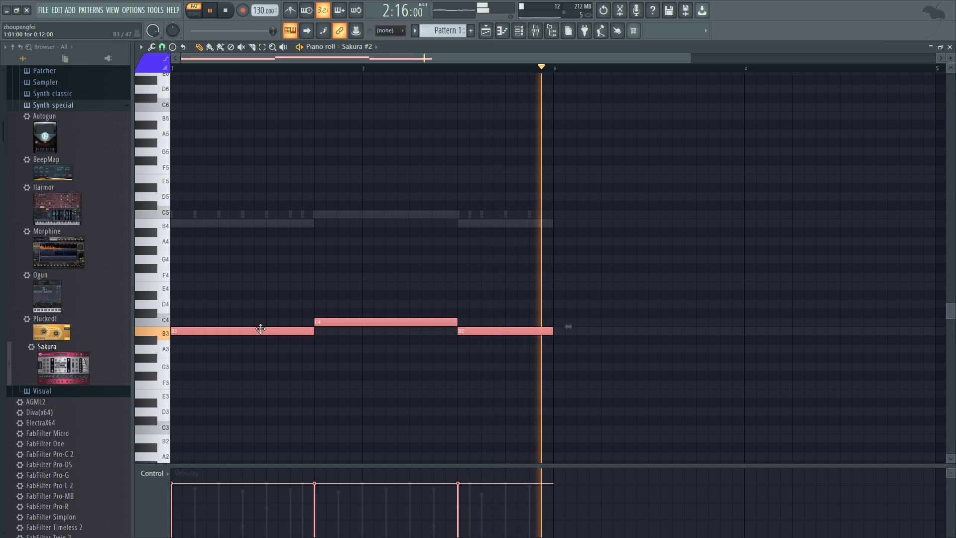
# Duplicate the Sakura #2 notes one octave up to B4, C5 and B4, and play both octaves.
pyautogui.moveTo(260, 329); pyautogui.dragTo(261, 225)
pyautogui.press('space')
pyautogui.press('space')
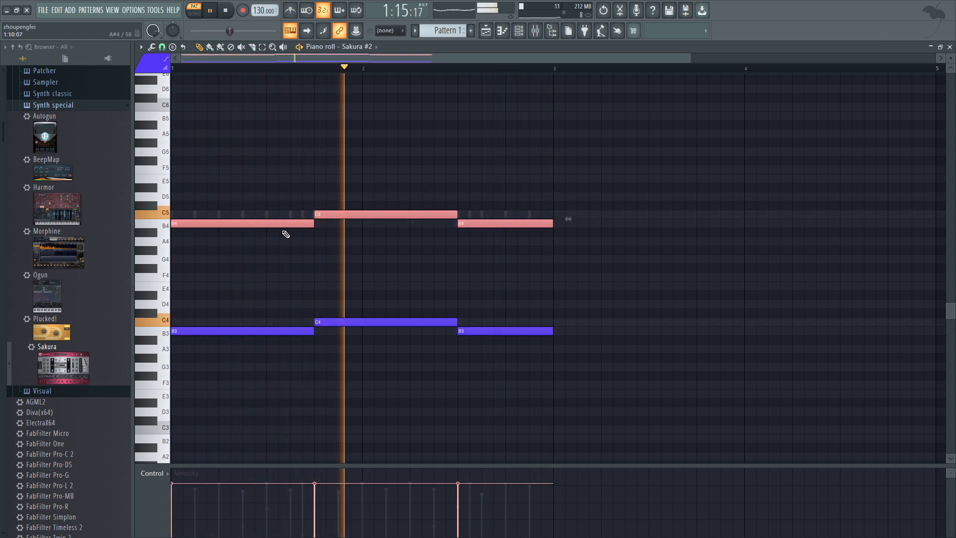
# Unmute the drum channels, listen to the full pattern, deselect the notes and stop playback.
pyautogui.press('F6')
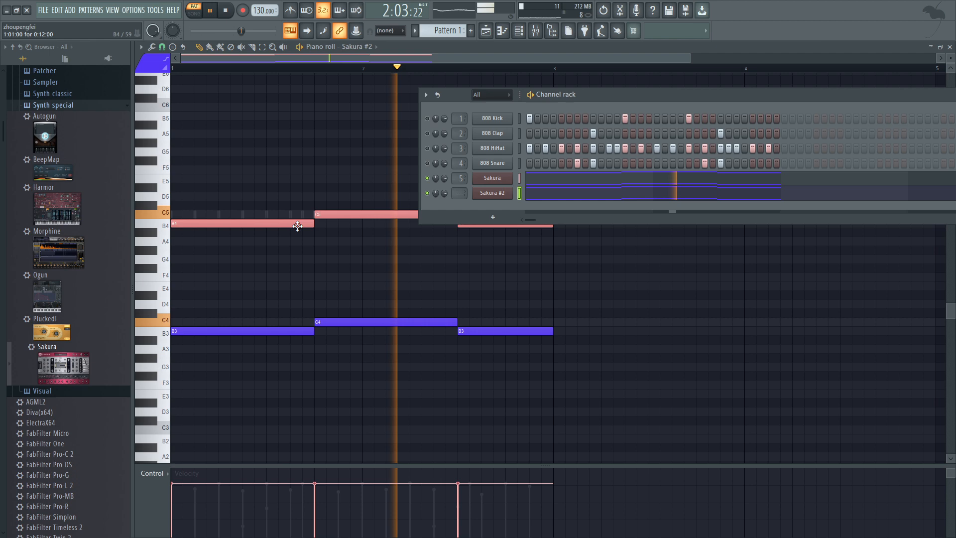
pyautogui.click(427, 119)
pyautogui.click(429, 134)
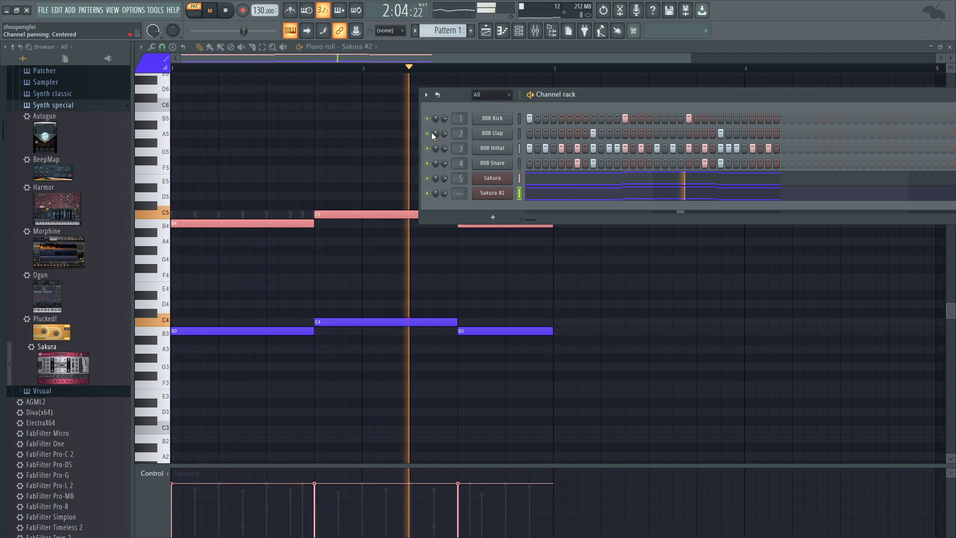
pyautogui.click(443, 391)
pyautogui.press('space')
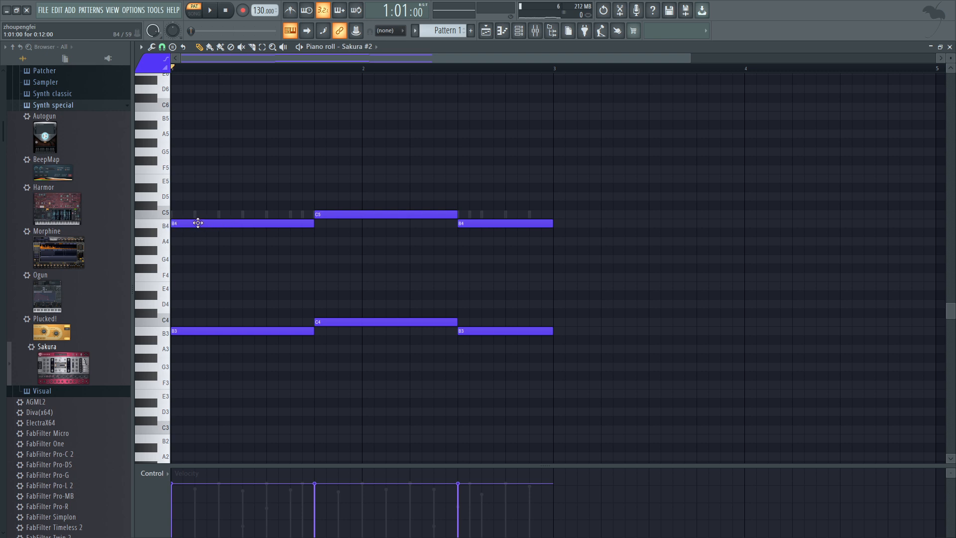
# Select Sakura #2's upper-octave notes, lower their velocities evenly just below the lower notes, and play the result.
pyautogui.moveTo(574, 264); pyautogui.dragTo(200, 193)
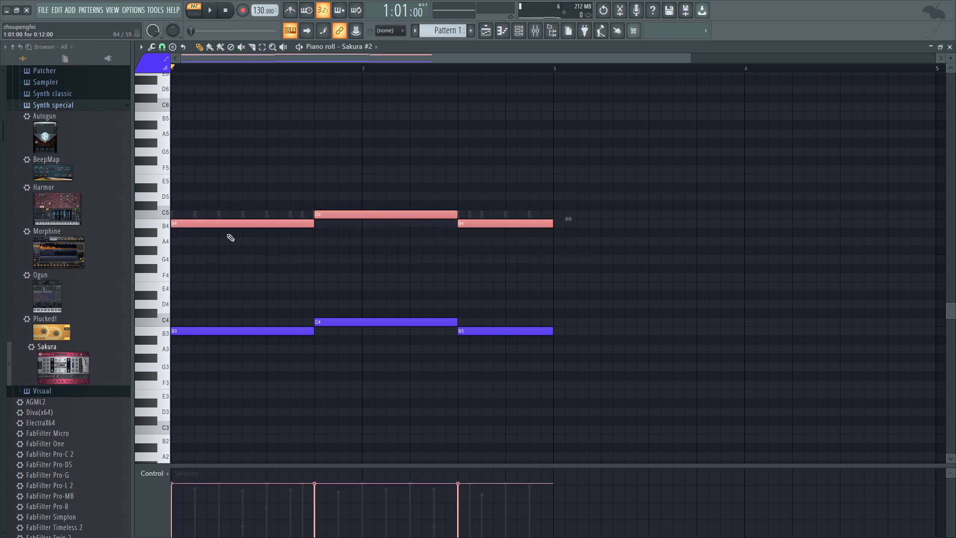
pyautogui.moveTo(459, 500); pyautogui.dragTo(277, 497)
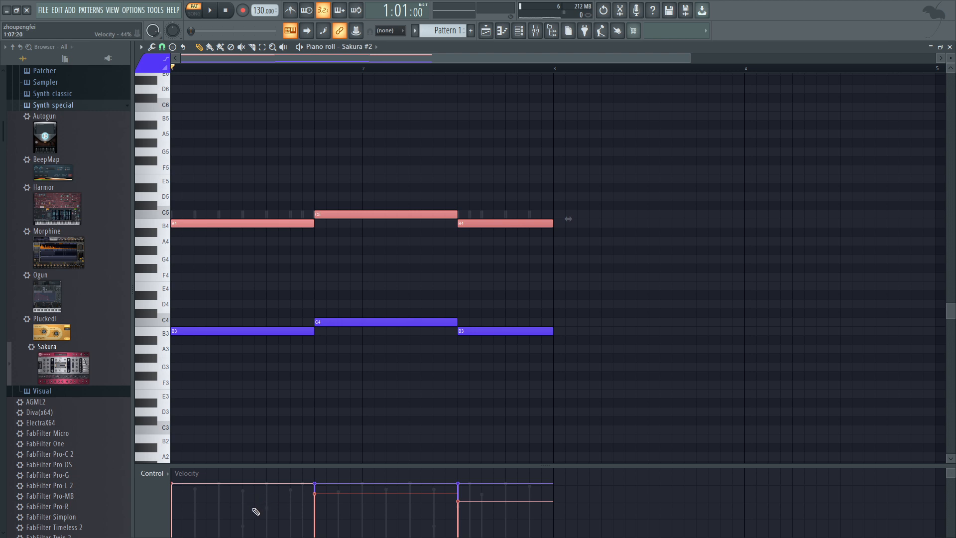
pyautogui.moveTo(335, 496)
pyautogui.mouseDown()
pyautogui.moveTo(468, 494)
pyautogui.moveTo(194, 495)
pyautogui.moveTo(368, 498)
pyautogui.mouseUp()
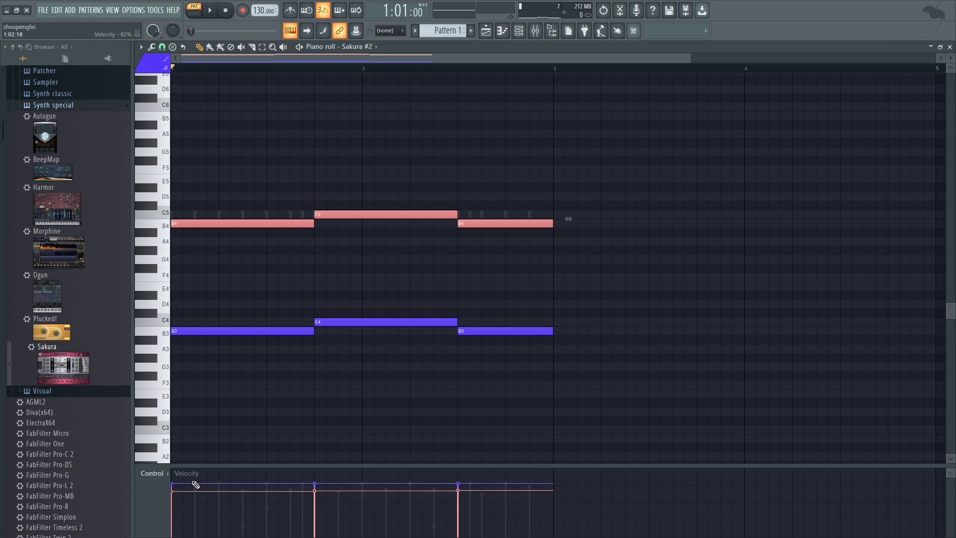
pyautogui.press('space')
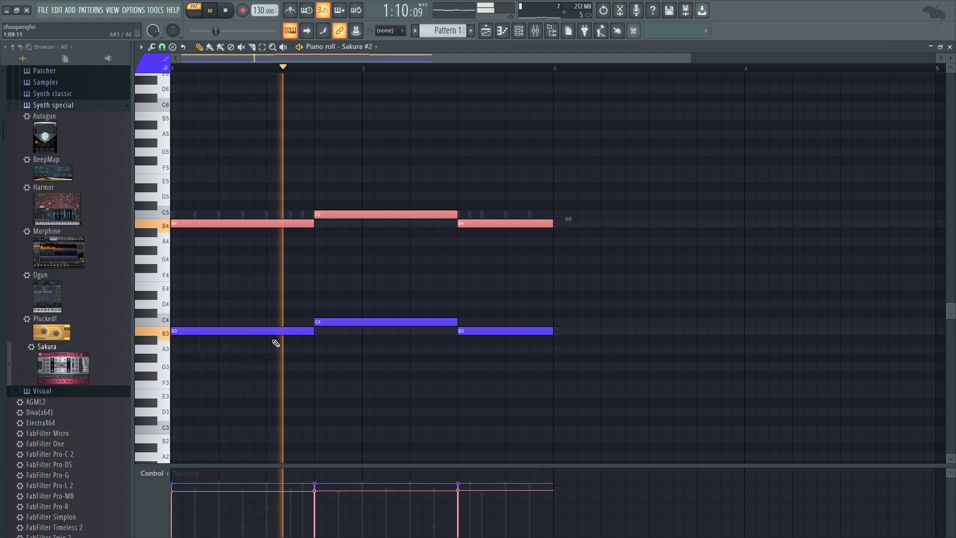
# Stop the pattern, route Sakura #2 to mixer track 6, and show Insert 6 in the mixer.
pyautogui.press('F6')
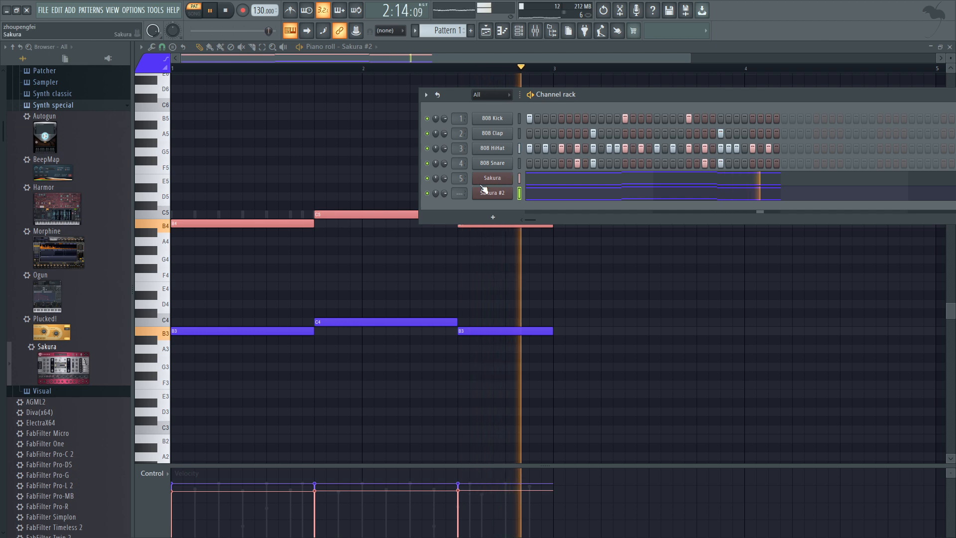
pyautogui.press('space')
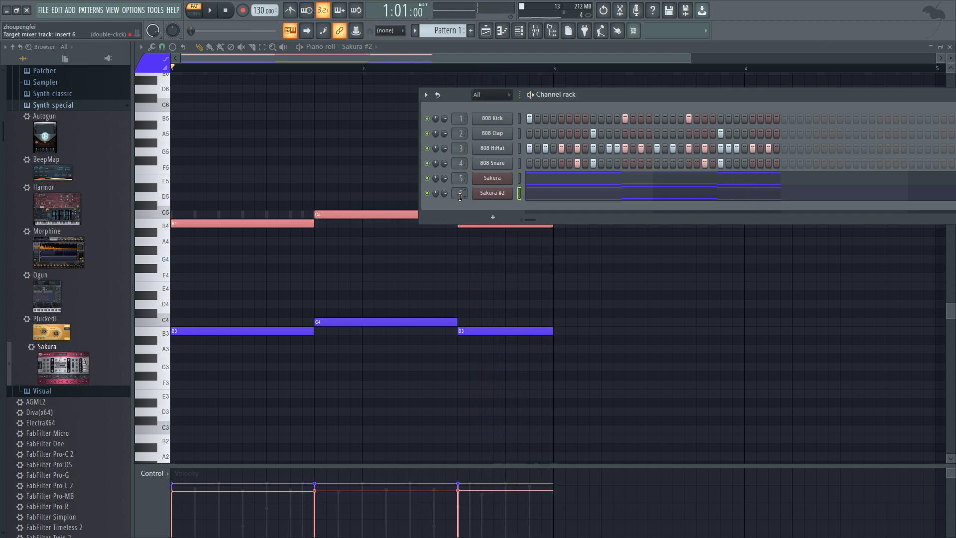
pyautogui.click(536, 30)
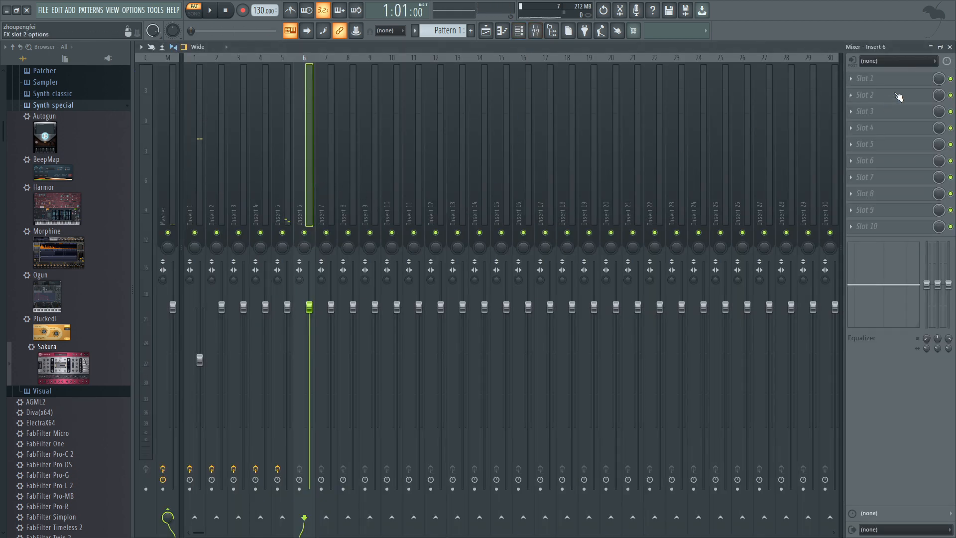
# Load Fruity Blood Overdrive in slot 1 of Insert 6 and slightly raise its Pre Amp during playback.
pyautogui.click(900, 79)
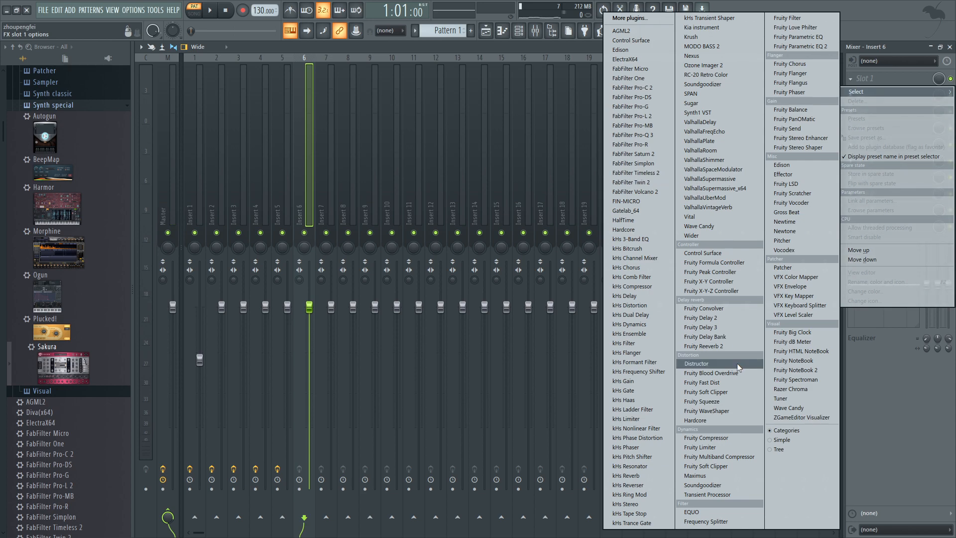
pyautogui.click(711, 373)
pyautogui.press('space')
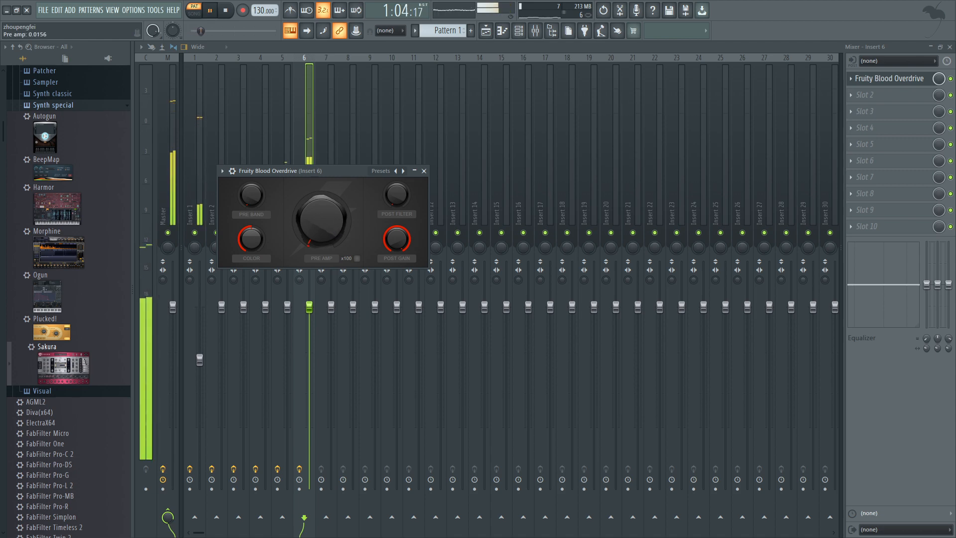
pyautogui.moveTo(336, 230); pyautogui.dragTo(336, 218)
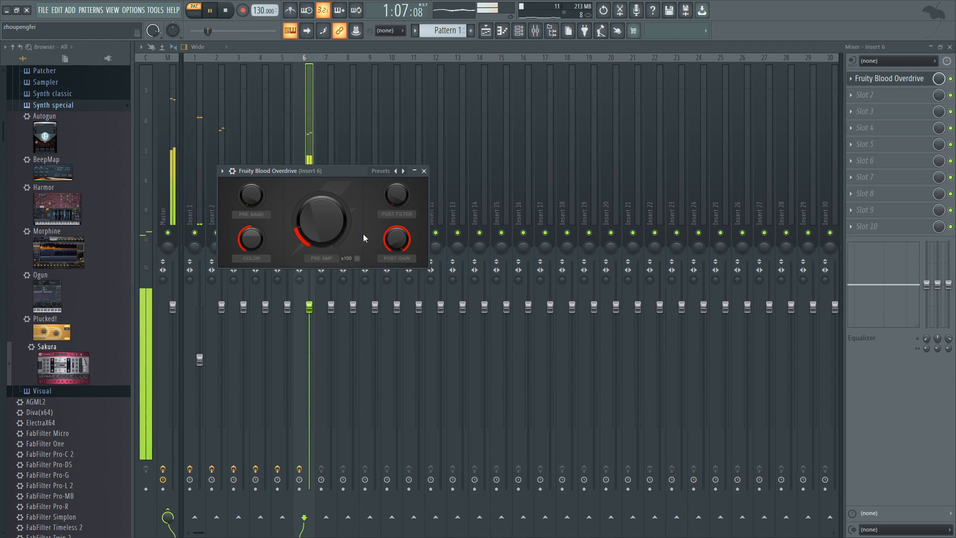
pyautogui.click(421, 172)
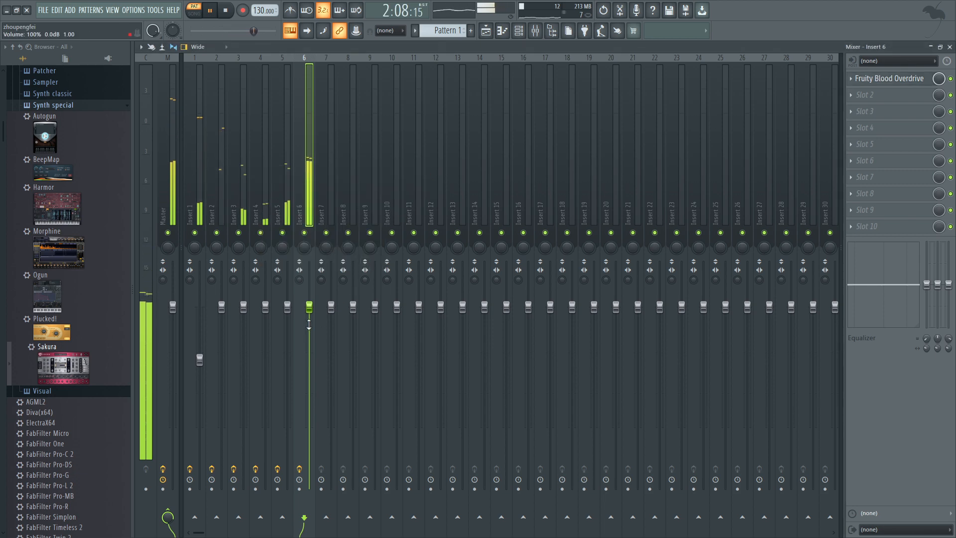
pyautogui.moveTo(309, 307); pyautogui.dragTo(312, 313)
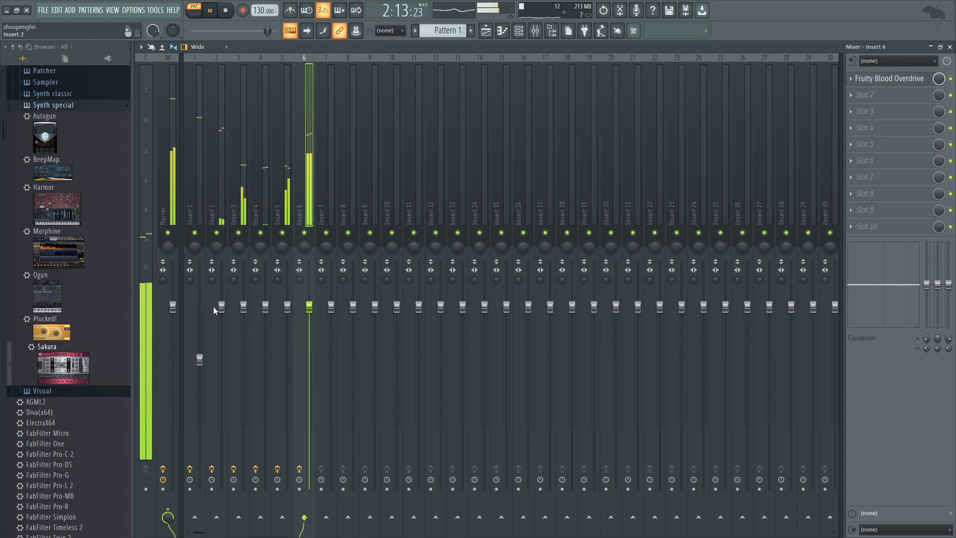
pyautogui.press('space')
# Select the Master track and play the pattern to check its output level.
pyautogui.click(167, 140)
pyautogui.click(881, 89)
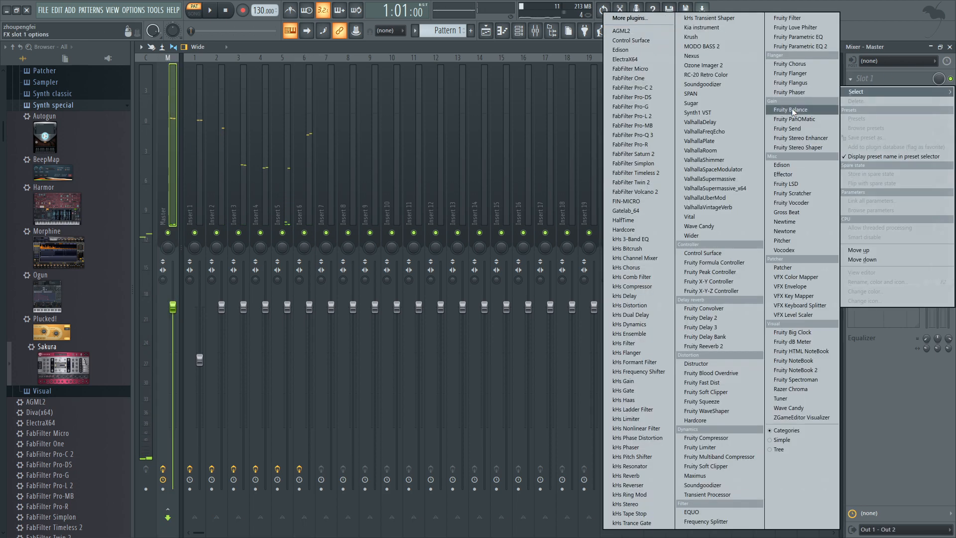
pyautogui.click(181, 122)
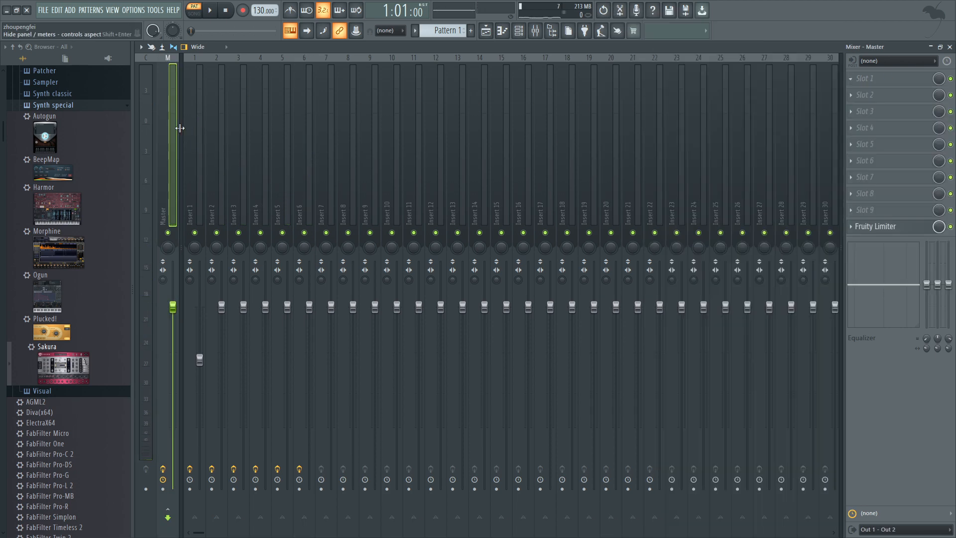
pyautogui.press('space')
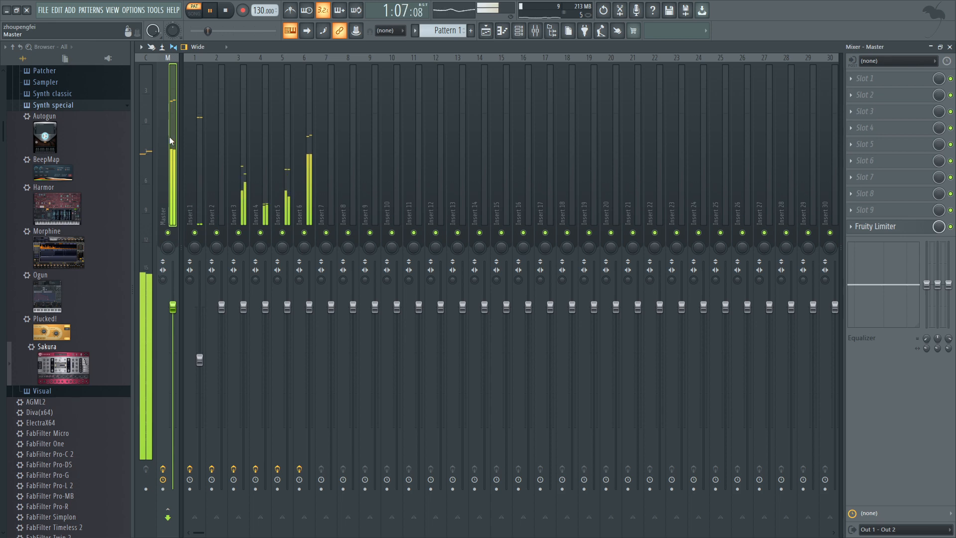
pyautogui.press('space')
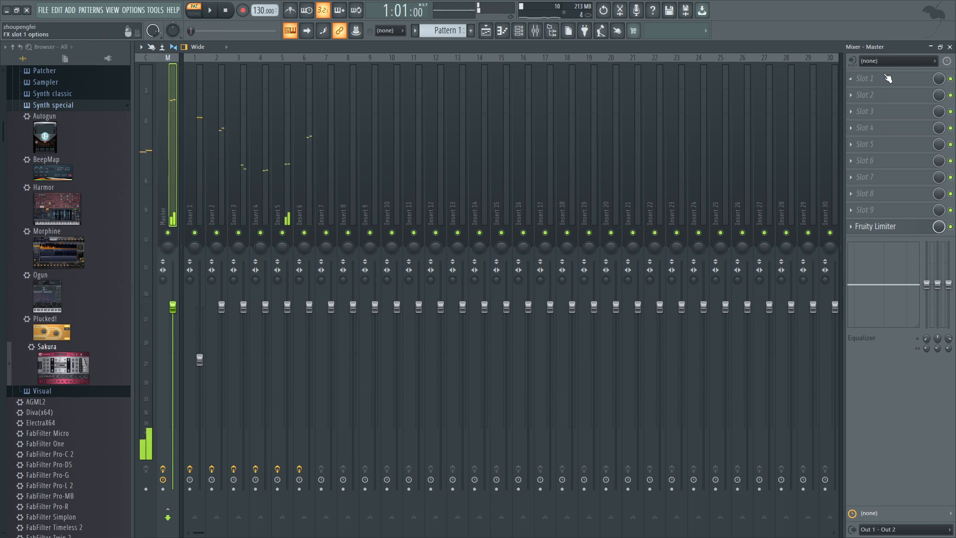
# Load Fruity Parametric EQ 2 in slot 1 of the Master track and reposition its window.
pyautogui.click(880, 78)
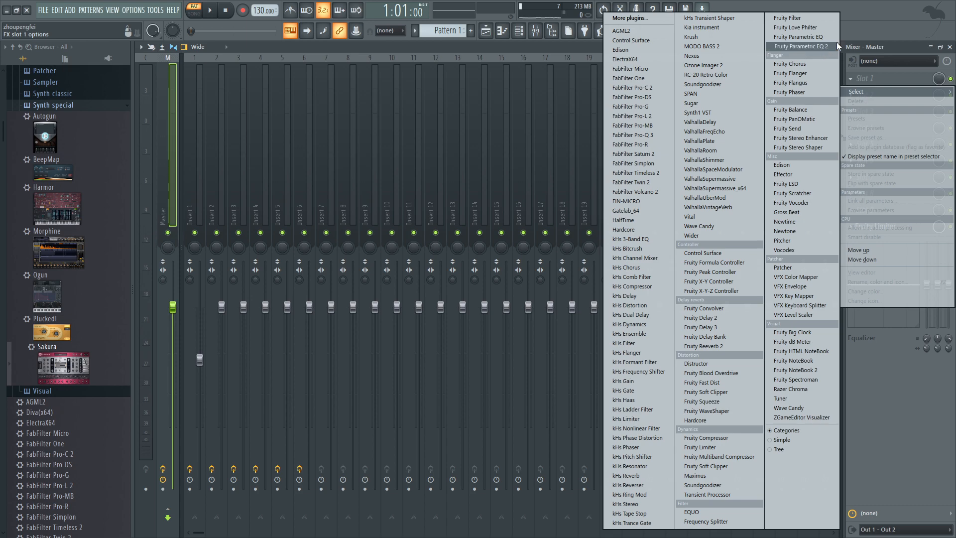
pyautogui.click(796, 46)
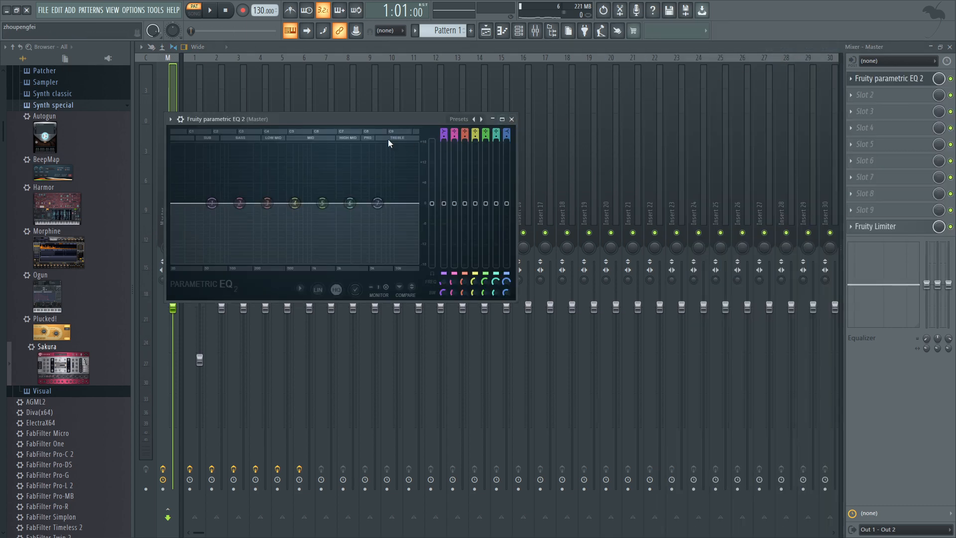
pyautogui.moveTo(343, 118); pyautogui.dragTo(411, 126)
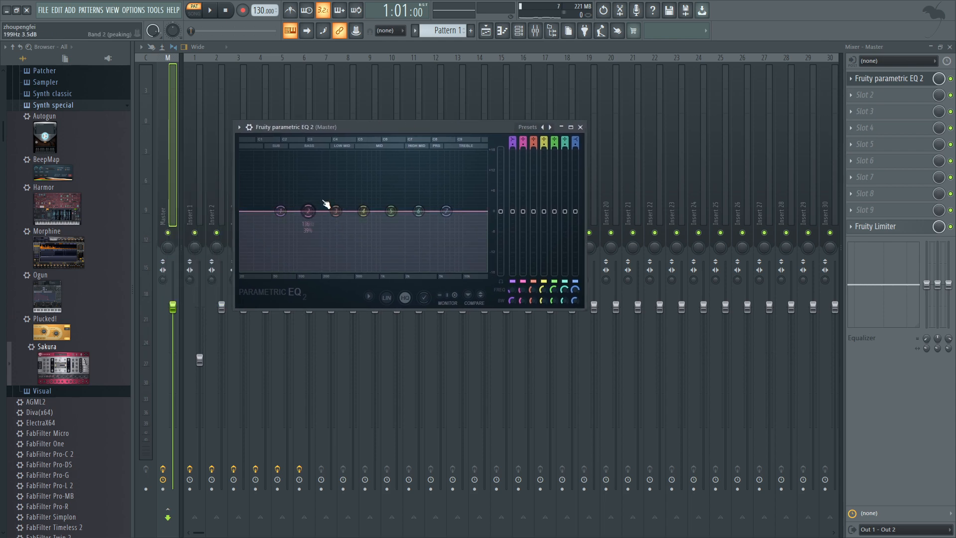
# Play and stop the pattern while examining its spectrum in the Master EQ.
pyautogui.press('space')
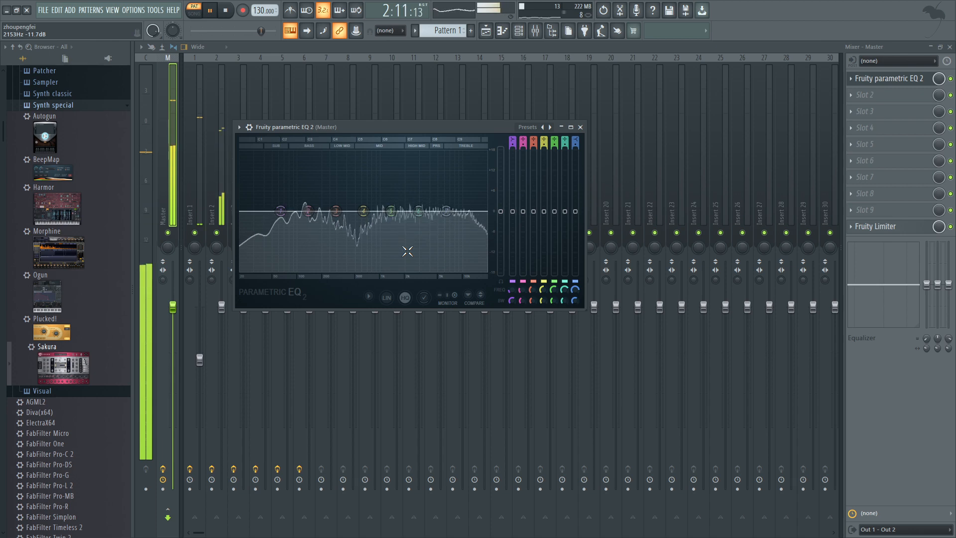
pyautogui.press('space')
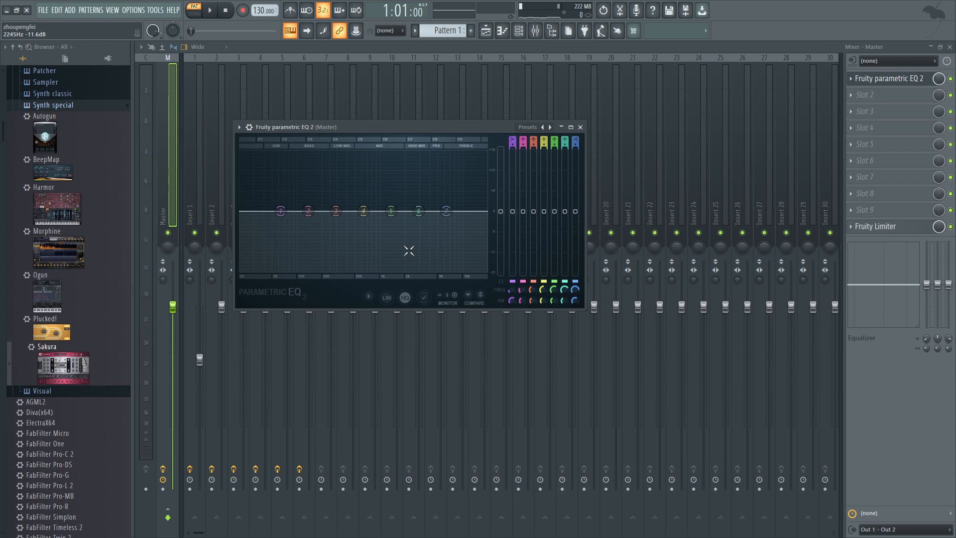
pyautogui.press('space')
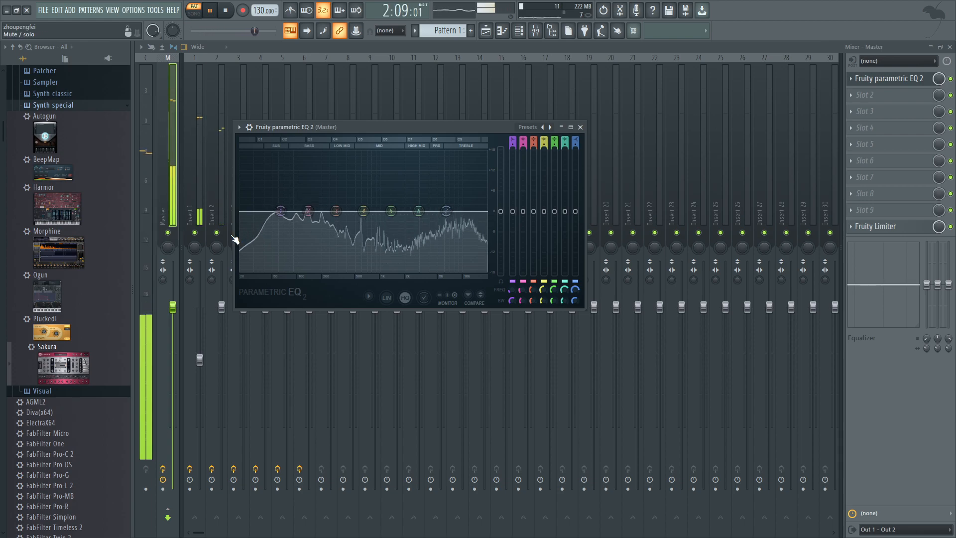
# Bring up the Sakura #2 piano roll and place the Master EQ window over its upper area during playback.
pyautogui.moveTo(362, 129); pyautogui.dragTo(408, 397)
pyautogui.press('Tab')
pyautogui.press('Tab')
pyautogui.press('Tab')
pyautogui.press('Tab')
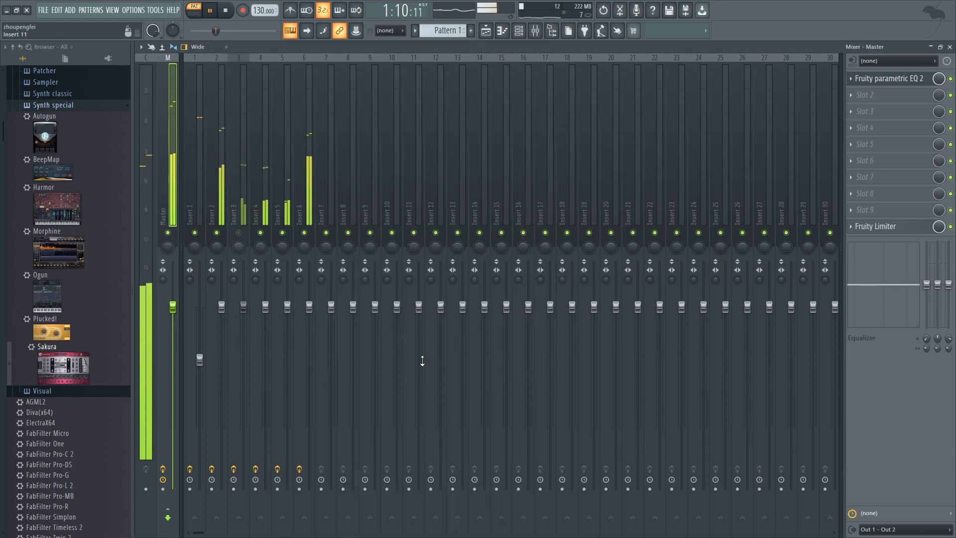
pyautogui.press('Tab')
pyautogui.press('Tab')
pyautogui.press('Tab')
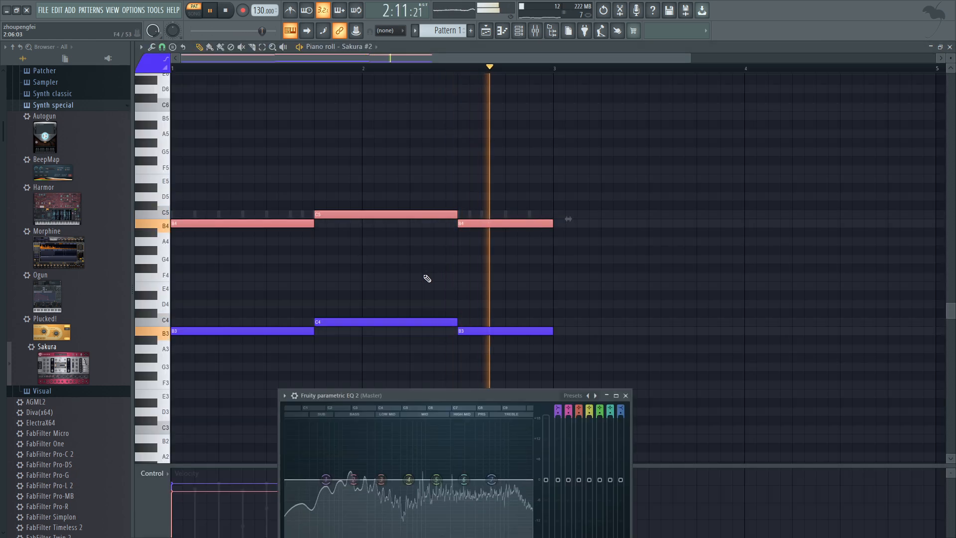
pyautogui.press('Tab')
pyautogui.press('Tab')
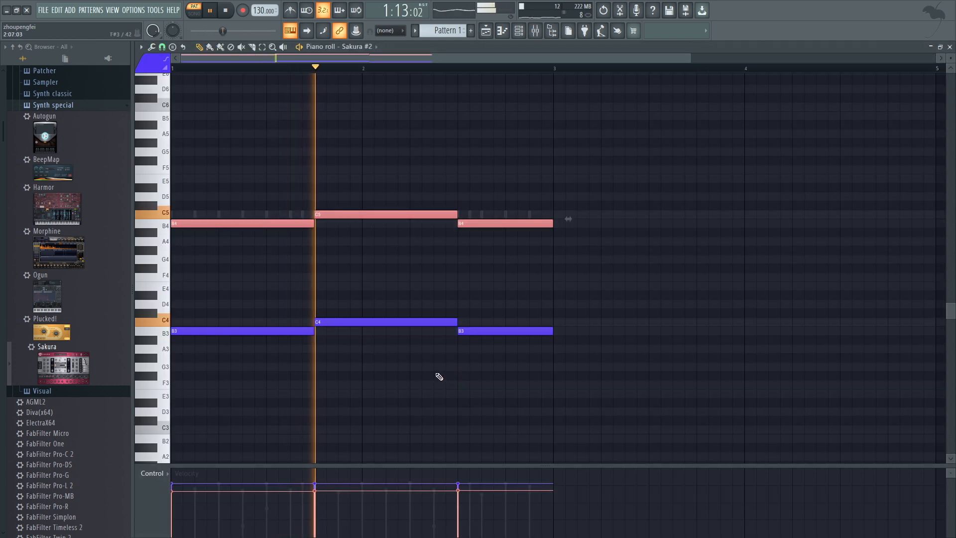
pyautogui.moveTo(449, 393); pyautogui.dragTo(458, 152)
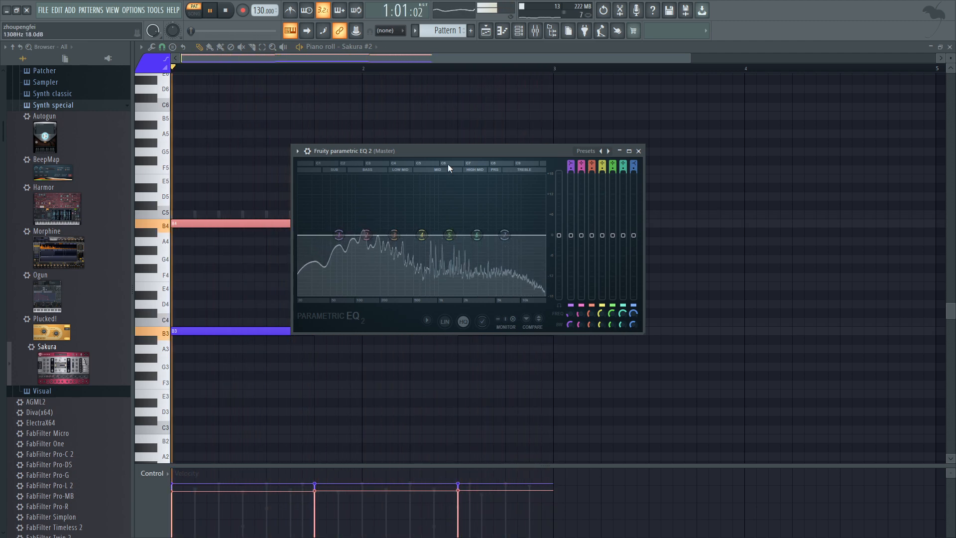
# Replay the start of the pattern several times to examine its low and high frequencies in the Master EQ.
pyautogui.press('space')
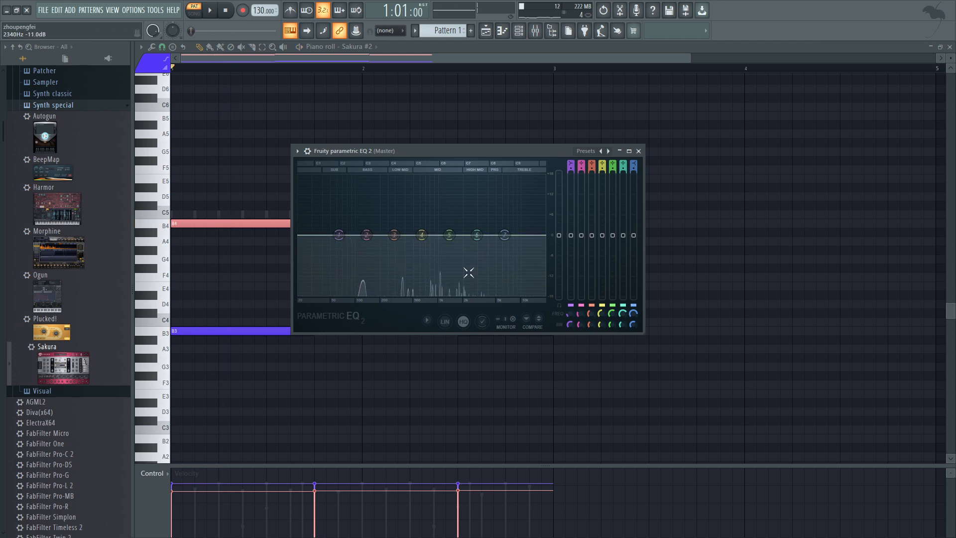
pyautogui.press('space')
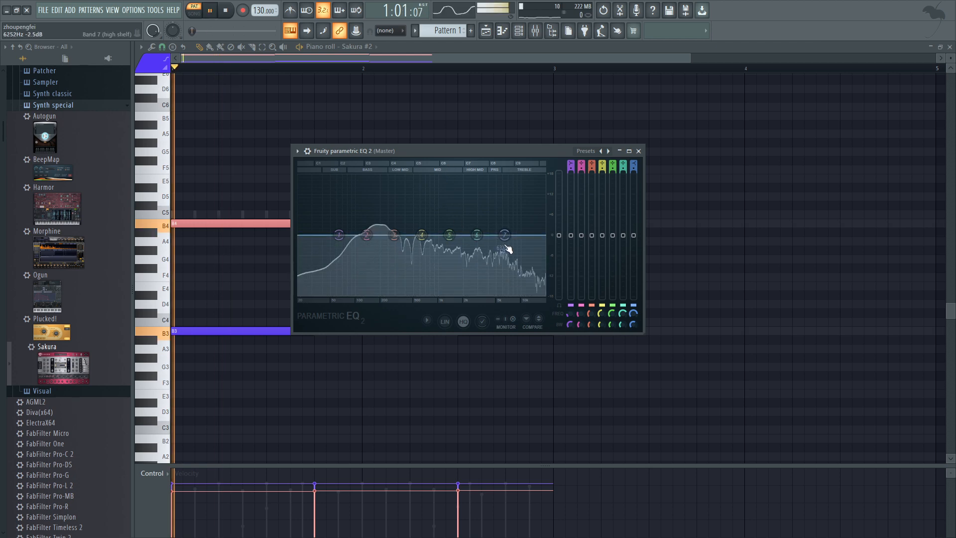
pyautogui.press('space')
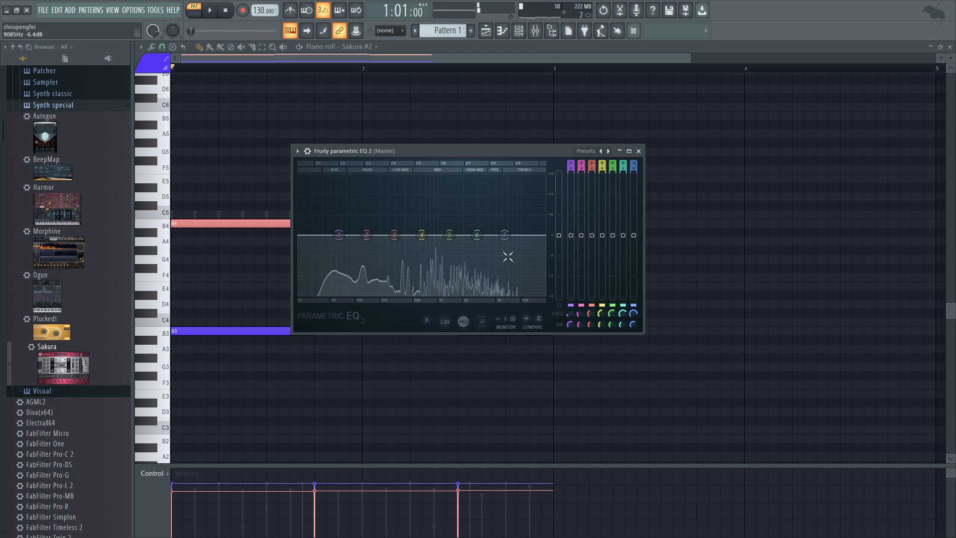
pyautogui.press('space')
pyautogui.press('space')
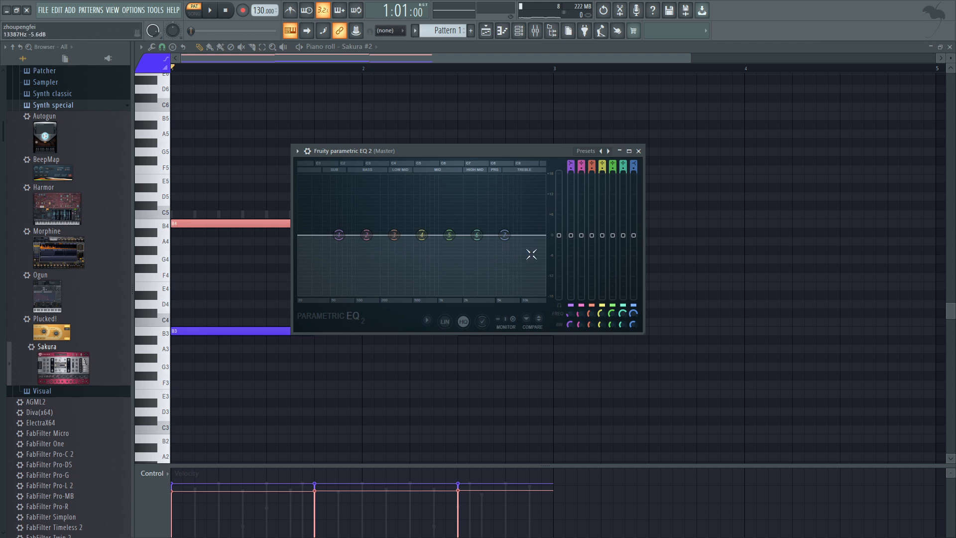
pyautogui.press('space')
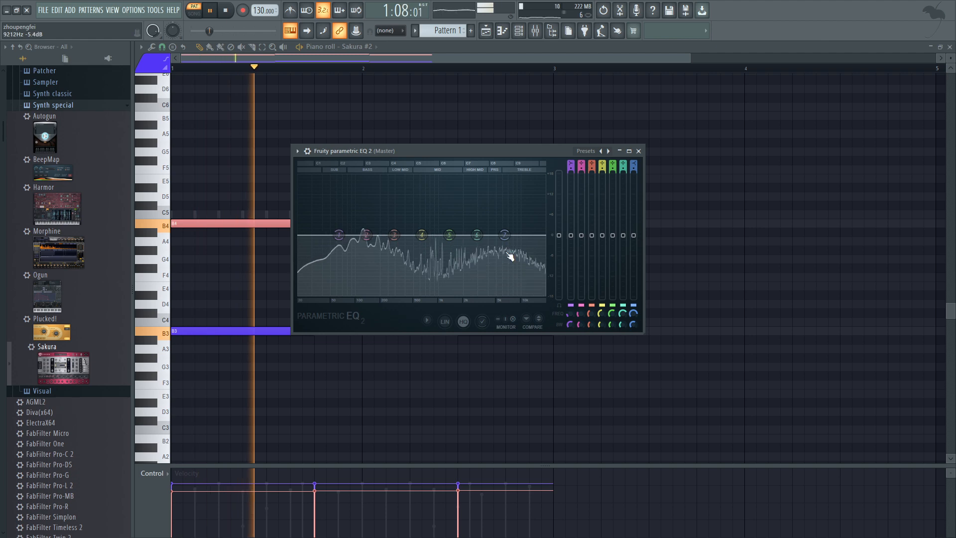
# Show the mixer, unmute Insert 3 during playback, and stop the pattern.
pyautogui.press('F6')
pyautogui.press('F9')
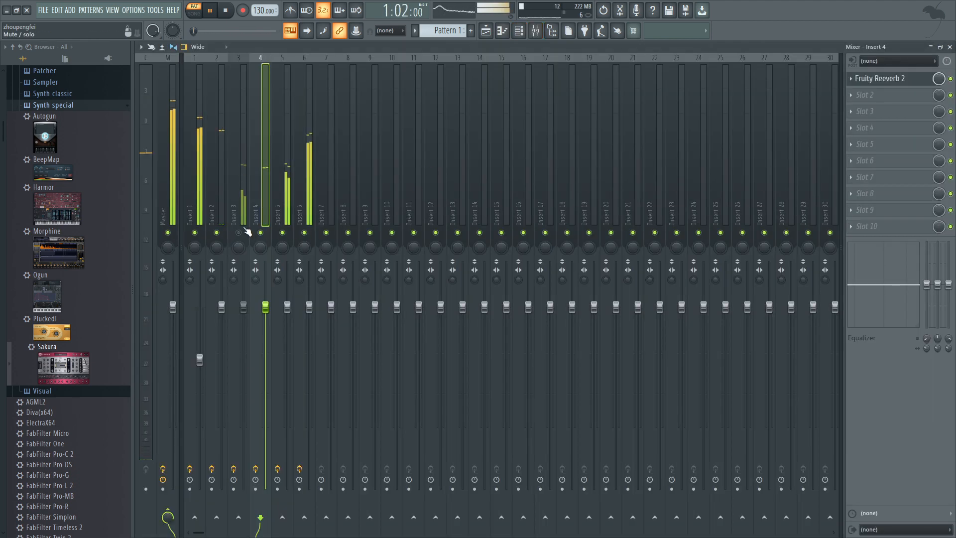
pyautogui.press('space')
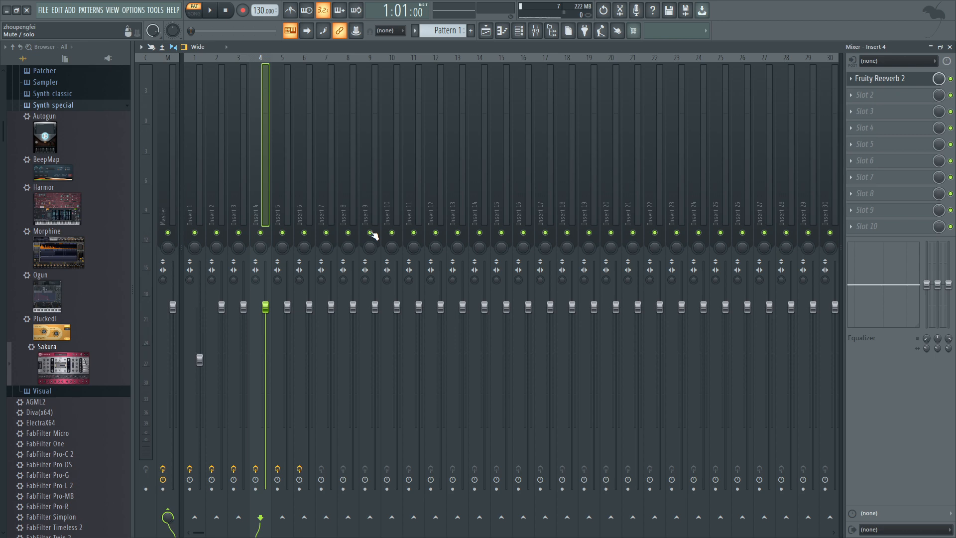
# Audition repeated C5 notes on Sakura #2 and return to its piano roll.
pyautogui.press('z')
pyautogui.press('z')
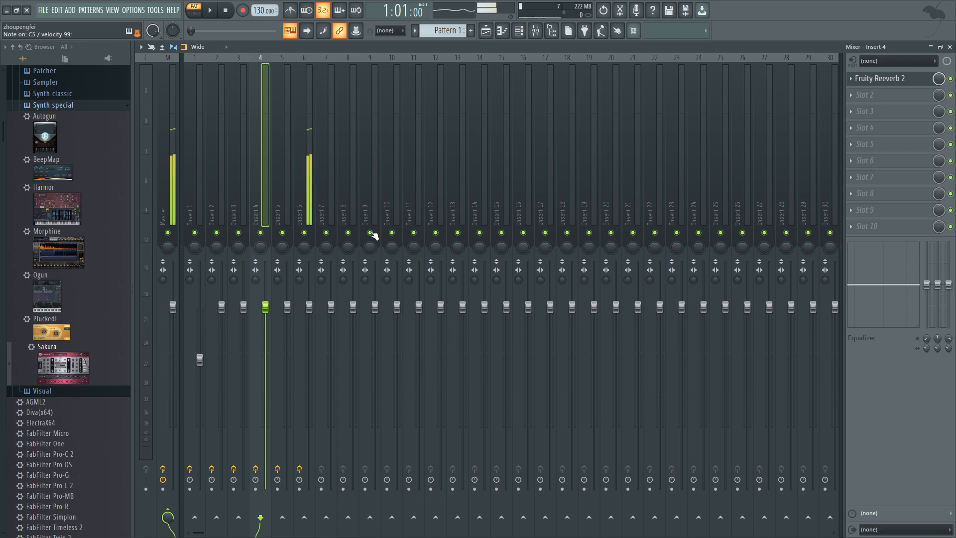
pyautogui.press('z')
pyautogui.press('z')
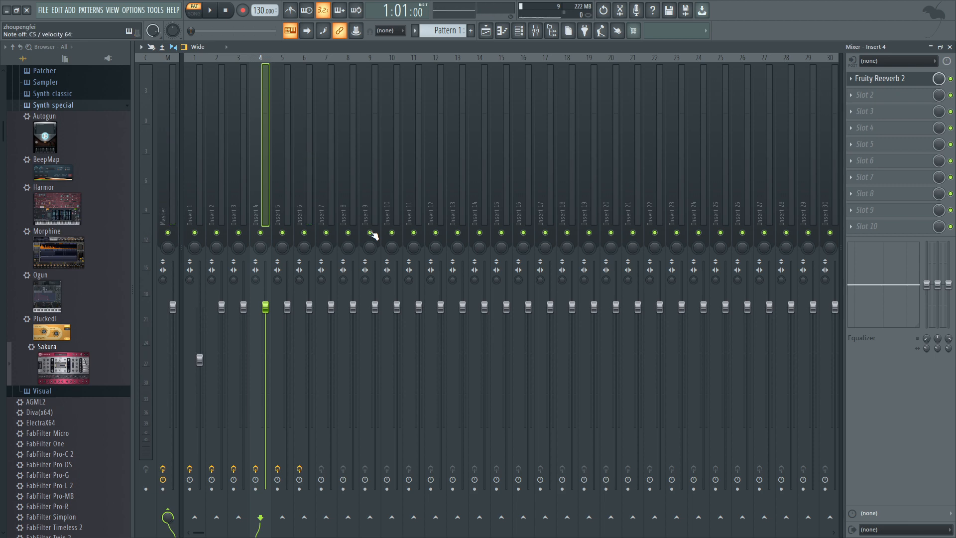
pyautogui.press('z')
pyautogui.press('z')
pyautogui.press('F9')
pyautogui.press('space')
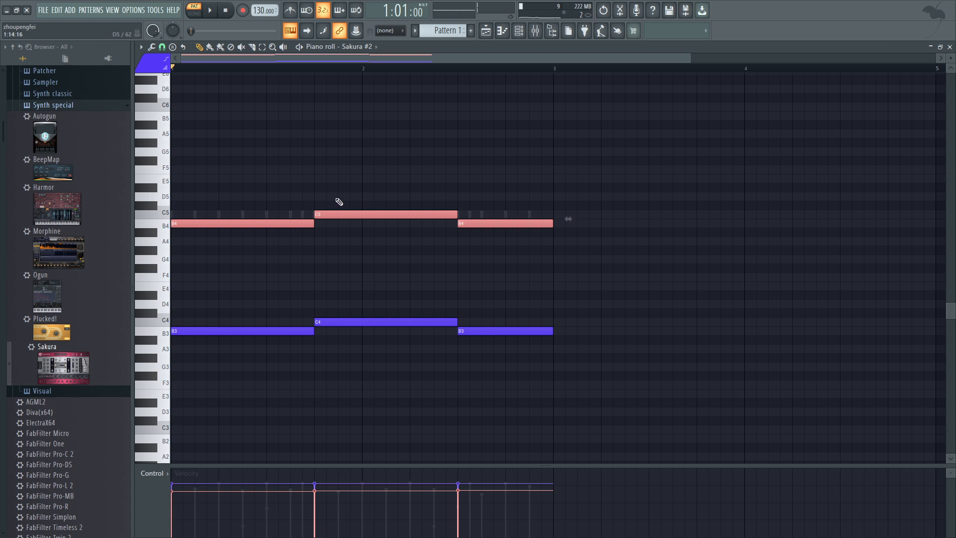
# Add a third Sakura instrument to the channel rack and load the Pads preset PAD A Kind of Pipe FG.
pyautogui.click(518, 31)
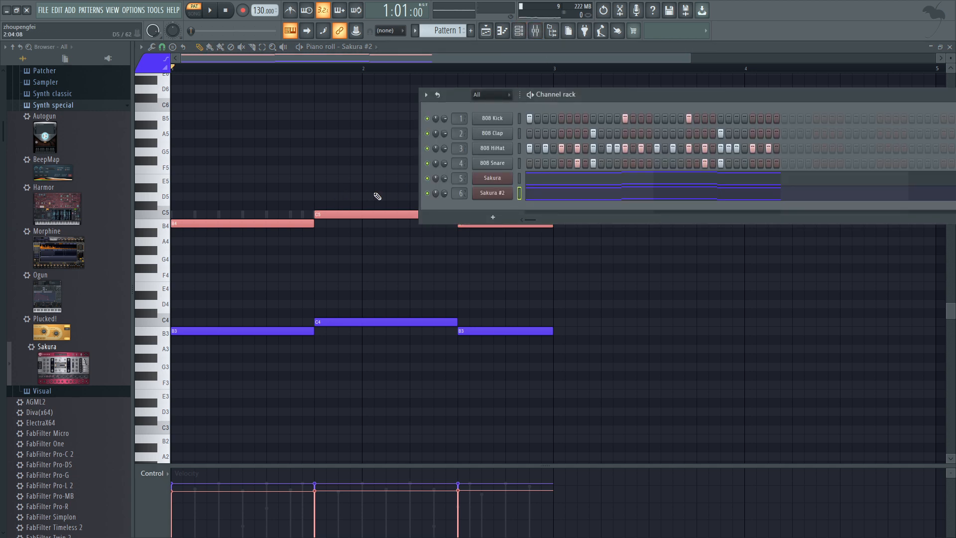
pyautogui.moveTo(37, 349); pyautogui.dragTo(471, 208)
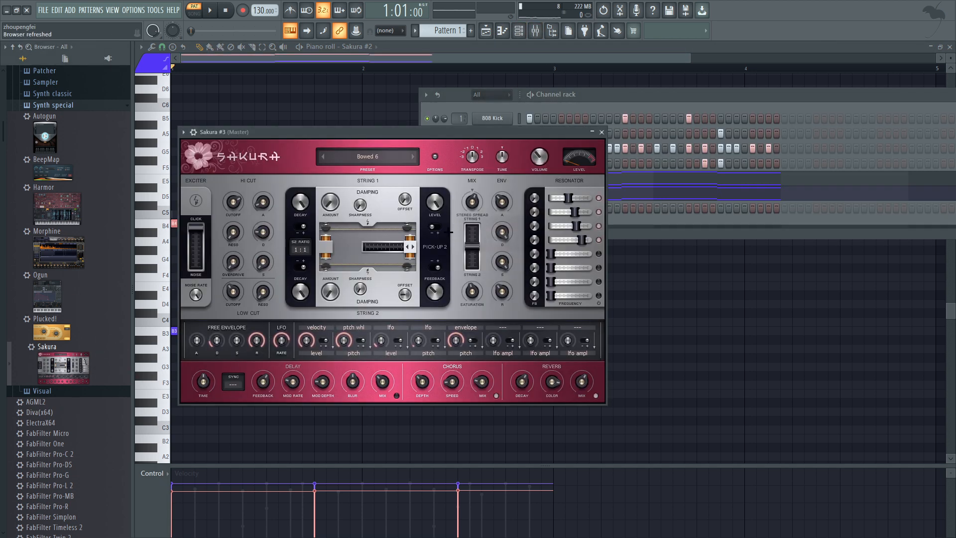
pyautogui.click(359, 160)
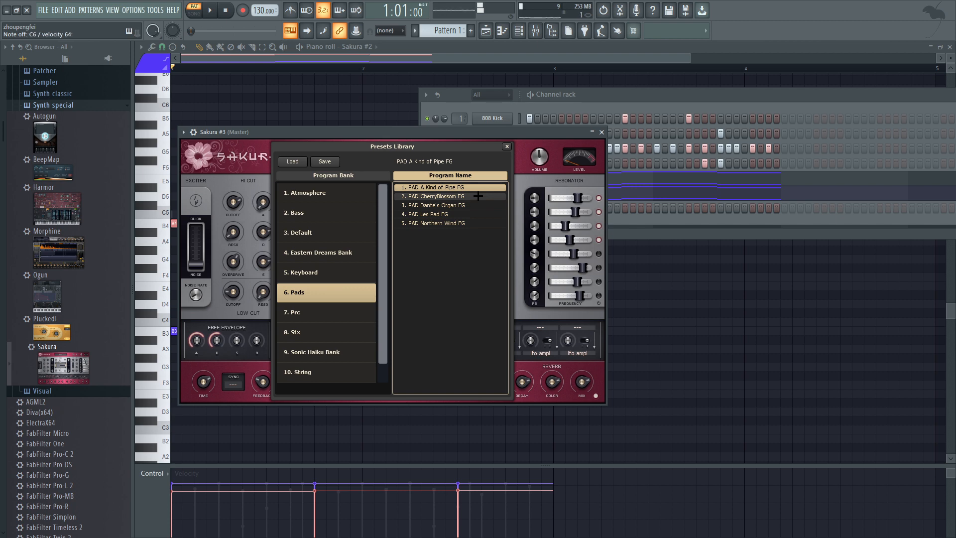
pyautogui.click(478, 196)
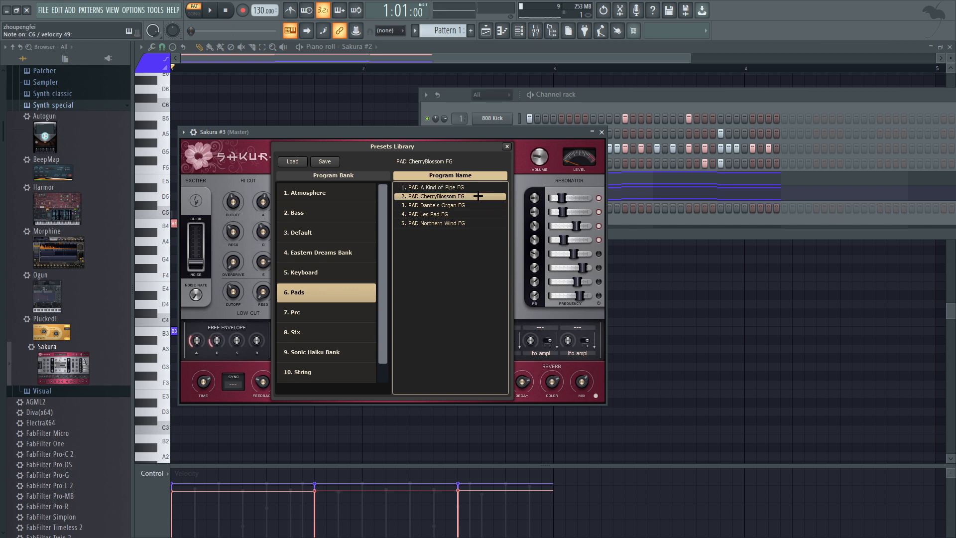
pyautogui.click(470, 187)
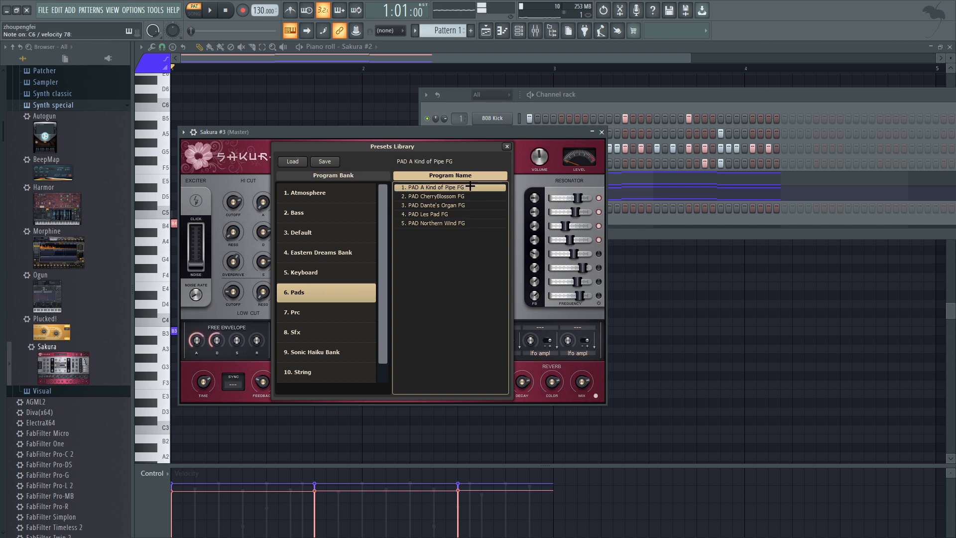
pyautogui.click(506, 147)
# Open the Sakura #3 piano roll and place a half-bar C6 note at the start of bar 1.
pyautogui.moveTo(567, 132); pyautogui.dragTo(613, 365)
pyautogui.rightClick(512, 208)
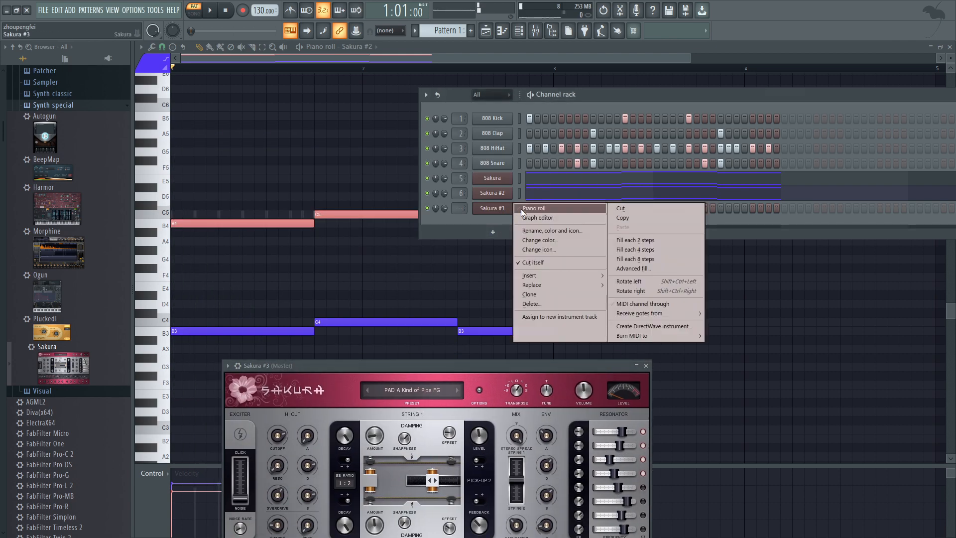
pyautogui.click(523, 210)
pyautogui.scroll(3, 180, 233)
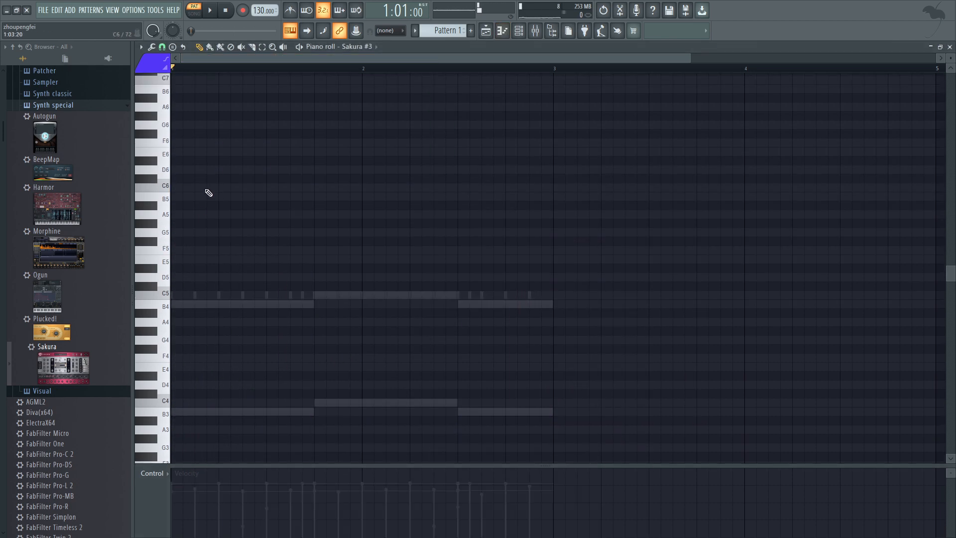
pyautogui.press('space')
pyautogui.press('space')
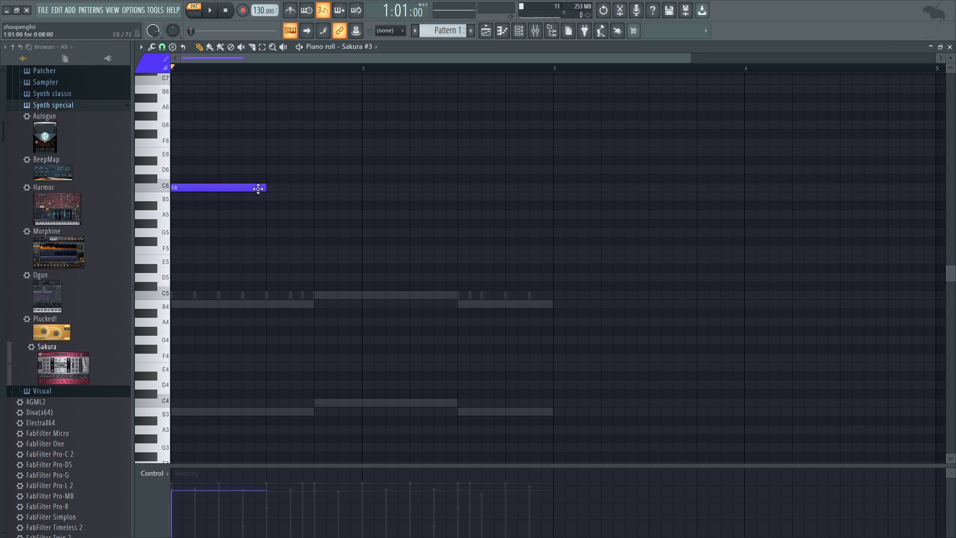
# Audition the C6 note, lengthen it to one full bar, and lower it to B5.
pyautogui.press('space')
pyautogui.press('space')
pyautogui.press('space')
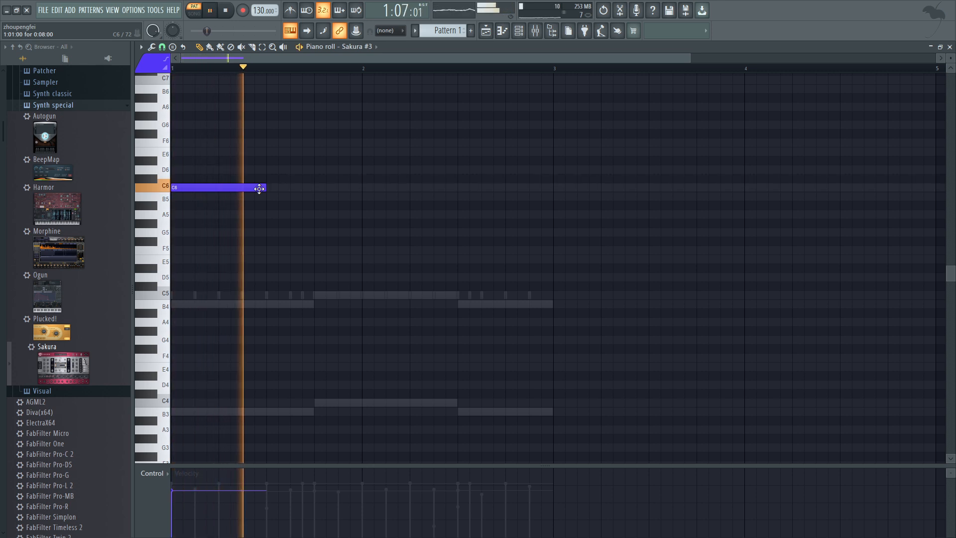
pyautogui.press('space')
pyautogui.moveTo(348, 195)
pyautogui.mouseDown()
pyautogui.moveTo(358, 197)
pyautogui.moveTo(341, 203)
pyautogui.mouseUp()
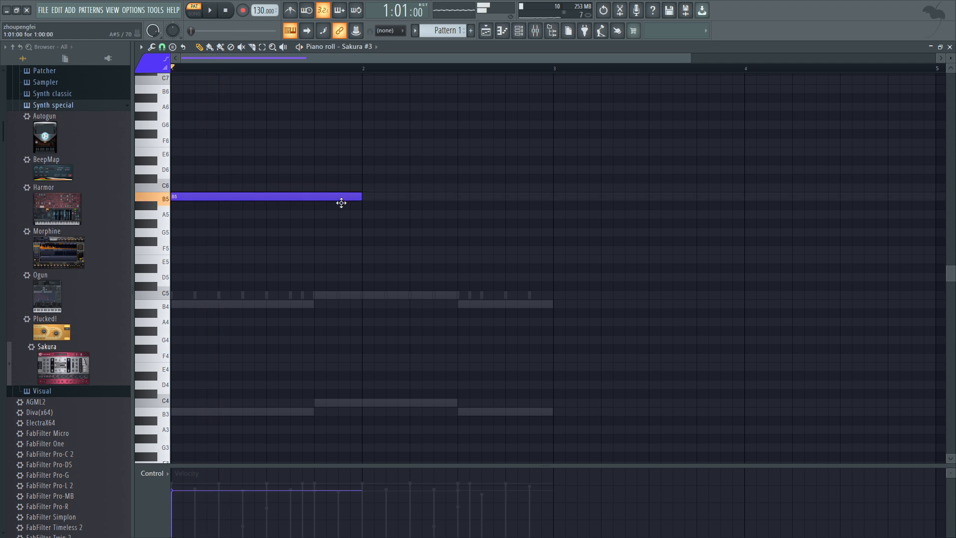
pyautogui.press('space')
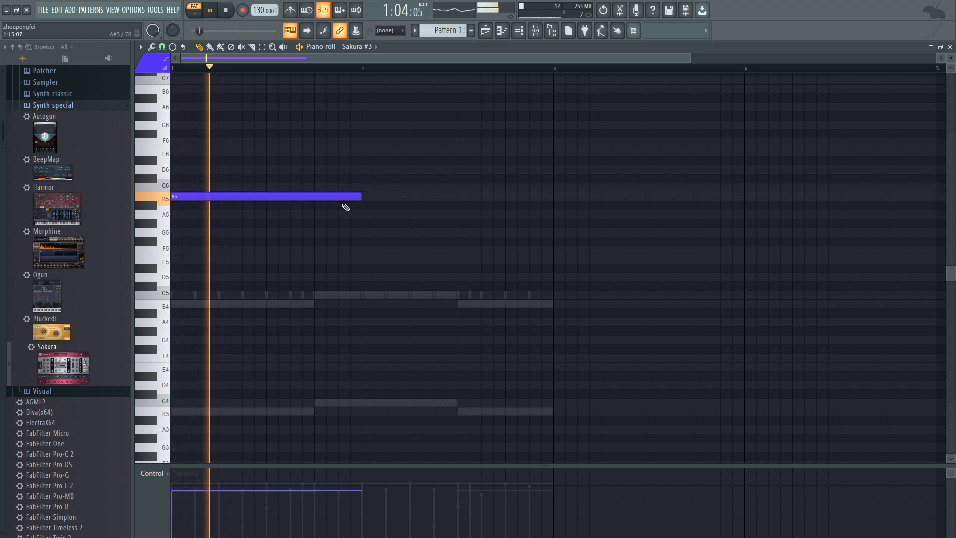
pyautogui.press('space')
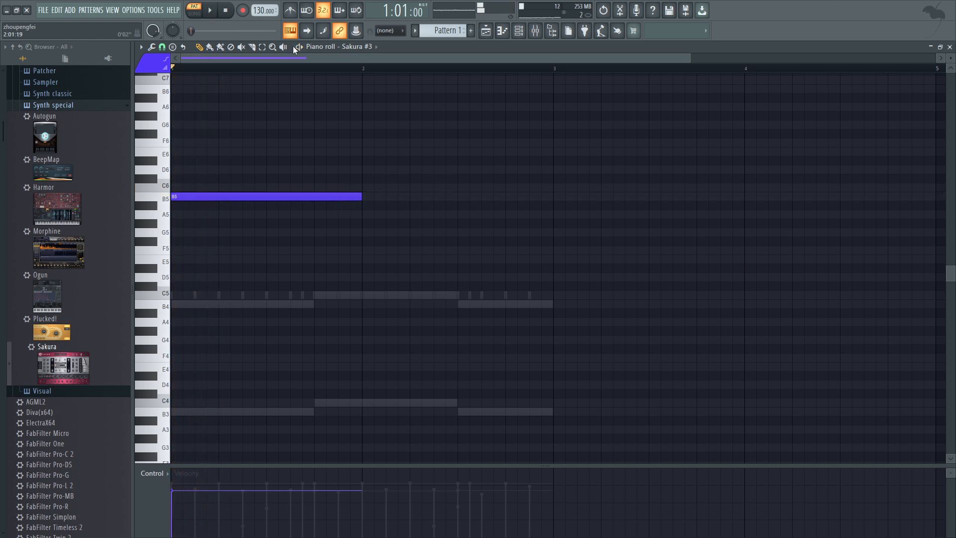
# Place a one-bar C6 note at the start of bar 2 in Sakura #3 and play the pattern.
pyautogui.click(215, 12)
pyautogui.click(370, 188)
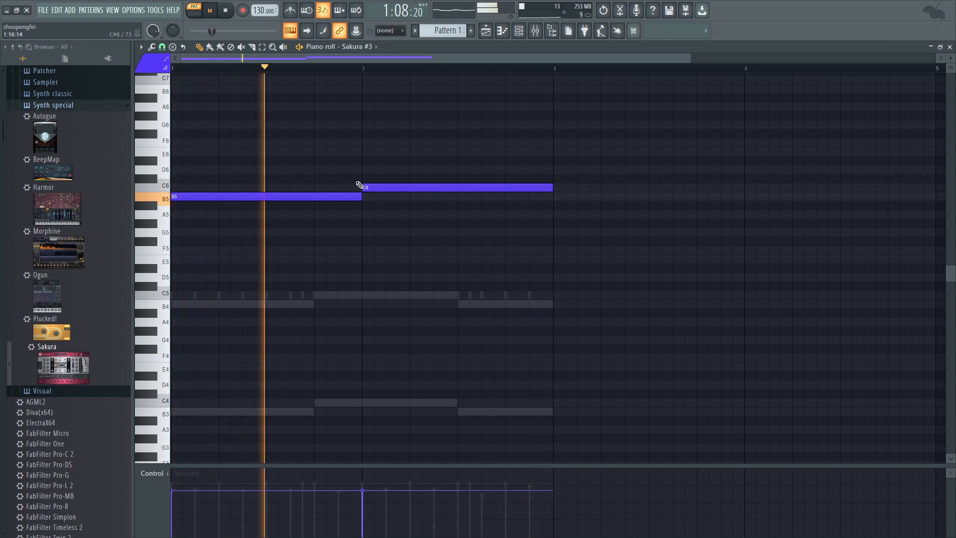
pyautogui.press('space')
# Raise the bar 1 note to E6 and lower the bar 2 note to B5, playing the pattern between changes.
pyautogui.moveTo(301, 196); pyautogui.dragTo(302, 146)
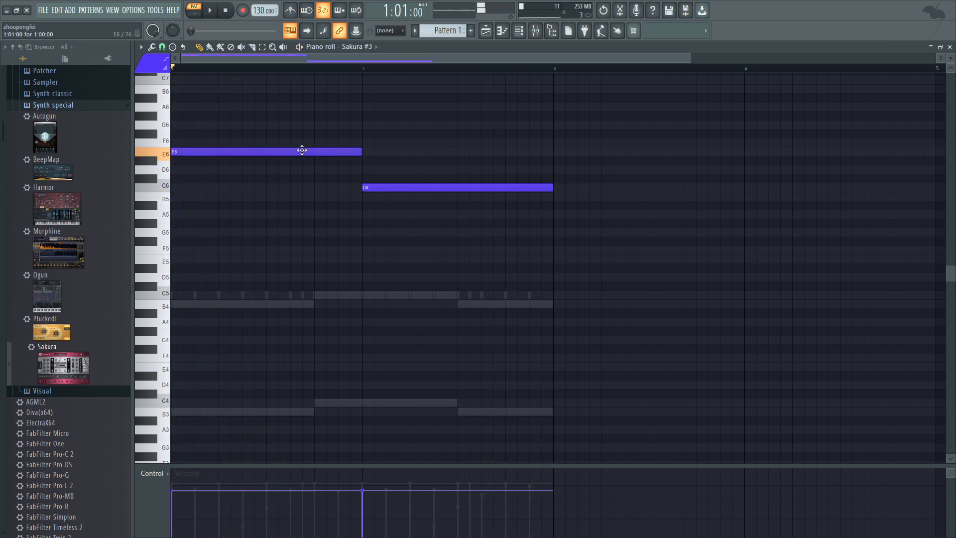
pyautogui.press('space')
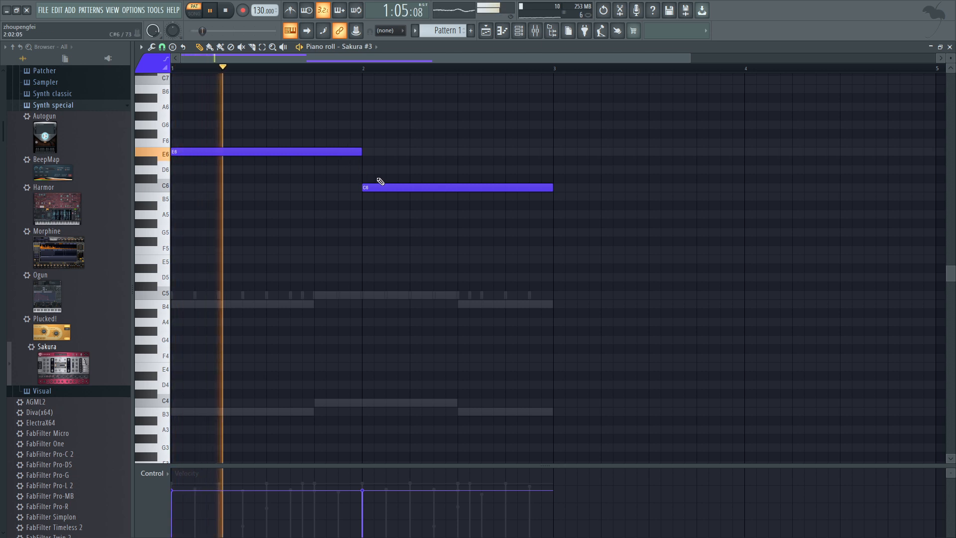
pyautogui.press('space')
pyautogui.press('space')
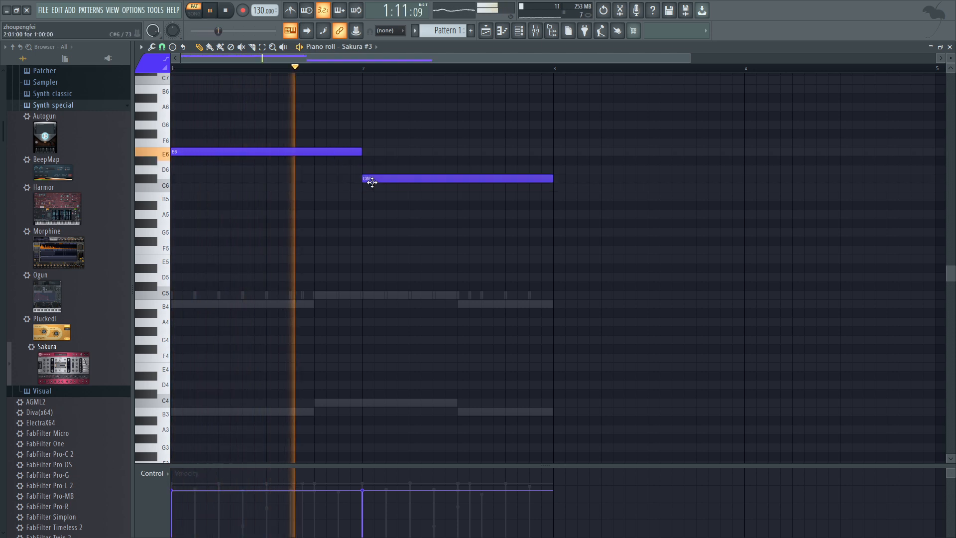
pyautogui.moveTo(370, 186); pyautogui.dragTo(368, 196)
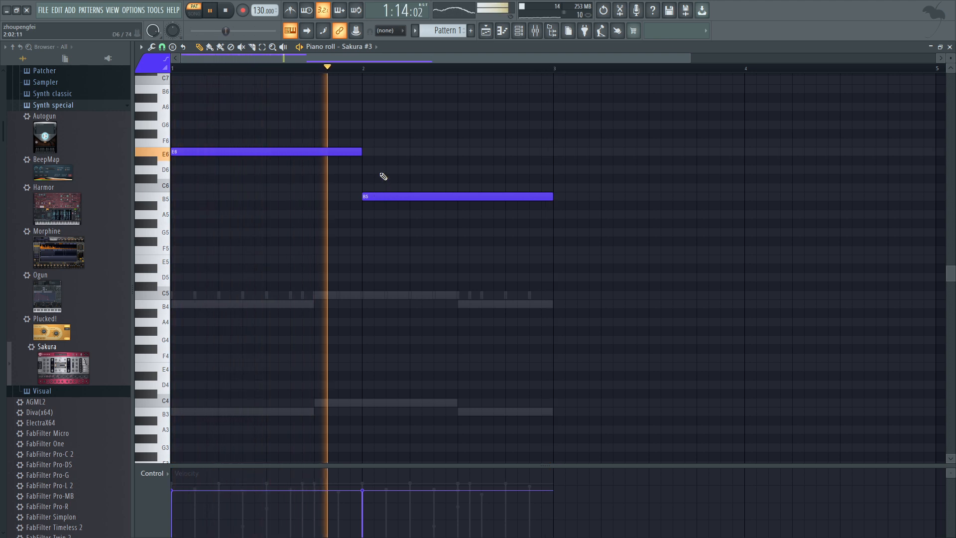
# Place a one-bar D6 note starting halfway through bar 2 and stop playback.
pyautogui.click(464, 170)
pyautogui.press('space')
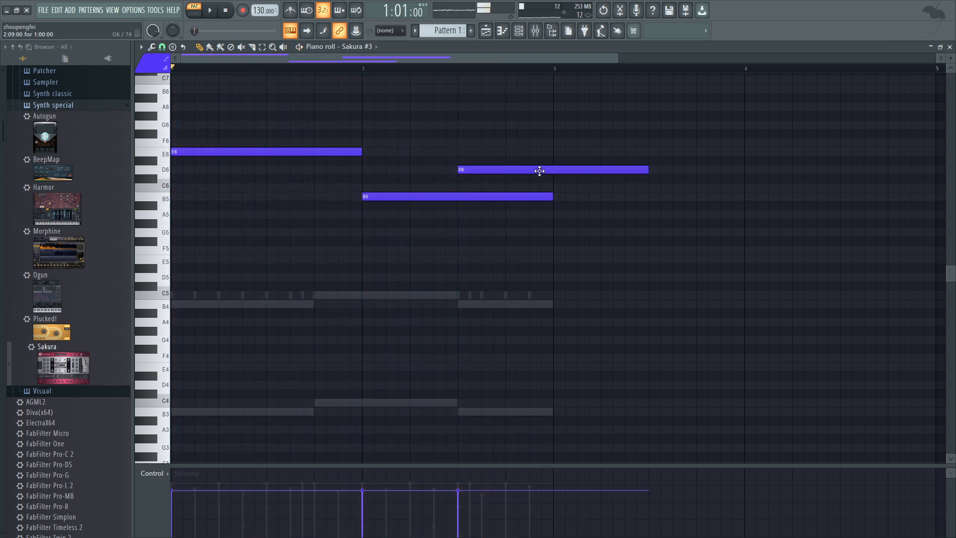
# Shorten the bar 2 B5 note to half a bar and the D6 note to end at bar 3, playing the pattern between edits.
pyautogui.moveTo(468, 209); pyautogui.dragTo(461, 207)
pyautogui.press('space')
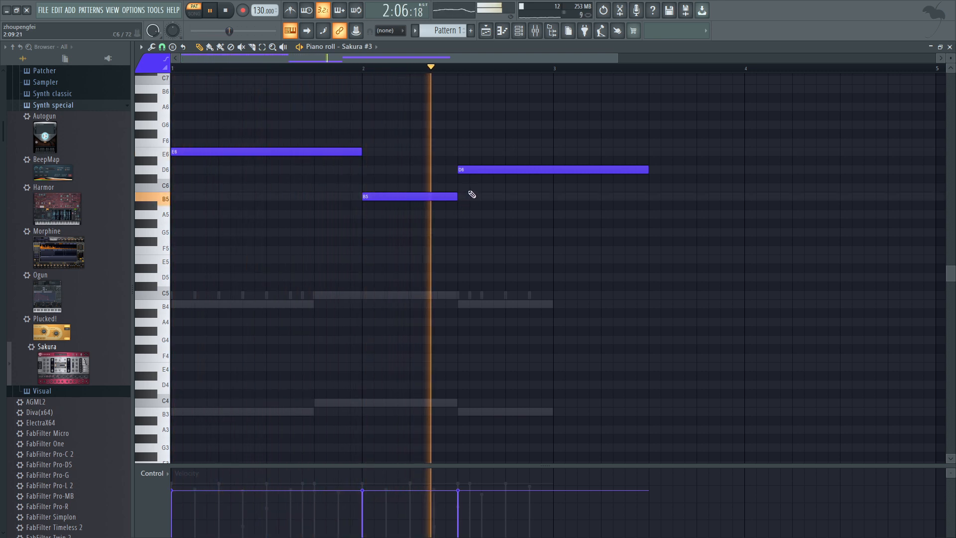
pyautogui.press('space')
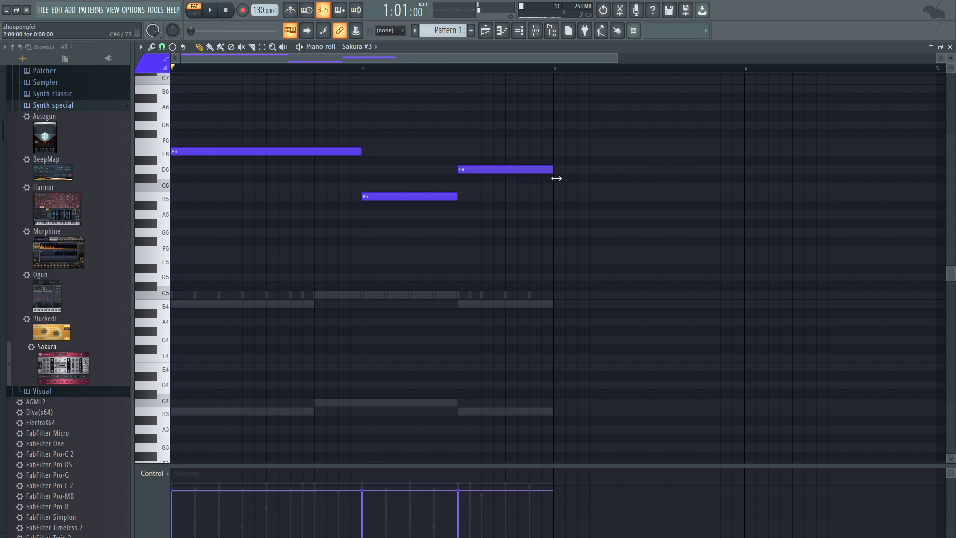
pyautogui.press('space')
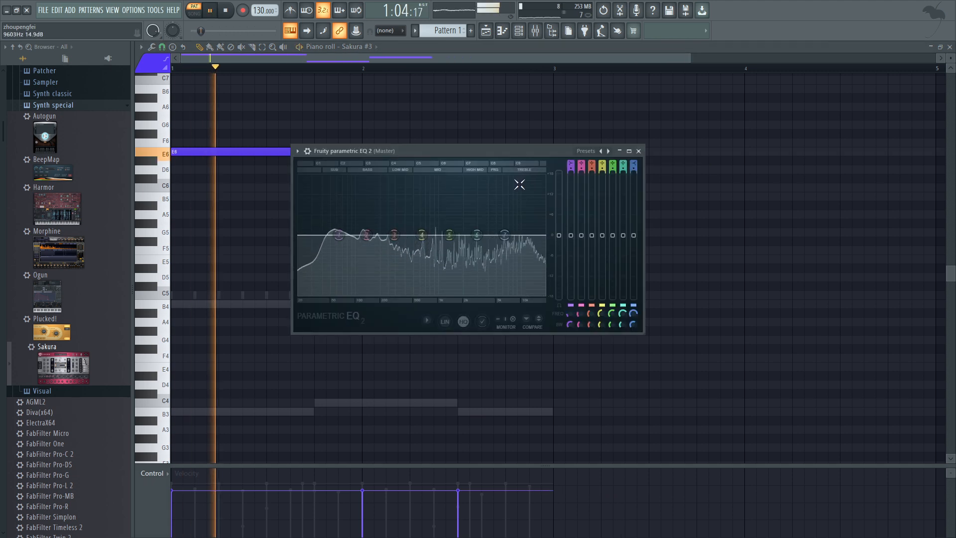
# Open the Sakura #3 instrument and adjust its reverb decay, playing the pattern between adjustments.
pyautogui.click(519, 30)
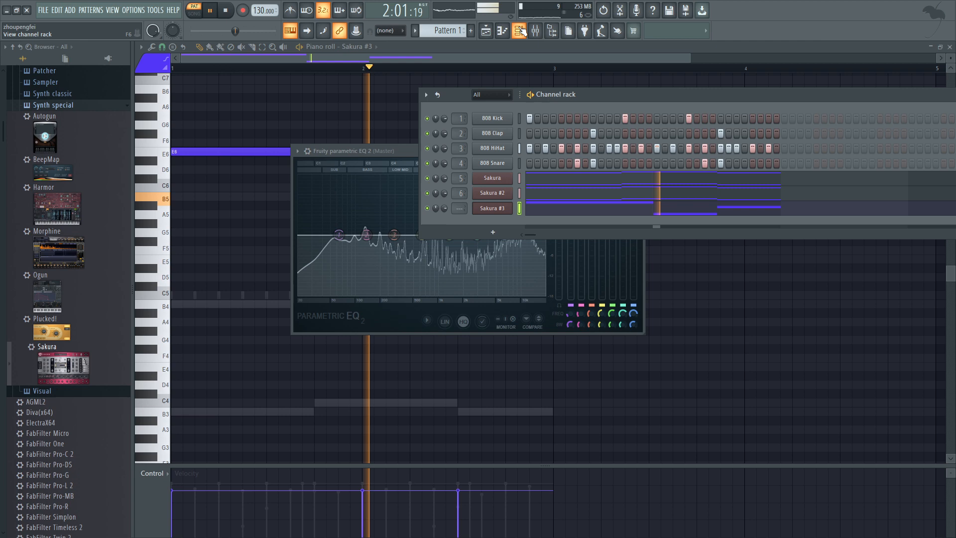
pyautogui.click(490, 209)
pyautogui.moveTo(423, 364); pyautogui.dragTo(441, 148)
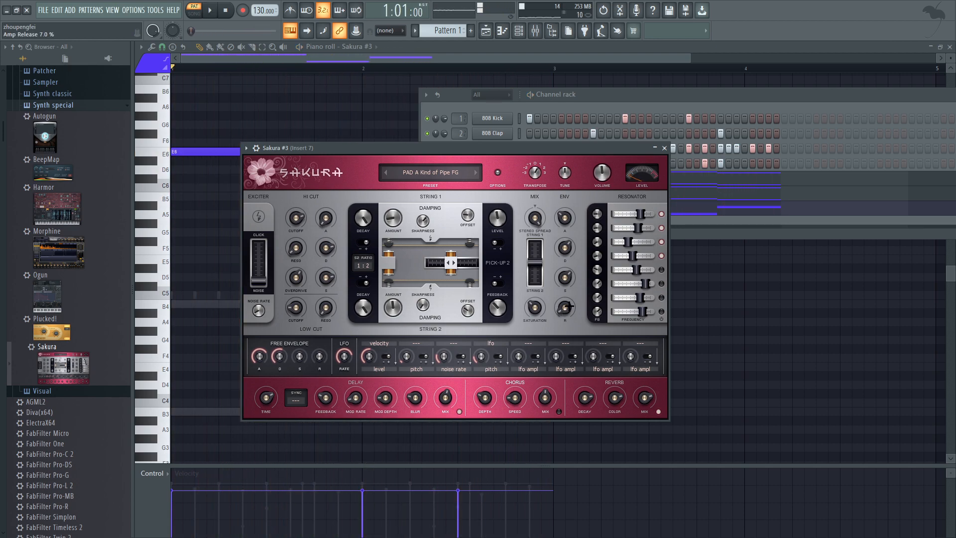
pyautogui.press('space')
pyautogui.moveTo(584, 398); pyautogui.dragTo(585, 396)
pyautogui.press('space')
pyautogui.press('space')
pyautogui.press('space')
pyautogui.press('space')
pyautogui.moveTo(586, 398); pyautogui.dragTo(585, 393)
pyautogui.press('space')
pyautogui.press('space')
pyautogui.press('space')
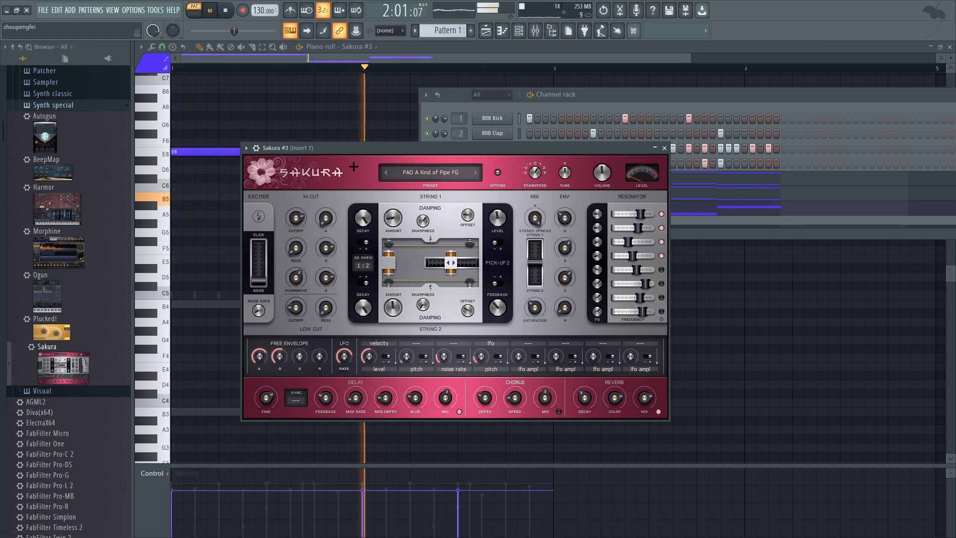
# Shorten the B5 note in the Sakura #3 piano roll so it ends just before the D6 note, and play the pattern.
pyautogui.click(371, 57)
pyautogui.press('space')
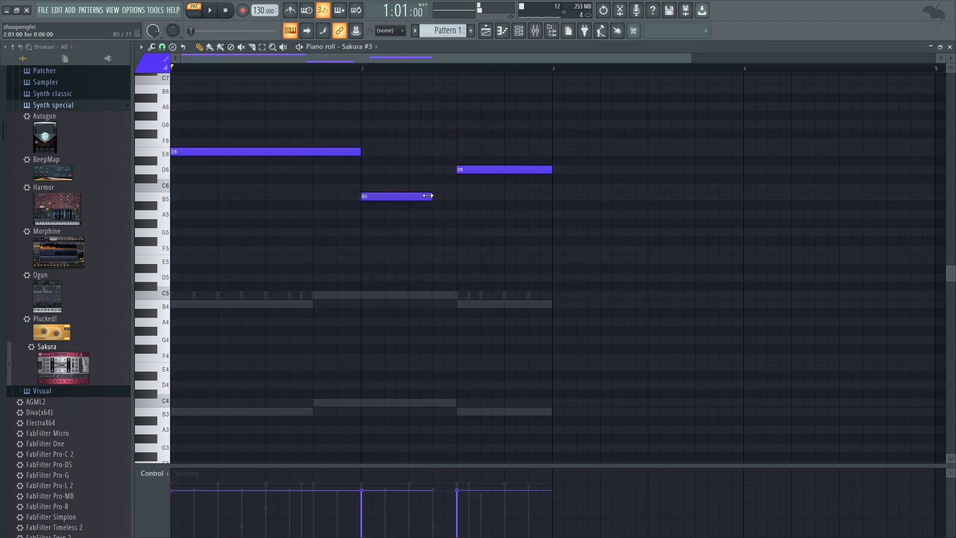
pyautogui.press('space')
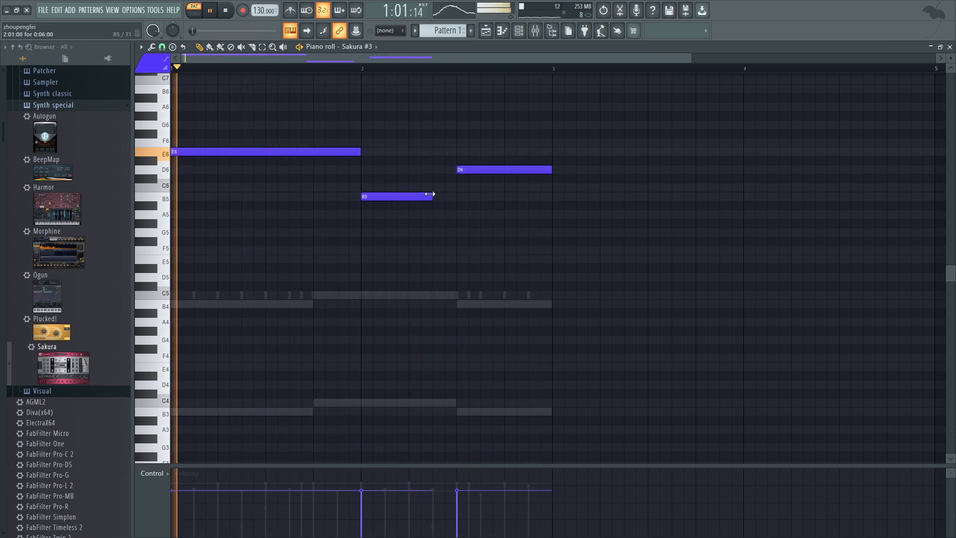
pyautogui.moveTo(430, 194); pyautogui.dragTo(452, 194)
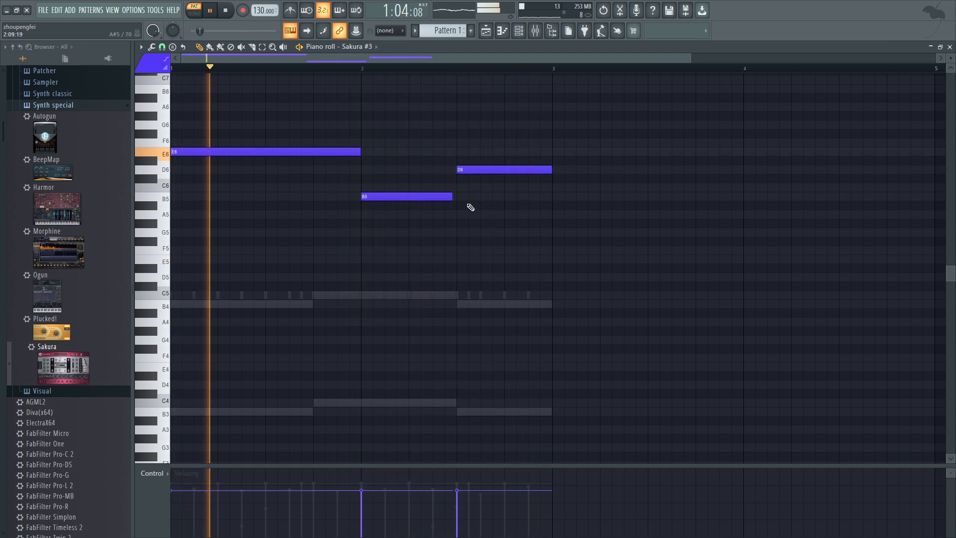
pyautogui.scroll(1, 471, 204)
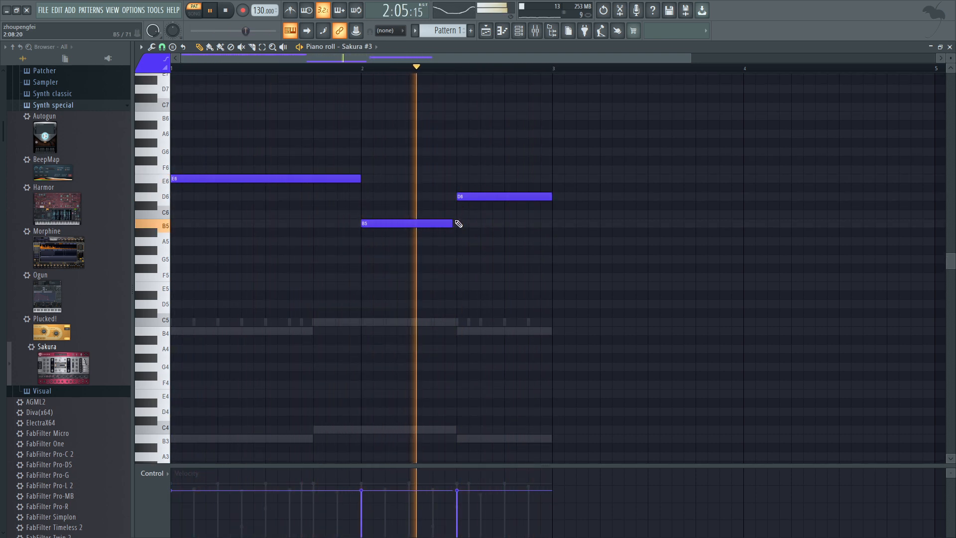
# Audition the PAD CherryBlossom FG preset in Sakura #3 and settle on PAD Dante's Organ FG, playing the pattern with each.
pyautogui.press('Tab')
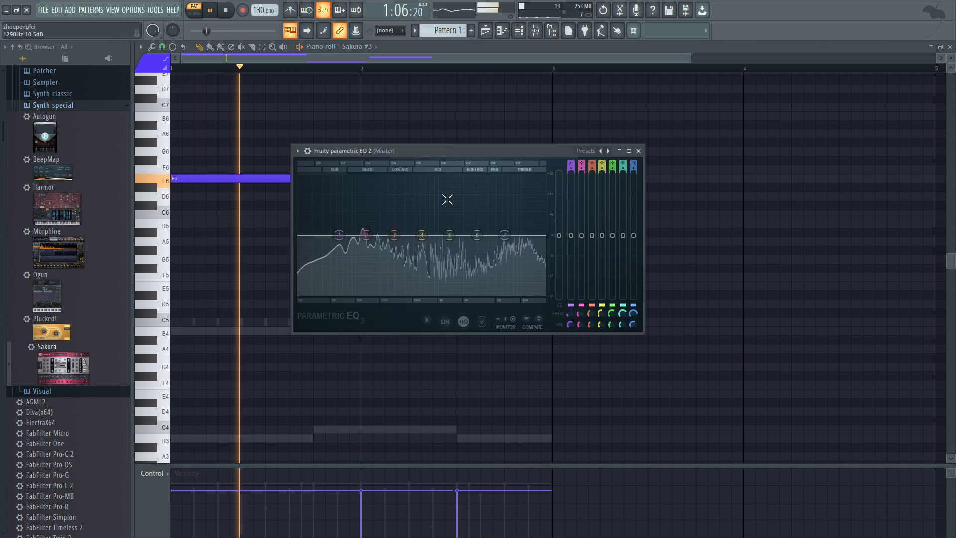
pyautogui.press('Tab')
pyautogui.press('space')
pyautogui.click(478, 173)
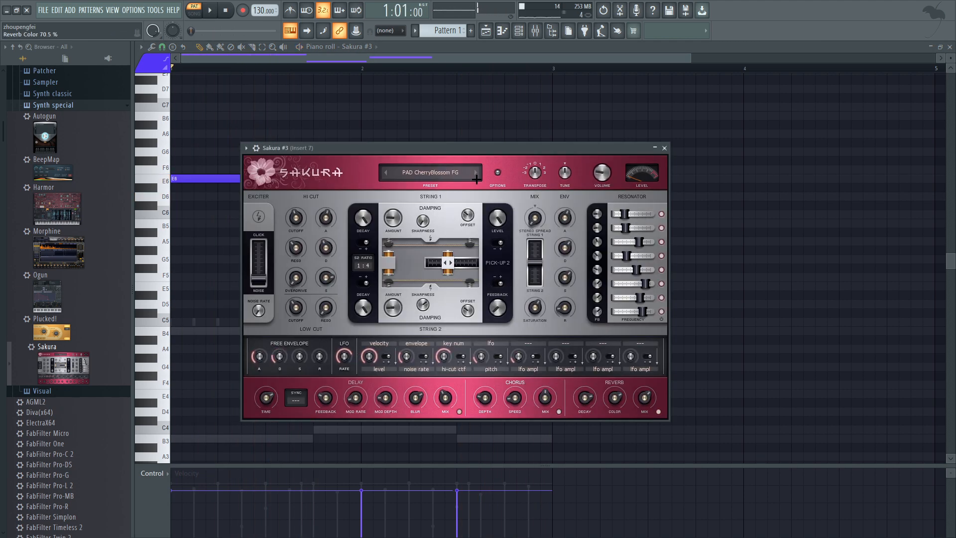
pyautogui.press('space')
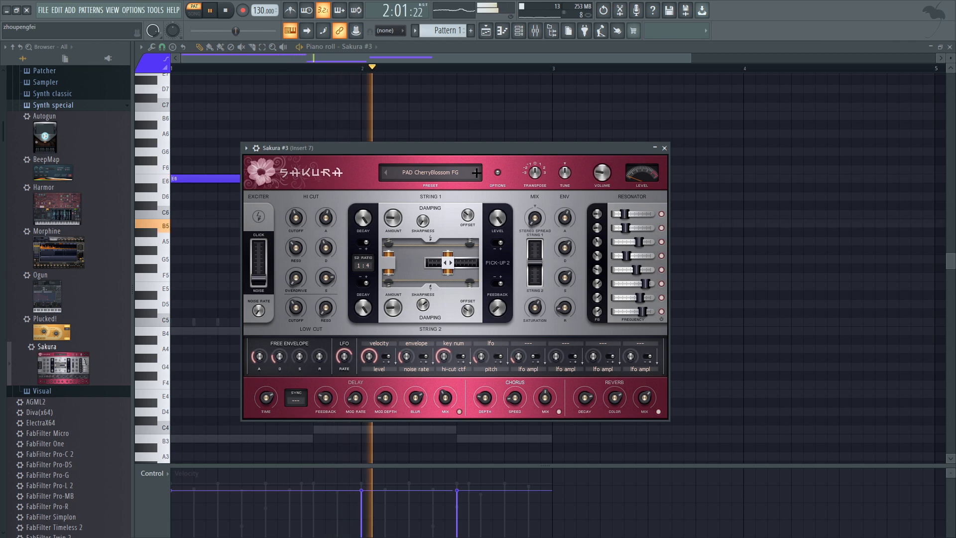
pyautogui.click(477, 173)
pyautogui.press('space')
pyautogui.press('space')
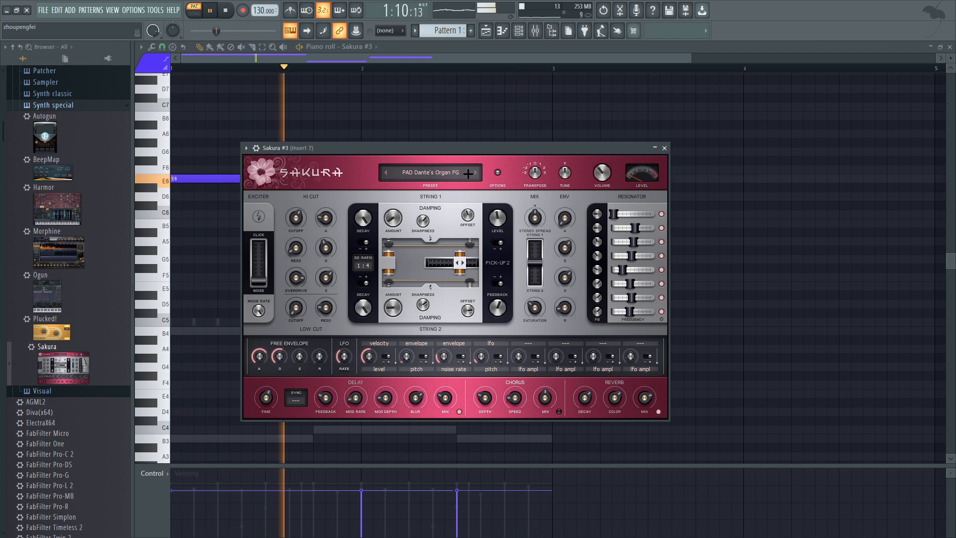
# Stop playback and load Fruity Parametric EQ 2 into the first effect slot of mixer Insert 7.
pyautogui.click(518, 31)
pyautogui.press('space')
pyautogui.press('F9')
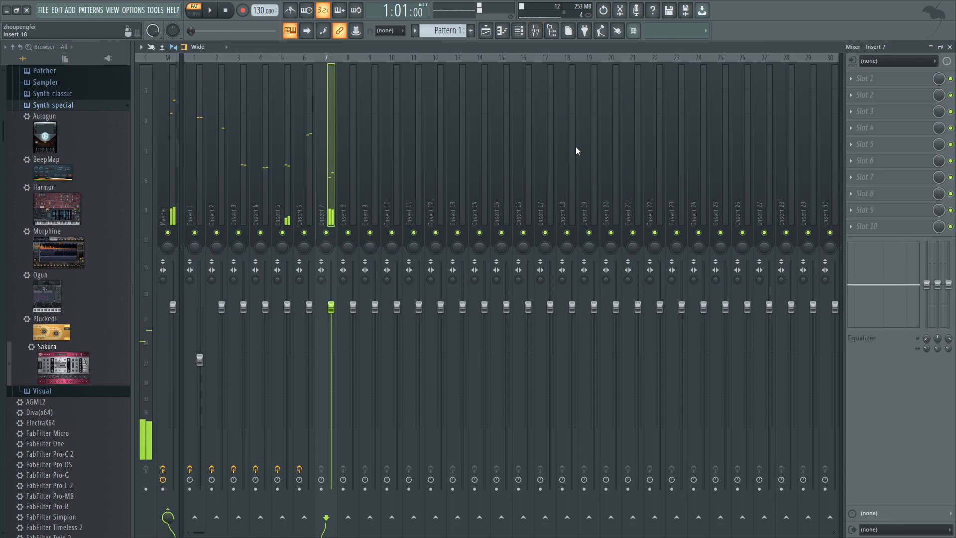
pyautogui.click(865, 78)
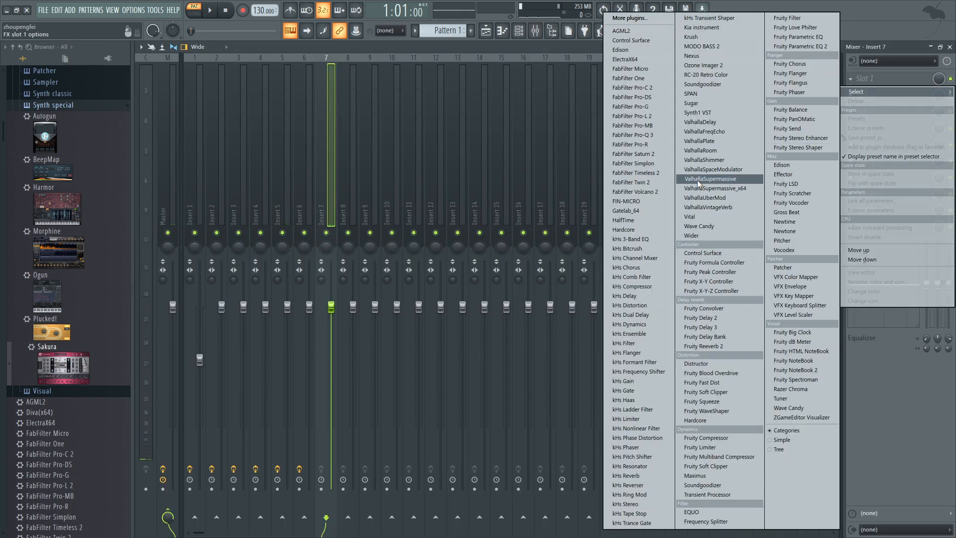
pyautogui.click(800, 46)
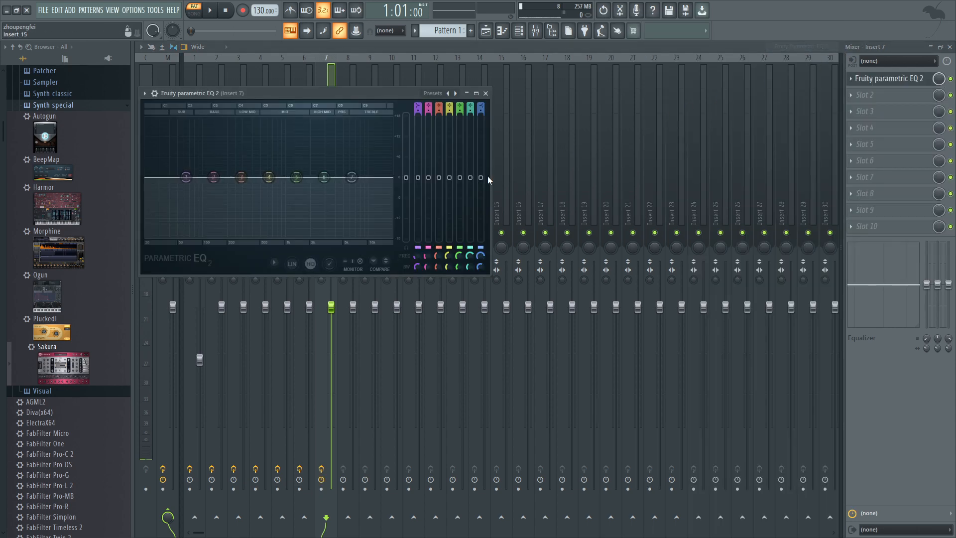
# Load the 20Hz + 18kHz cut mastering preset in the Insert 7 equalizer.
pyautogui.click(429, 93)
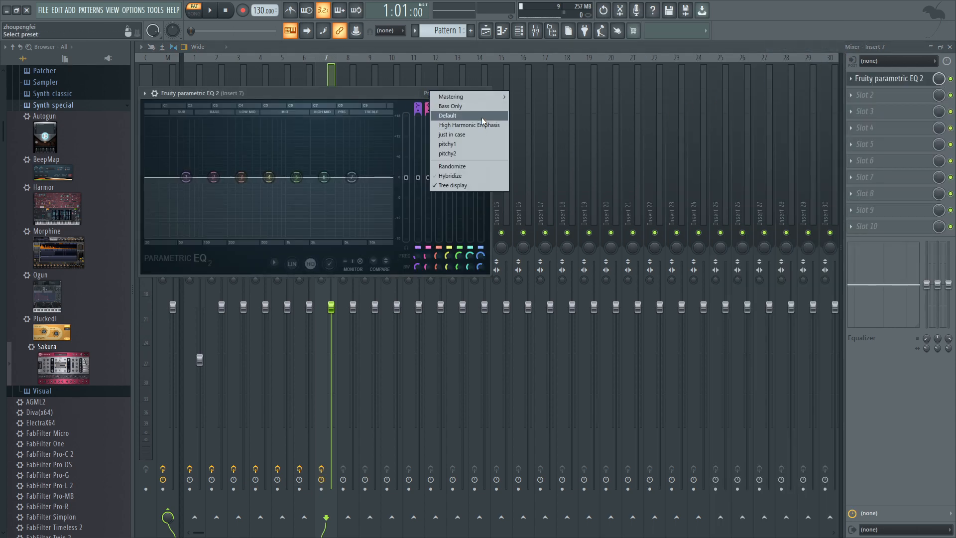
pyautogui.moveTo(482, 97)
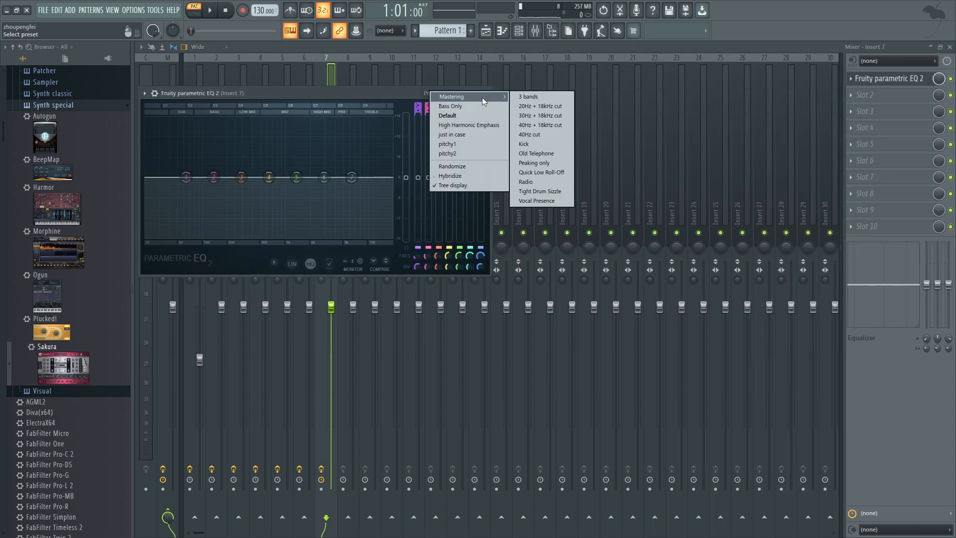
pyautogui.click(389, 98)
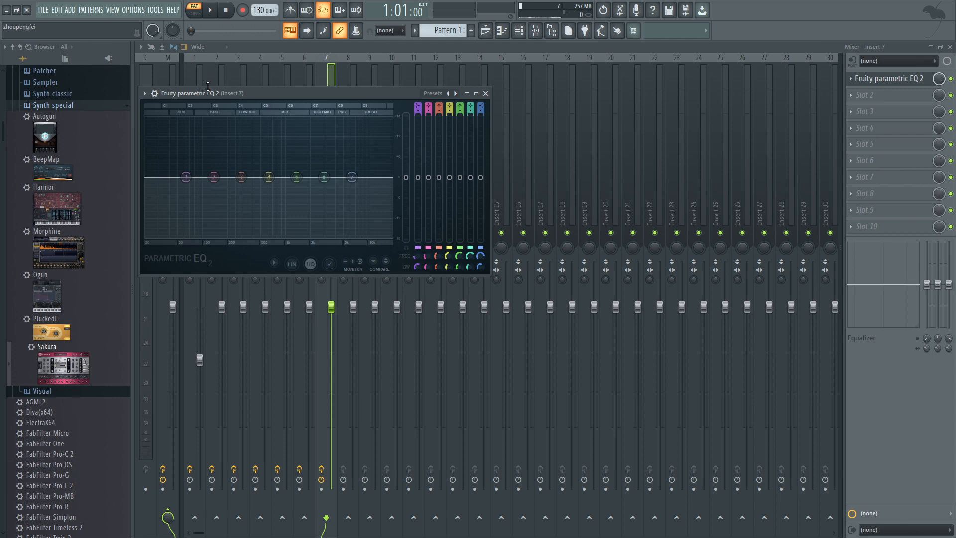
pyautogui.click(432, 94)
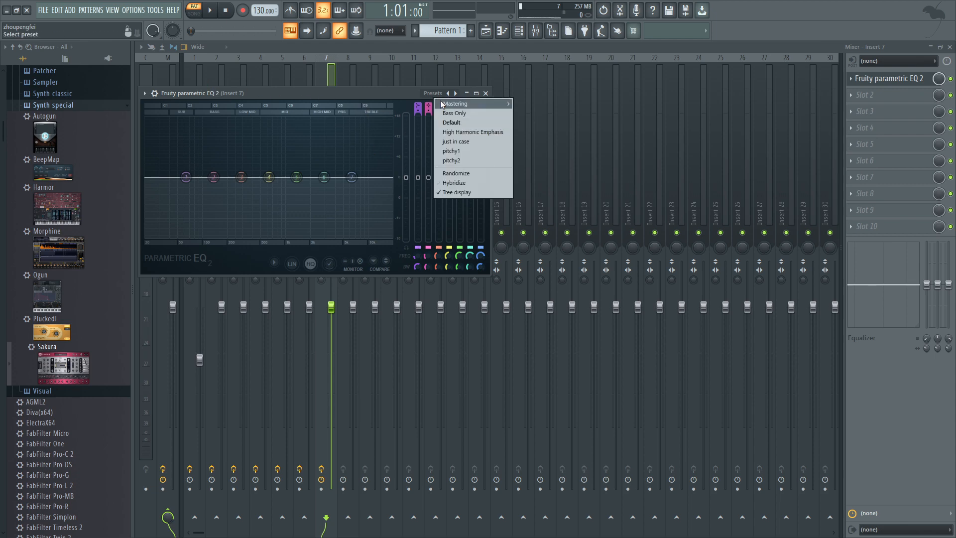
pyautogui.moveTo(442, 104)
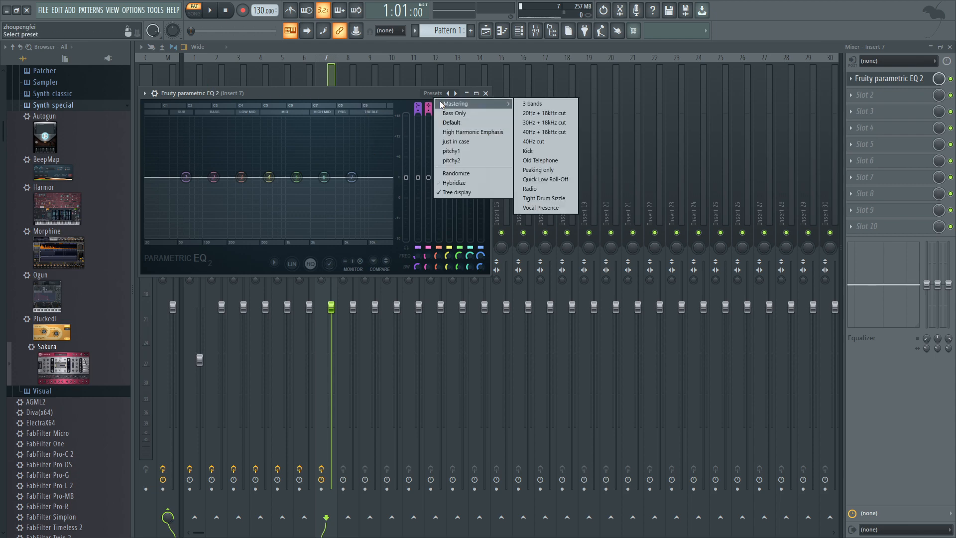
pyautogui.click(546, 113)
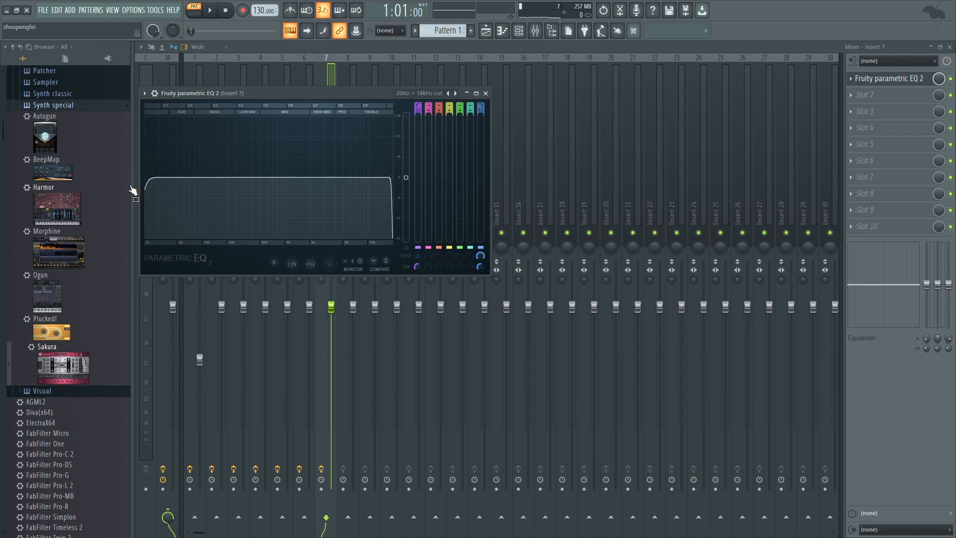
# Raise the EQ's high-pass cutoff into the mids and lower its low-pass cutoff while playing the pattern, and close the EQ.
pyautogui.moveTo(149, 178); pyautogui.dragTo(200, 178)
pyautogui.moveTo(391, 178); pyautogui.dragTo(329, 178)
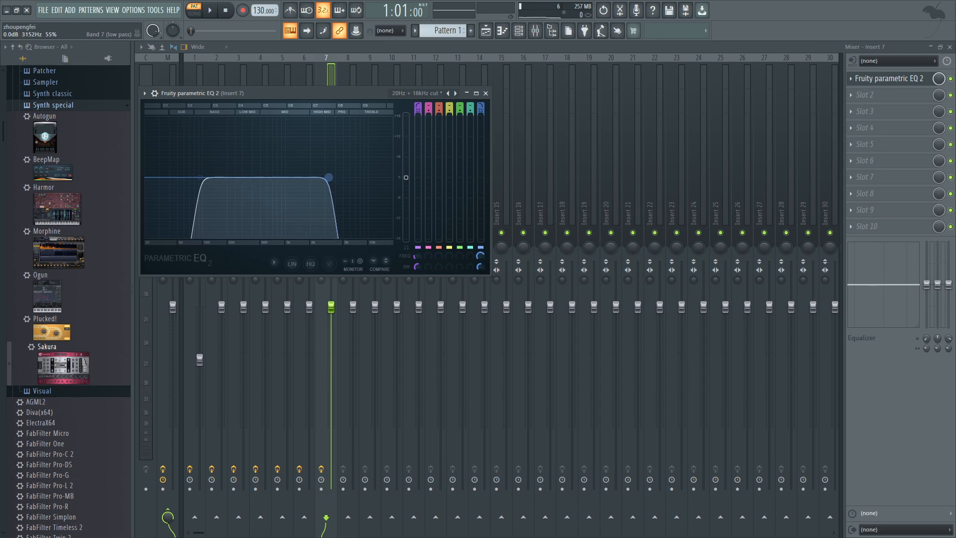
pyautogui.press('space')
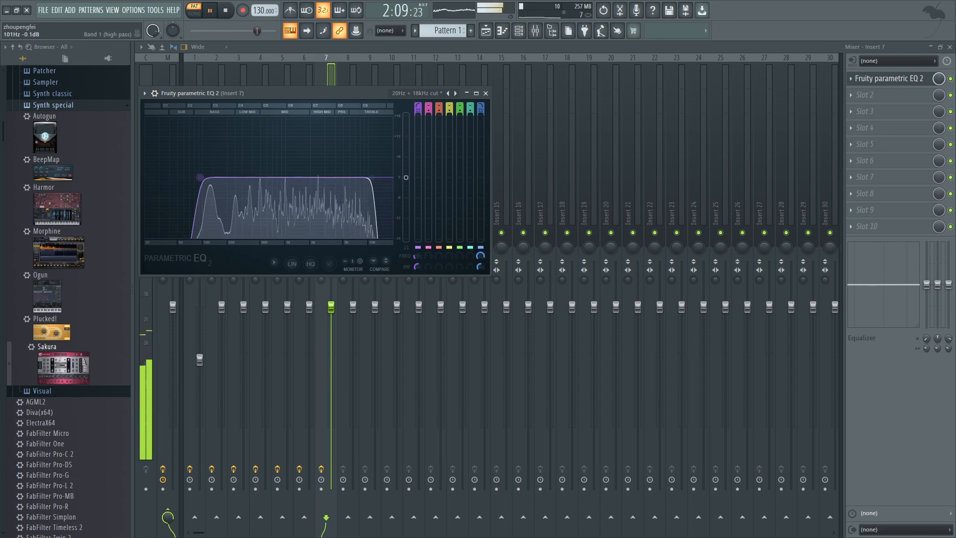
pyautogui.moveTo(200, 177); pyautogui.dragTo(273, 178)
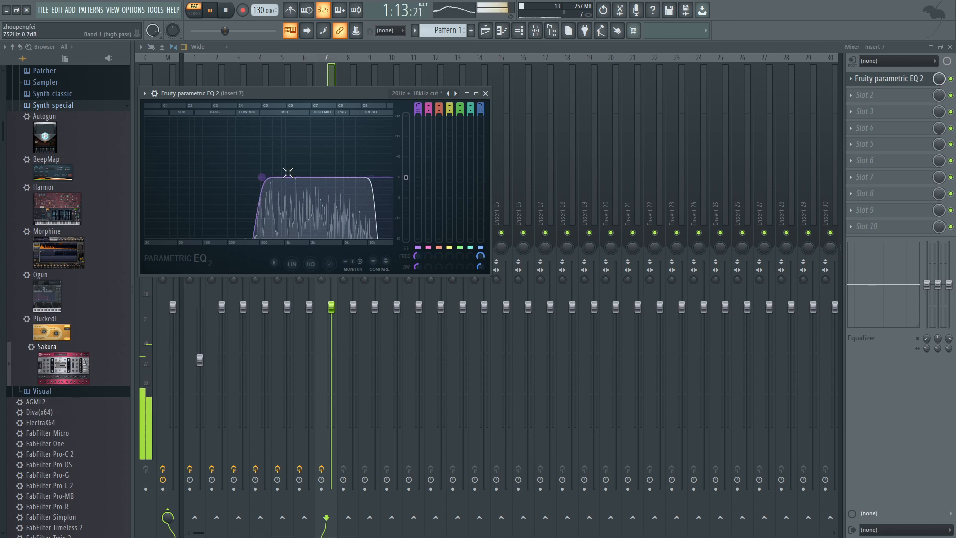
pyautogui.click(486, 93)
# Try the bar 1 note of Sakura #3 at G6 while playing the pattern, and move it back to E6.
pyautogui.press('Tab')
pyautogui.press('Tab')
pyautogui.press('Tab')
pyautogui.press('Tab')
pyautogui.press('Tab')
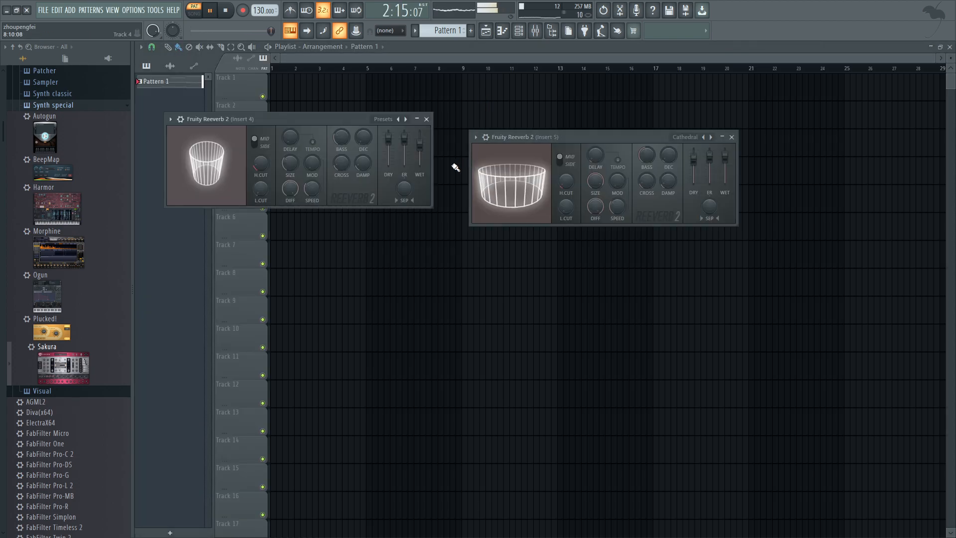
pyautogui.press('space')
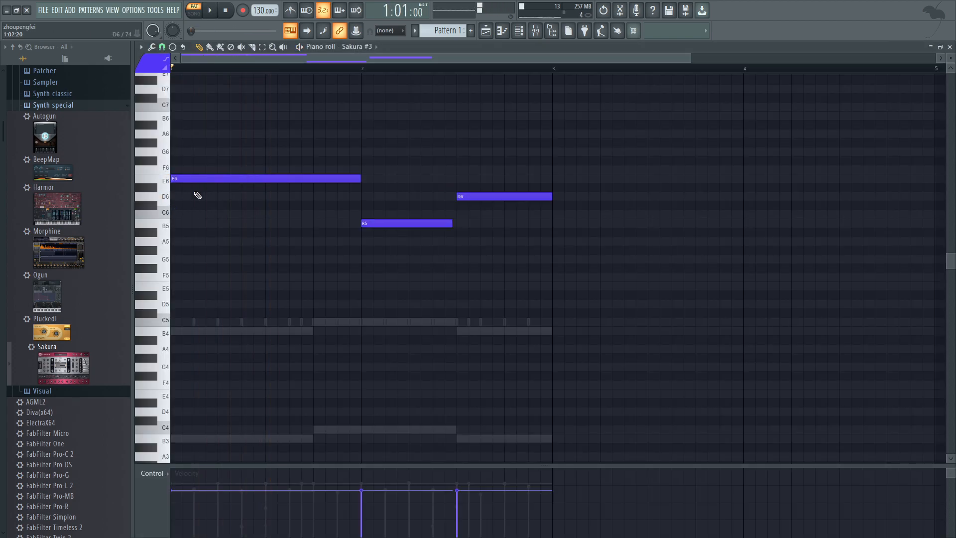
pyautogui.moveTo(199, 178); pyautogui.dragTo(206, 150)
pyautogui.press('space')
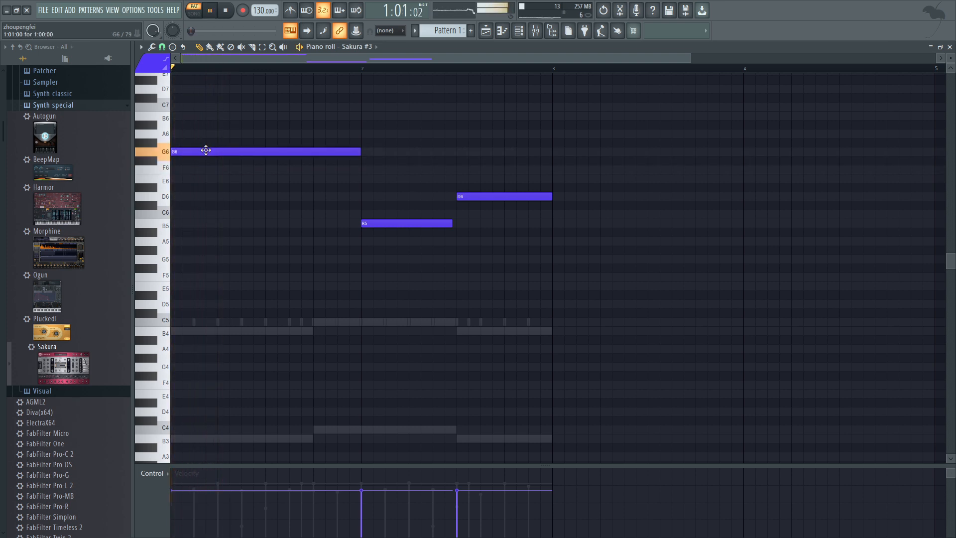
pyautogui.press('space')
pyautogui.press('space')
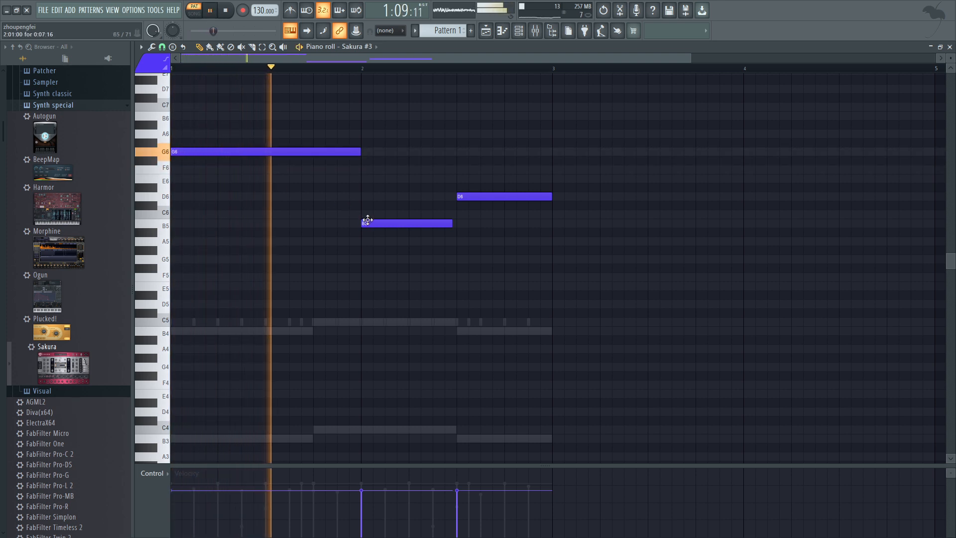
pyautogui.press('space')
pyautogui.moveTo(277, 154); pyautogui.dragTo(277, 178)
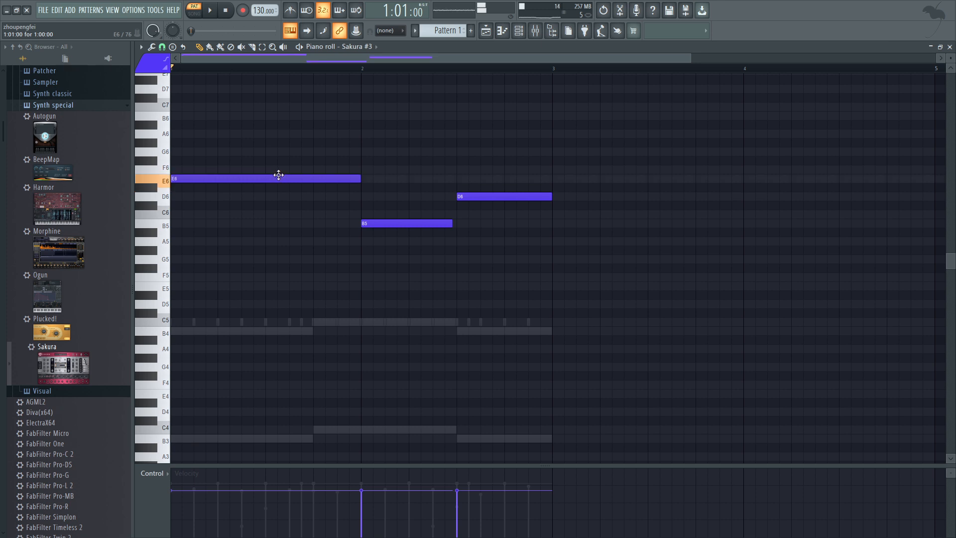
pyautogui.press('space')
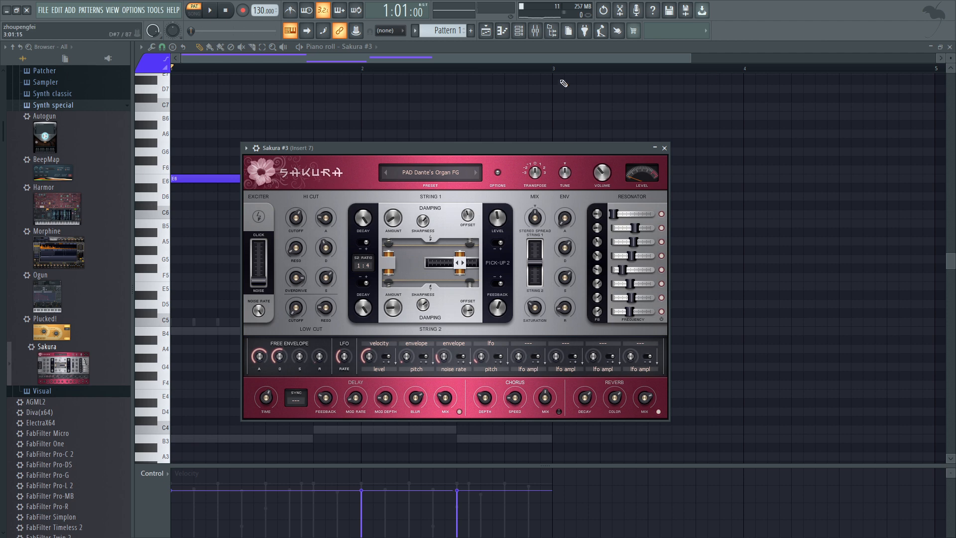
# Show the Playlist and switch playback from pattern mode to song mode.
pyautogui.click(518, 31)
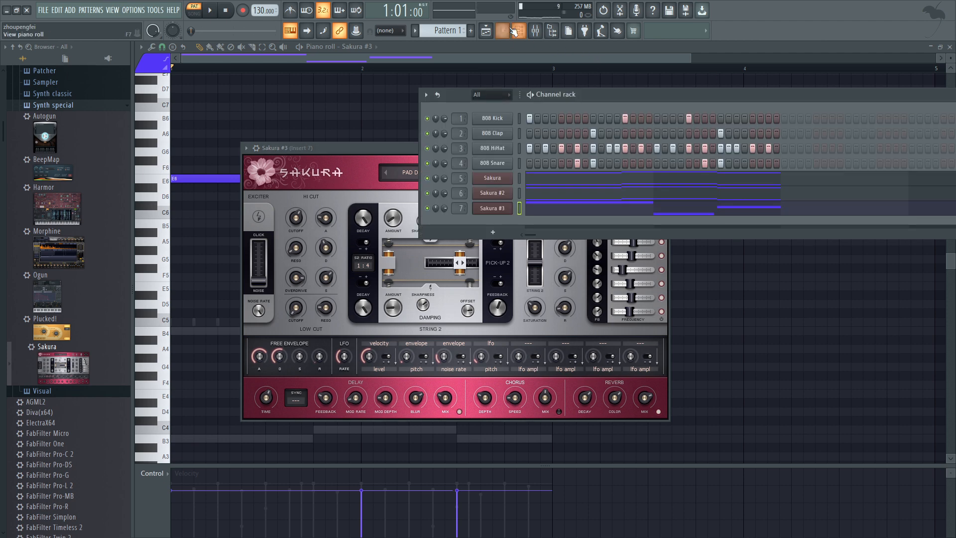
pyautogui.click(482, 37)
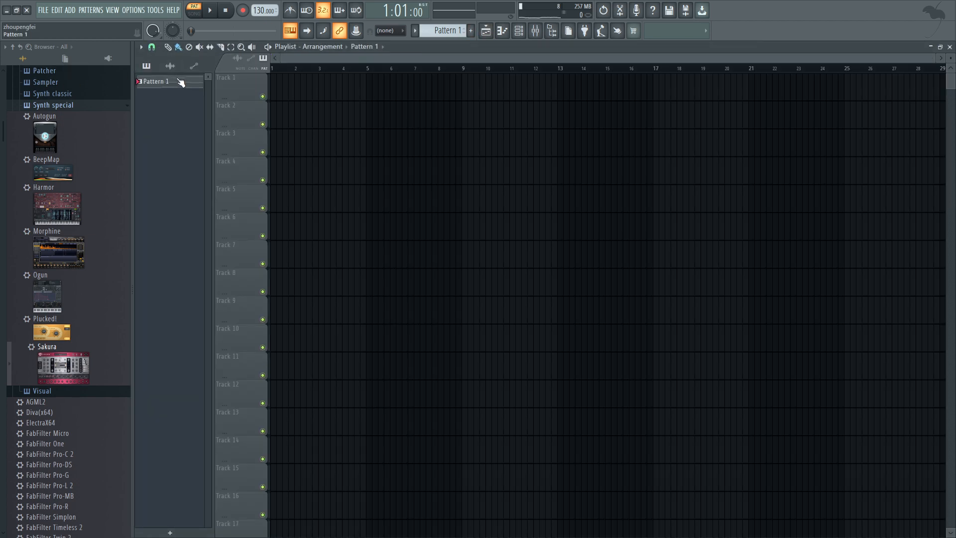
pyautogui.click(197, 15)
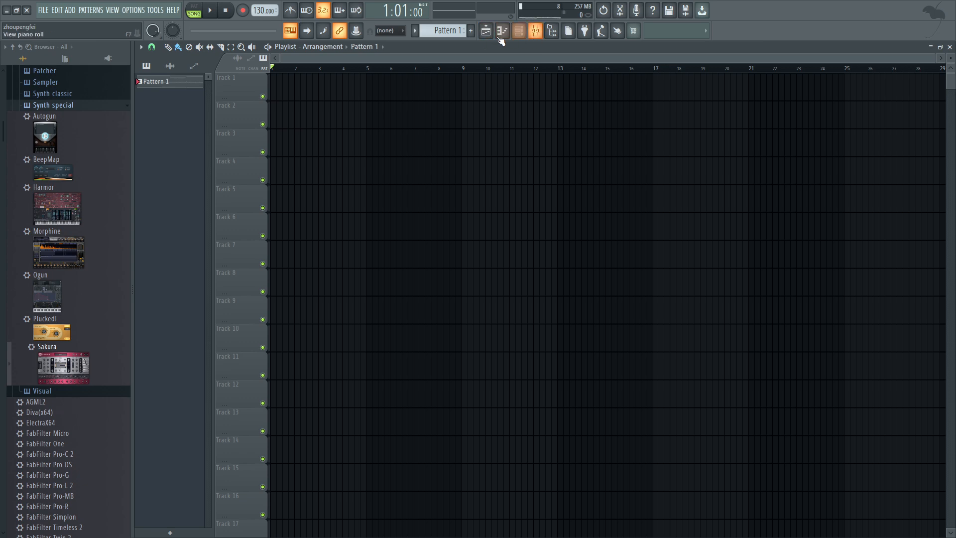
# Examine the pattern's Channel rack and the Sakura #3 piano roll, and return to the Playlist in song mode.
pyautogui.click(520, 37)
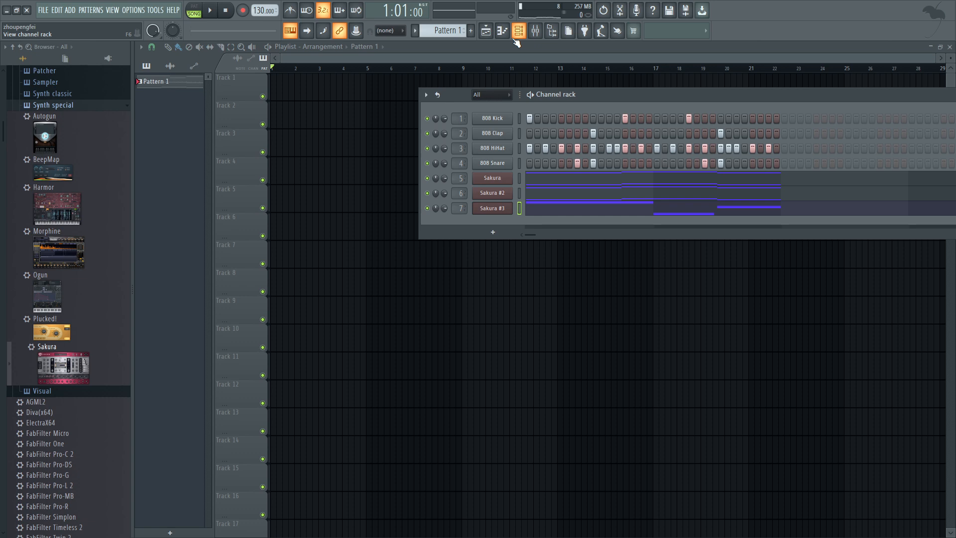
pyautogui.click(503, 33)
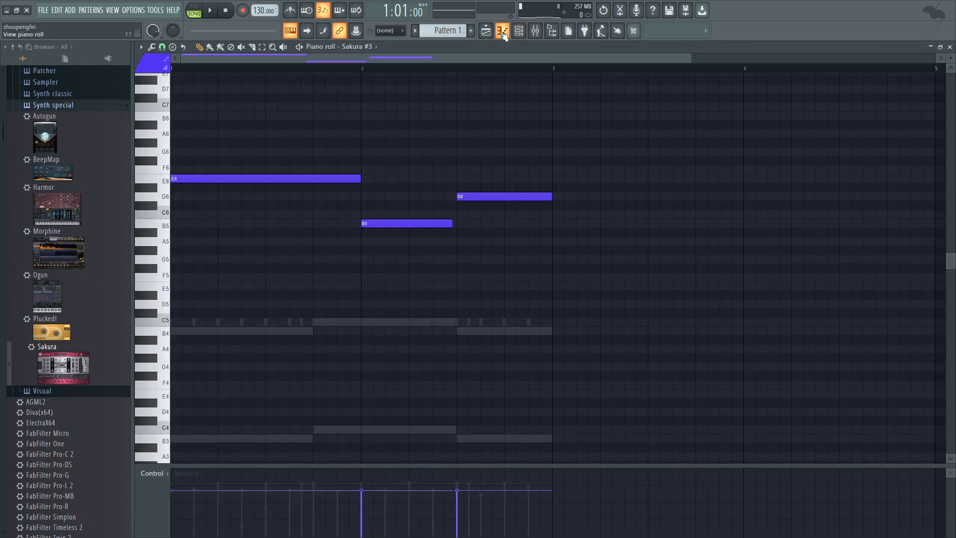
pyautogui.click(486, 33)
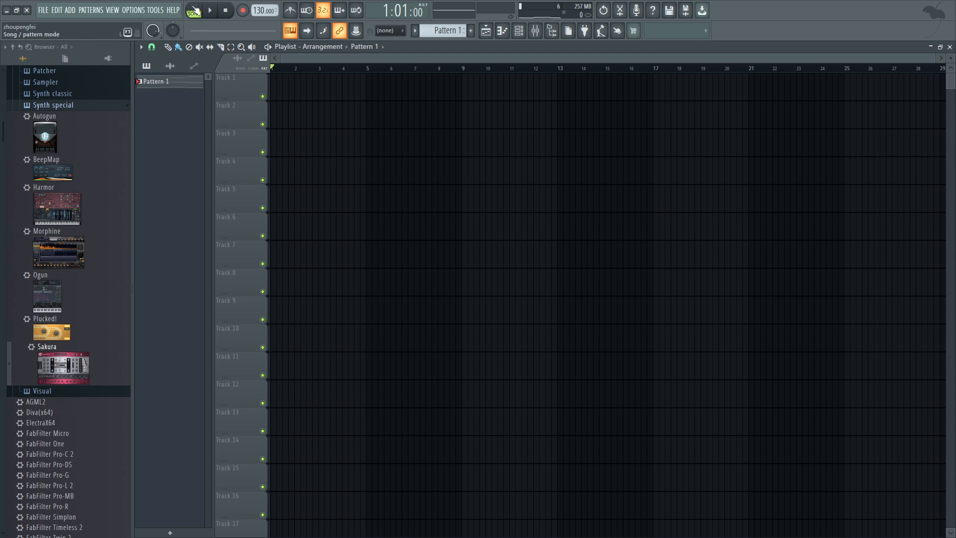
pyautogui.click(518, 31)
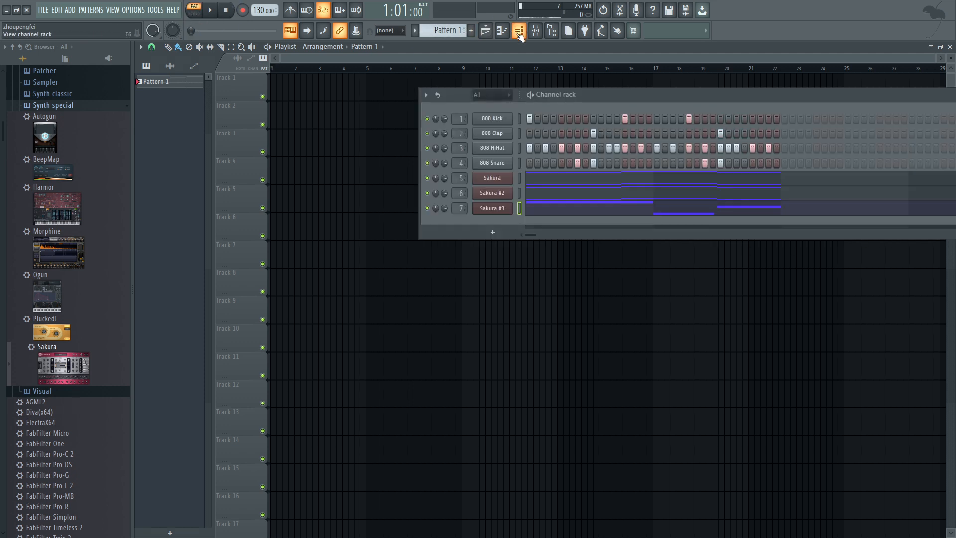
pyautogui.click(193, 11)
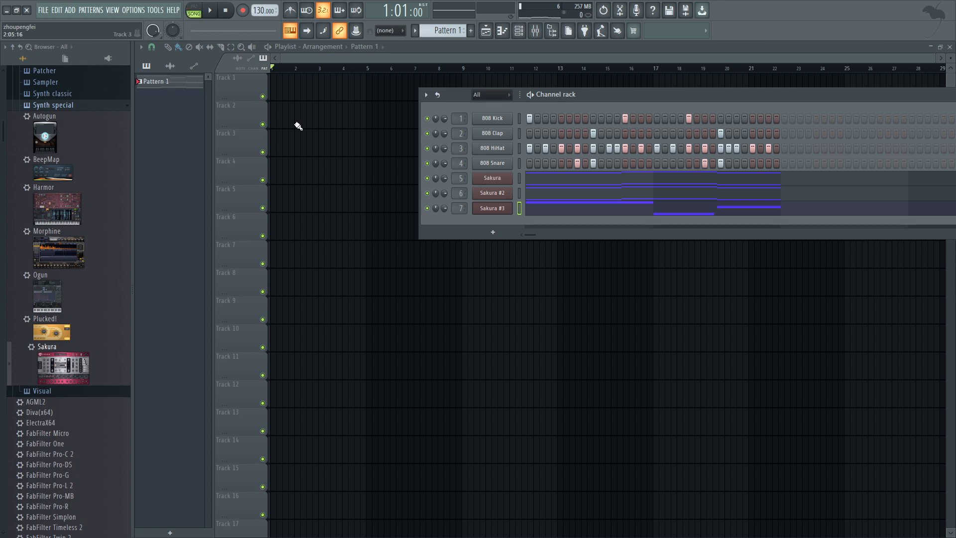
pyautogui.press('F6')
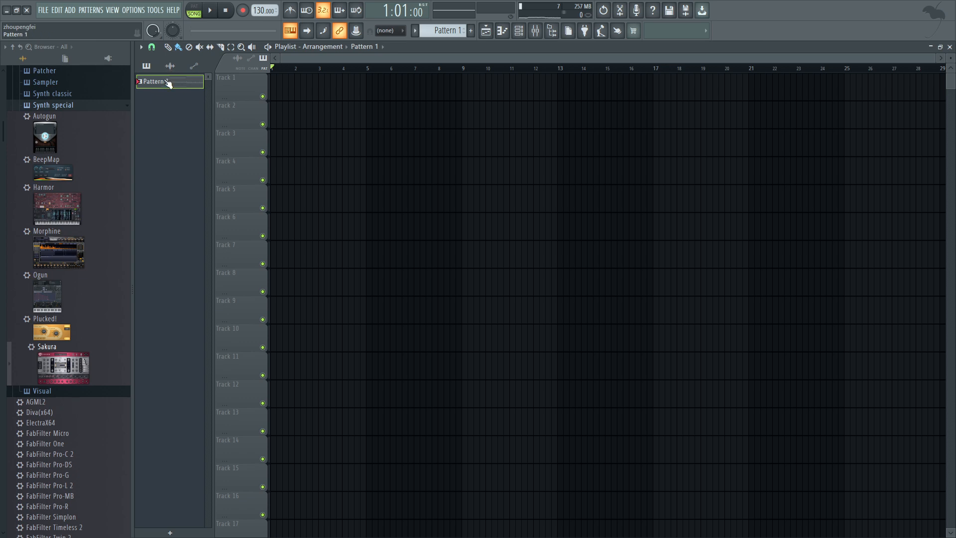
# Try Pattern 1 as a single clip at bar 1 of Track 1, play it, and remove the clip.
pyautogui.moveTo(192, 88); pyautogui.dragTo(281, 75)
pyautogui.press('space')
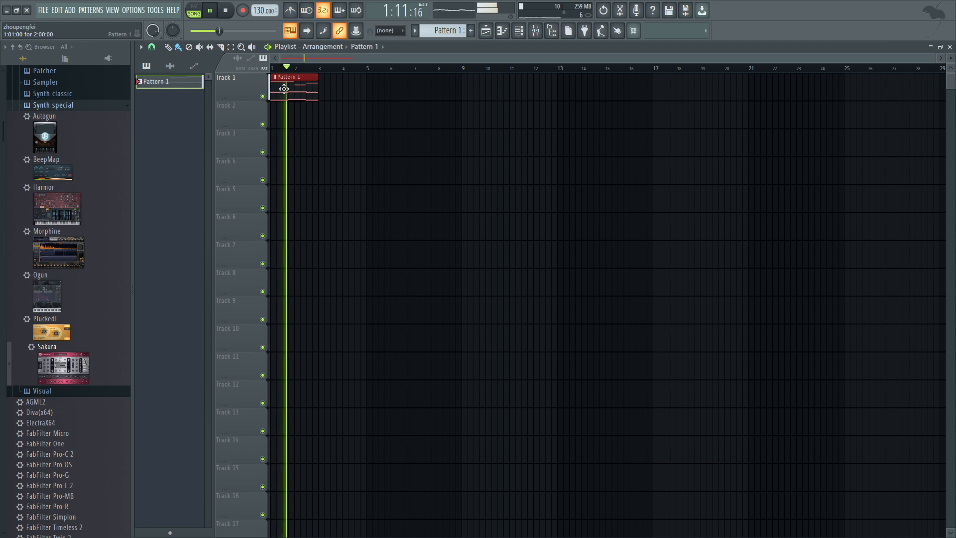
pyautogui.press('space')
pyautogui.rightClick(288, 91)
# Split Pattern 1 by channel into separate patterns.
pyautogui.rightClick(178, 84)
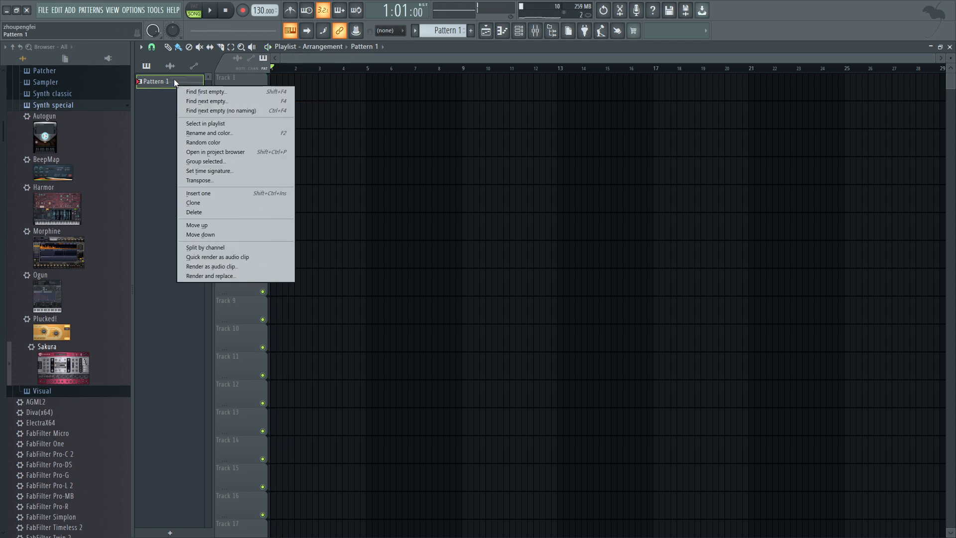
pyautogui.click(232, 246)
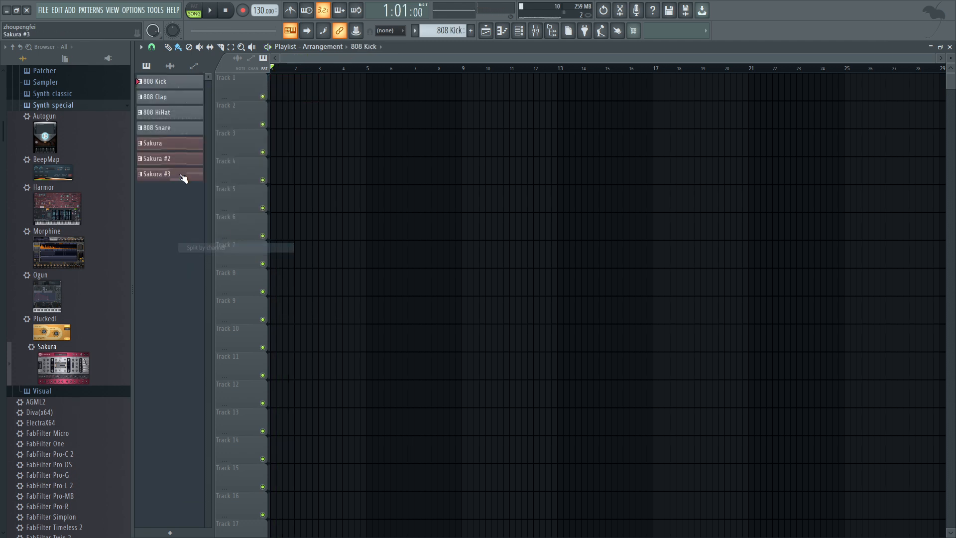
pyautogui.rightClick(167, 79)
pyautogui.click(173, 329)
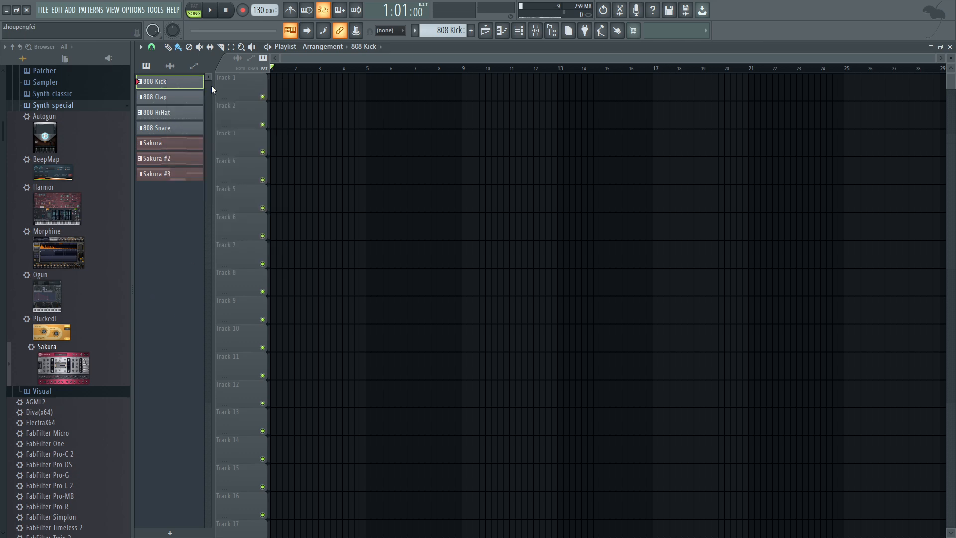
# Place the Sakura, Sakura #2 and Sakura #3 patterns at bar 1 on Tracks 1, 2 and 3.
pyautogui.click(179, 159)
pyautogui.click(181, 144)
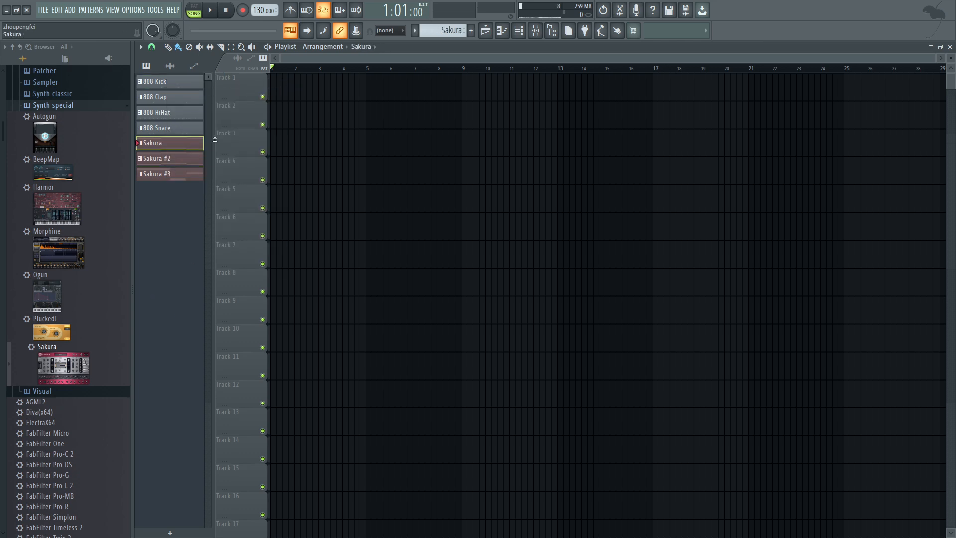
pyautogui.moveTo(291, 87); pyautogui.dragTo(272, 114)
pyautogui.click(278, 120)
pyautogui.press('Delete')
pyautogui.click(174, 160)
pyautogui.click(172, 174)
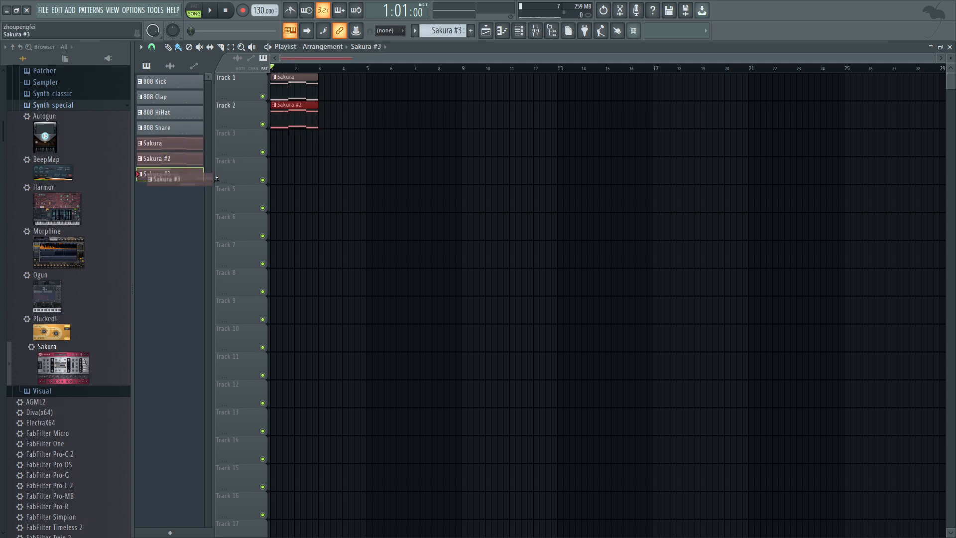
pyautogui.moveTo(310, 144); pyautogui.dragTo(286, 145)
# Play the song and remove the Sakura #3 and Sakura #2 clips from Tracks 3 and 2.
pyautogui.press('space')
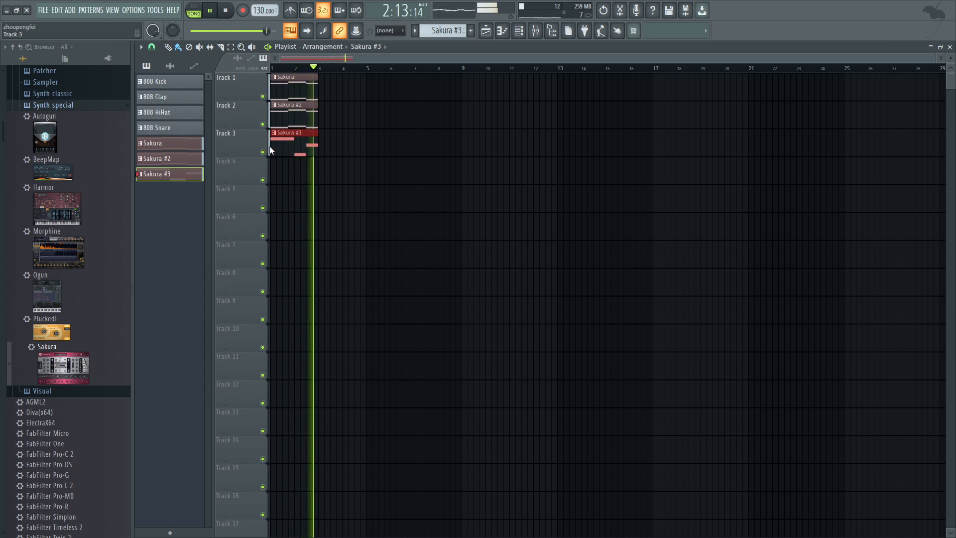
pyautogui.rightClick(303, 143)
pyautogui.press('space')
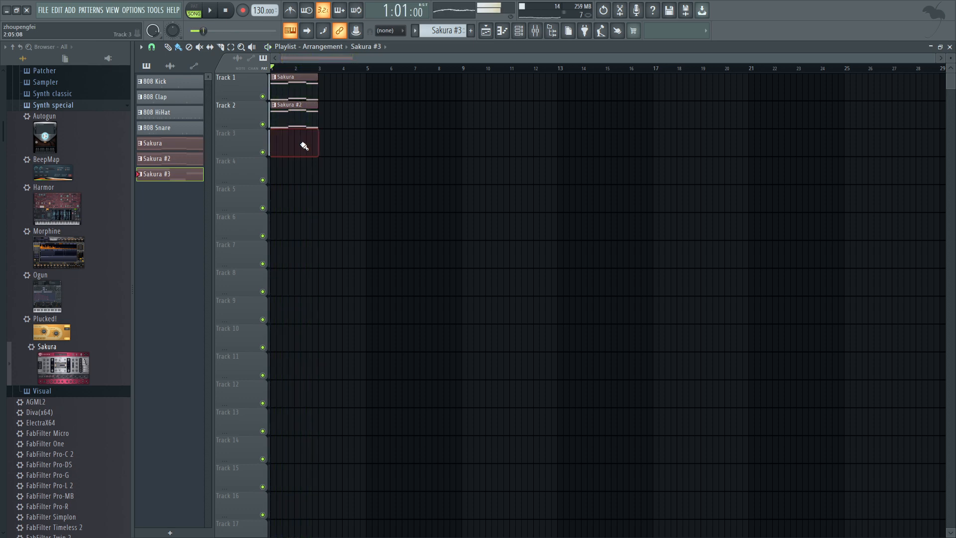
pyautogui.rightClick(299, 119)
pyautogui.press('space')
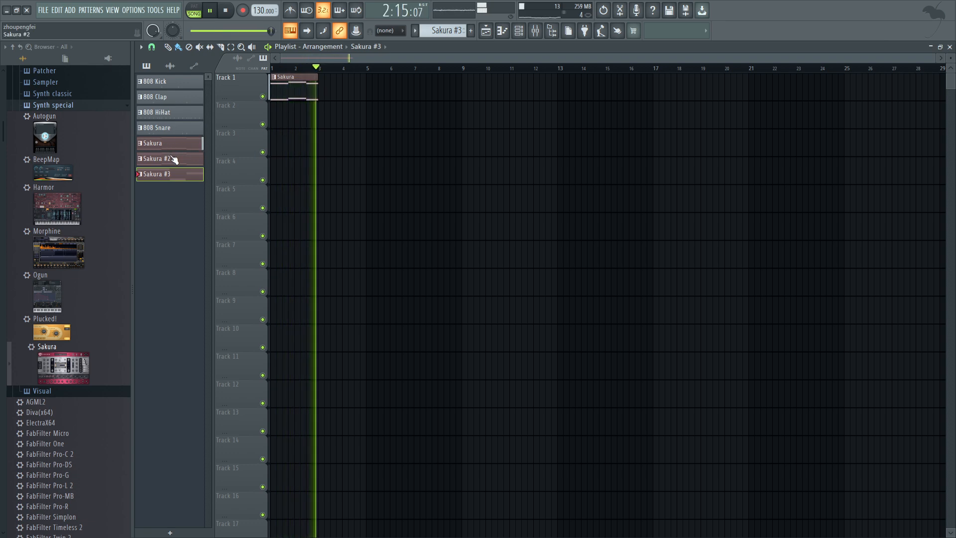
# Add Sakura clips at bars 3 and 5 of Track 1 and a Sakura #3 clip at bar 5 of Track 3.
pyautogui.moveTo(338, 88); pyautogui.dragTo(335, 89)
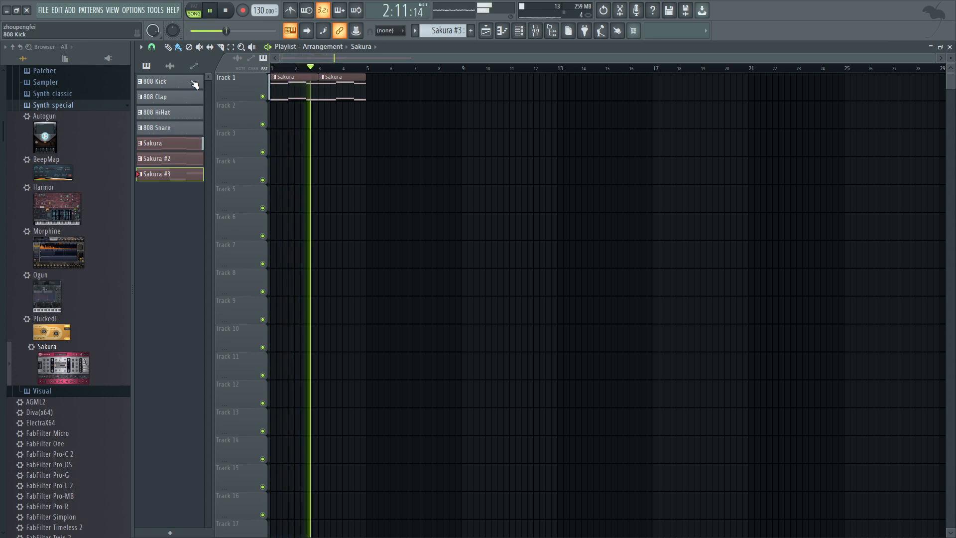
pyautogui.click(171, 158)
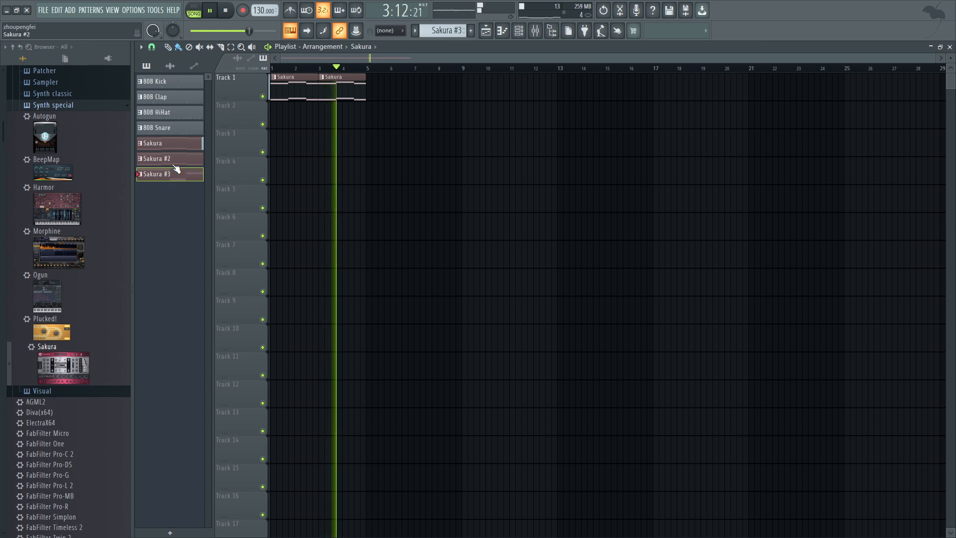
pyautogui.click(185, 178)
pyautogui.click(368, 139)
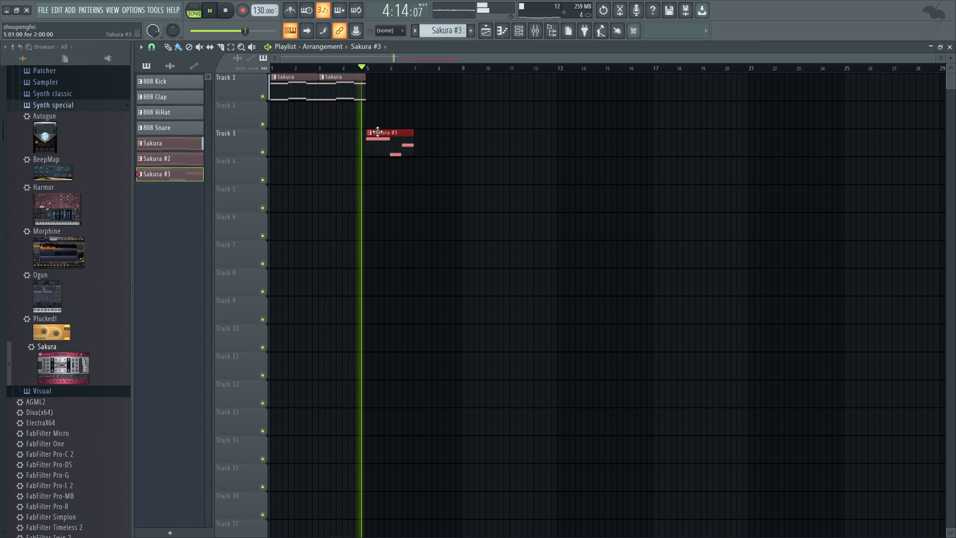
pyautogui.moveTo(351, 90); pyautogui.dragTo(399, 91)
# Play back the arrangement, and shorten the Sakura and Sakura #3 clips at bar 5 together to a length of 1:12:00.
pyautogui.press('space')
pyautogui.press('space')
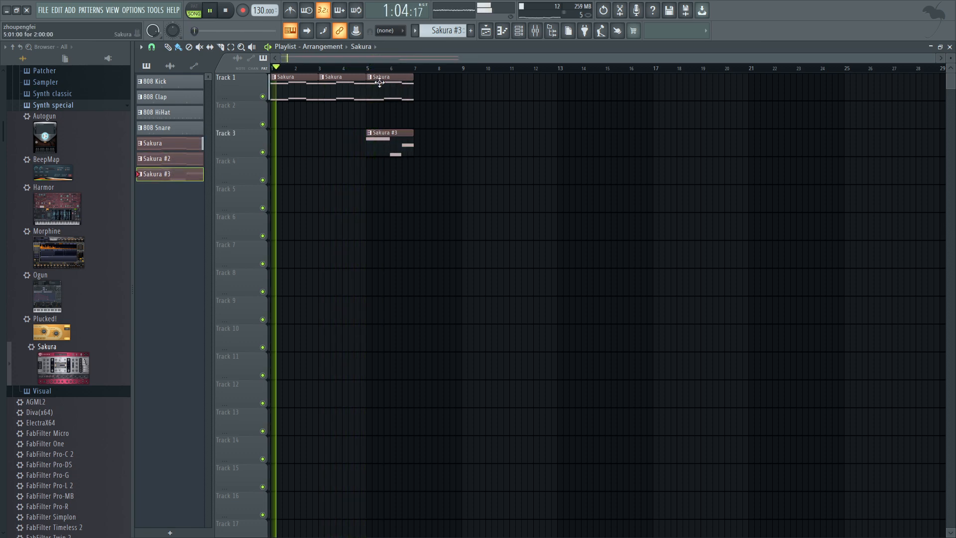
pyautogui.press('space')
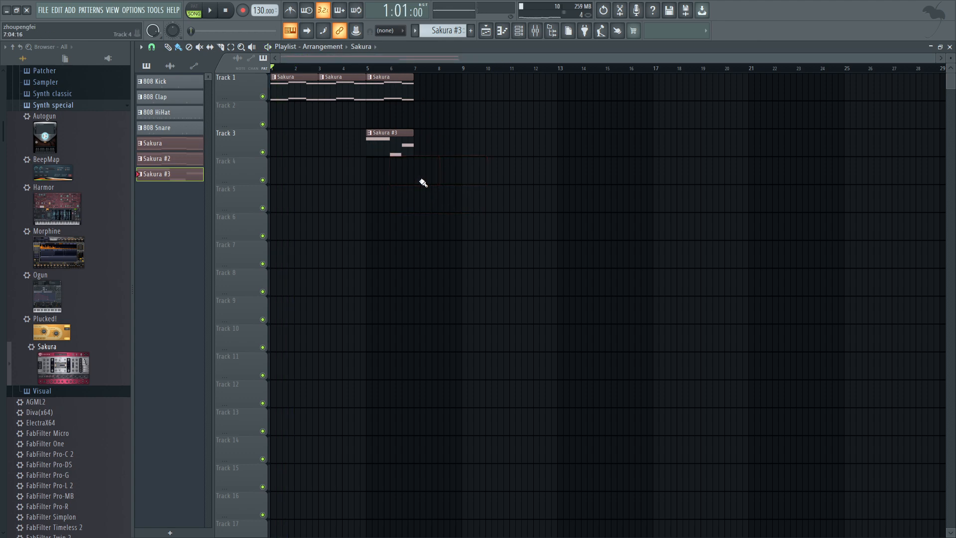
pyautogui.moveTo(433, 184); pyautogui.dragTo(409, 89)
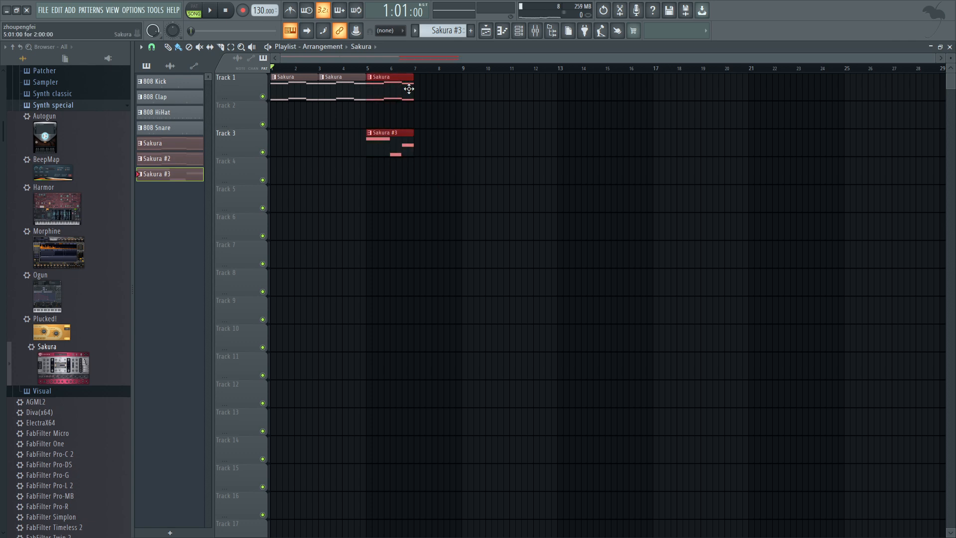
pyautogui.click(442, 197)
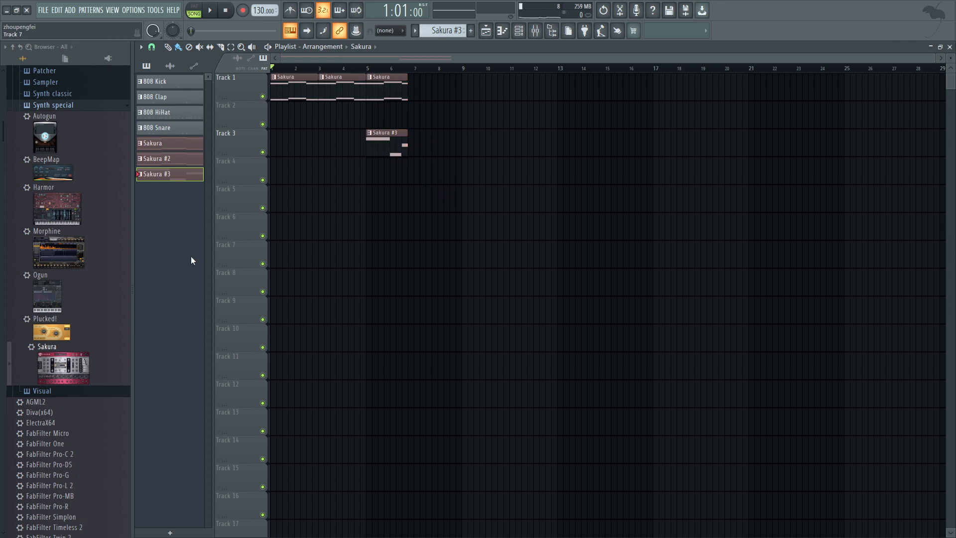
# Place Sakura #2 on Track 2 and Sakura on Track 1, both starting at bar 7.
pyautogui.click(183, 159)
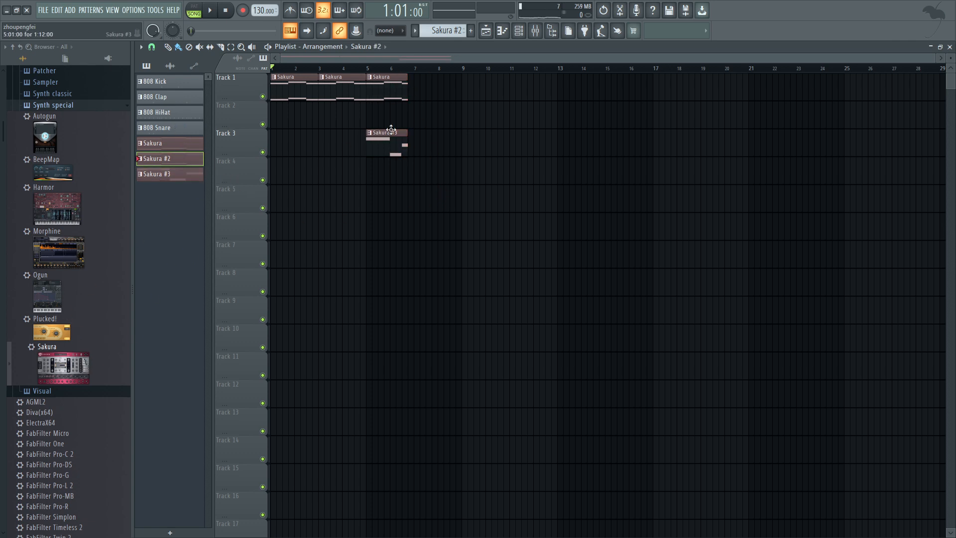
pyautogui.moveTo(394, 120); pyautogui.dragTo(449, 120)
pyautogui.click(159, 143)
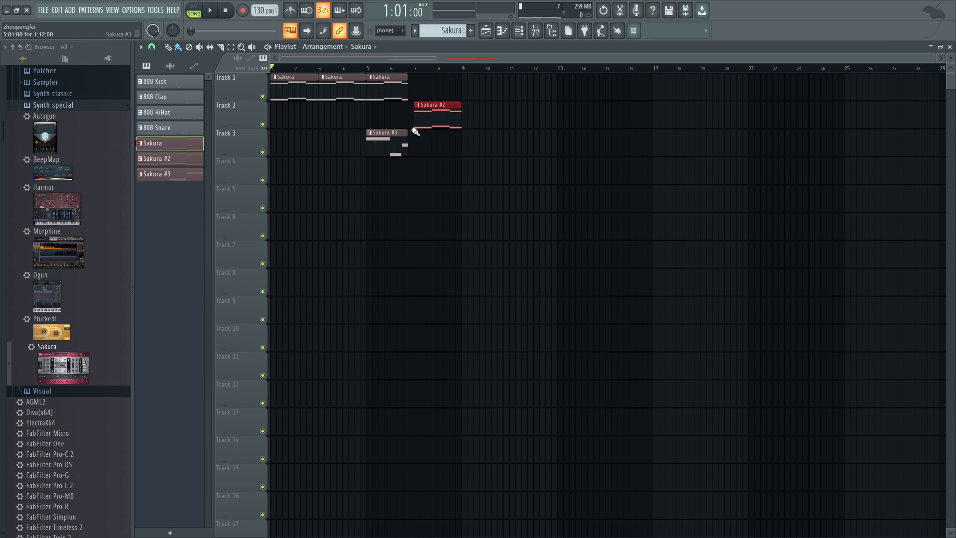
pyautogui.moveTo(443, 88); pyautogui.dragTo(424, 87)
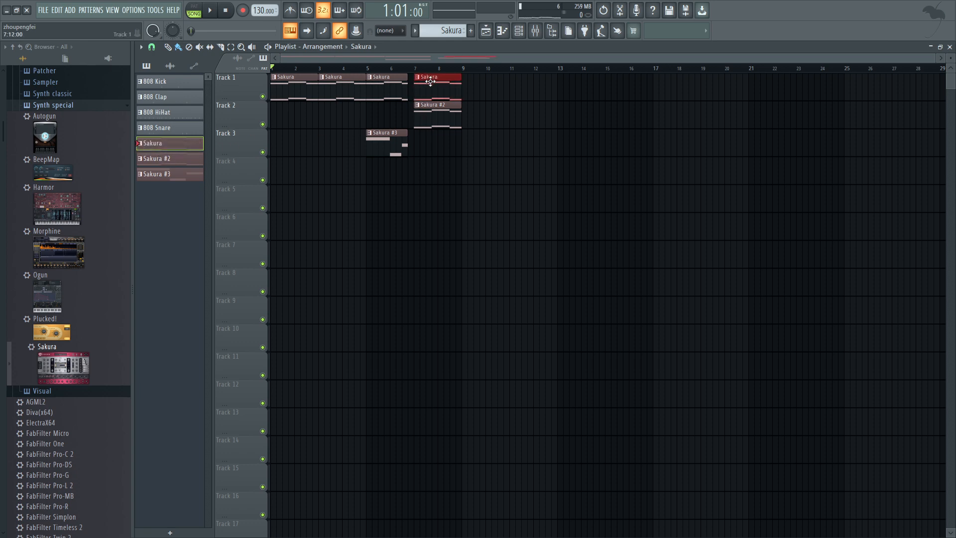
pyautogui.click(165, 175)
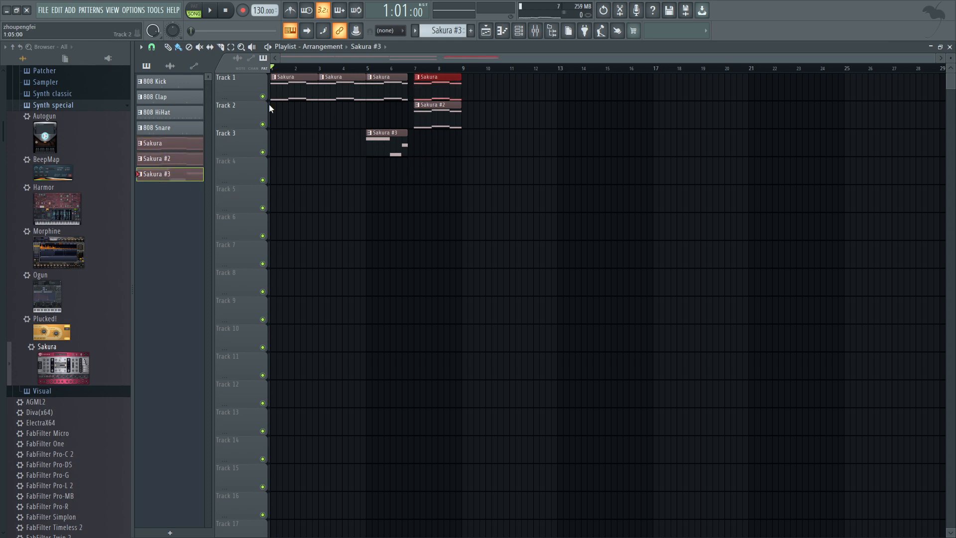
pyautogui.click(143, 131)
pyautogui.click(420, 175)
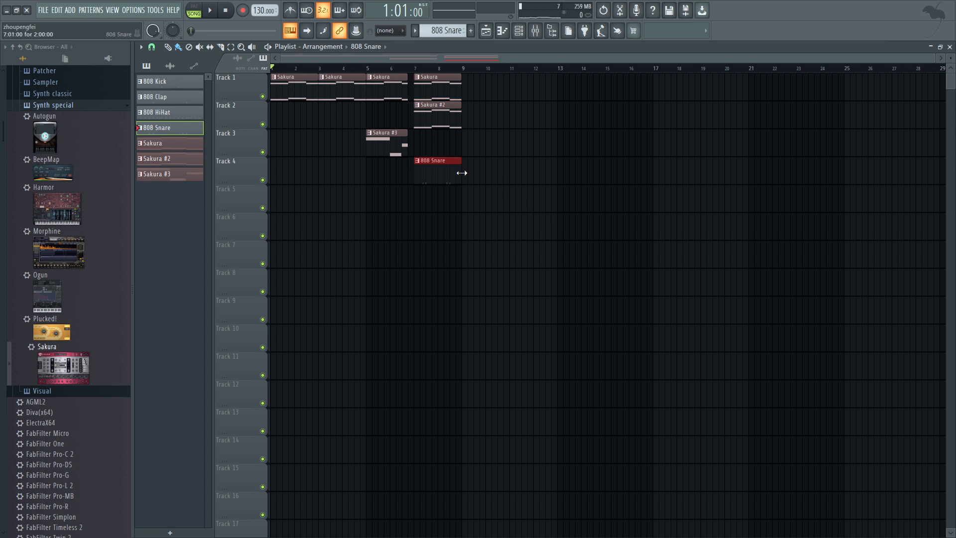
pyautogui.rightClick(440, 177)
# Place the 808 Kick, 808 Clap, 808 HiHat and 808 Snare patterns at bar 7 on Tracks 4, 5, 6 and 7.
pyautogui.click(172, 85)
pyautogui.moveTo(405, 168); pyautogui.dragTo(427, 168)
pyautogui.click(162, 98)
pyautogui.click(435, 199)
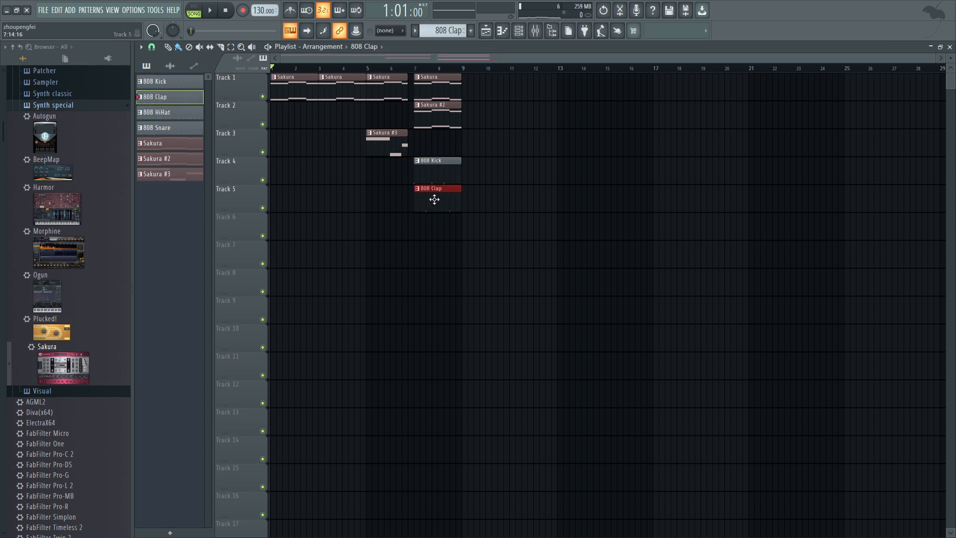
pyautogui.click(162, 112)
pyautogui.click(420, 227)
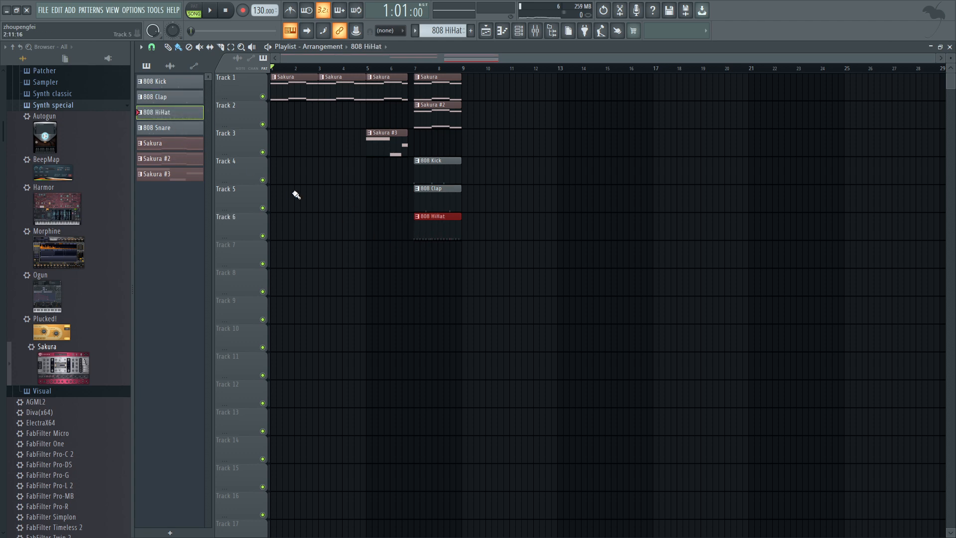
pyautogui.click(163, 128)
pyautogui.click(425, 249)
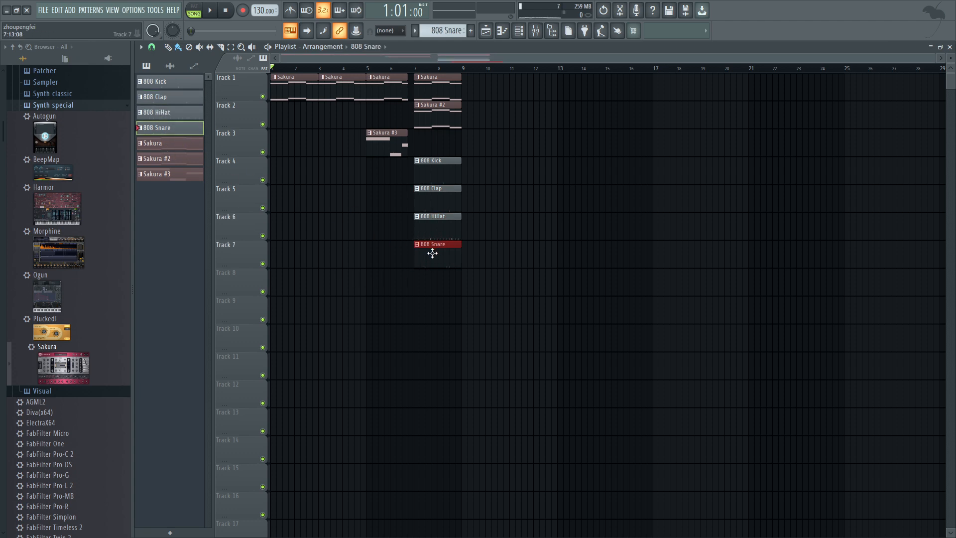
# Duplicate all the bar 7 clips three times so the block repeats at bars 9, 11 and 13, and clear the selection.
pyautogui.moveTo(464, 322); pyautogui.dragTo(438, 85)
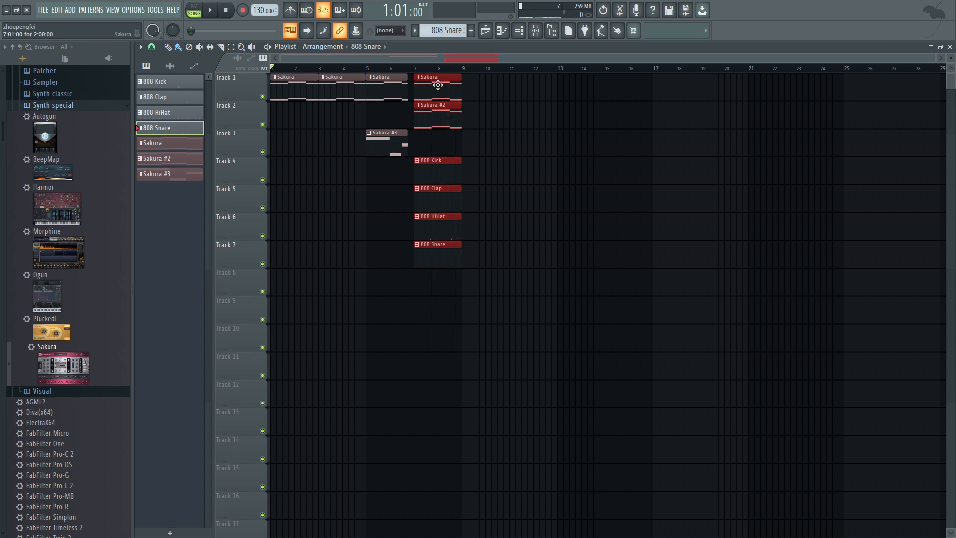
pyautogui.hotkey('ctrl', 'b')
pyautogui.hotkey('ctrl', 'b')
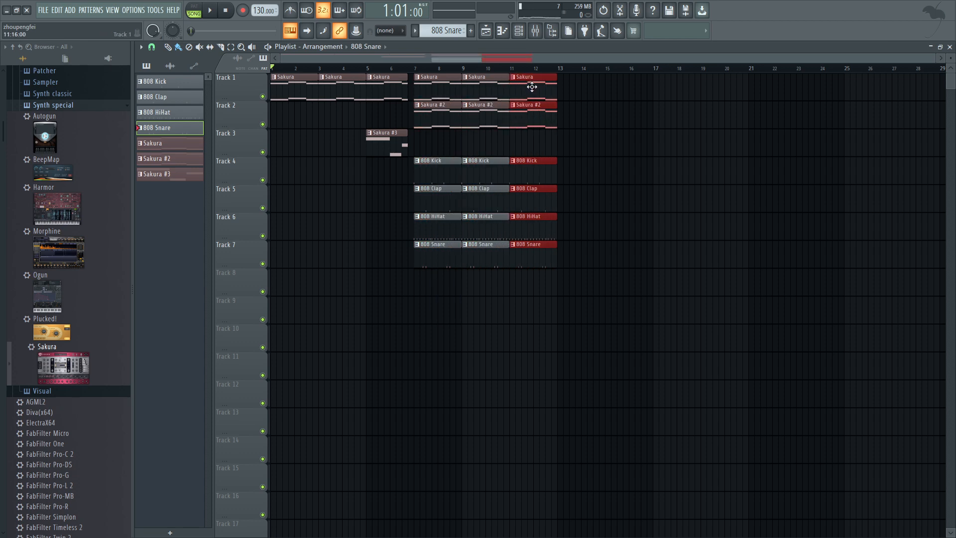
pyautogui.moveTo(532, 87)
pyautogui.mouseDown()
pyautogui.moveTo(587, 96)
pyautogui.moveTo(579, 98)
pyautogui.mouseUp()
pyautogui.keyDown('ctrl'); pyautogui.click(420, 149); pyautogui.keyUp('ctrl')
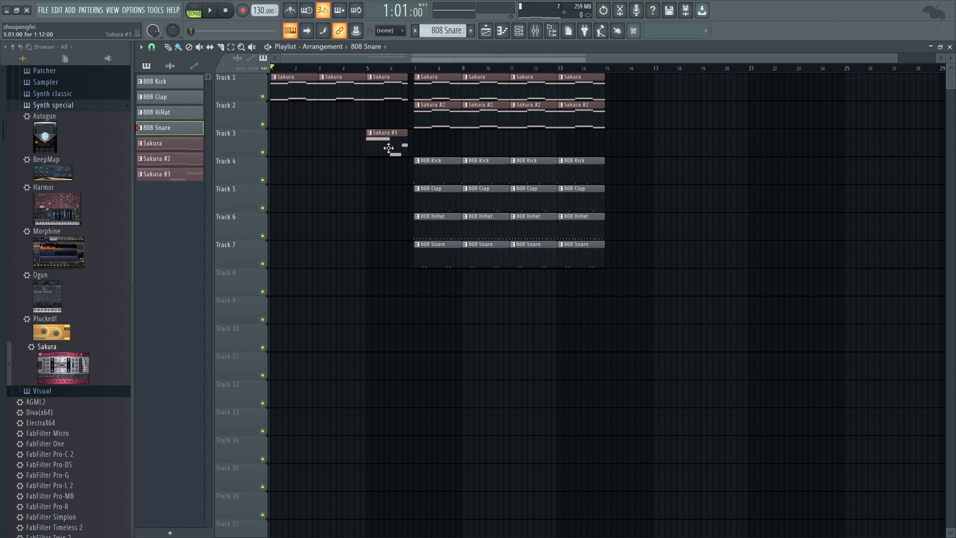
# Fill bars 15 to 22 with repeated two-bar Sakura, Sakura #2, Sakura #3 and 808 drum clips on Tracks 1 to 7.
pyautogui.moveTo(388, 148); pyautogui.dragTo(569, 151)
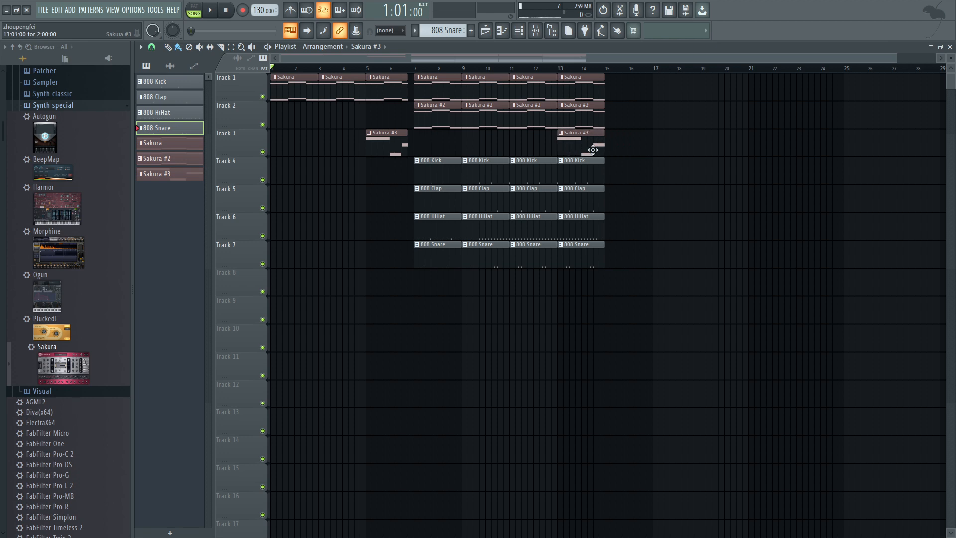
pyautogui.moveTo(588, 141)
pyautogui.mouseDown()
pyautogui.moveTo(742, 144)
pyautogui.moveTo(577, 137)
pyautogui.mouseUp()
pyautogui.moveTo(574, 136); pyautogui.dragTo(623, 137)
pyautogui.moveTo(564, 351)
pyautogui.mouseDown()
pyautogui.moveTo(572, 75)
pyautogui.moveTo(436, 84)
pyautogui.moveTo(664, 89)
pyautogui.moveTo(629, 89)
pyautogui.mouseUp()
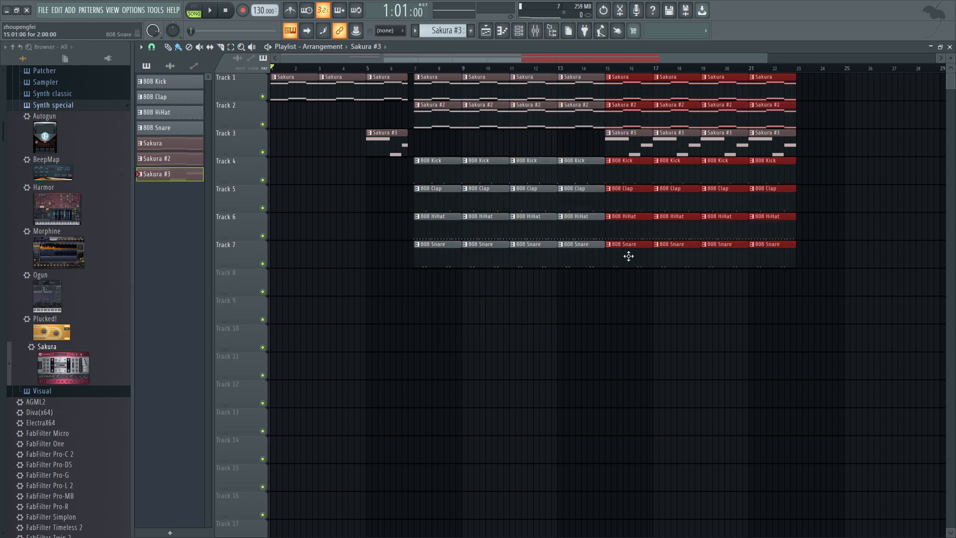
# Clear the selection and delete the 808 HiHat clips at bars 15 and 17 and the Sakura #3 clip at bar 19.
pyautogui.click(602, 303)
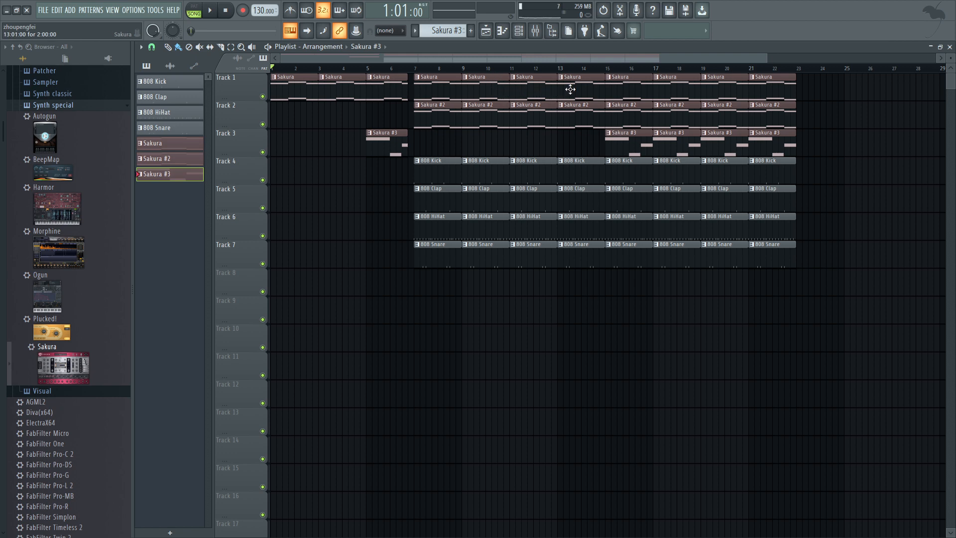
pyautogui.rightClick(622, 227)
pyautogui.rightClick(666, 230)
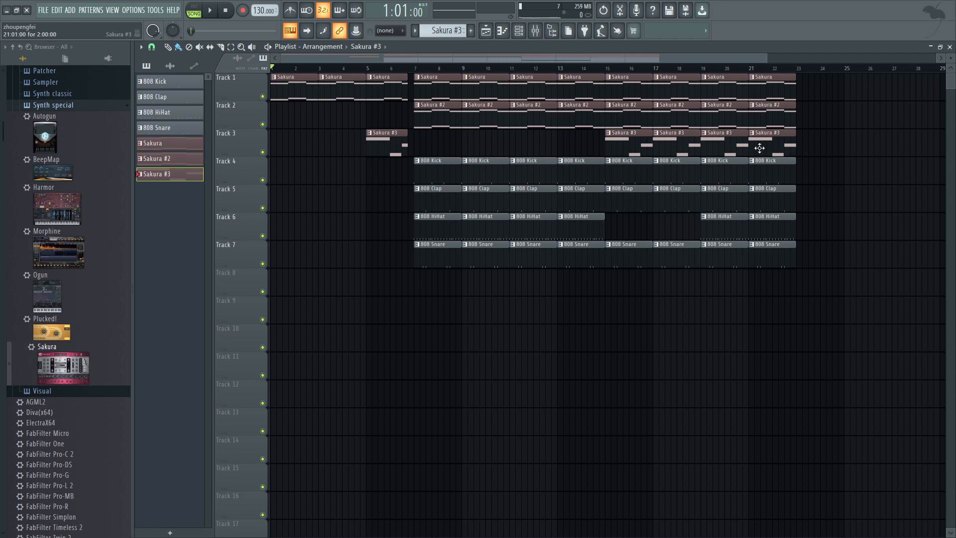
pyautogui.rightClick(724, 146)
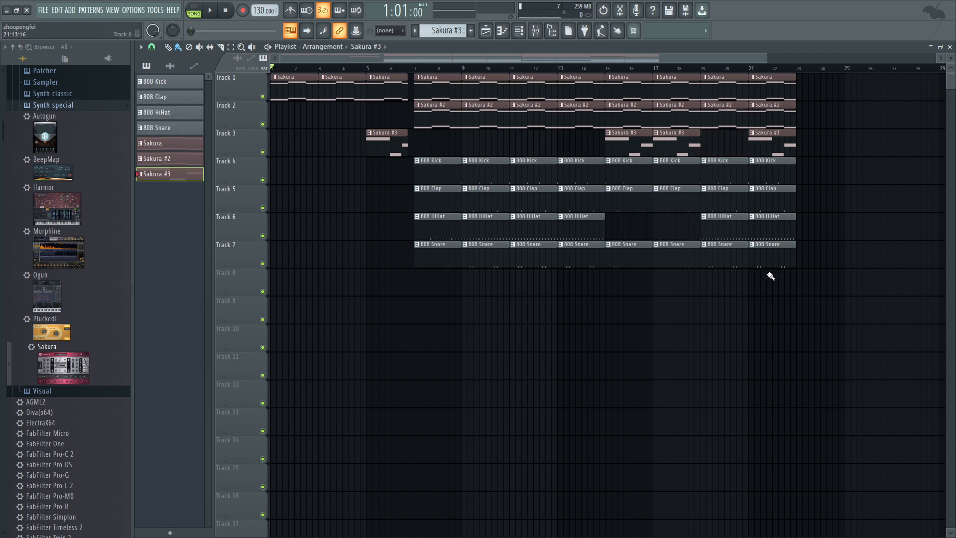
# Duplicate all the bar 21 clips on Tracks 1 to 7 to bar 23 and clear the selection.
pyautogui.moveTo(780, 302); pyautogui.dragTo(764, 57)
pyautogui.moveTo(770, 90); pyautogui.dragTo(819, 81)
pyautogui.keyDown('ctrl'); pyautogui.click(860, 134); pyautogui.keyUp('ctrl')
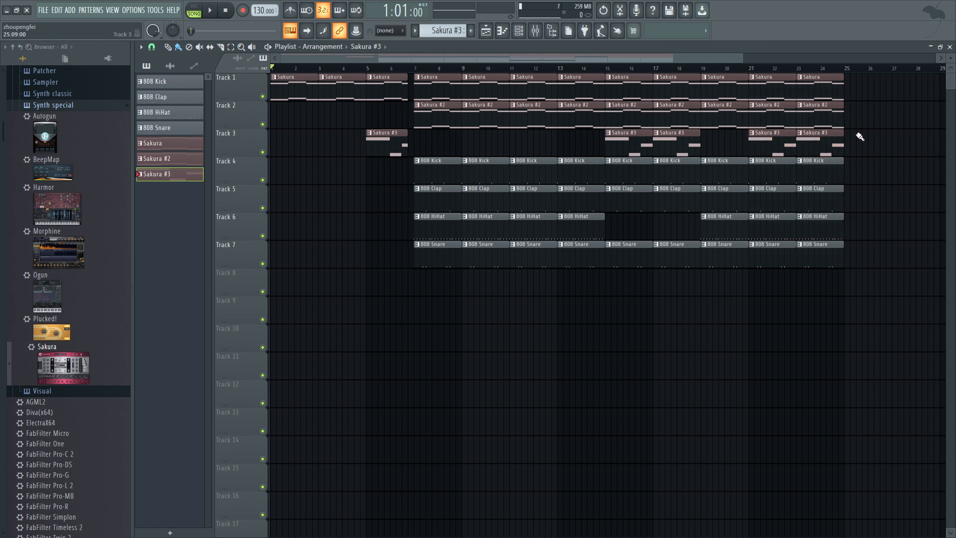
# Copy the Sakura and Sakura #2 clips from bar 23 to bar 25 on Tracks 1 and 2 and clear the selection.
pyautogui.moveTo(853, 148); pyautogui.dragTo(812, 89)
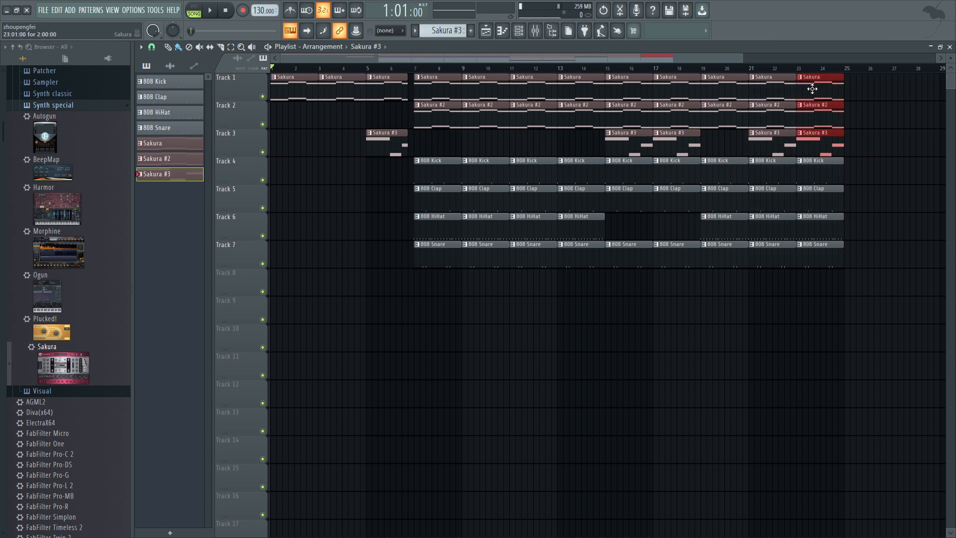
pyautogui.keyDown('ctrl'); pyautogui.click(861, 107); pyautogui.keyUp('ctrl')
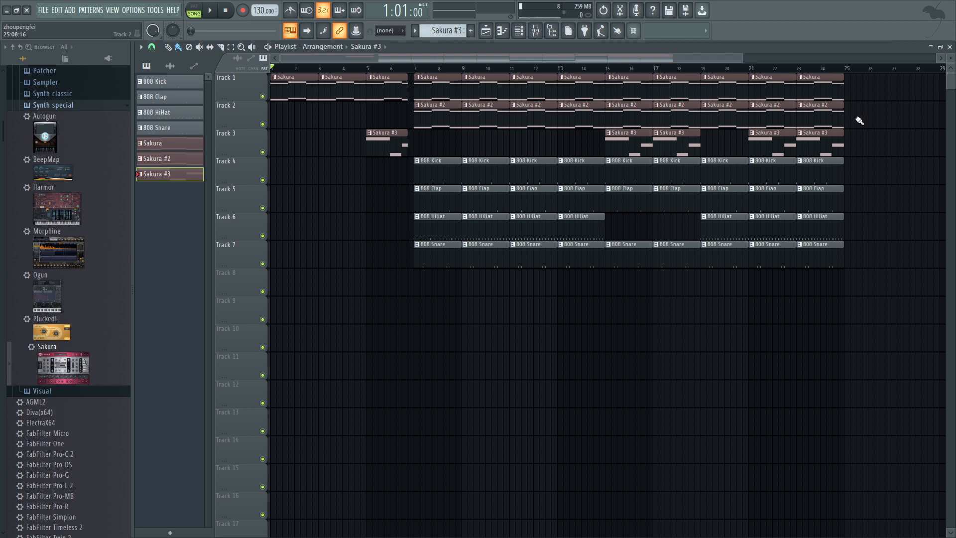
pyautogui.moveTo(859, 121); pyautogui.dragTo(866, 88)
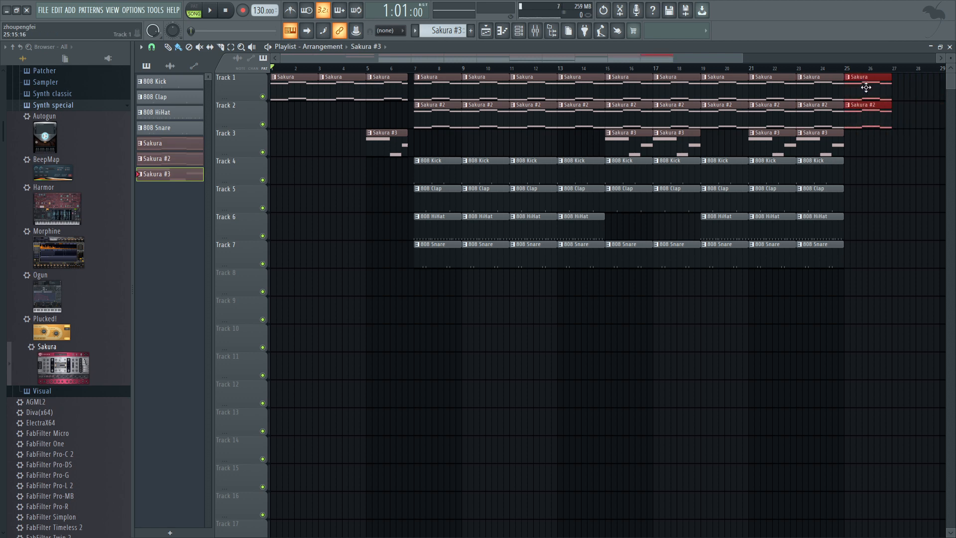
pyautogui.keyDown('ctrl'); pyautogui.click(904, 230); pyautogui.keyUp('ctrl')
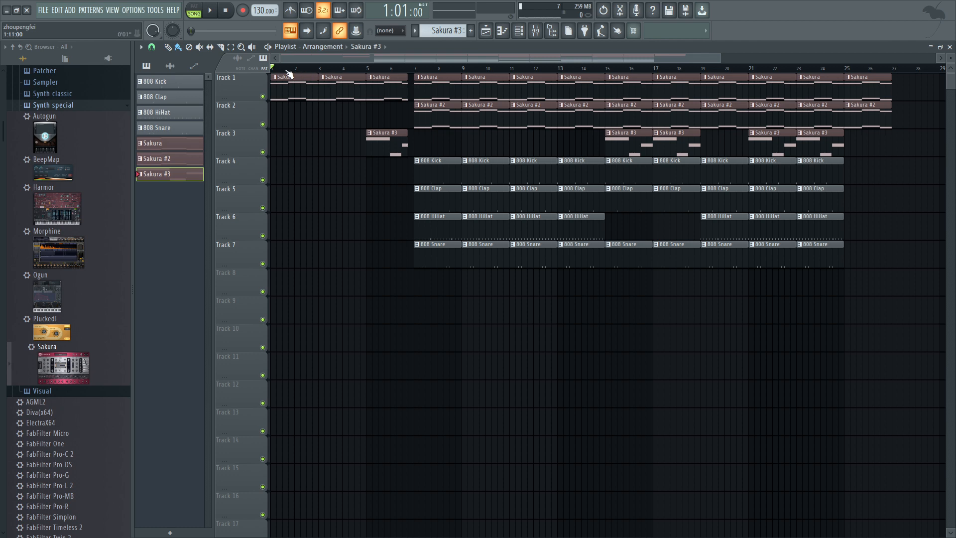
# Play through the intro, and move every clip from bar 7 onward two bars later so the main section starts at bar 9.
pyautogui.press('space')
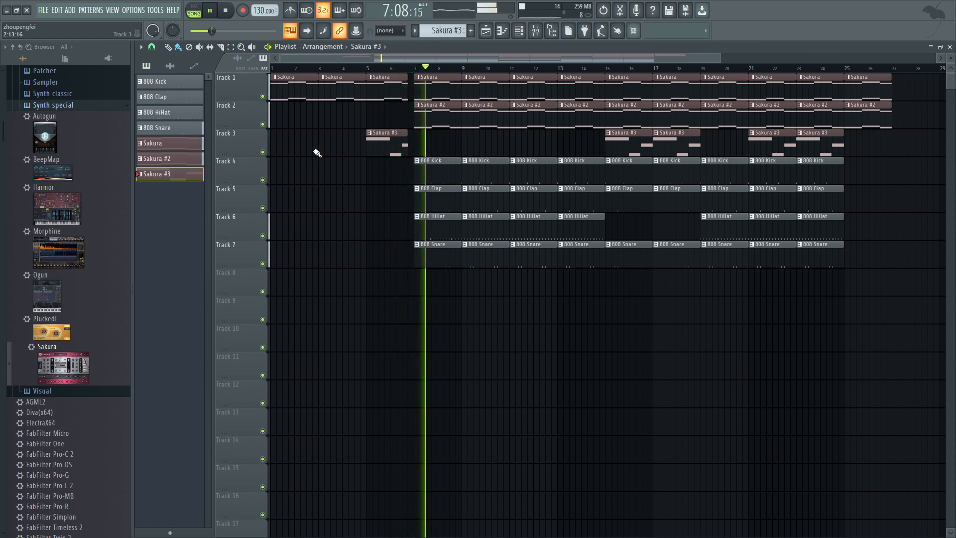
pyautogui.press('space')
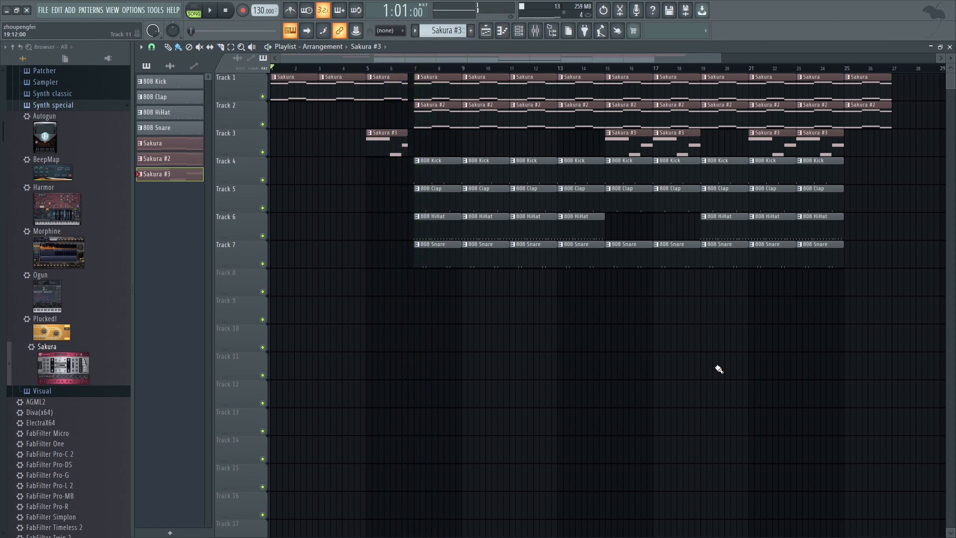
pyautogui.moveTo(858, 405); pyautogui.dragTo(438, 75)
pyautogui.moveTo(439, 94); pyautogui.dragTo(480, 90)
# Extend the bar 5 Sakura and Sakura #3 clips up to bar 7, and duplicate both clips to bar 7 on Tracks 1 and 3.
pyautogui.click(394, 92)
pyautogui.moveTo(405, 90); pyautogui.dragTo(413, 91)
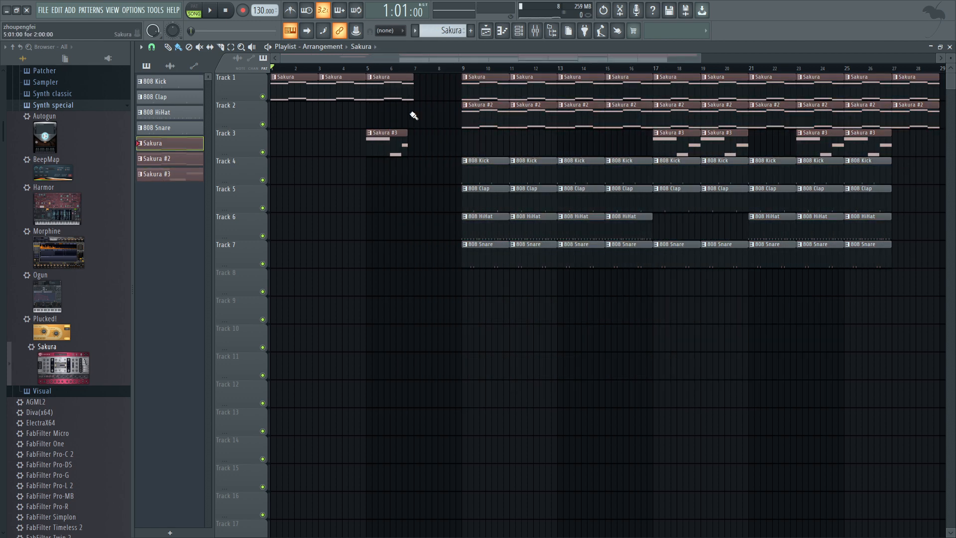
pyautogui.moveTo(409, 140); pyautogui.dragTo(415, 140)
pyautogui.moveTo(429, 254); pyautogui.dragTo(365, 84)
pyautogui.click(420, 169)
pyautogui.moveTo(427, 197); pyautogui.dragTo(372, 50)
pyautogui.moveTo(397, 87); pyautogui.dragTo(445, 93)
pyautogui.click(422, 209)
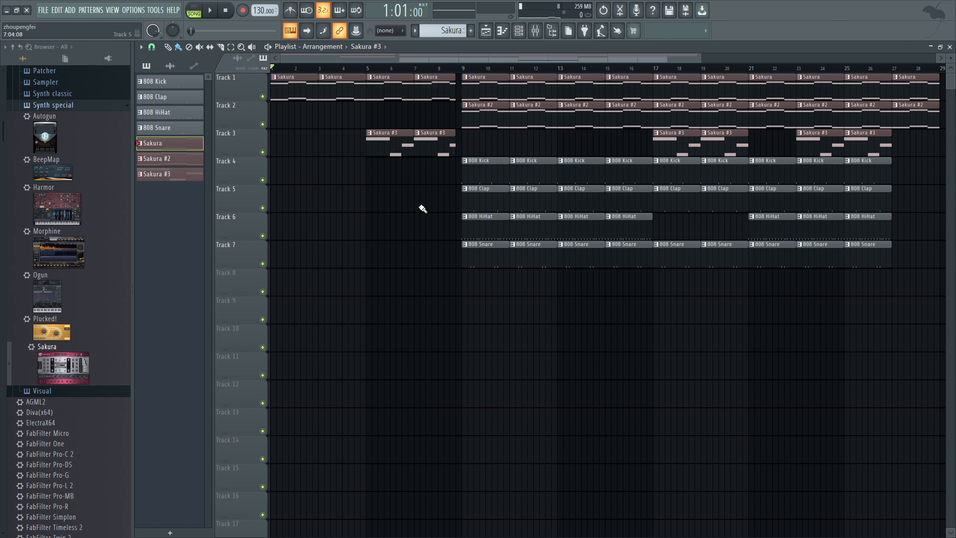
# Play the song from the start to review the longer intro and the main section from bar 9.
pyautogui.press('space')
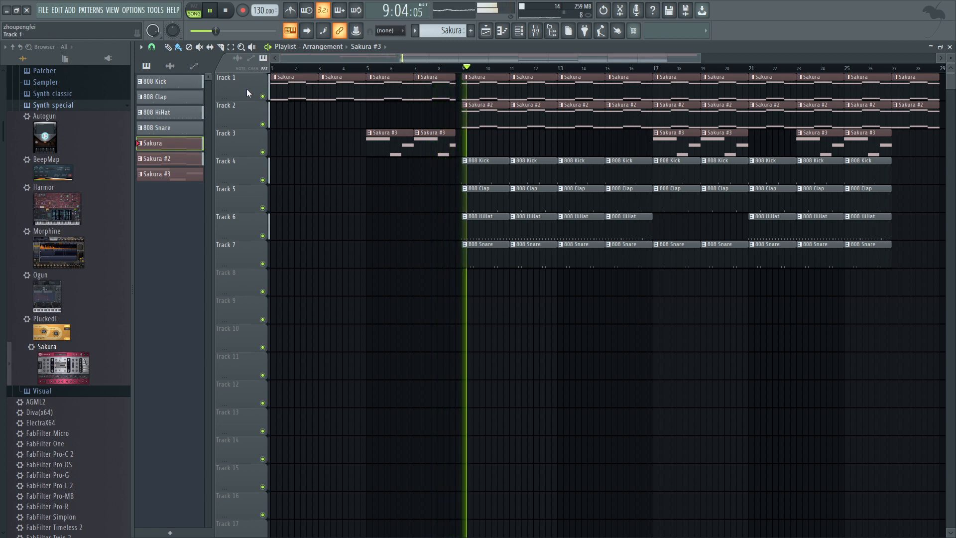
pyautogui.moveTo(437, 58); pyautogui.dragTo(482, 49)
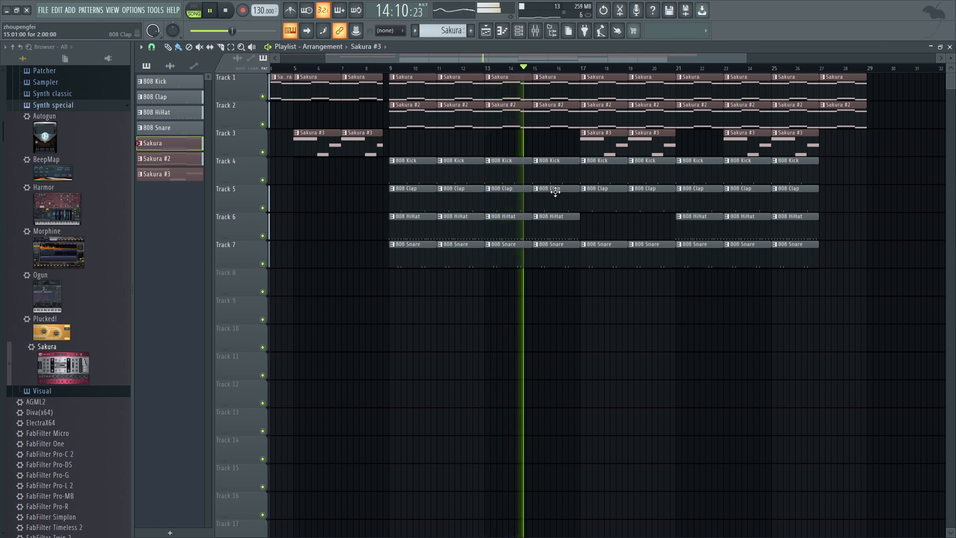
pyautogui.click(689, 224)
pyautogui.click(644, 224)
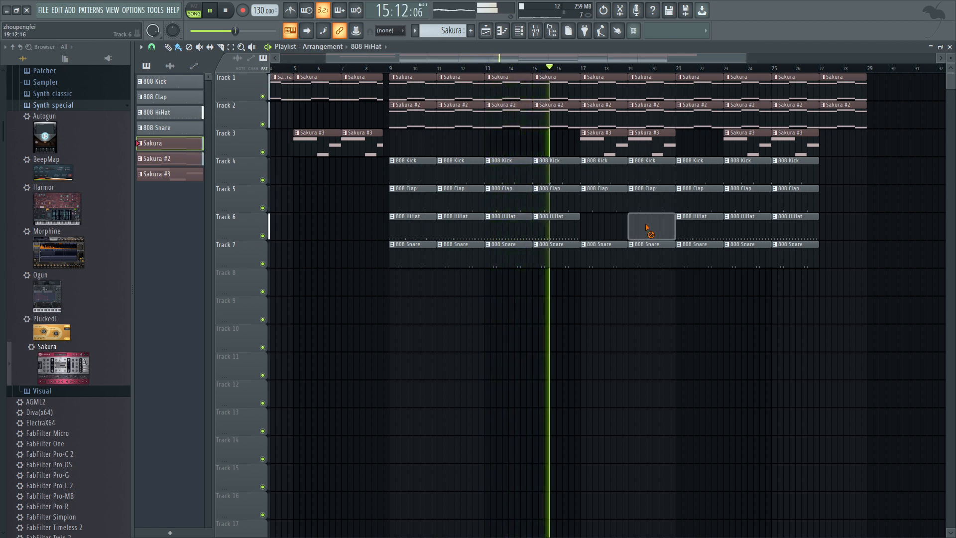
pyautogui.rightClick(647, 227)
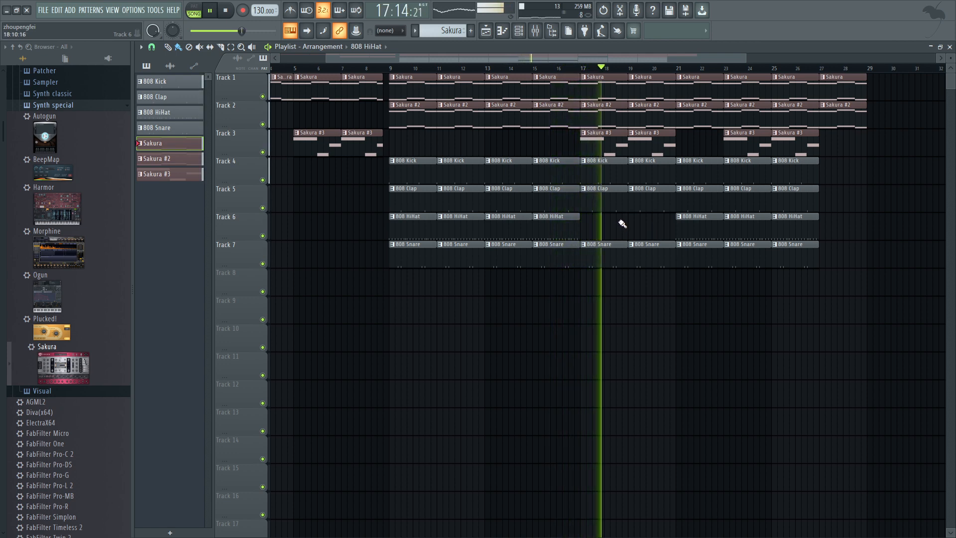
# Copy the Sakura #3 clip to bar 21 on Track 3, and replace the bar 23 808 HiHat clip with a copy of the bar 21 one.
pyautogui.moveTo(575, 58); pyautogui.dragTo(686, 59)
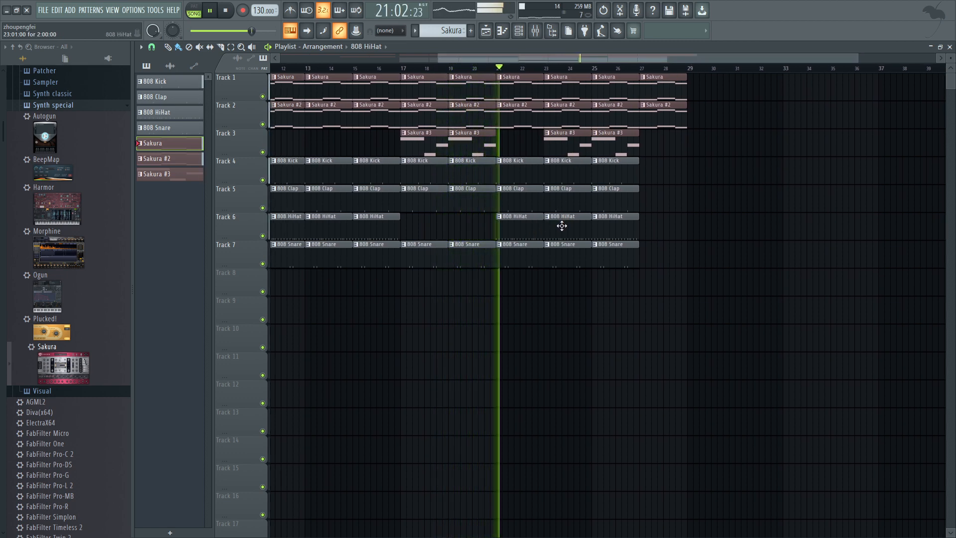
pyautogui.moveTo(484, 146); pyautogui.dragTo(531, 143)
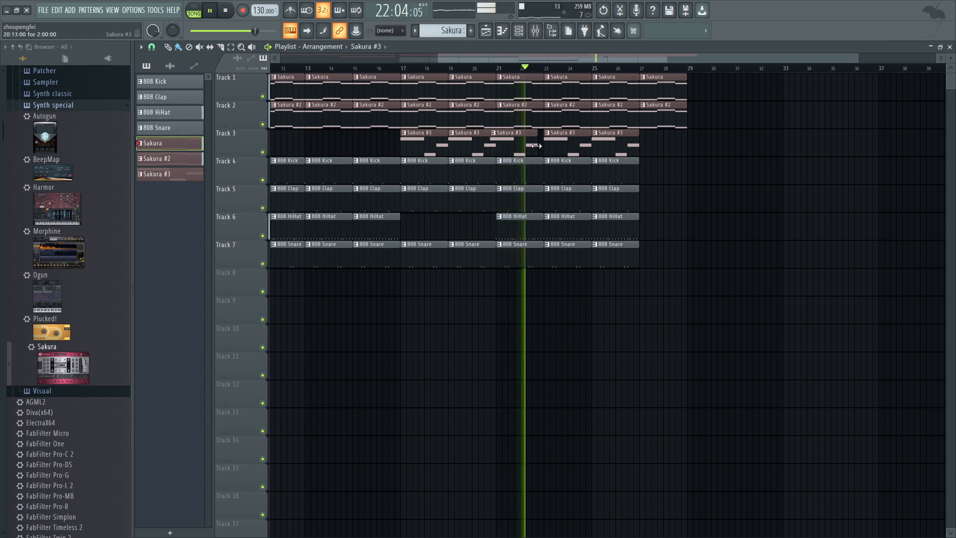
pyautogui.rightClick(559, 220)
pyautogui.press('space')
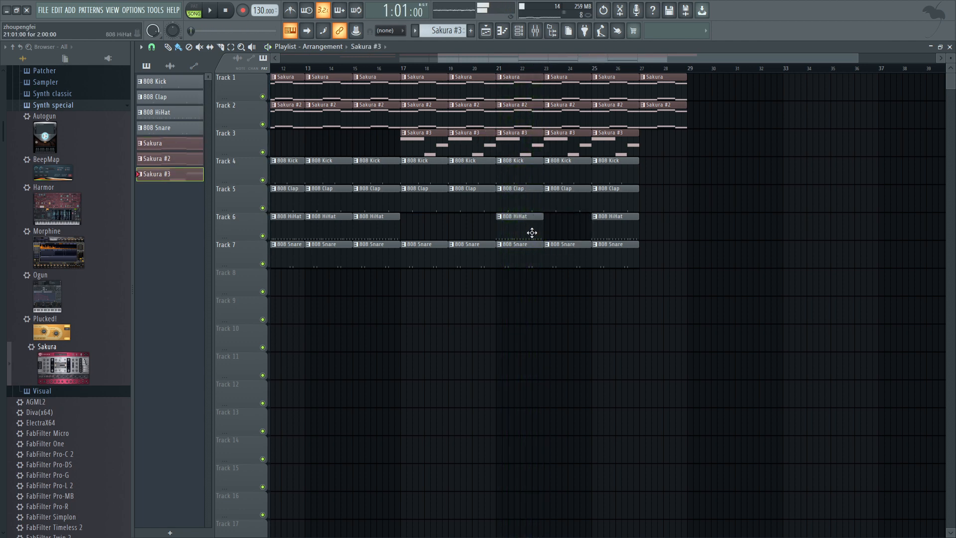
pyautogui.moveTo(527, 224); pyautogui.dragTo(572, 220)
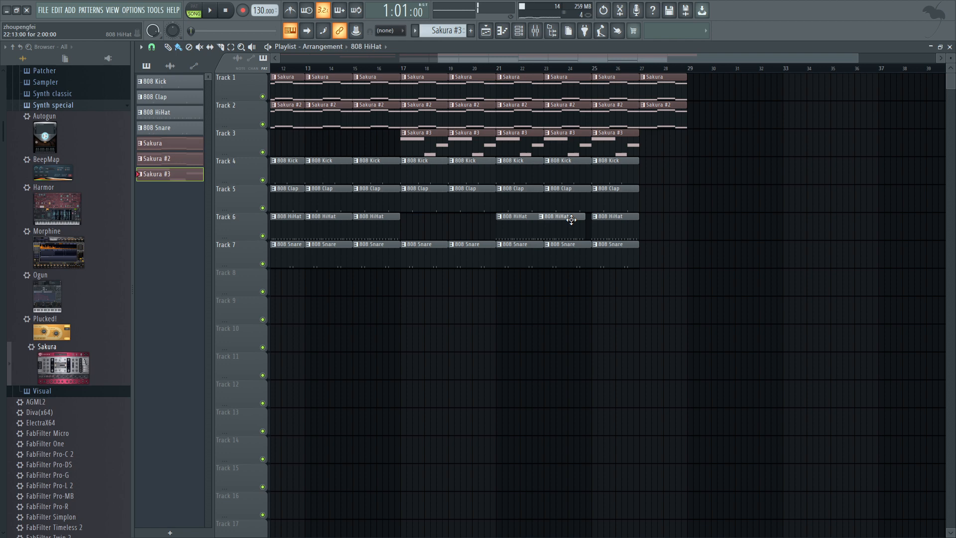
# Delete the 808 HiHat and Sakura #3 clips at bar 25 and the Sakura and Sakura #2 clips at bar 27.
pyautogui.rightClick(620, 217)
pyautogui.rightClick(610, 147)
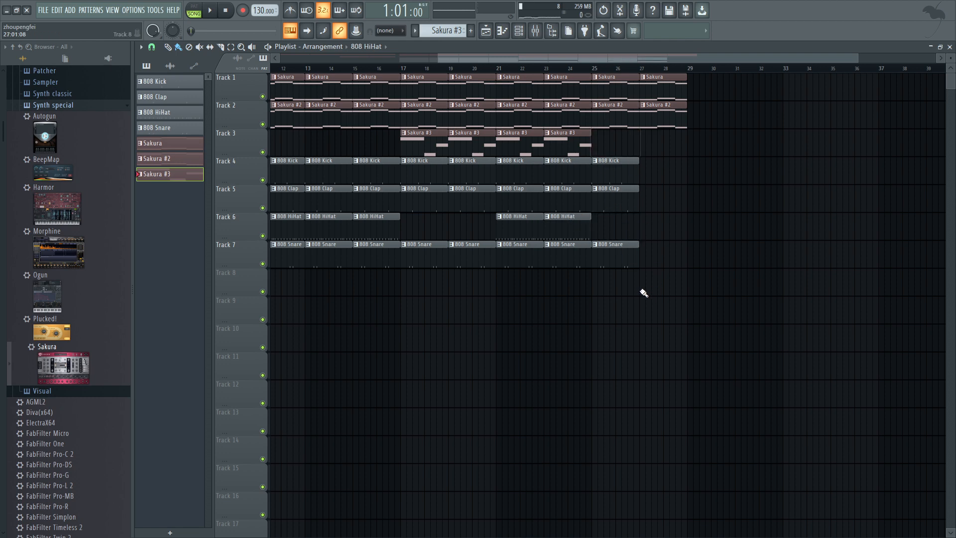
pyautogui.moveTo(633, 299); pyautogui.dragTo(641, 89)
pyautogui.moveTo(664, 285); pyautogui.dragTo(620, 142)
pyautogui.rightClick(660, 114)
pyautogui.rightClick(663, 90)
# Duplicate all the bar 25 clips to bar 27, and place Sakura #3 clips at bars 29 and 31 on Track 3.
pyautogui.moveTo(629, 320); pyautogui.dragTo(598, 75)
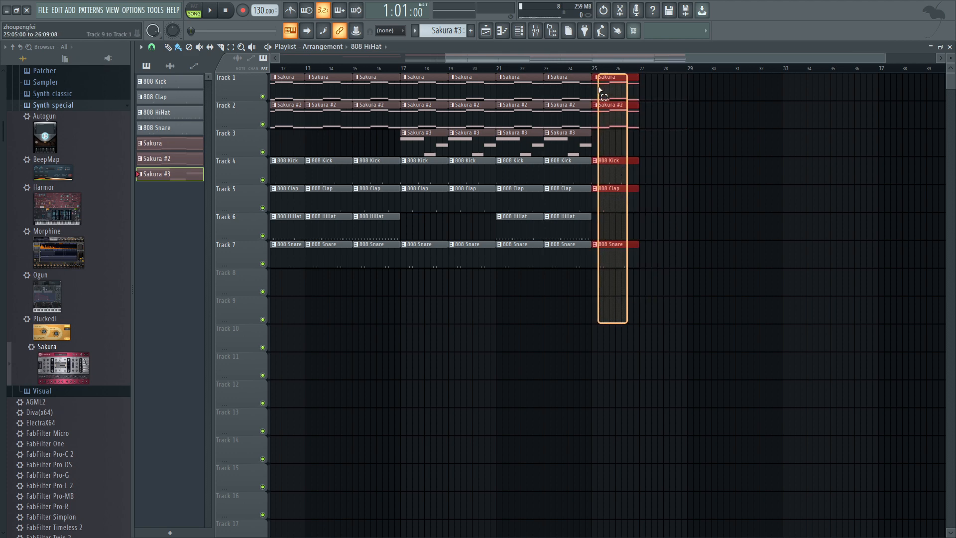
pyautogui.hotkey('ctrl', 'b')
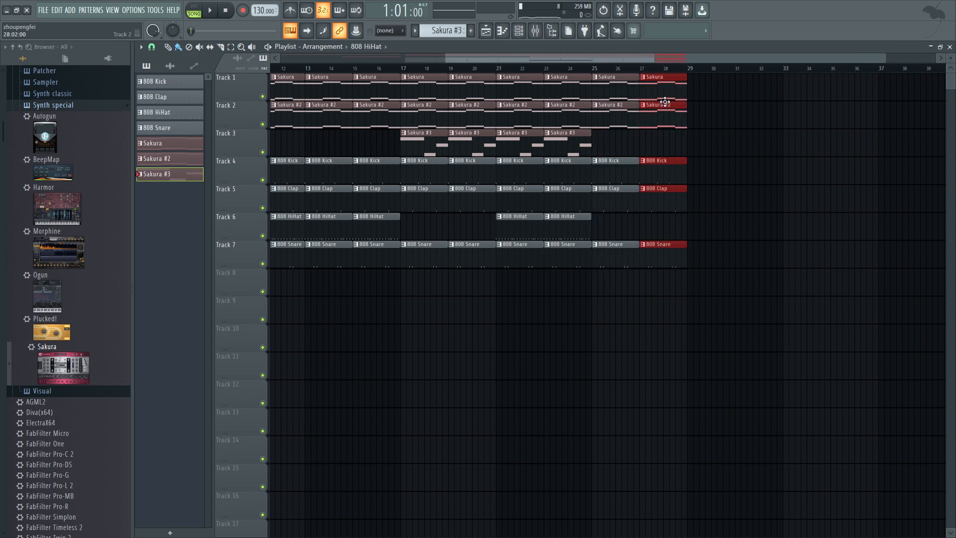
pyautogui.click(712, 145)
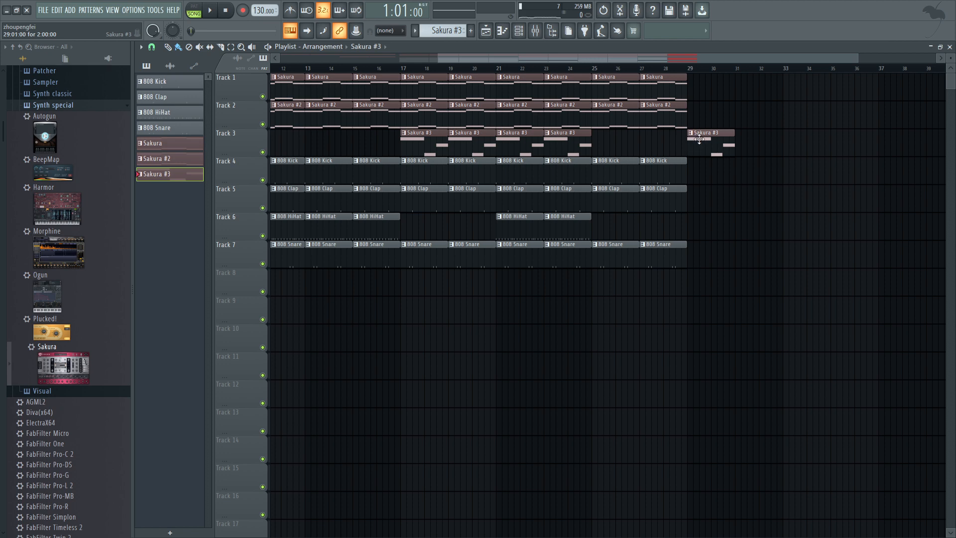
pyautogui.click(761, 145)
pyautogui.moveTo(760, 144); pyautogui.dragTo(757, 145)
# Duplicate the clips of bars 25 to 28 to bars 29 to 32, and copy 808 HiHat clips to bars 29 and 31 on Track 6.
pyautogui.moveTo(656, 420)
pyautogui.mouseDown()
pyautogui.moveTo(623, 75)
pyautogui.moveTo(721, 98)
pyautogui.mouseUp()
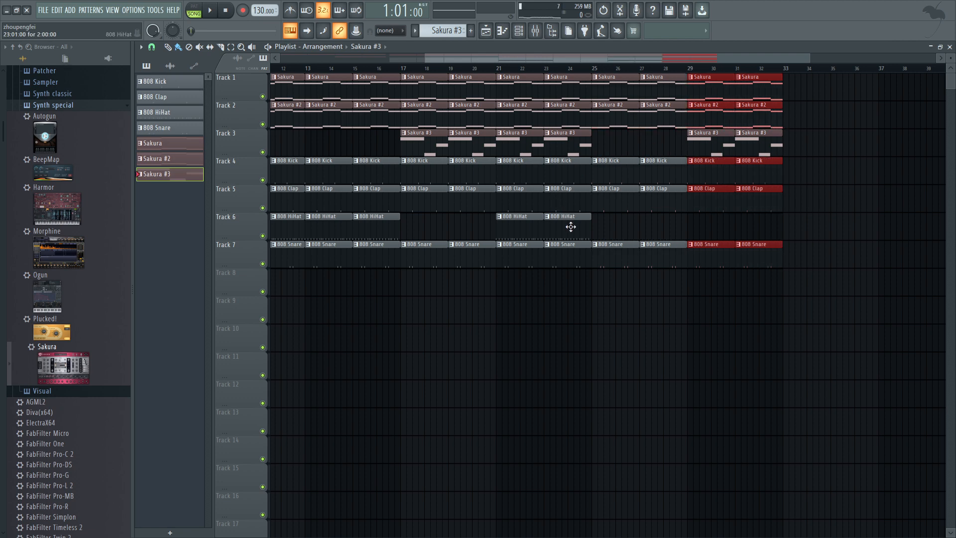
pyautogui.moveTo(570, 226)
pyautogui.mouseDown()
pyautogui.moveTo(745, 210)
pyautogui.moveTo(713, 215)
pyautogui.mouseUp()
pyautogui.moveTo(703, 222); pyautogui.dragTo(752, 222)
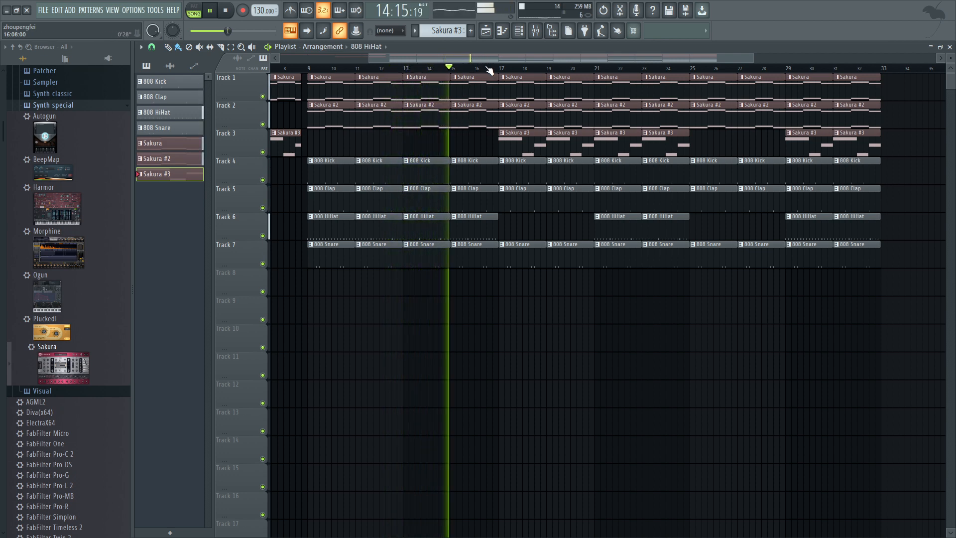
# During playback, delete the 808 Snare clips at bars 25 and 27 and the 808 HiHat clips at bars 29 and 31.
pyautogui.moveTo(485, 55); pyautogui.dragTo(524, 56)
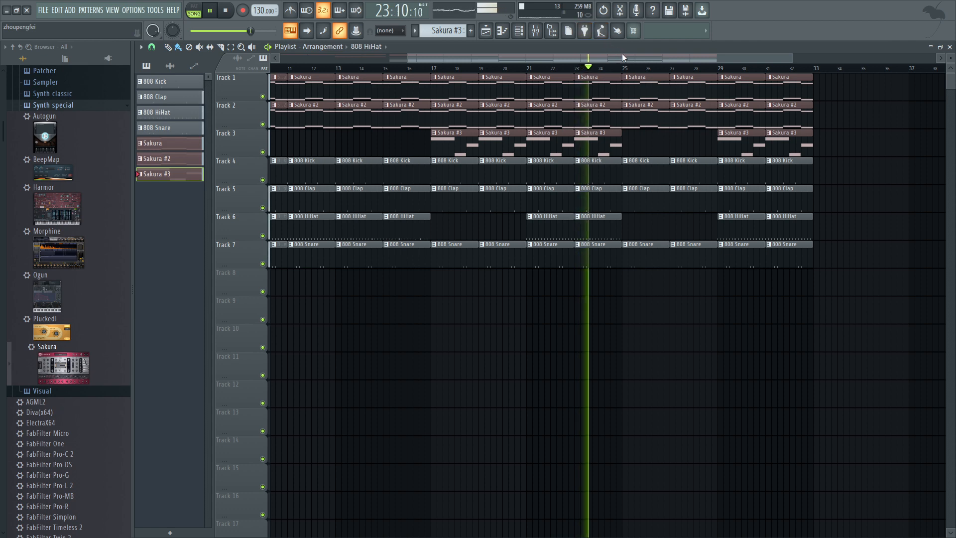
pyautogui.moveTo(623, 55); pyautogui.dragTo(692, 55)
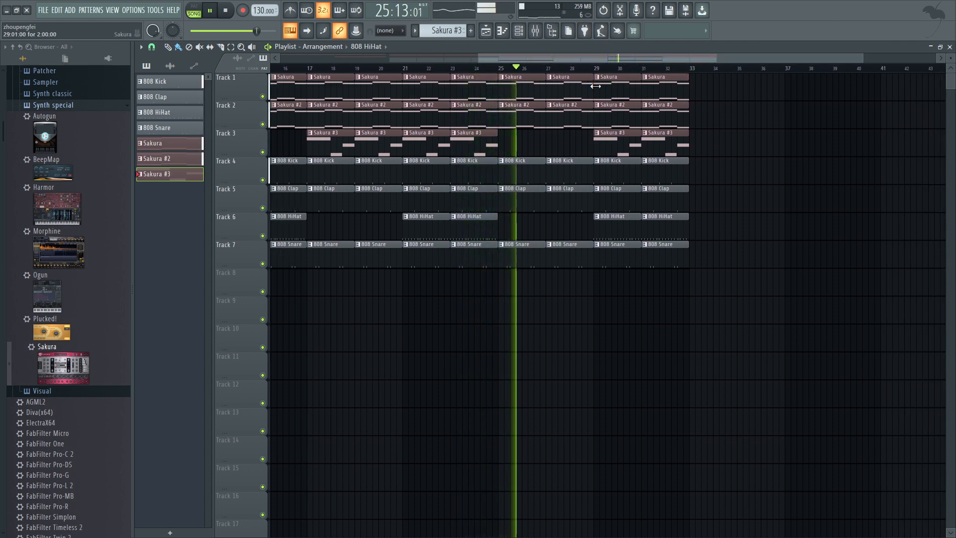
pyautogui.rightClick(532, 263)
pyautogui.rightClick(559, 251)
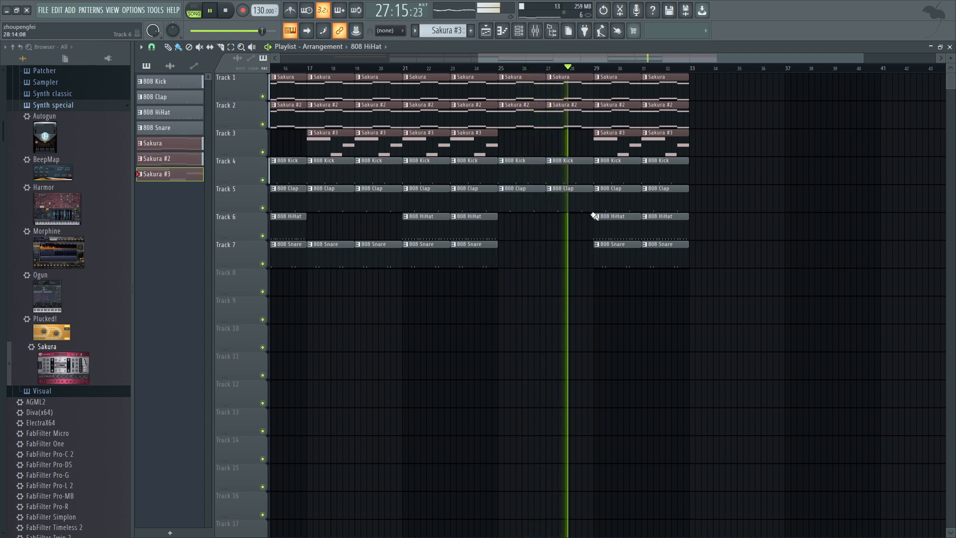
pyautogui.rightClick(637, 227)
pyautogui.rightClick(643, 227)
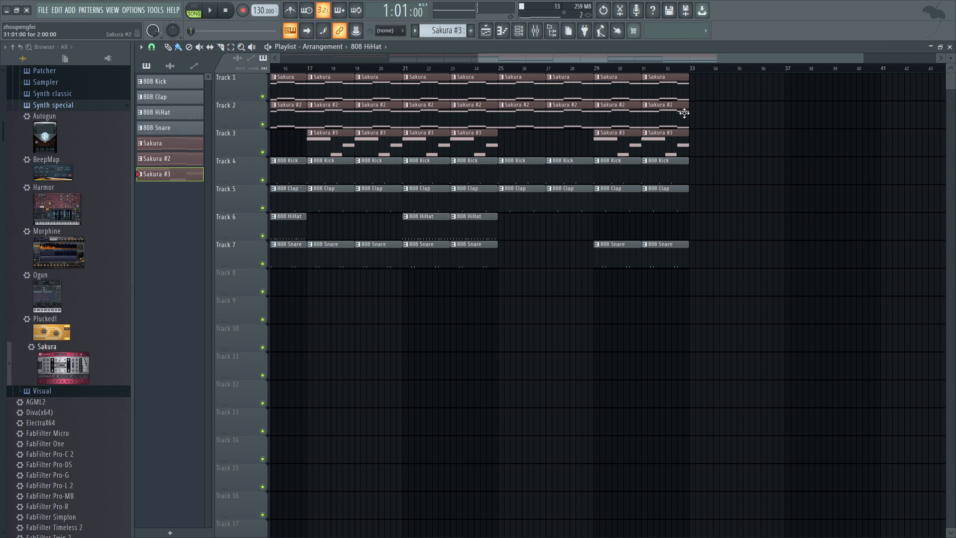
# Copy the Sakura and Sakura #2 clips from bar 31 to bar 33 on Tracks 1 and 2 as an ending.
pyautogui.moveTo(699, 118); pyautogui.dragTo(677, 94)
pyautogui.rightClick(696, 94)
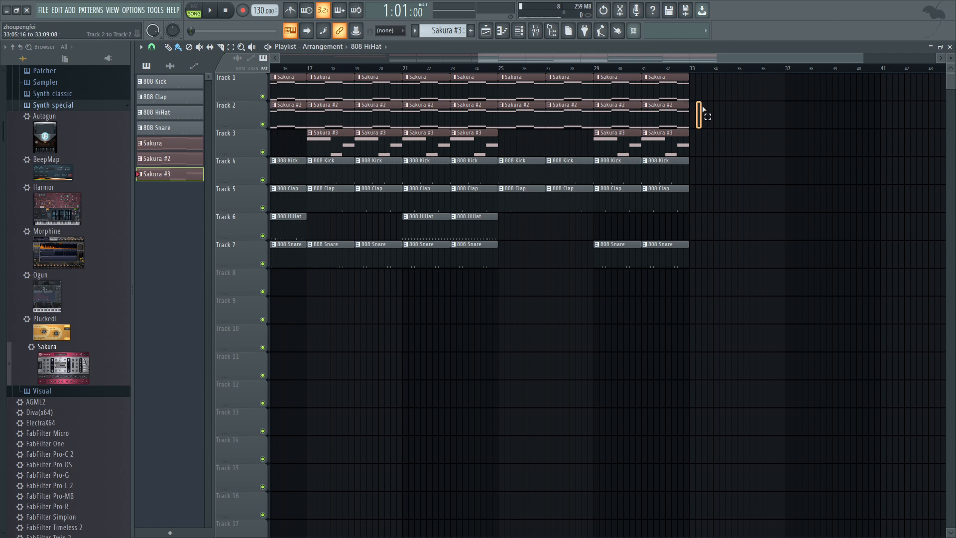
pyautogui.moveTo(696, 100); pyautogui.dragTo(720, 85)
pyautogui.moveTo(664, 111); pyautogui.dragTo(706, 114)
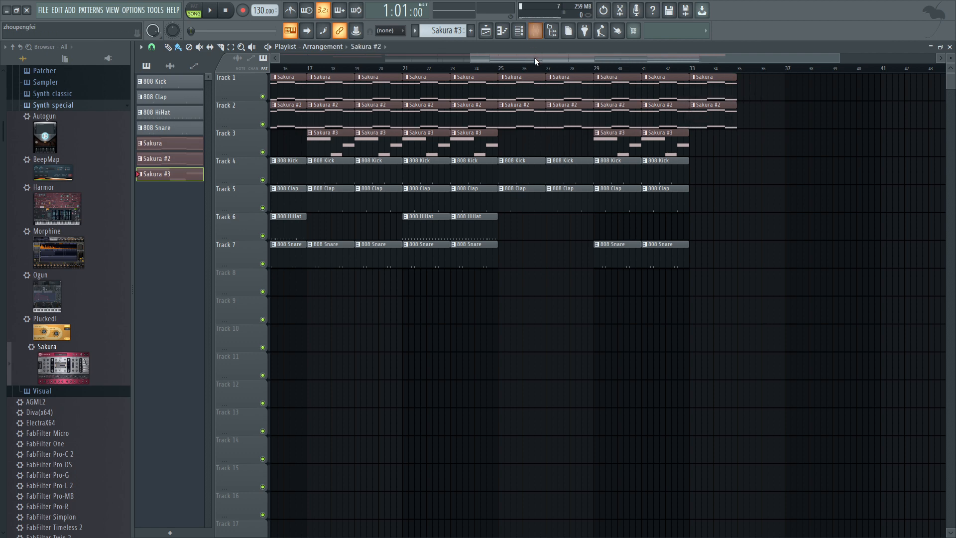
# Open the Mixer and select the Master track.
pyautogui.moveTo(535, 58); pyautogui.dragTo(344, 59)
pyautogui.click(536, 30)
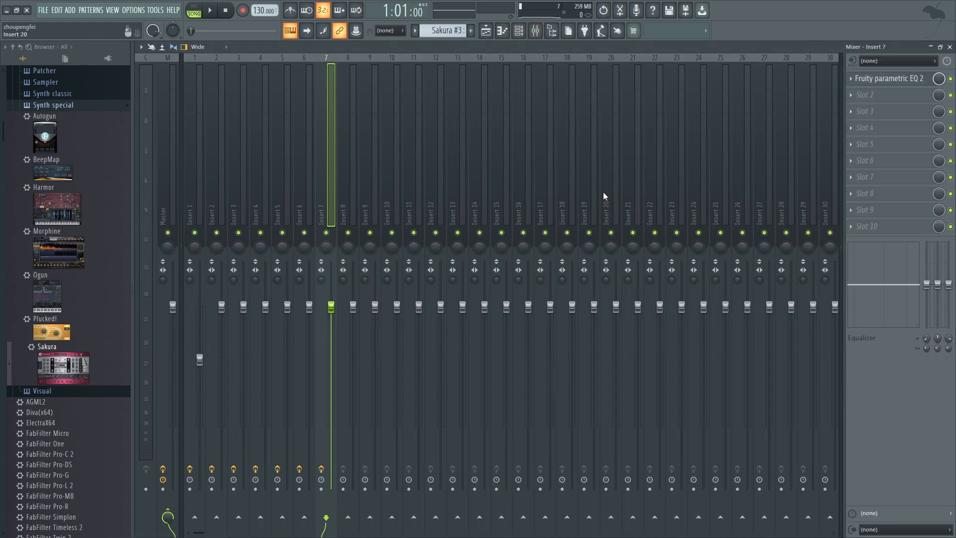
pyautogui.click(170, 258)
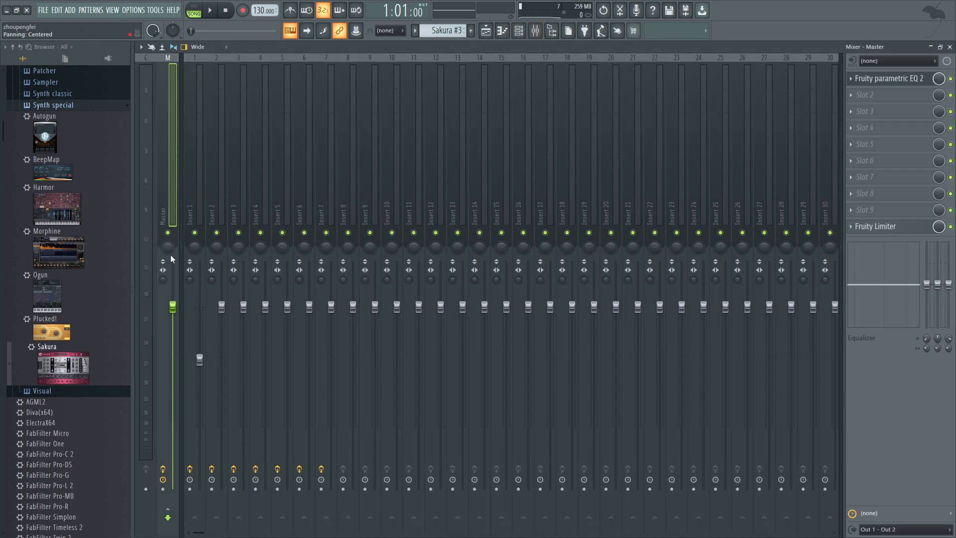
pyautogui.rightClick(174, 307)
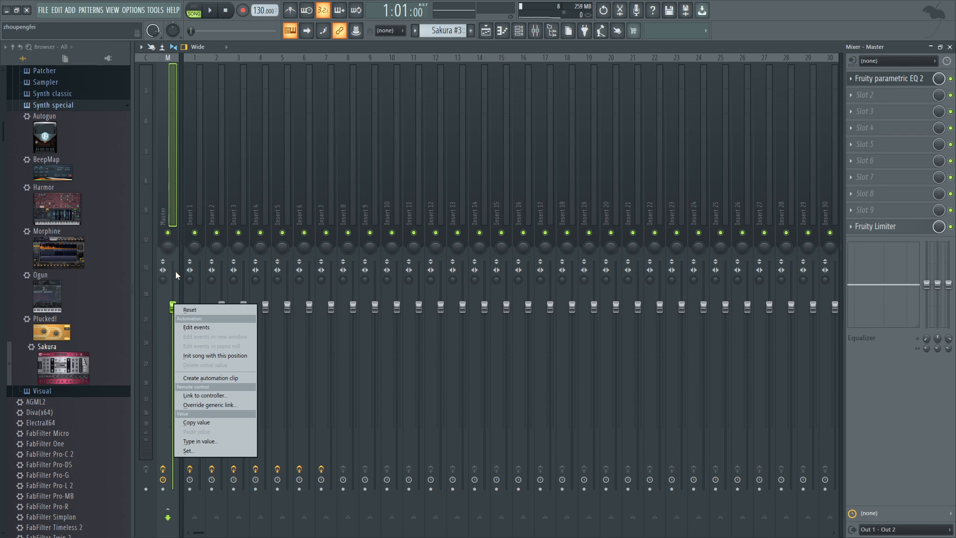
pyautogui.click(501, 47)
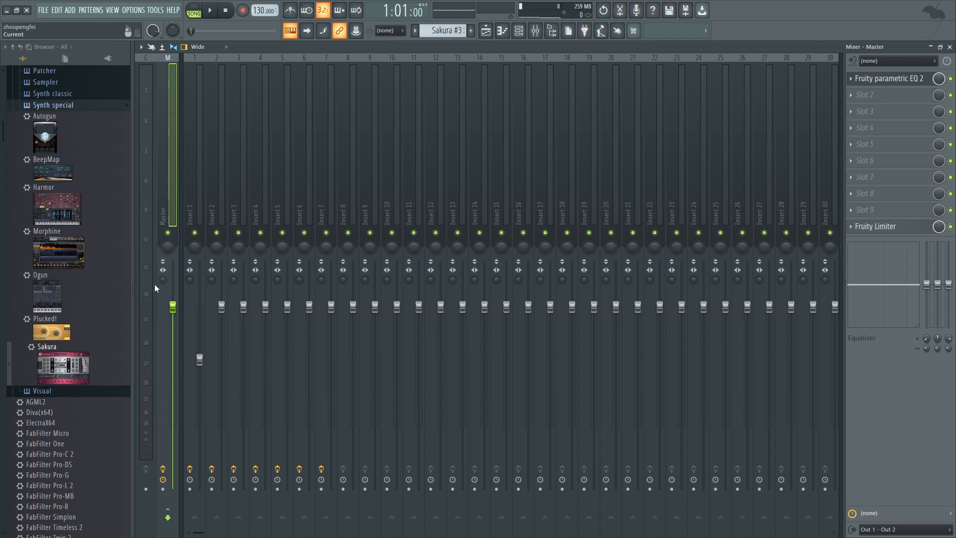
# Play the song and try the Master volume fader to hear its effect.
pyautogui.press('space')
pyautogui.moveTo(175, 308)
pyautogui.mouseDown()
pyautogui.moveTo(173, 406)
pyautogui.moveTo(173, 304)
pyautogui.mouseUp()
pyautogui.rightClick(173, 305)
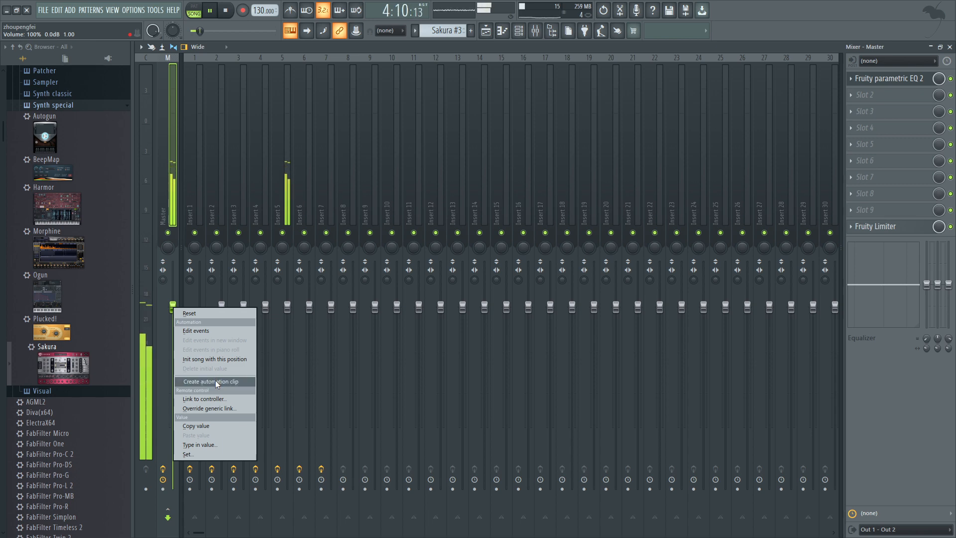
pyautogui.click(319, 46)
pyautogui.press('space')
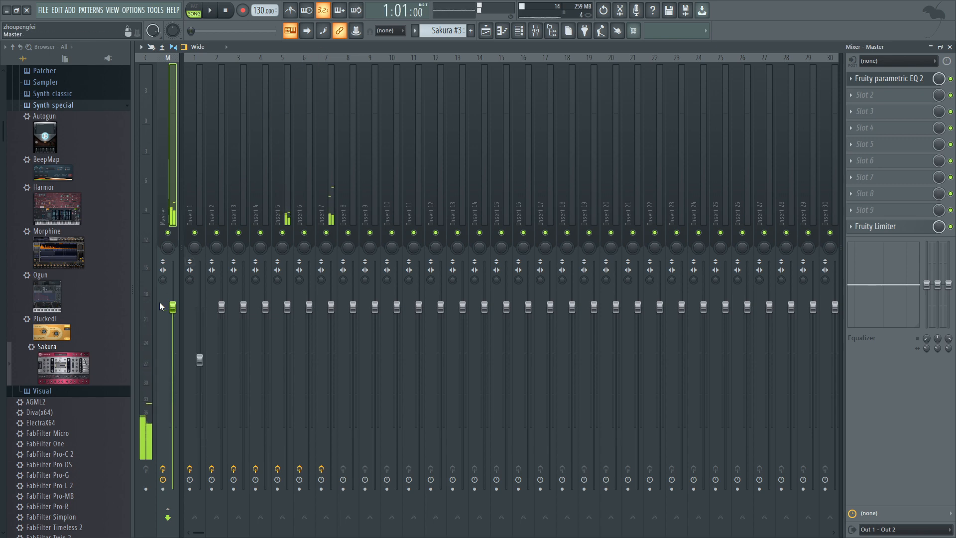
# Create an automation clip for the Master track's volume and return to the Playlist.
pyautogui.rightClick(174, 308)
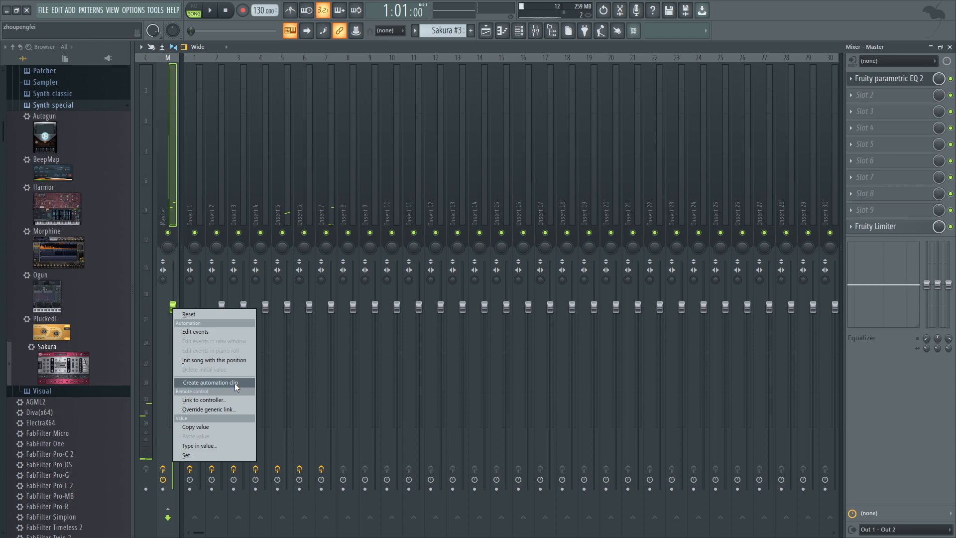
pyautogui.click(235, 384)
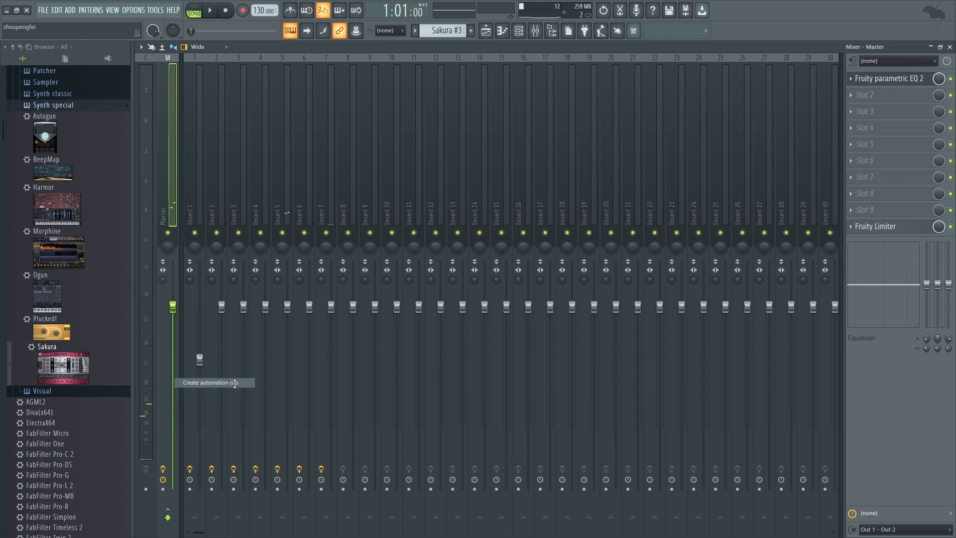
pyautogui.click(943, 47)
pyautogui.moveTo(457, 90); pyautogui.dragTo(456, 459)
pyautogui.click(445, 79)
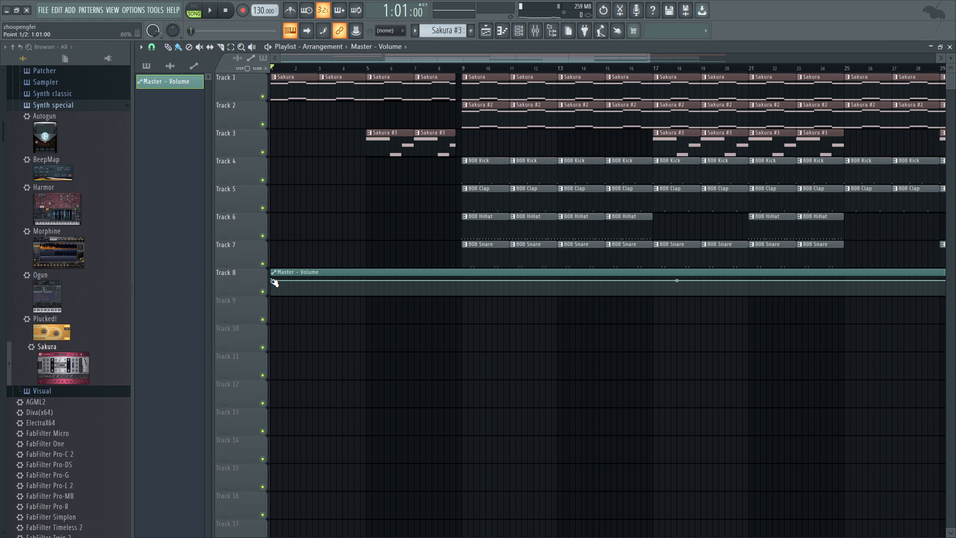
# Shape a fade-in on the Master - Volume clip, rising from zero at bar 1 to the clip's original level at bar 5.
pyautogui.moveTo(273, 282); pyautogui.dragTo(279, 301)
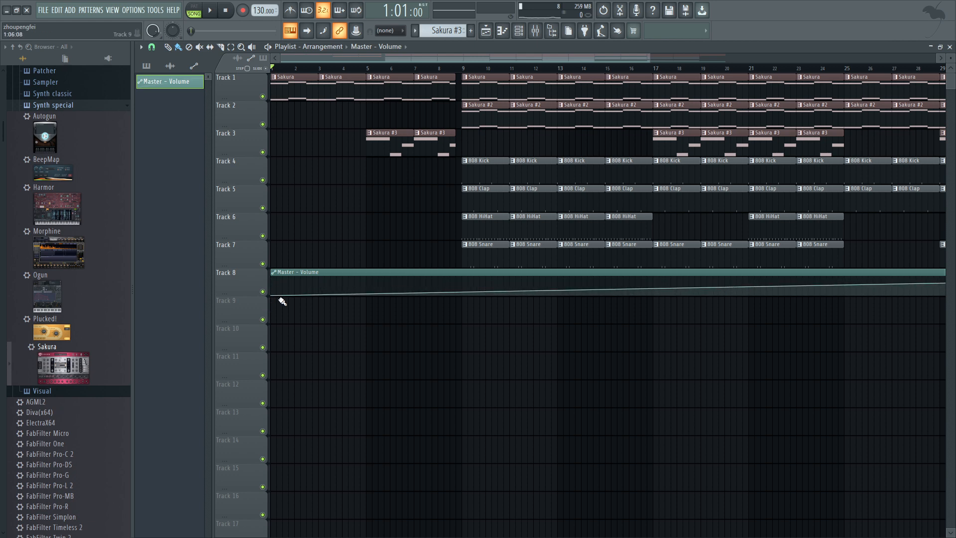
pyautogui.press('space')
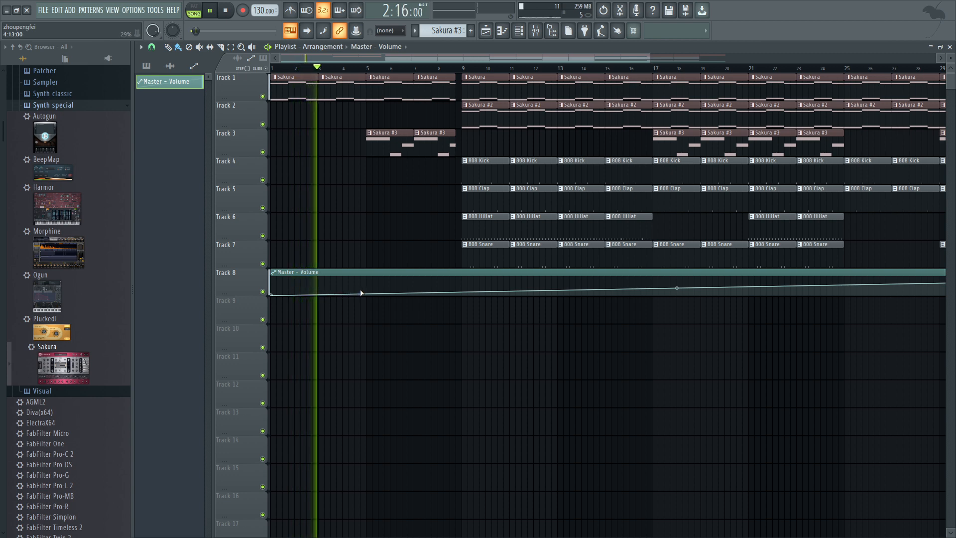
pyautogui.press('space')
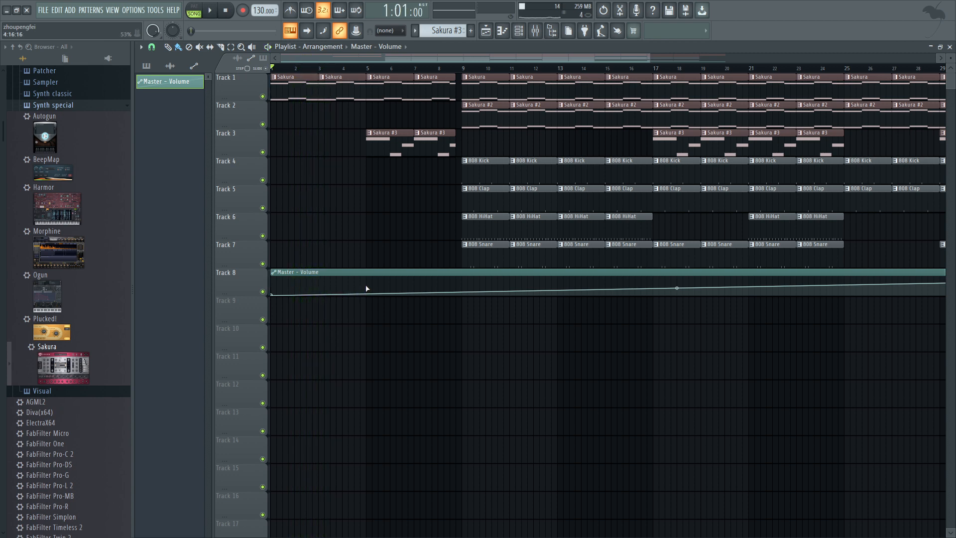
pyautogui.moveTo(366, 289); pyautogui.dragTo(367, 281)
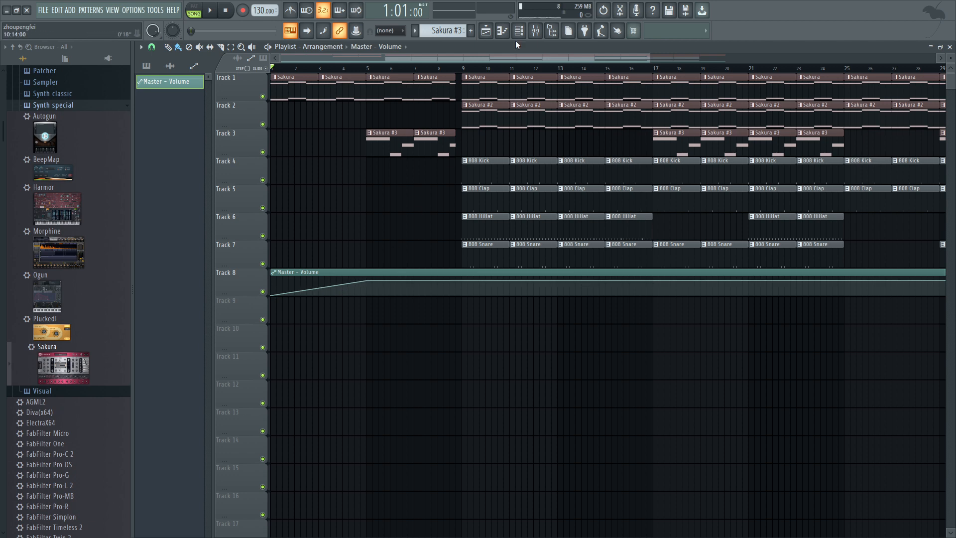
# Check the Master fader in the Mixer and play the song from the start to hear the fade-in.
pyautogui.press('F9')
pyautogui.moveTo(437, 450); pyautogui.dragTo(448, 34)
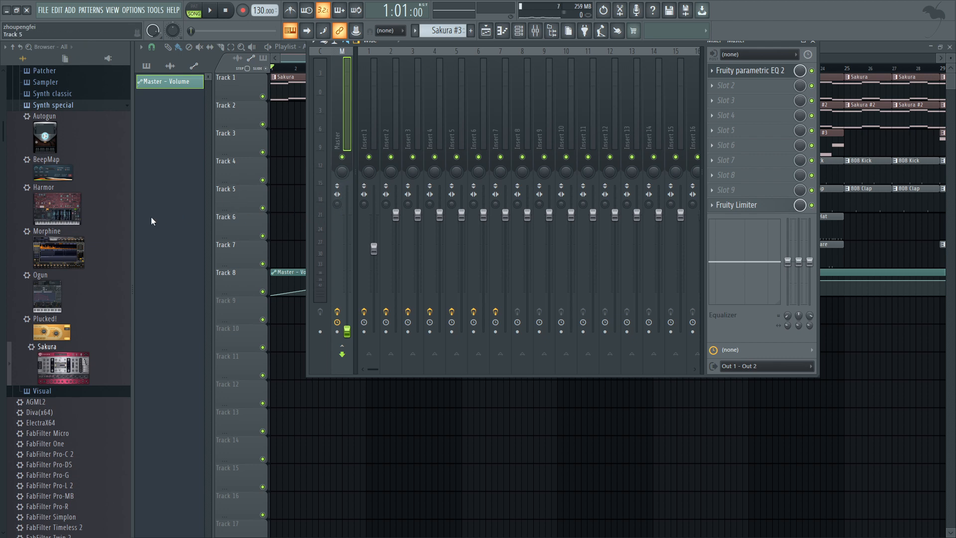
pyautogui.press('F9')
pyautogui.press('space')
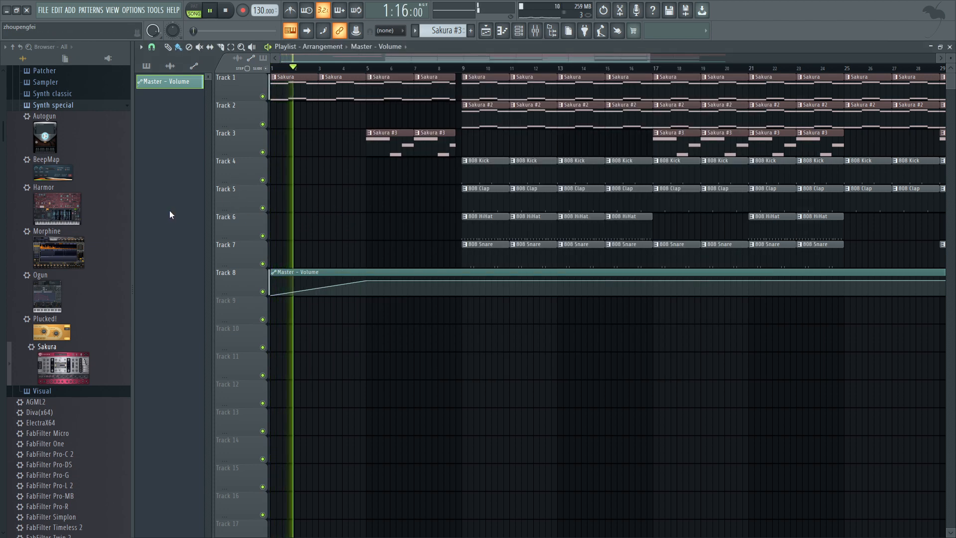
pyautogui.press('space')
pyautogui.press('space')
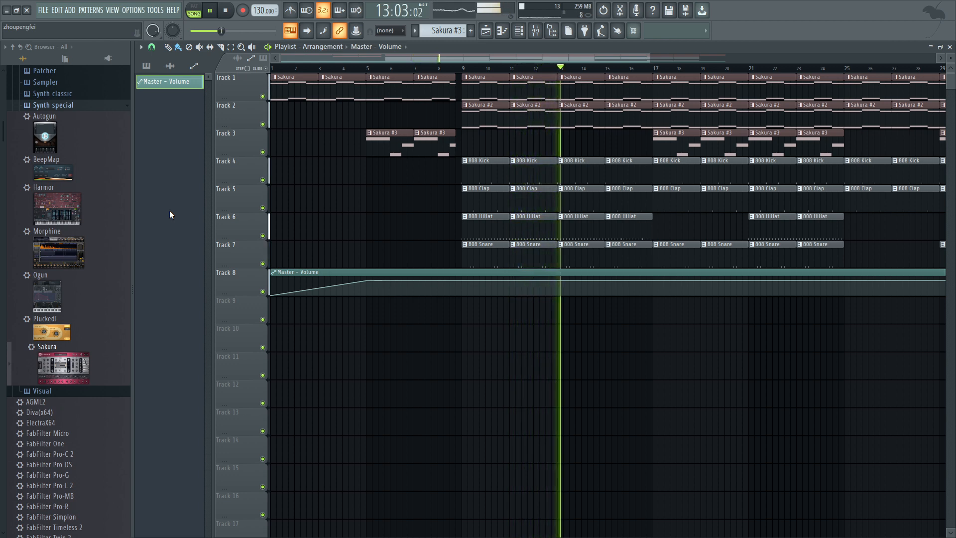
# Shape a fade-out on the Master - Volume clip from bar 33 down to zero near the end of bar 34, and stop playback.
pyautogui.moveTo(393, 55); pyautogui.dragTo(498, 53)
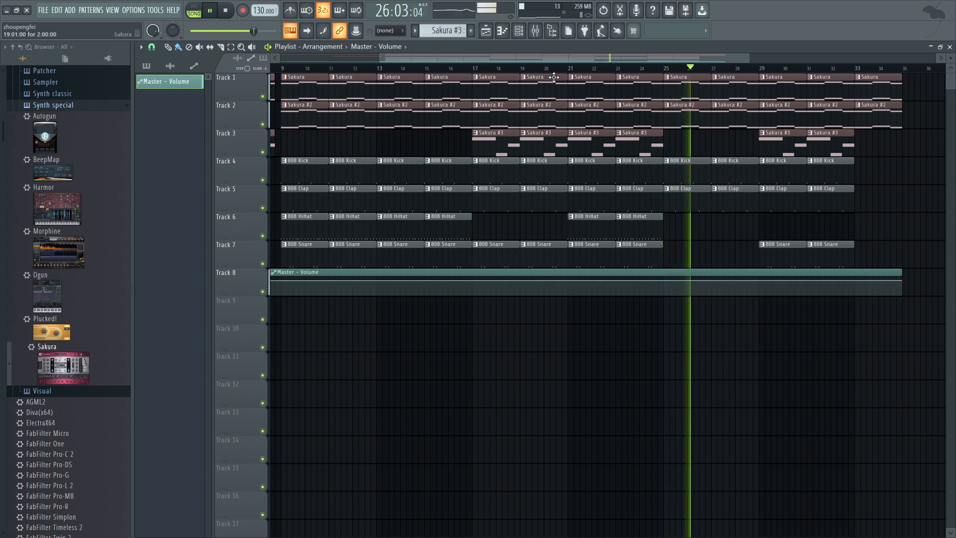
pyautogui.moveTo(563, 54); pyautogui.dragTo(635, 56)
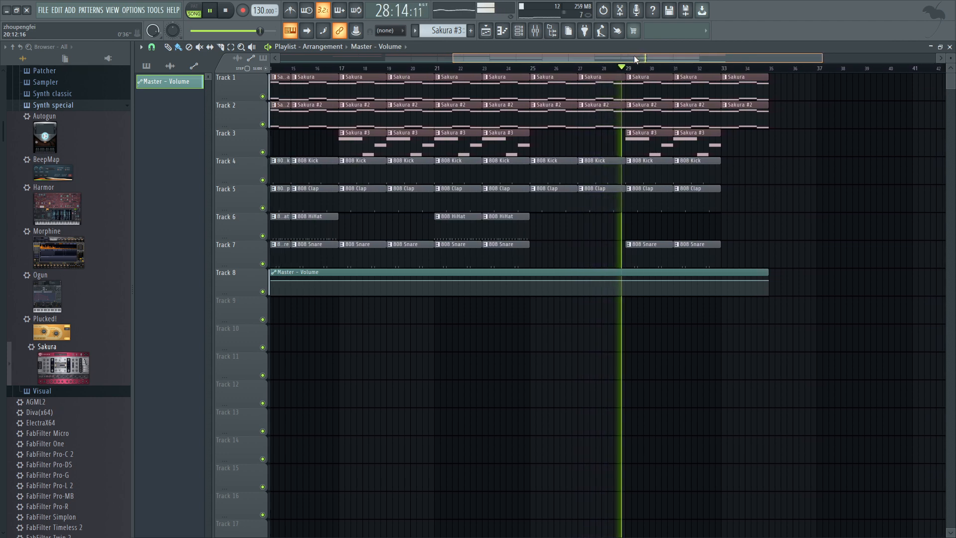
pyautogui.rightClick(723, 280)
pyautogui.rightClick(758, 292)
pyautogui.moveTo(758, 292); pyautogui.dragTo(777, 318)
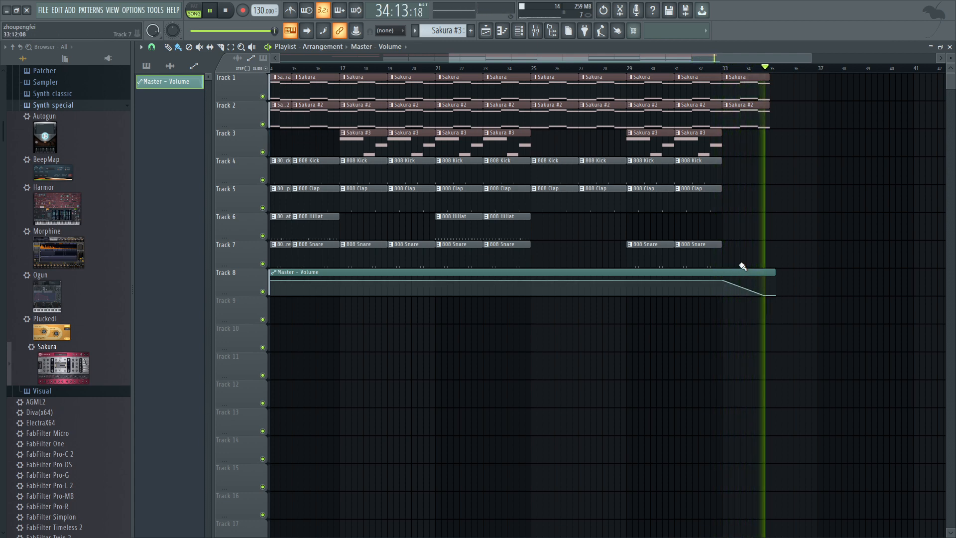
pyautogui.press('space')
pyautogui.moveTo(429, 55); pyautogui.dragTo(258, 44)
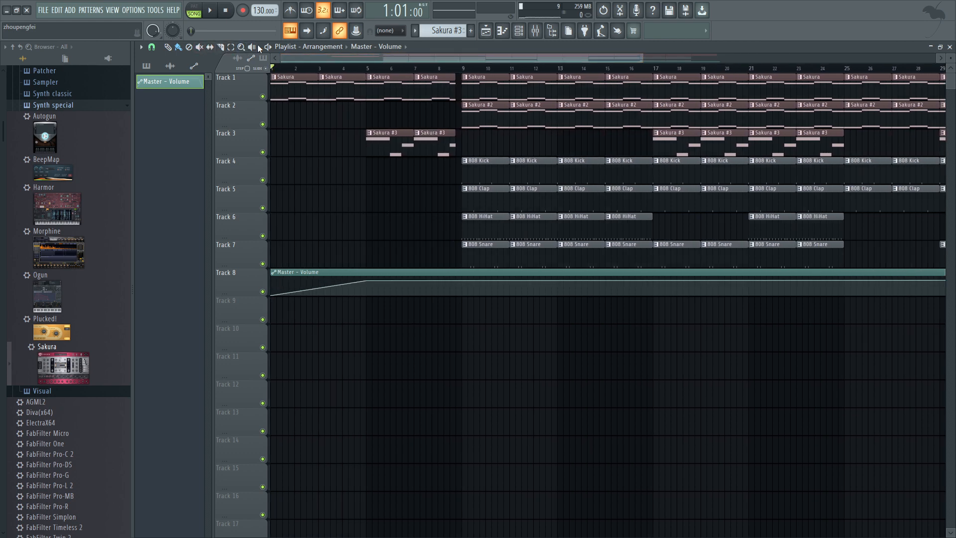
# Save the project as yt.flp in the Projects folder.
pyautogui.click(43, 10)
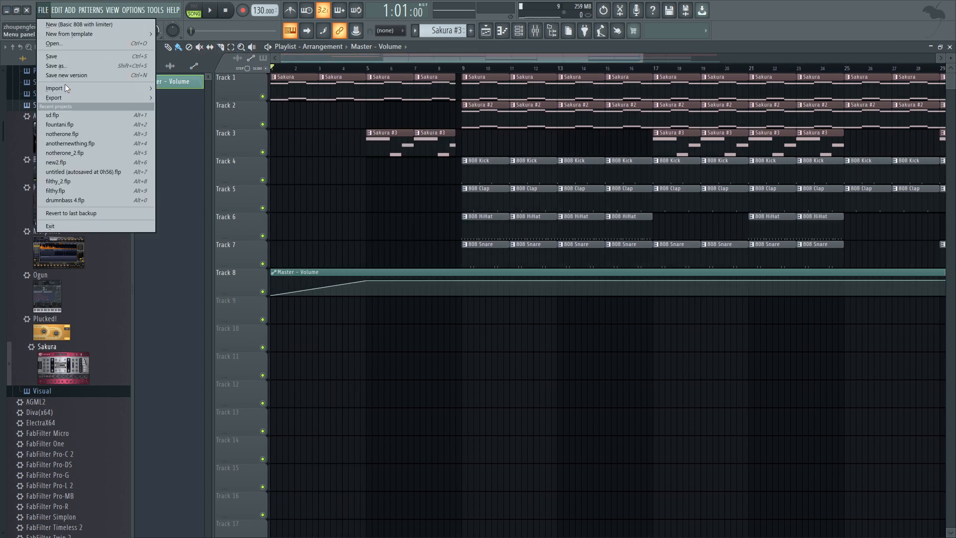
pyautogui.click(98, 61)
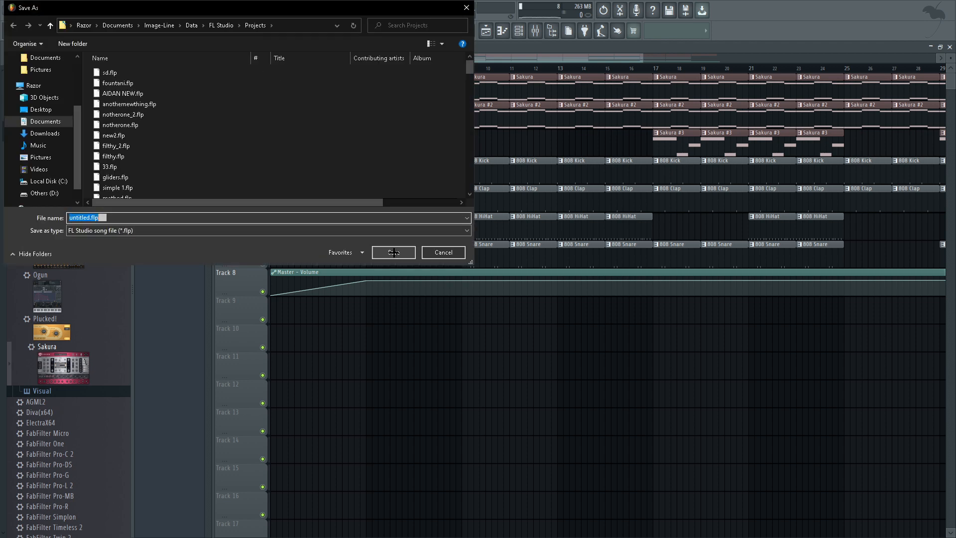
pyautogui.write('sf')
pyautogui.click(402, 256)
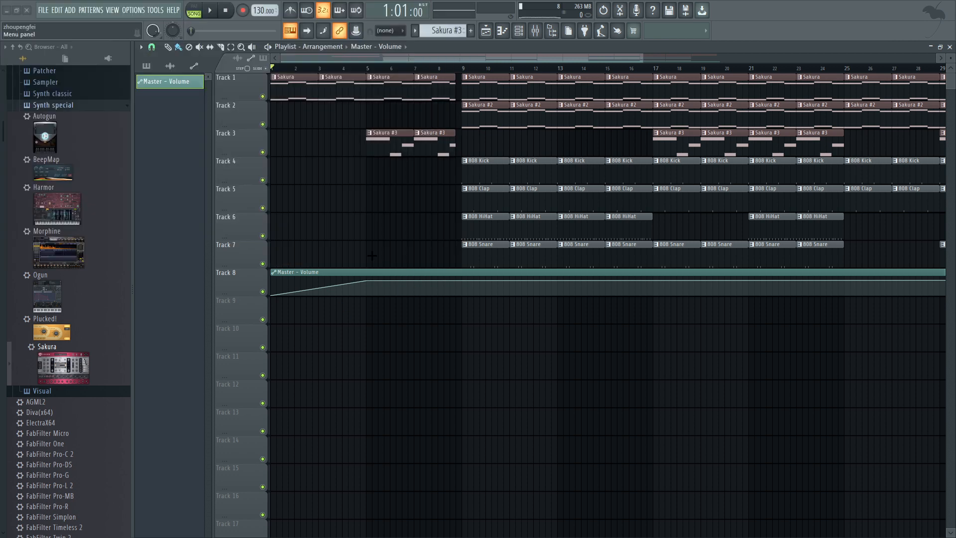
# Export the song as a Wave file named yt.wav in the Projects folder, opening its render settings.
pyautogui.click(48, 10)
pyautogui.moveTo(104, 96)
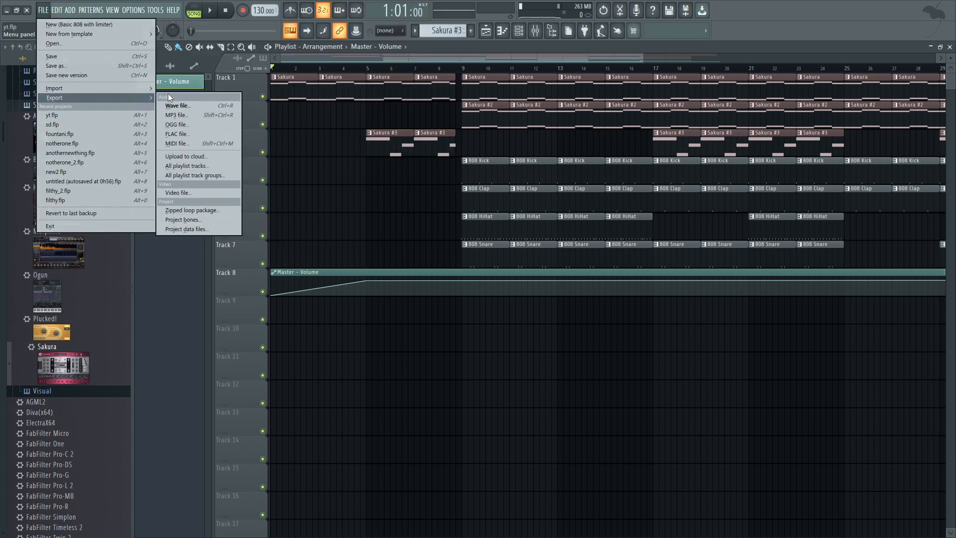
pyautogui.click(202, 107)
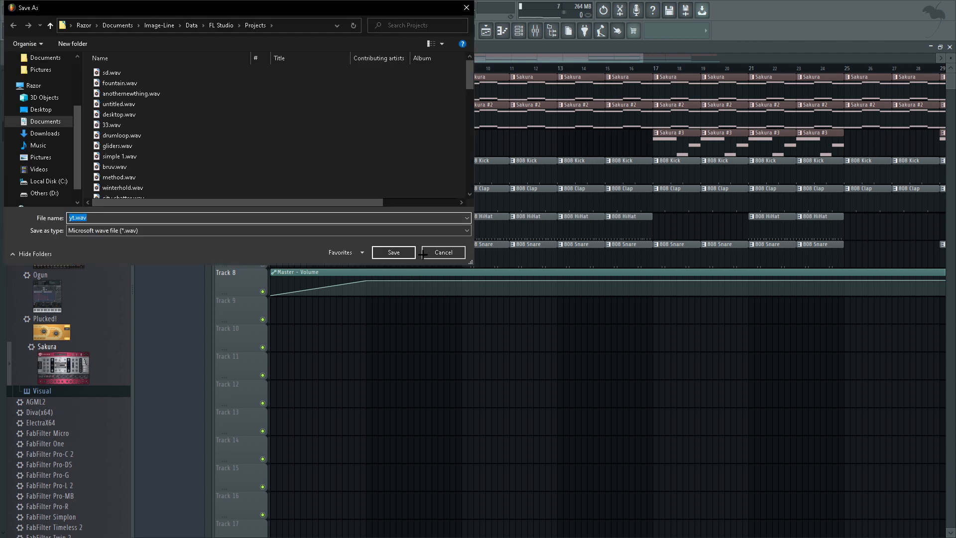
pyautogui.click(393, 252)
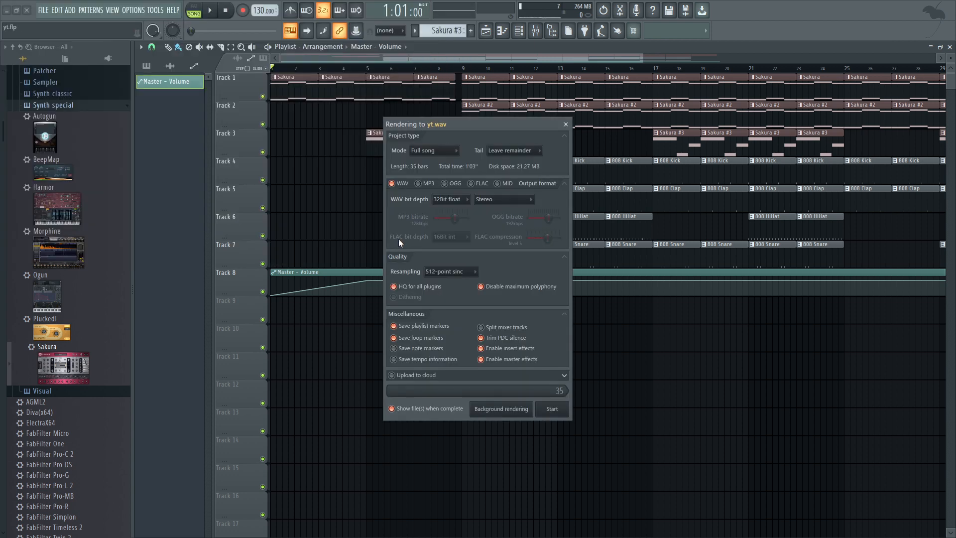
# Examine the resampling quality and WAV bit depth choices in the render settings.
pyautogui.click(460, 272)
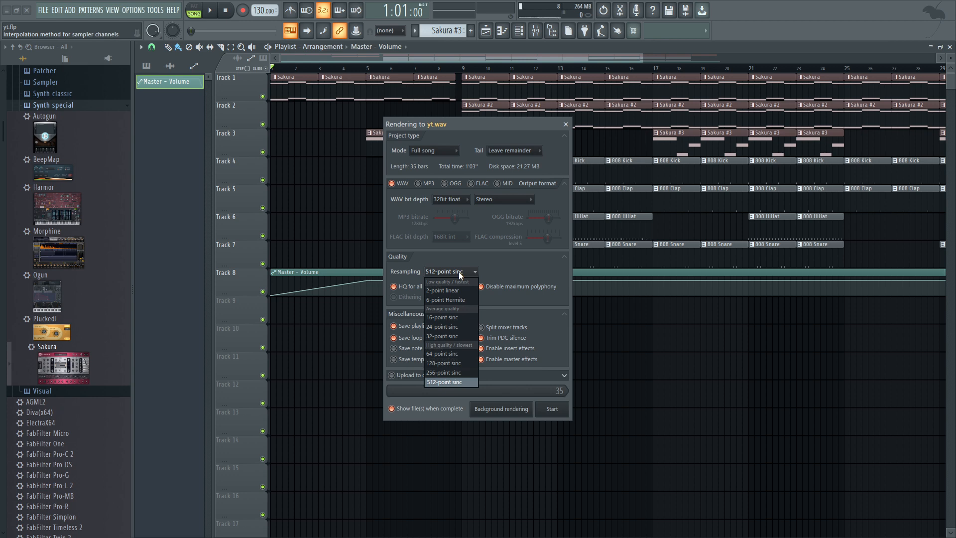
pyautogui.click(459, 272)
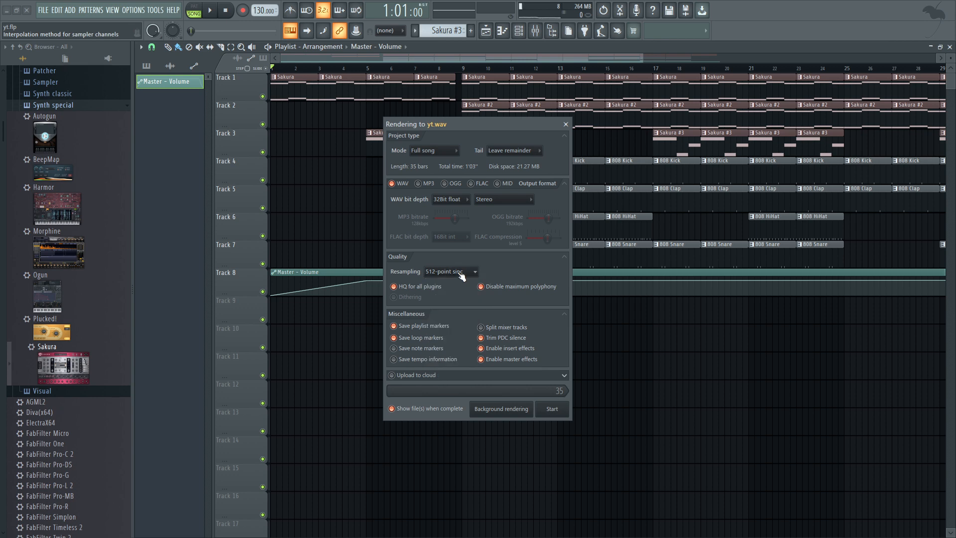
pyautogui.click(443, 201)
pyautogui.click(443, 200)
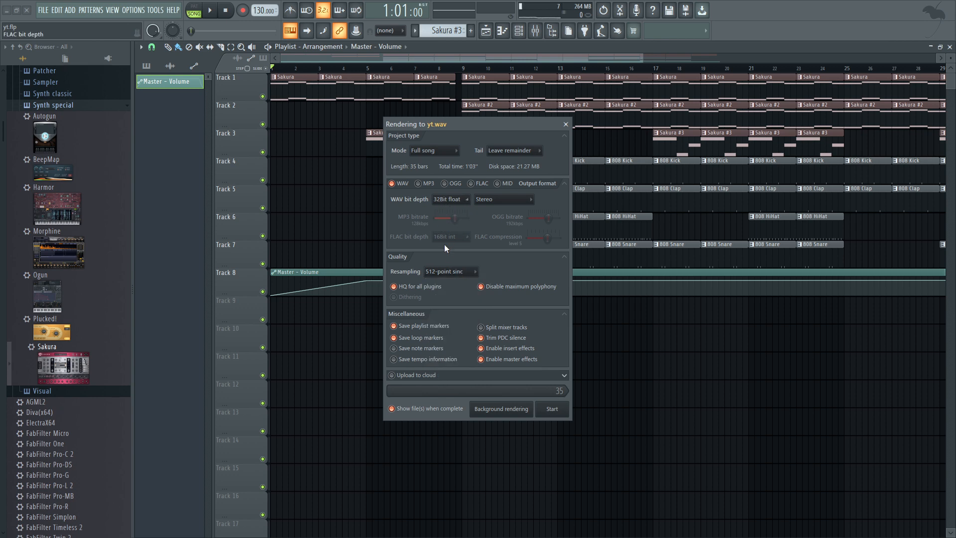
pyautogui.click(460, 272)
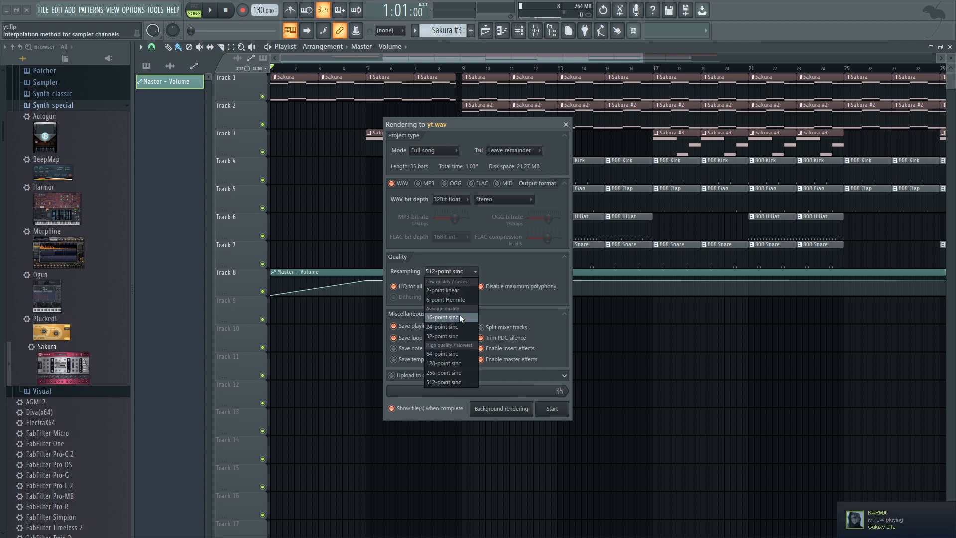
pyautogui.click(429, 255)
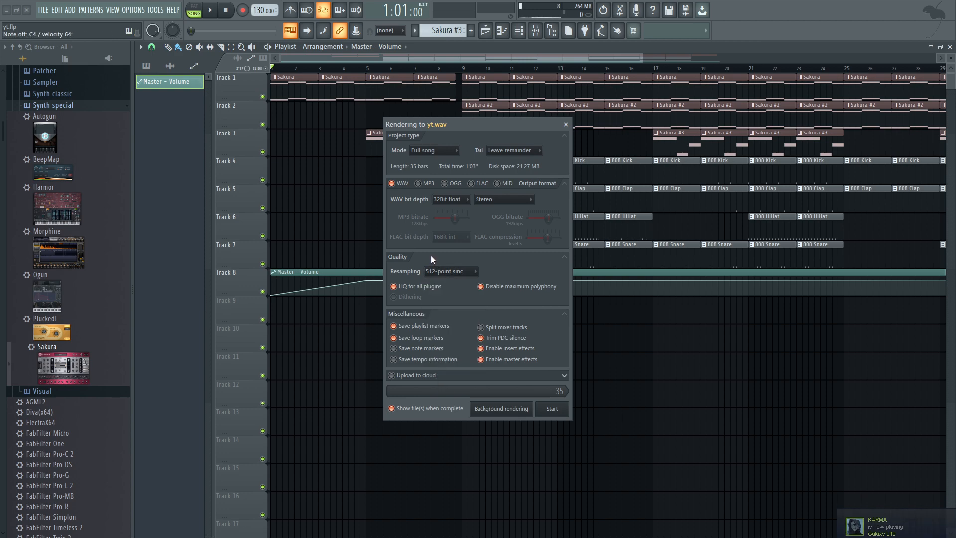
# Examine the available output formats, including WAV, MP3, OGG and FLAC, in the render settings.
pyautogui.click(418, 184)
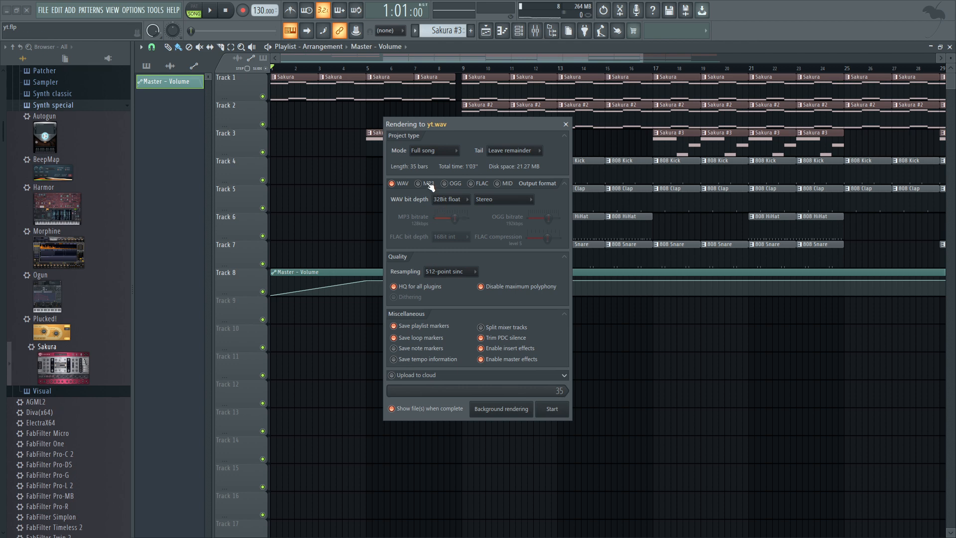
pyautogui.click(444, 183)
pyautogui.click(471, 183)
pyautogui.click(470, 183)
pyautogui.click(444, 184)
pyautogui.click(402, 184)
pyautogui.click(402, 184)
pyautogui.click(418, 183)
# Keep 512-point sinc resampling and 32Bit float stereo WAV output, and start rendering the full song.
pyautogui.click(461, 273)
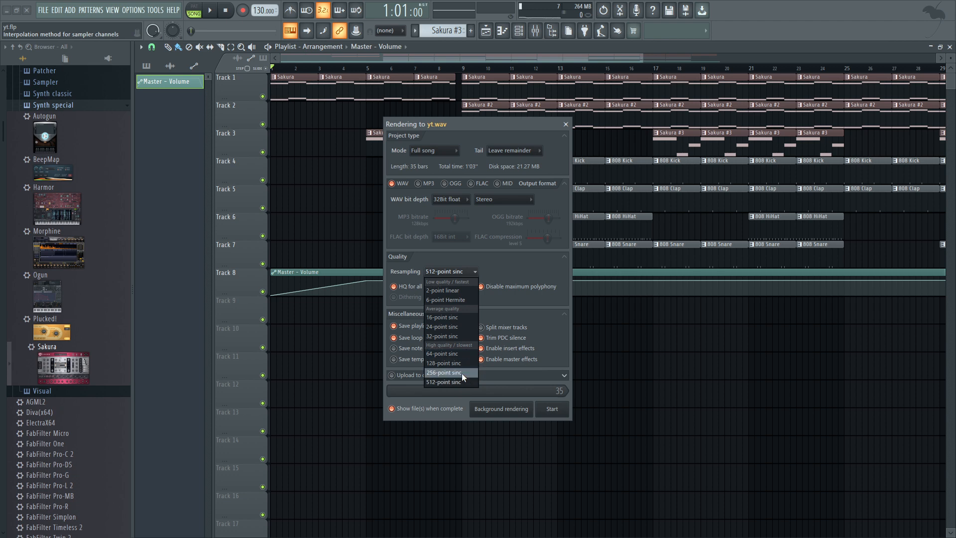
pyautogui.click(464, 220)
pyautogui.click(460, 201)
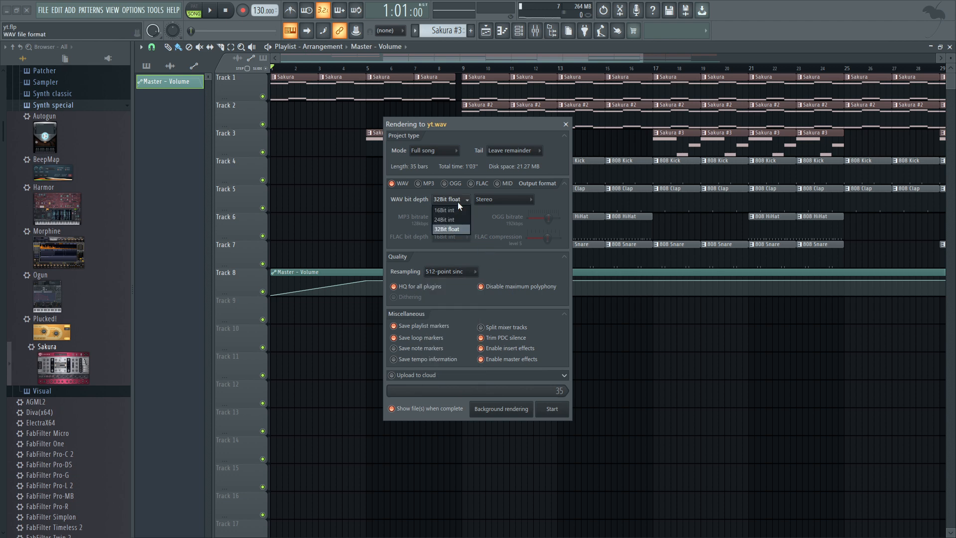
pyautogui.click(453, 230)
pyautogui.click(495, 199)
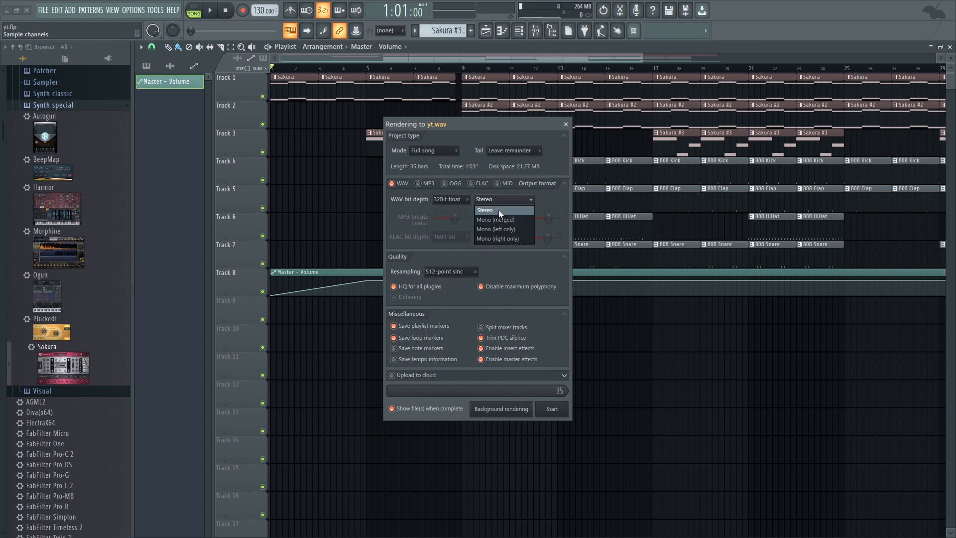
pyautogui.click(471, 134)
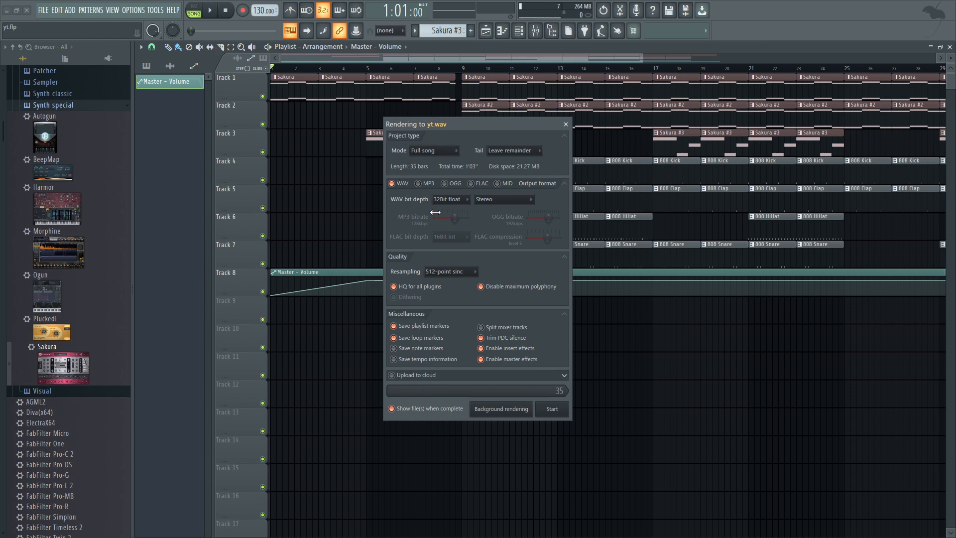
pyautogui.click(550, 409)
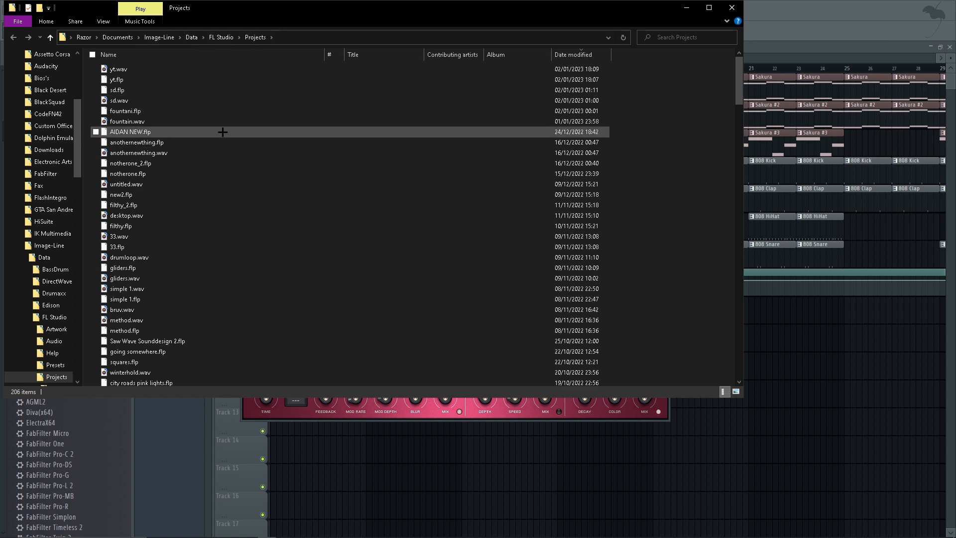
# Play the rendered yt.wav in Groove Music at a lowered player volume, and bring up the window switcher.
pyautogui.doubleClick(133, 70)
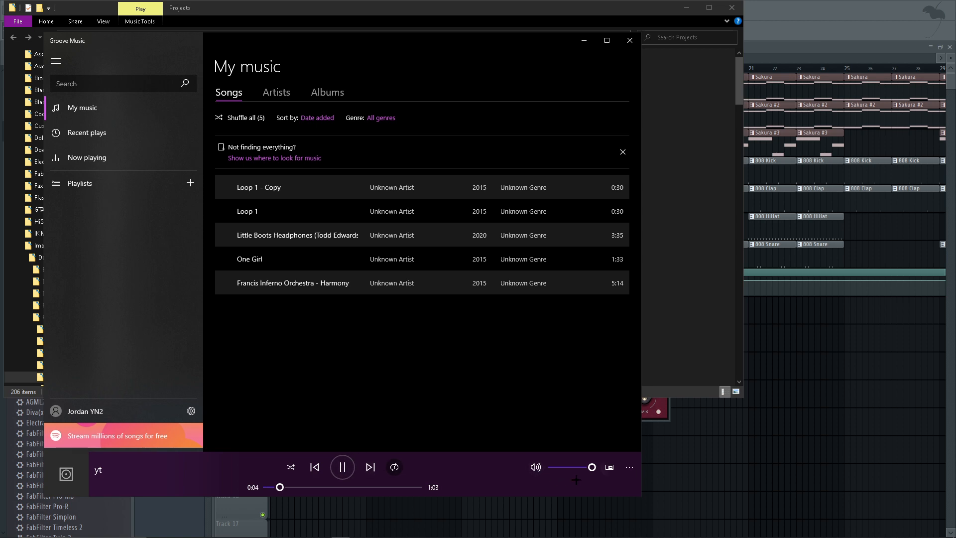
pyautogui.moveTo(592, 467); pyautogui.dragTo(556, 469)
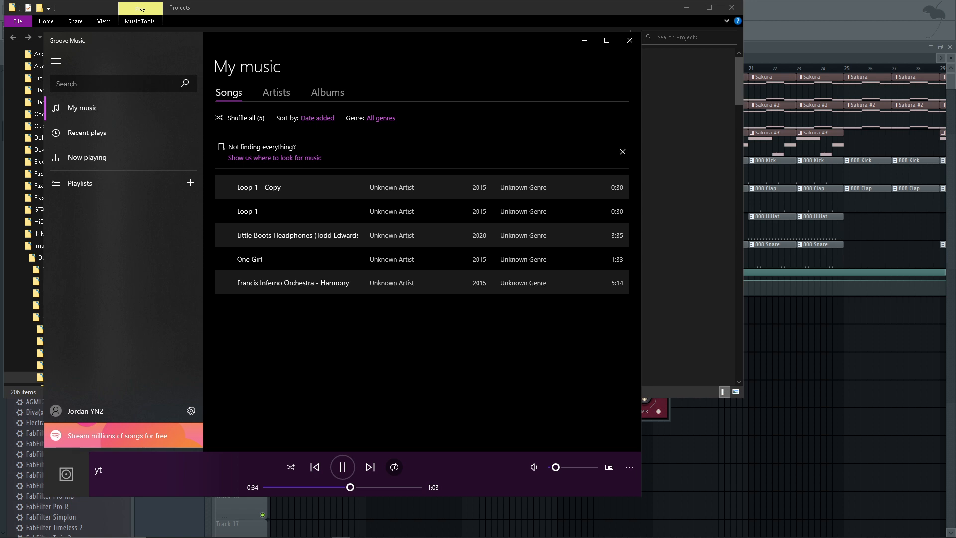
pyautogui.hotkey('alt', 'Tab')
pyautogui.hotkey('alt', 'Tab')
pyautogui.hotkey('alt', 'Tab')
pyautogui.hotkey('alt', 'Tab')
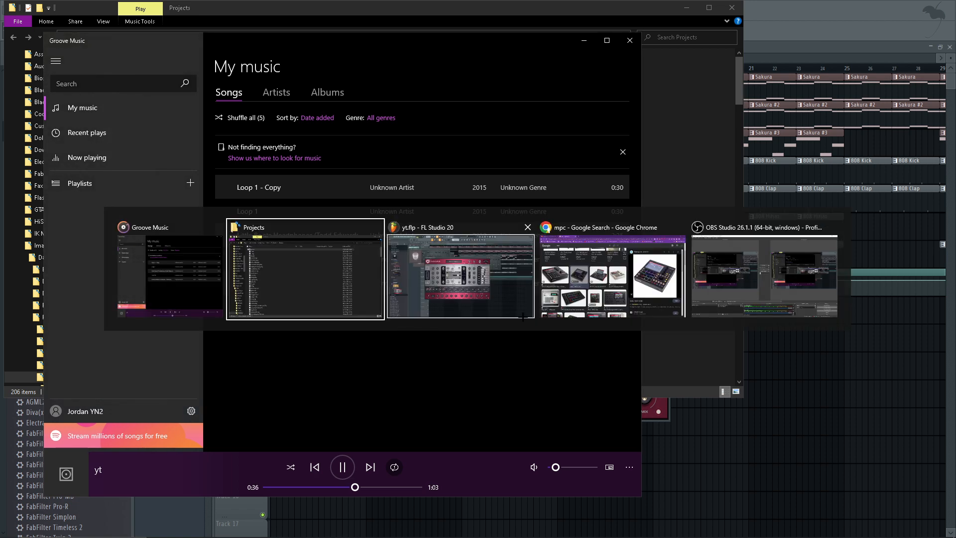